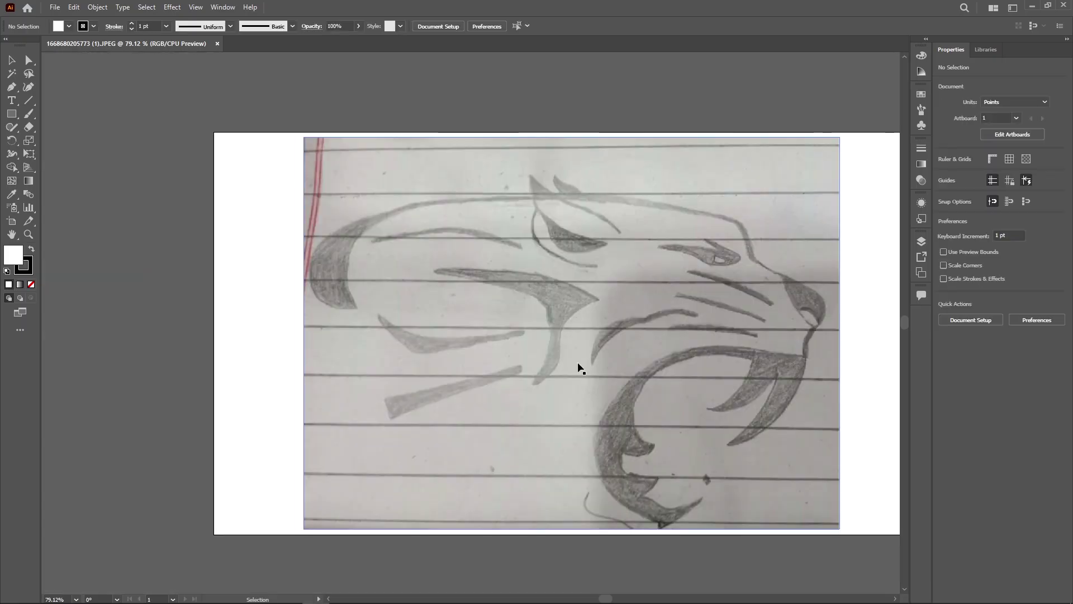
Fit the artboard in the window and align the cat-head sketch over it
{"action": "mouse_move", "coordinate": [559, 367]}
{"action": "left_mouse_down"}
{"action": "mouse_move", "coordinate": [486, 363]}
{"action": "mouse_move", "coordinate": [446, 425]}
{"action": "left_mouse_up"}
{"action": "key", "text": "ctrl+0"}
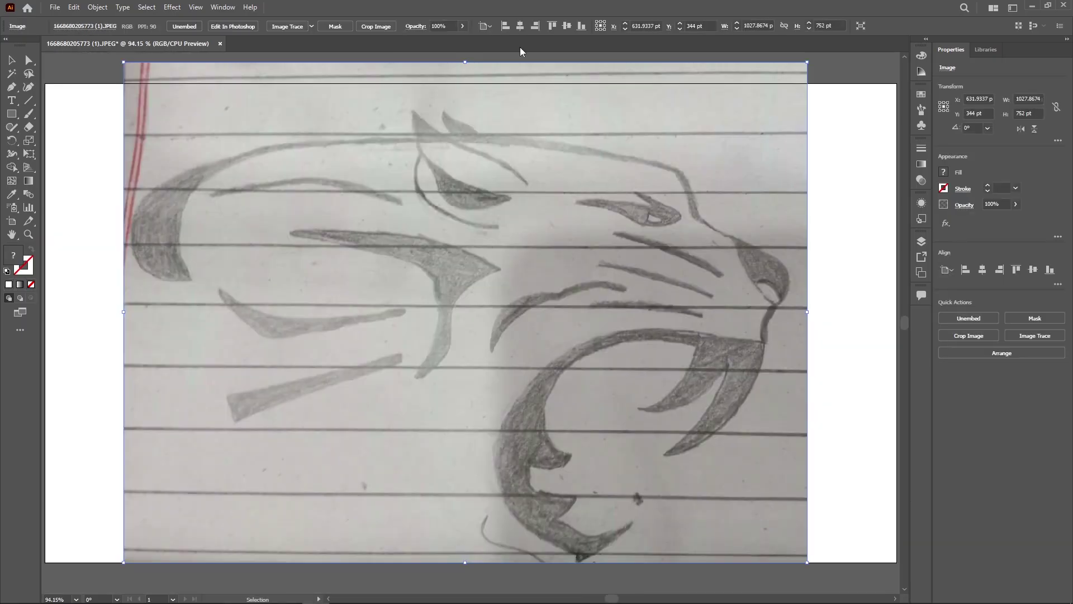
{"action": "left_click_drag", "start_coordinate": [644, 279], "coordinate": [650, 276]}
{"action": "left_click", "coordinate": [921, 242]}
{"action": "left_click", "coordinate": [895, 351]}
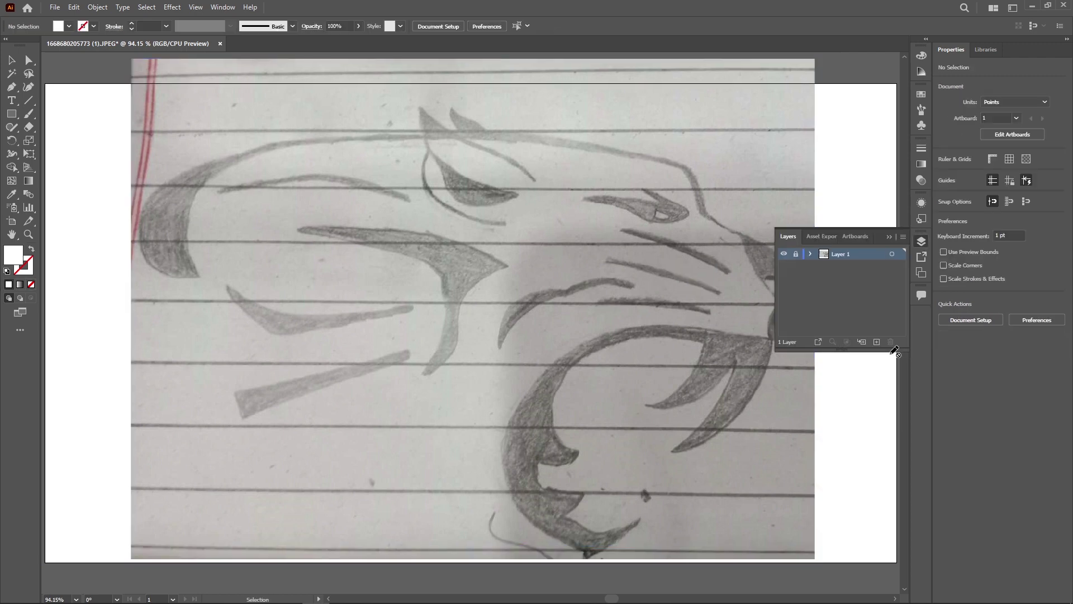
{"action": "left_click", "coordinate": [922, 241]}
Start the jaw path at the mouth corner, styled as a 3 pt black outline with no fill
{"action": "key", "text": "p"}
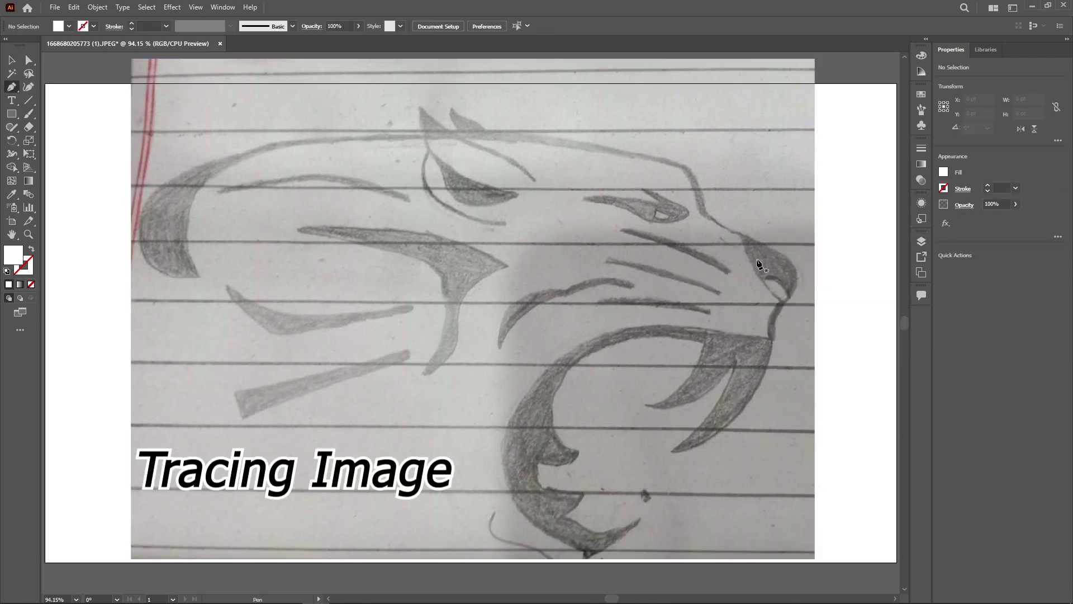
{"action": "left_click", "coordinate": [772, 339]}
{"action": "left_click_drag", "start_coordinate": [478, 467], "coordinate": [480, 469]}
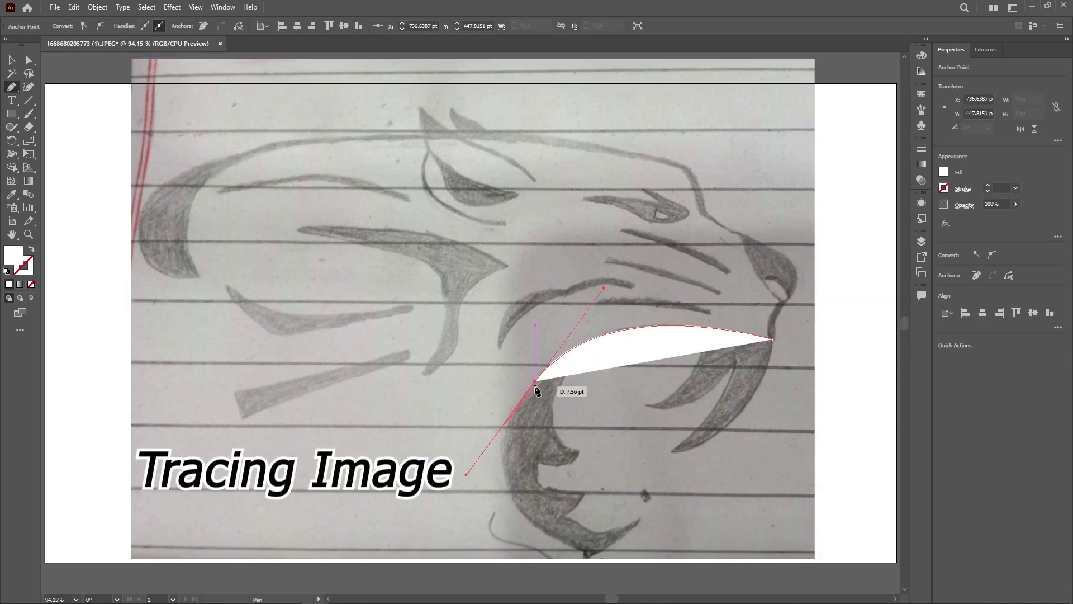
{"action": "scroll", "coordinate": [583, 550], "scroll_direction": "down", "scroll_amount": 3}
{"action": "left_click_drag", "start_coordinate": [582, 402], "coordinate": [728, 457]}
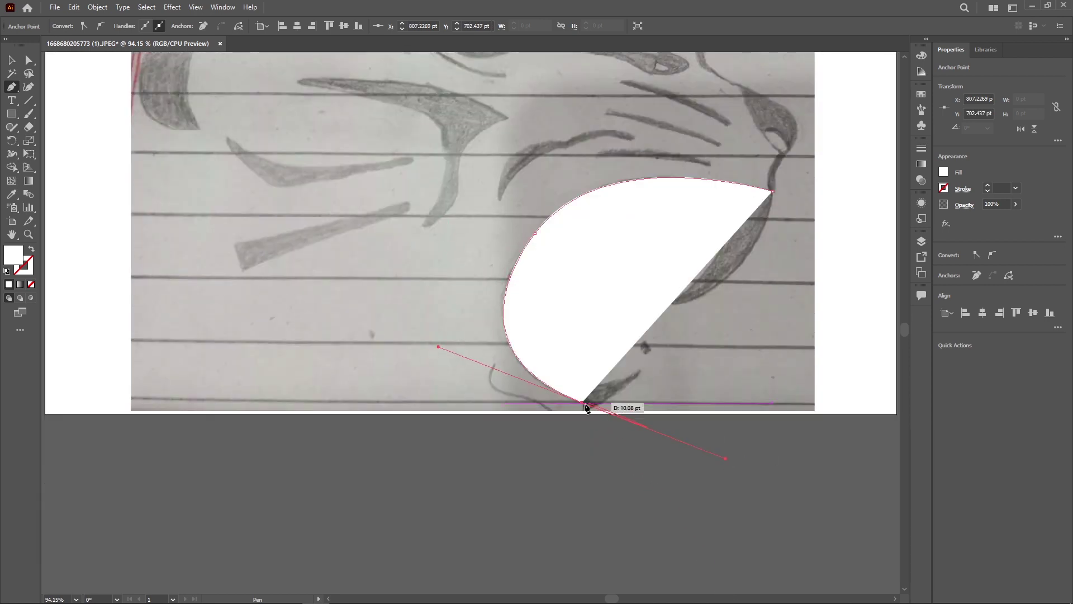
{"action": "key", "text": "v"}
{"action": "left_click", "coordinate": [132, 23]}
Continue the jaw outline along the bottom, around the lower tooth, and up the fang
{"action": "key", "text": "p"}
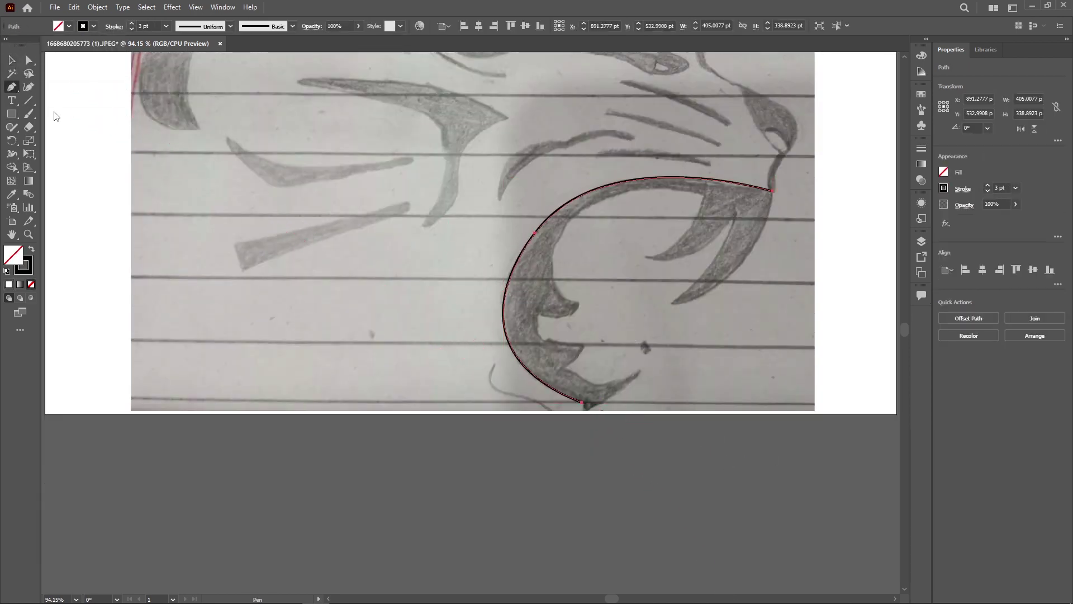
{"action": "left_click", "coordinate": [582, 402]}
{"action": "mouse_move", "coordinate": [638, 371]}
{"action": "left_mouse_down"}
{"action": "mouse_move", "coordinate": [630, 395]}
{"action": "mouse_move", "coordinate": [592, 384]}
{"action": "mouse_move", "coordinate": [584, 352]}
{"action": "left_mouse_up"}
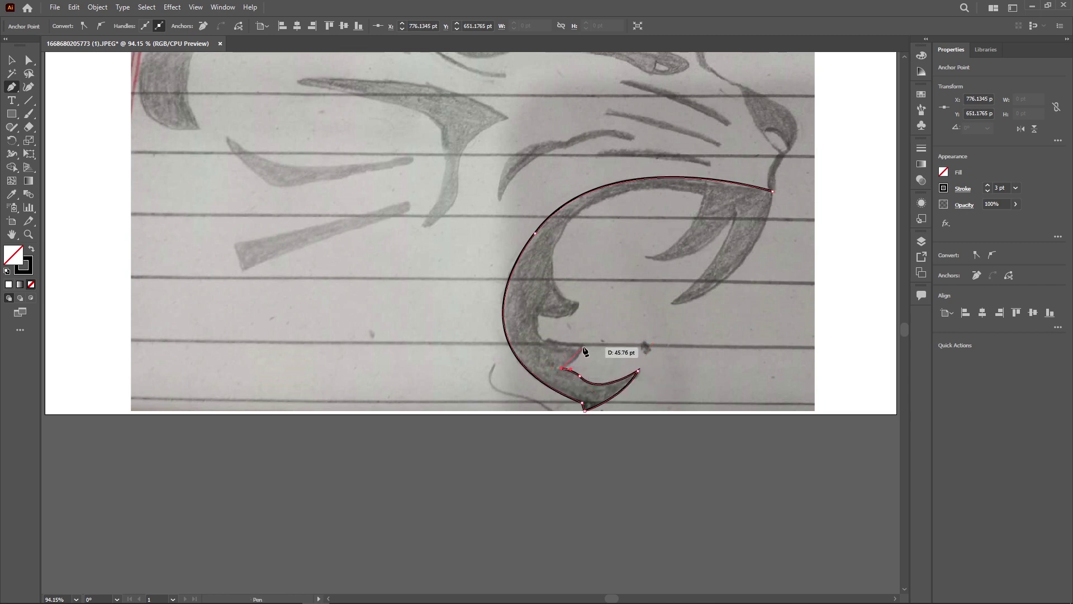
{"action": "left_click", "coordinate": [584, 346]}
{"action": "left_click_drag", "start_coordinate": [539, 316], "coordinate": [547, 278]}
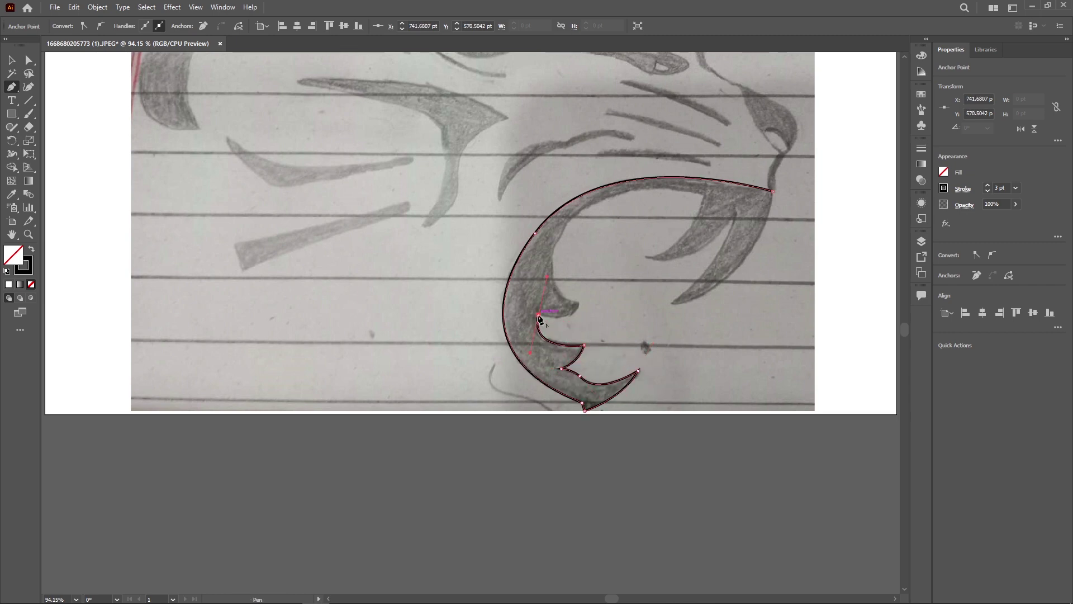
{"action": "left_click", "coordinate": [581, 303]}
{"action": "left_click_drag", "start_coordinate": [568, 221], "coordinate": [606, 161]}
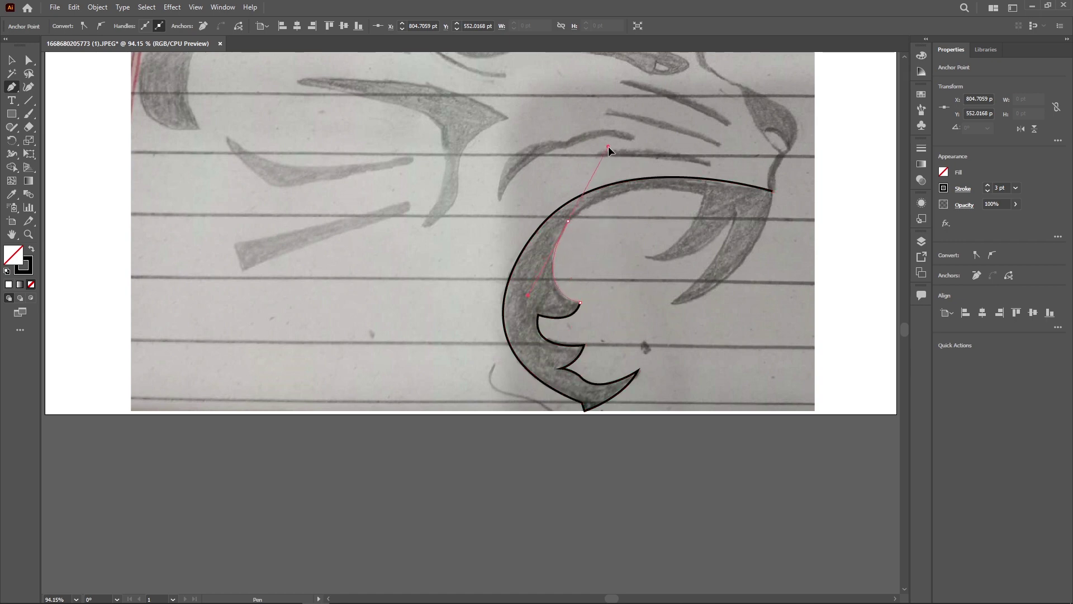
{"action": "left_click_drag", "start_coordinate": [703, 195], "coordinate": [779, 220]}
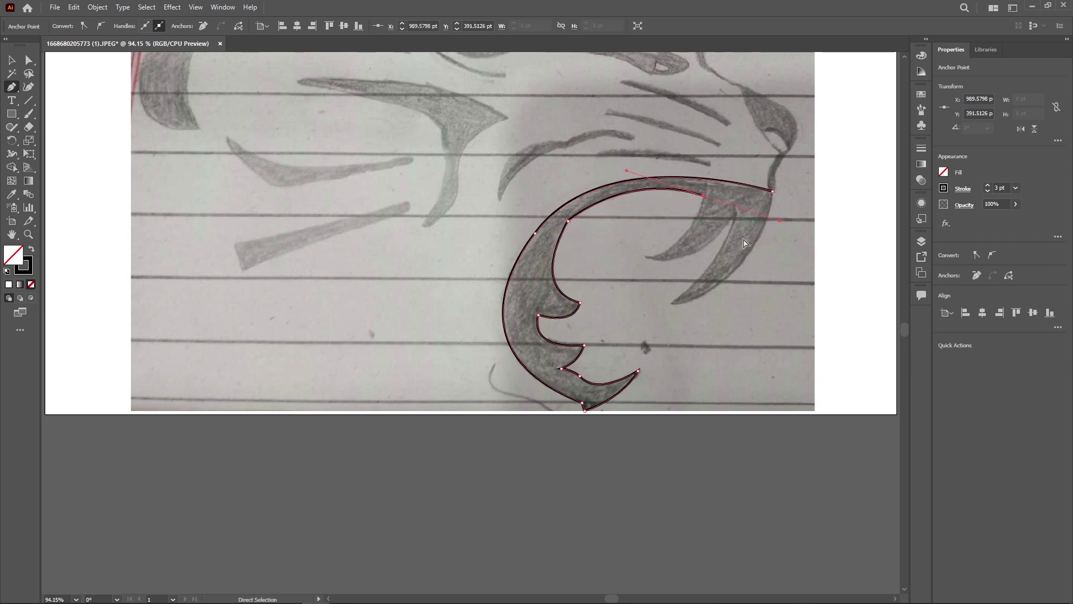
{"action": "left_click", "coordinate": [645, 256]}
{"action": "left_click_drag", "start_coordinate": [735, 215], "coordinate": [785, 153]}
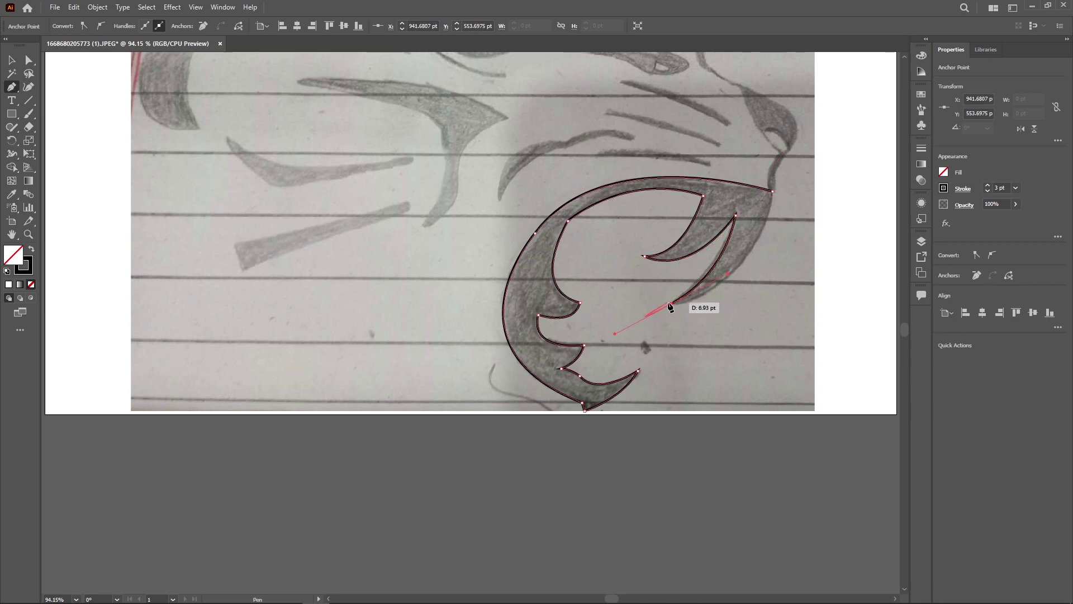
{"action": "scroll", "coordinate": [793, 119], "scroll_direction": "up", "scroll_amount": 3}
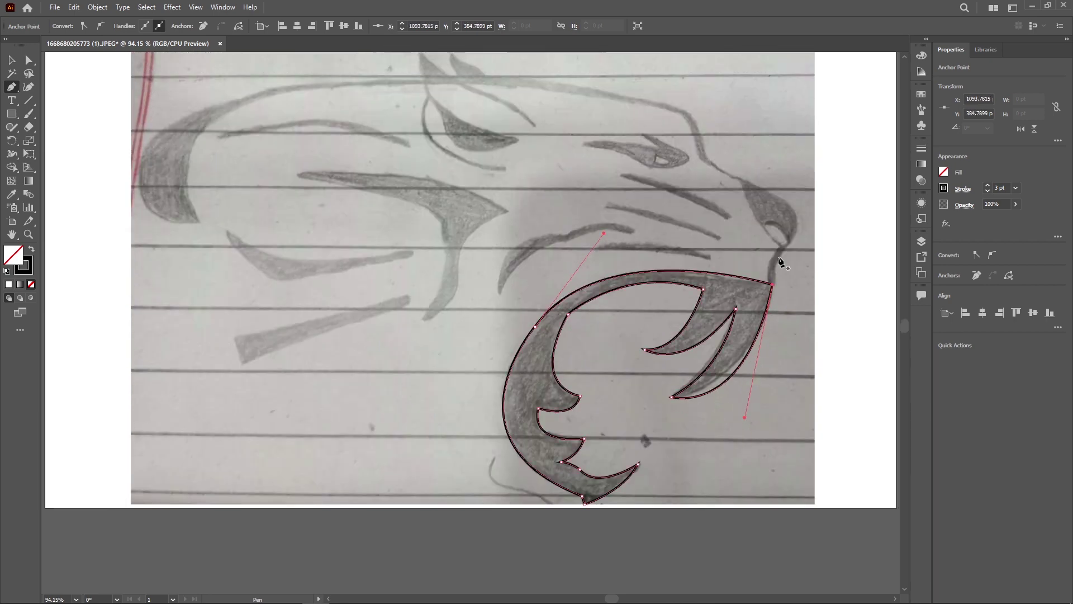
Trace a closed head outline from the nose over the brow to the back of the head
{"action": "left_click_drag", "start_coordinate": [773, 284], "coordinate": [800, 234]}
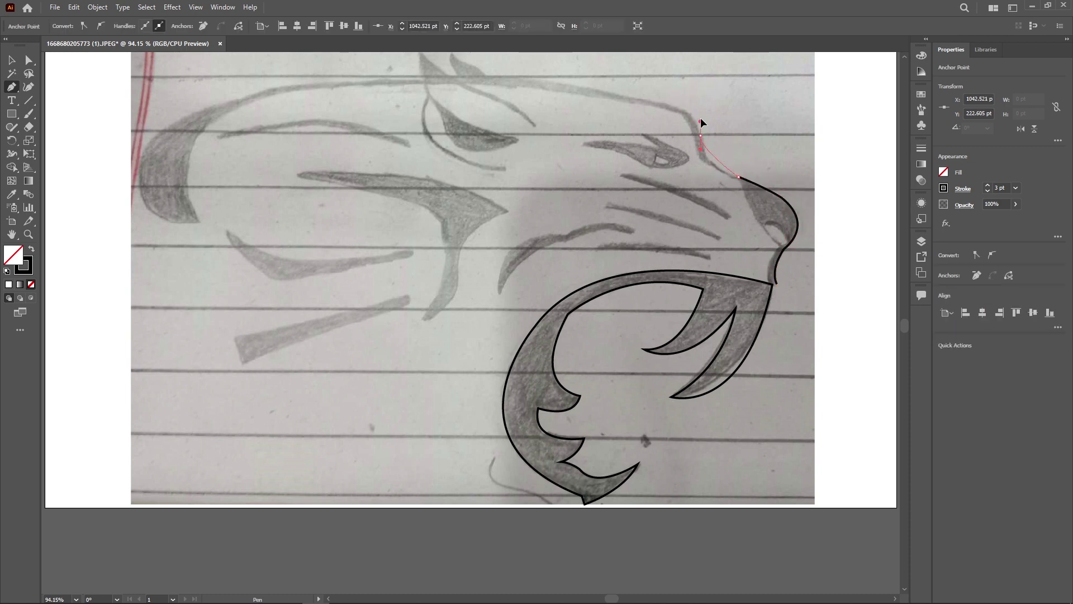
{"action": "left_click_drag", "start_coordinate": [707, 156], "coordinate": [690, 114]}
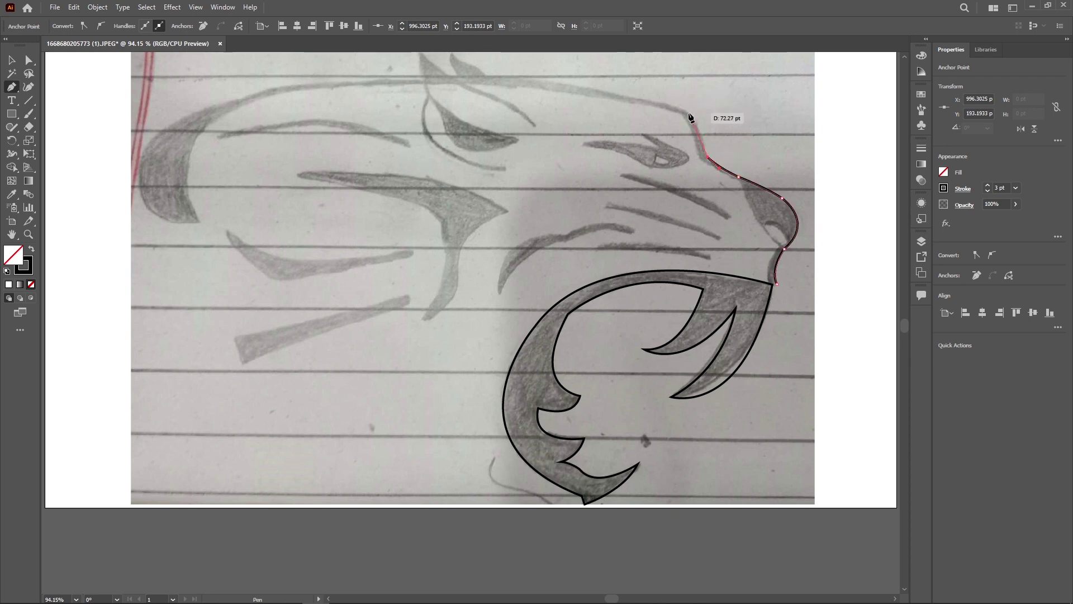
{"action": "left_click_drag", "start_coordinate": [490, 77], "coordinate": [199, 93]}
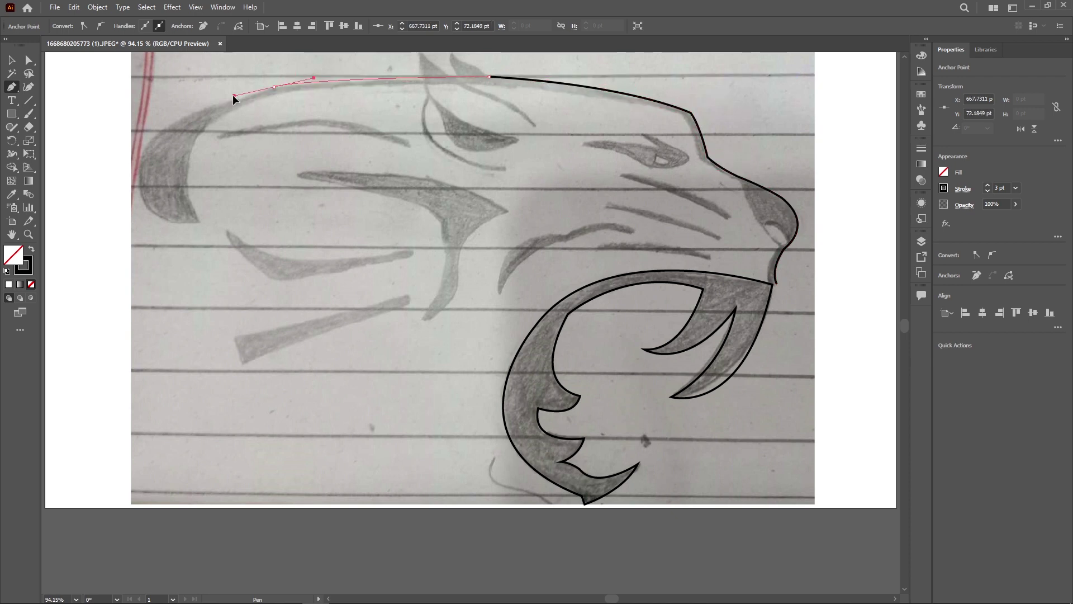
{"action": "left_click_drag", "start_coordinate": [139, 188], "coordinate": [147, 213]}
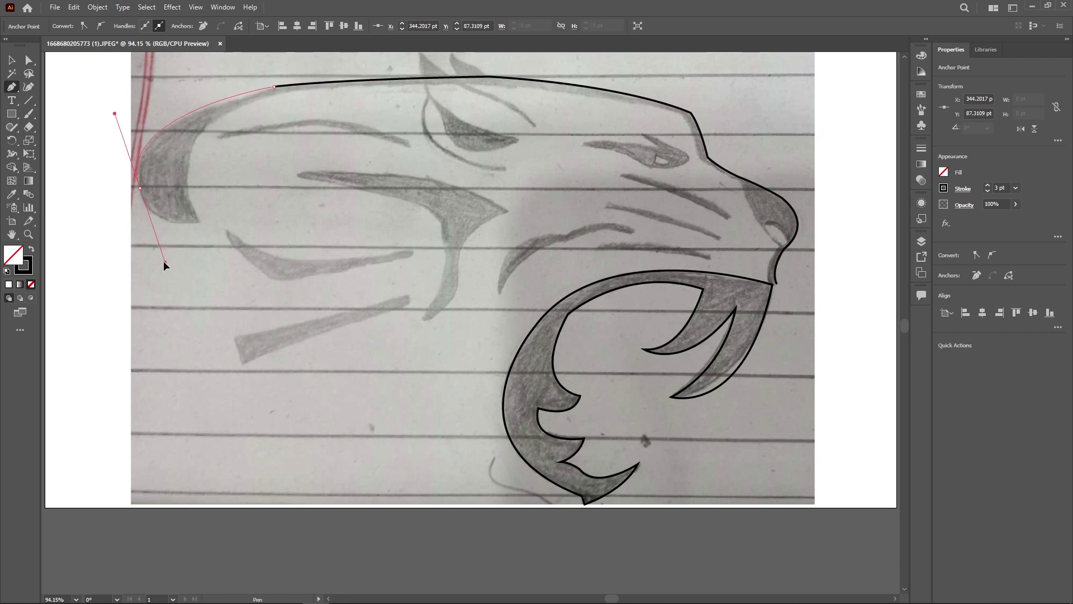
{"action": "left_click", "coordinate": [200, 223]}
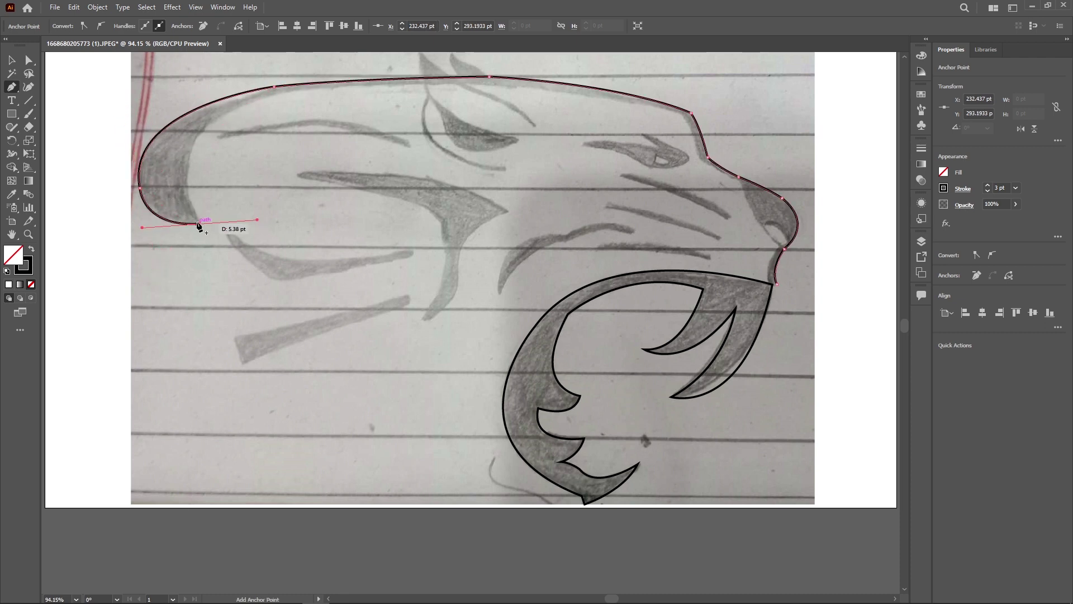
{"action": "left_click", "coordinate": [263, 89]}
Draw an inner line across the head top, dipping at the brow and curving around the nose
{"action": "left_click", "coordinate": [213, 121]}
{"action": "left_click_drag", "start_coordinate": [426, 84], "coordinate": [622, 85]}
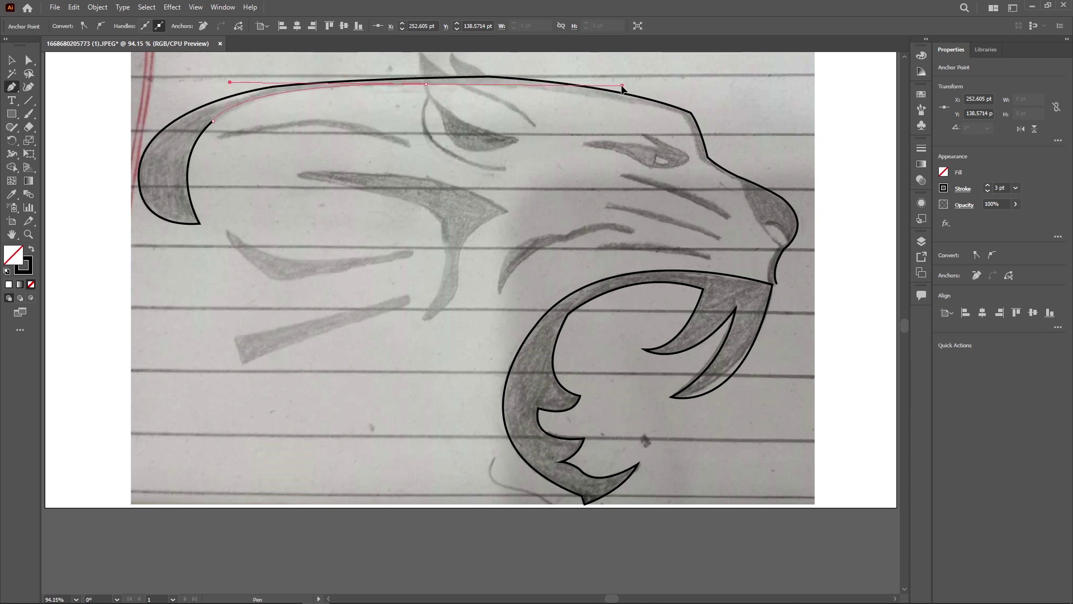
{"action": "left_click_drag", "start_coordinate": [681, 115], "coordinate": [782, 150]}
{"action": "left_click", "coordinate": [681, 115]}
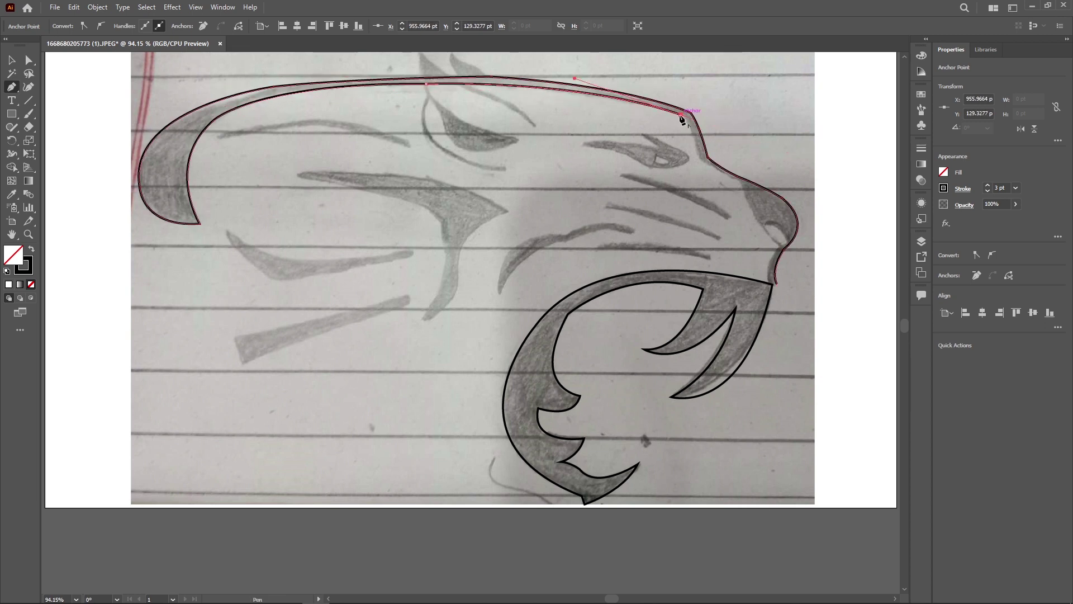
{"action": "left_click", "coordinate": [700, 160]}
{"action": "left_click_drag", "start_coordinate": [738, 177], "coordinate": [743, 189]}
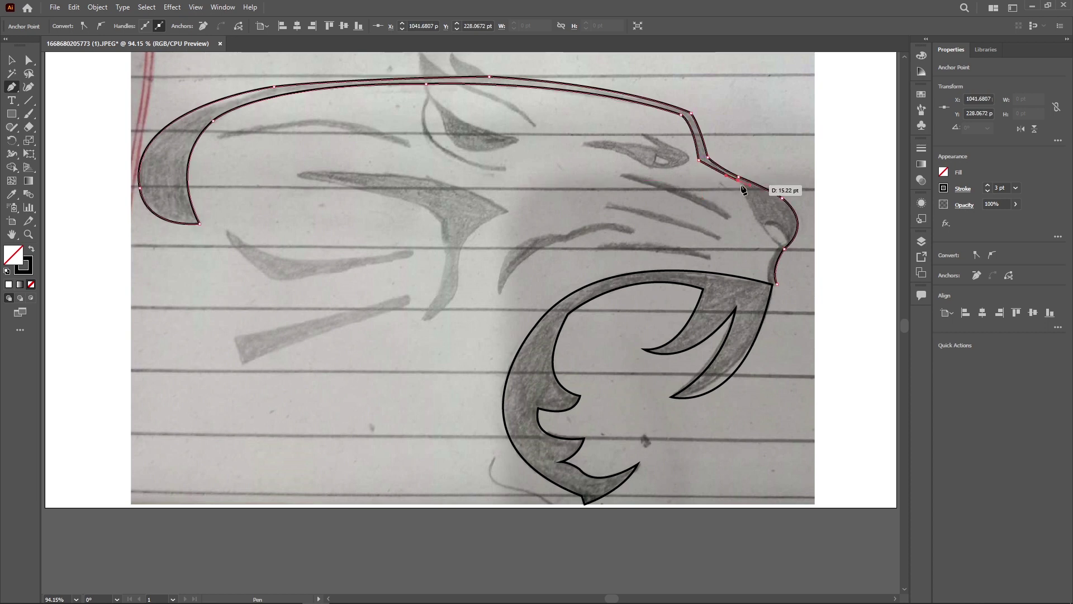
{"action": "mouse_move", "coordinate": [778, 245]}
{"action": "left_mouse_down"}
{"action": "mouse_move", "coordinate": [746, 286]}
{"action": "mouse_move", "coordinate": [779, 289]}
{"action": "left_mouse_up"}
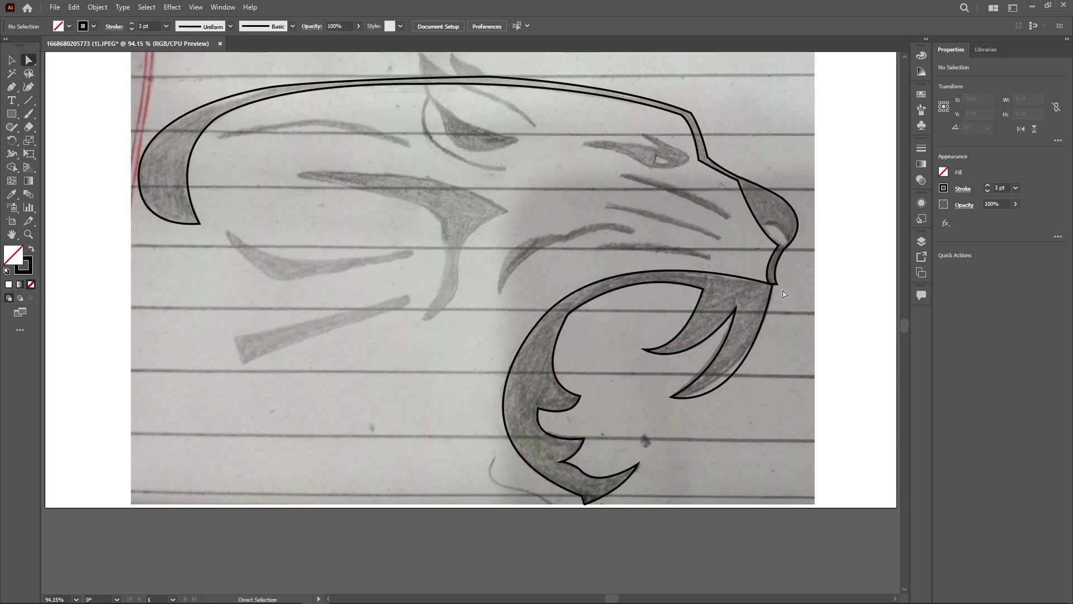
Zoom in and nudge the anchor where the nose meets the jaw slightly down
{"action": "key", "text": "ctrl+equal"}
{"action": "key", "text": "ctrl+equal"}
{"action": "key", "text": "ctrl+equal"}
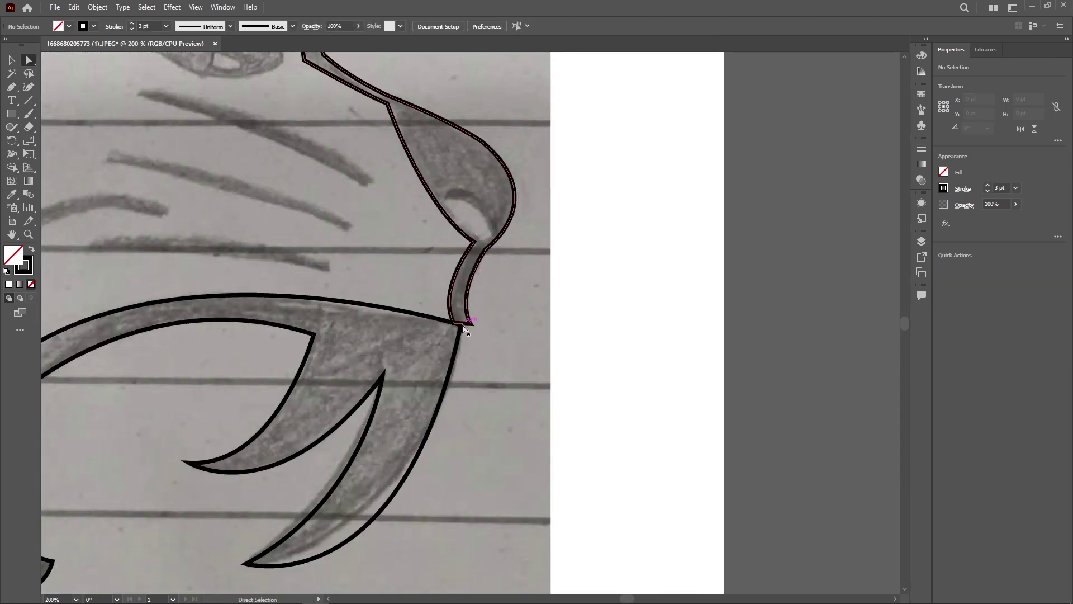
{"action": "left_click_drag", "start_coordinate": [471, 323], "coordinate": [470, 326]}
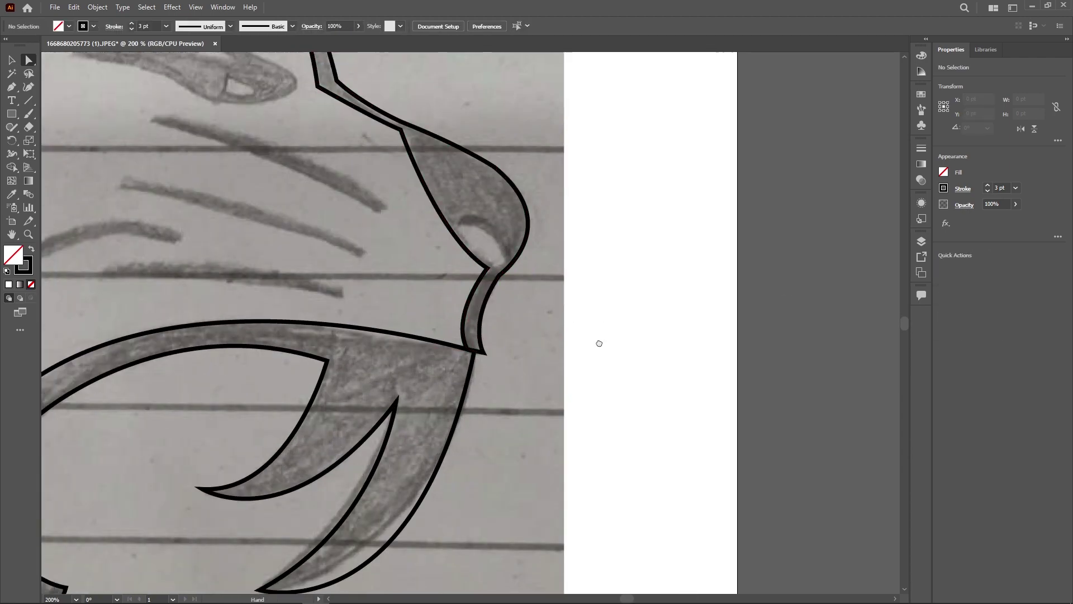
{"action": "scroll", "coordinate": [598, 343], "scroll_direction": "up", "scroll_amount": 10}
{"action": "scroll", "coordinate": [628, 414], "scroll_direction": "left", "scroll_amount": 10}
{"action": "left_click", "coordinate": [281, 269]}
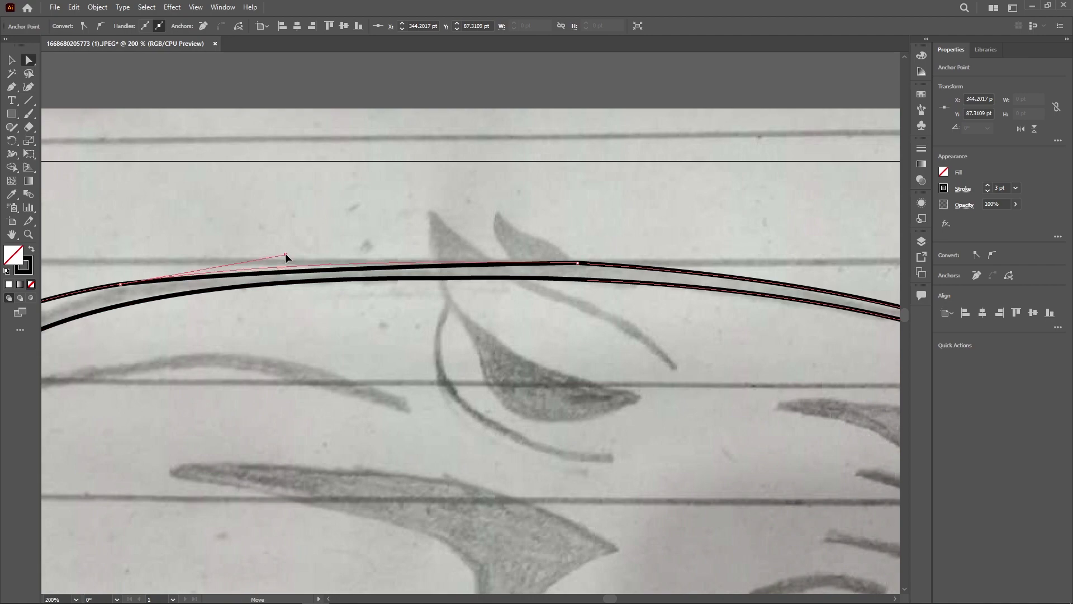
{"action": "scroll", "coordinate": [286, 253], "scroll_direction": "left", "scroll_amount": 5}
{"action": "scroll", "coordinate": [419, 233], "scroll_direction": "right", "scroll_amount": 10}
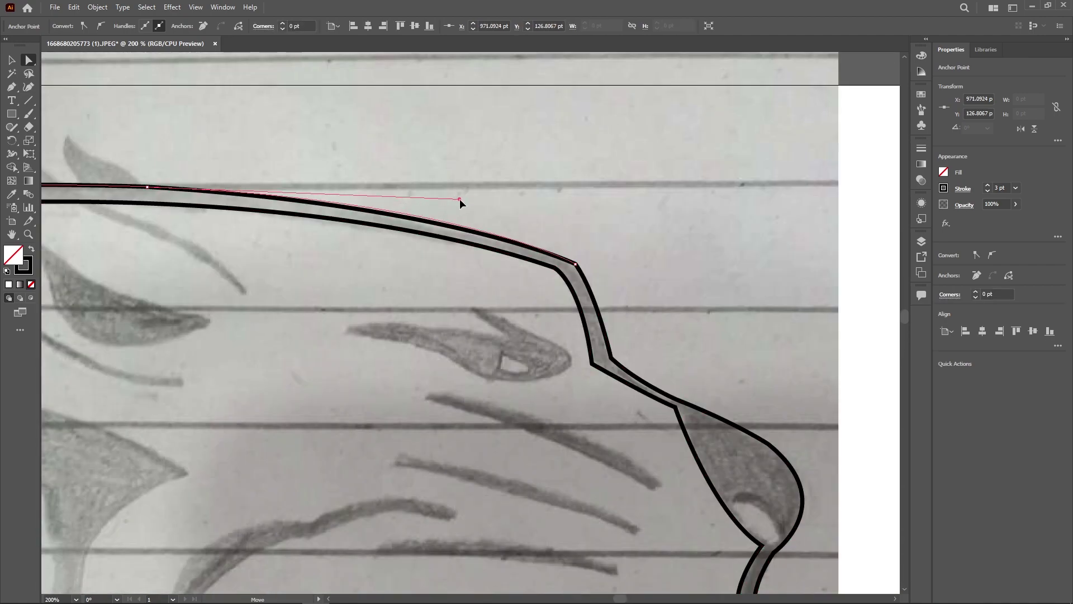
{"action": "left_click", "coordinate": [348, 191]}
Zoom back out and start tracing the eye at its inner corner
{"action": "left_click_drag", "start_coordinate": [564, 503], "coordinate": [529, 199]}
{"action": "key", "text": "ctrl+minus"}
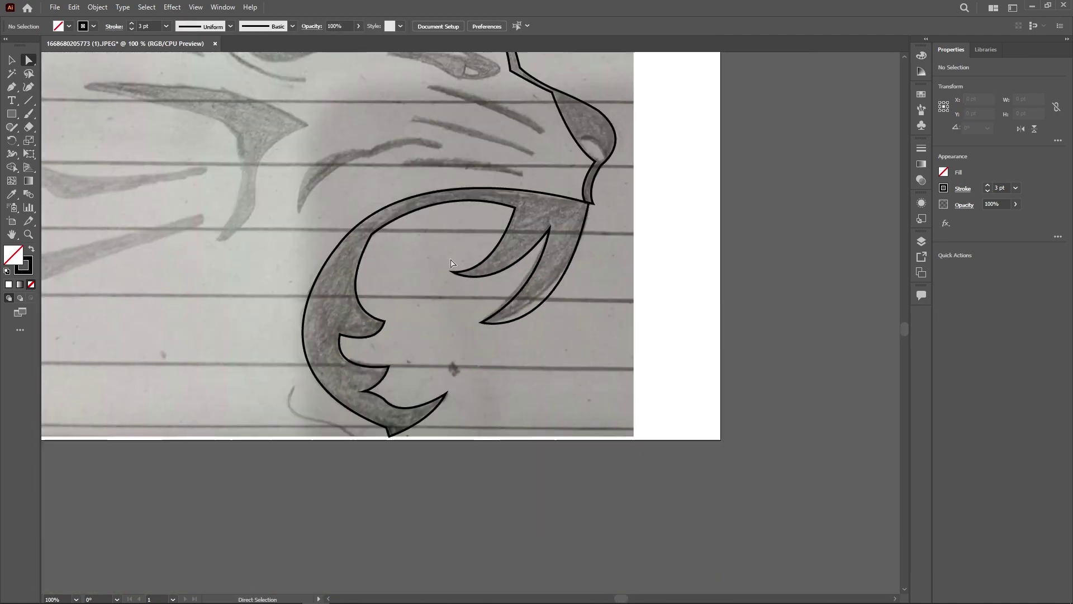
{"action": "key", "text": "p"}
{"action": "left_click", "coordinate": [486, 196]}
Finish and close the eye shape, undoing a stray stripe point below it
{"action": "left_click", "coordinate": [534, 227]}
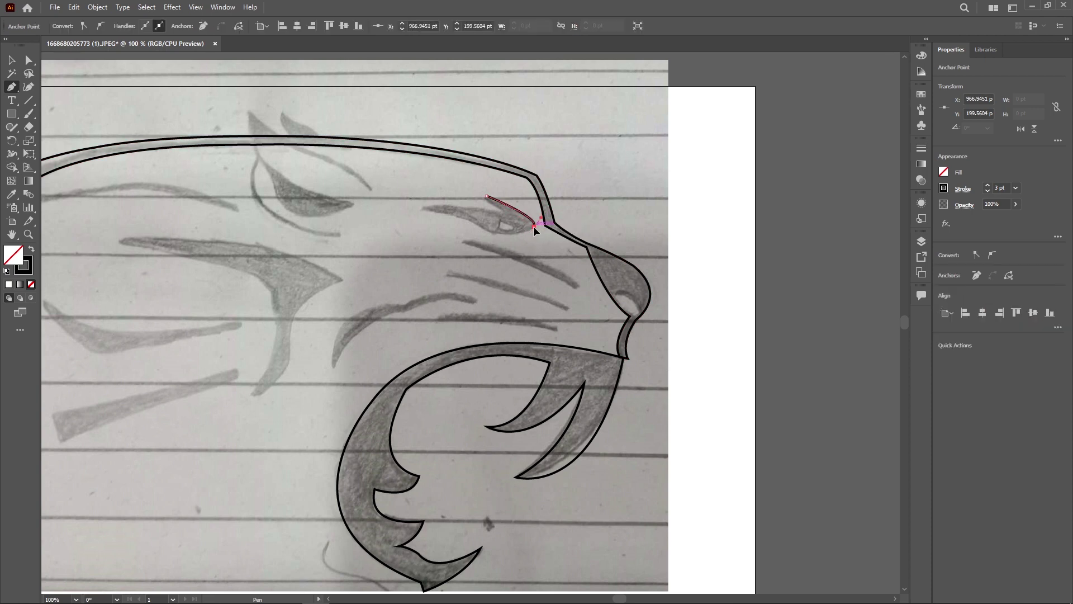
{"action": "mouse_move", "coordinate": [489, 232]}
{"action": "left_mouse_down"}
{"action": "mouse_move", "coordinate": [457, 216]}
{"action": "mouse_move", "coordinate": [471, 225]}
{"action": "left_mouse_up"}
{"action": "mouse_move", "coordinate": [385, 208]}
{"action": "left_mouse_down"}
{"action": "mouse_move", "coordinate": [500, 216]}
{"action": "mouse_move", "coordinate": [486, 199]}
{"action": "mouse_move", "coordinate": [512, 232]}
{"action": "left_mouse_up"}
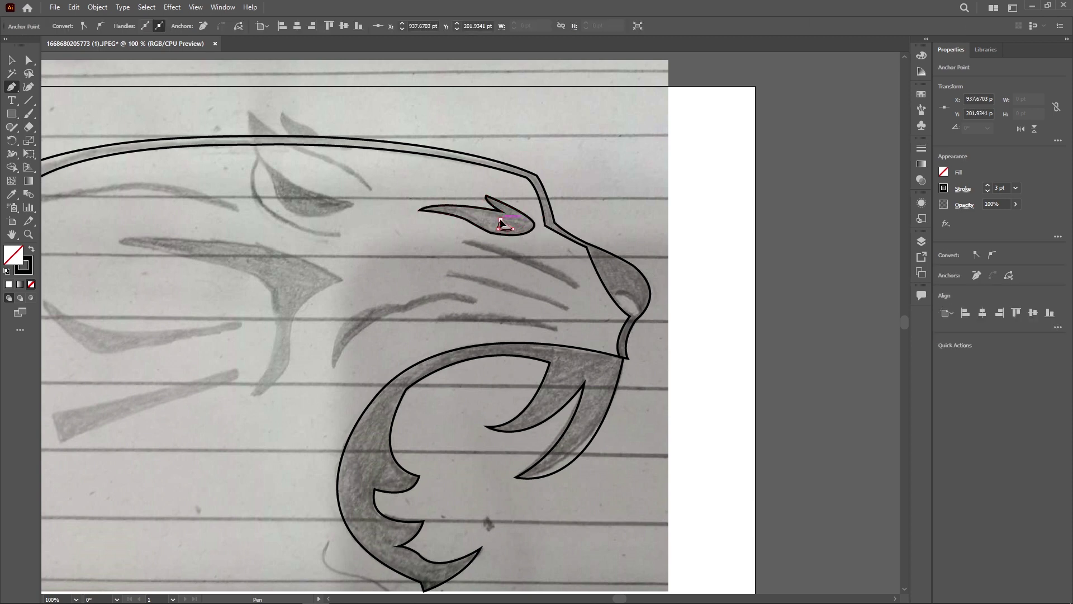
{"action": "left_click", "coordinate": [578, 287]}
{"action": "mouse_move", "coordinate": [498, 243]}
{"action": "left_mouse_down"}
{"action": "mouse_move", "coordinate": [505, 249]}
{"action": "mouse_move", "coordinate": [450, 246]}
{"action": "left_mouse_up"}
{"action": "key", "text": "ctrl+z"}
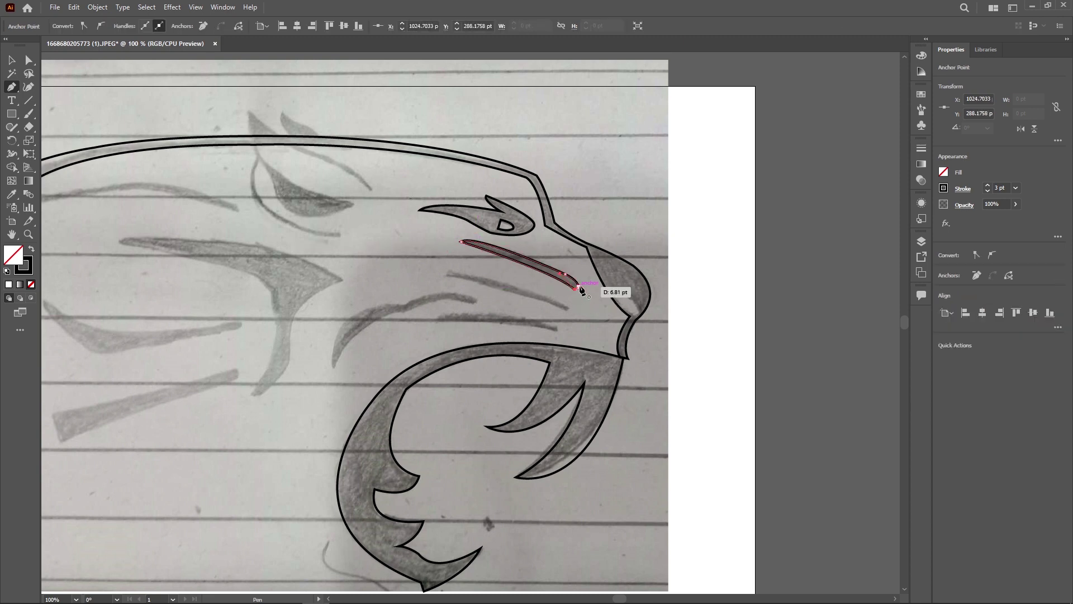
Trace two closed whisker stripes beside the muzzle
{"action": "left_click", "coordinate": [566, 309]}
{"action": "left_click_drag", "start_coordinate": [424, 273], "coordinate": [447, 274]}
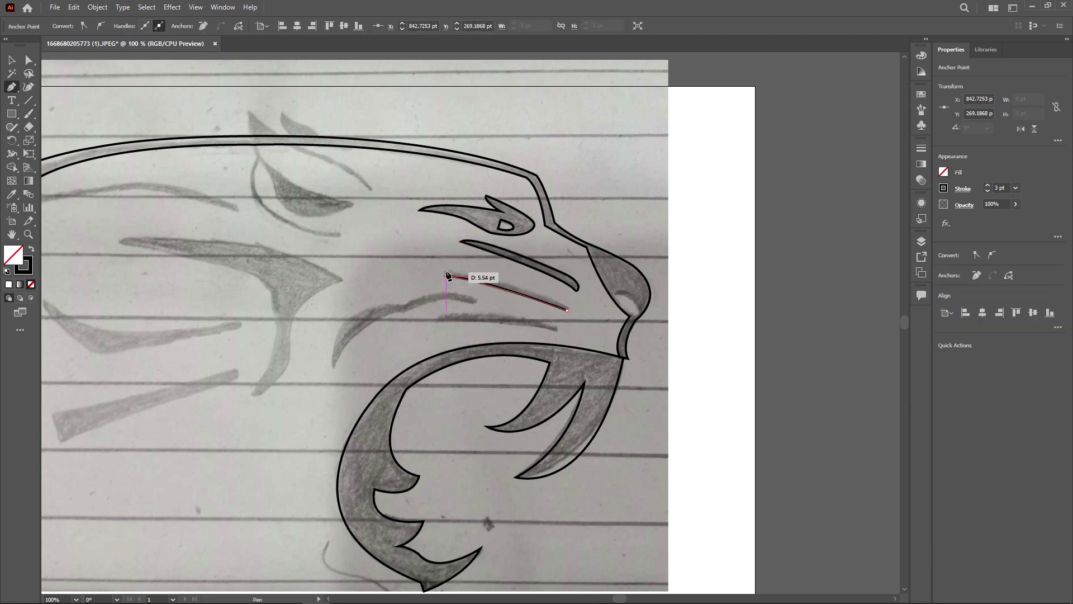
{"action": "left_click_drag", "start_coordinate": [584, 327], "coordinate": [594, 325]}
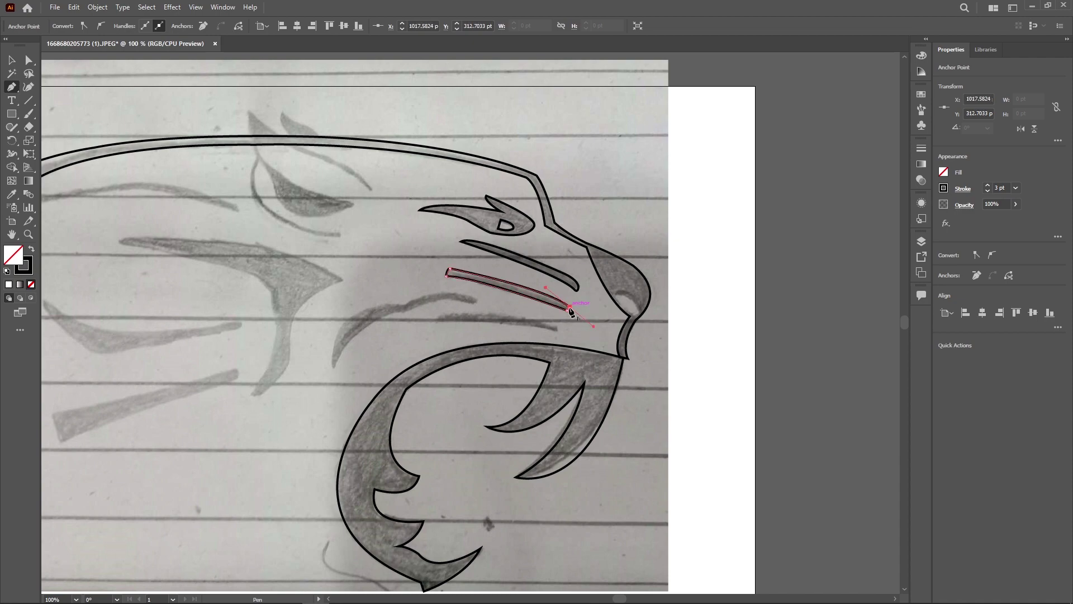
{"action": "key", "text": "ctrl+plus"}
{"action": "left_click", "coordinate": [630, 355]}
{"action": "left_click_drag", "start_coordinate": [389, 337], "coordinate": [378, 343]}
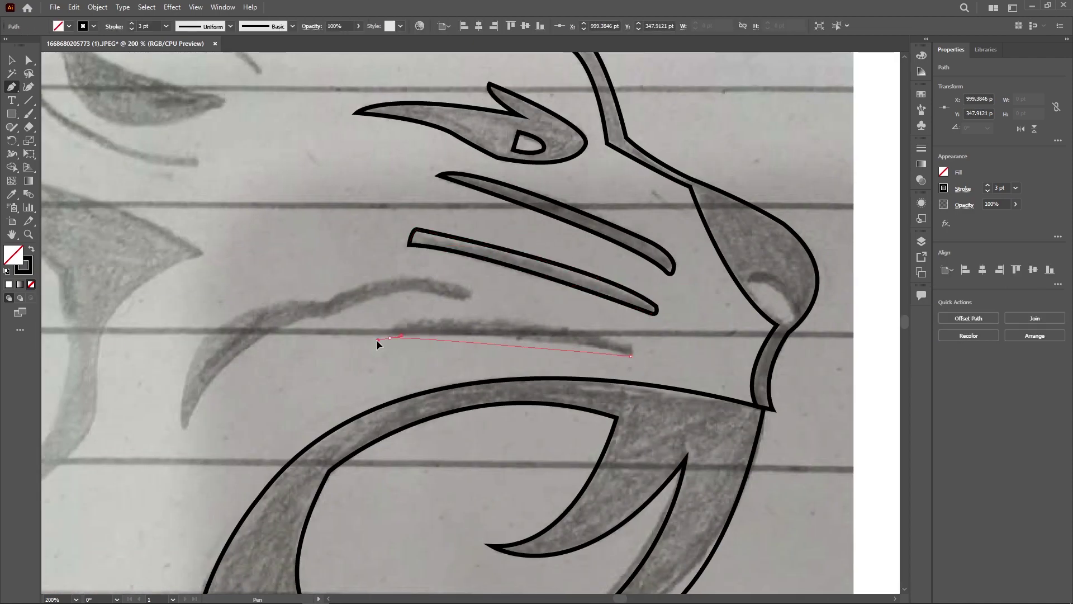
{"action": "left_click", "coordinate": [394, 320]}
{"action": "left_click", "coordinate": [632, 343]}
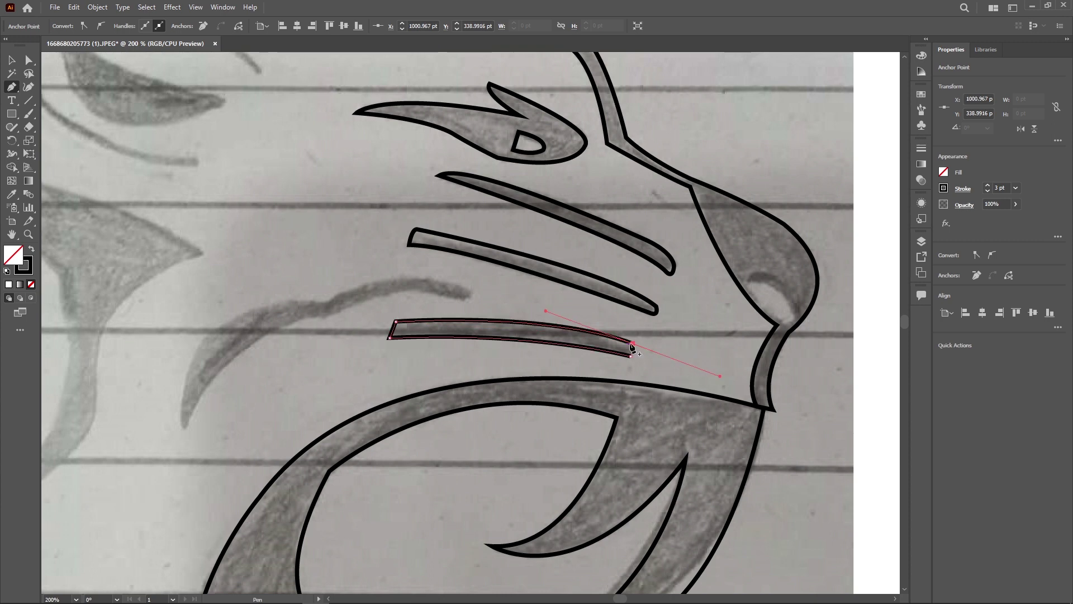
Trace the long stripe curving from the cheek toward the muzzle
{"action": "scroll", "coordinate": [694, 307], "scroll_direction": "right", "scroll_amount": 1}
{"action": "left_click", "coordinate": [457, 290]}
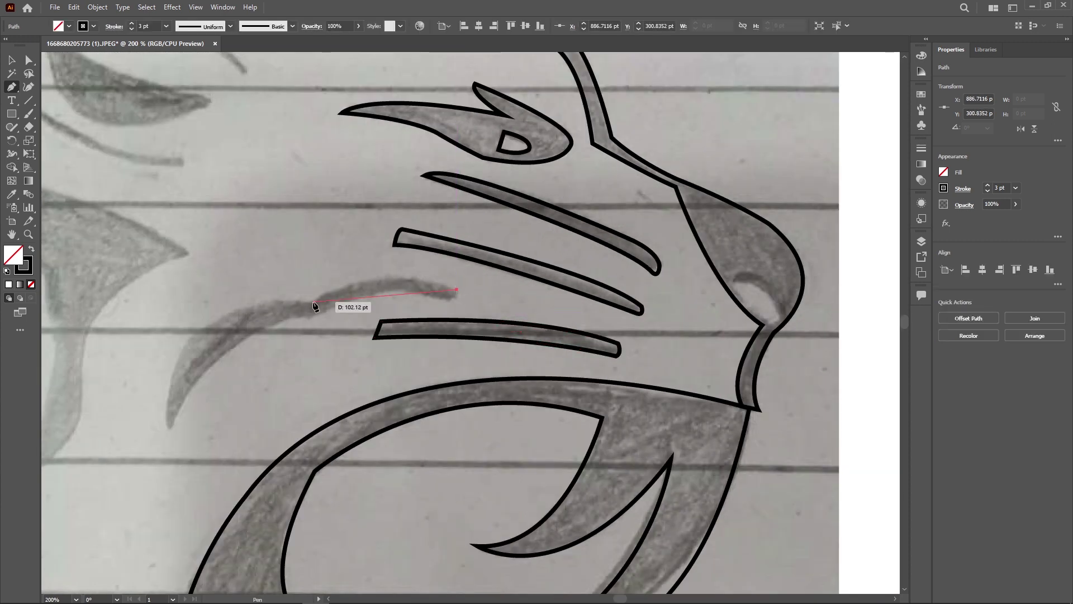
{"action": "left_click_drag", "start_coordinate": [168, 431], "coordinate": [187, 587]}
{"action": "mouse_move", "coordinate": [312, 317]}
{"action": "left_mouse_down"}
{"action": "mouse_move", "coordinate": [530, 332]}
{"action": "mouse_move", "coordinate": [524, 350]}
{"action": "left_mouse_up"}
{"action": "left_click", "coordinate": [450, 302]}
{"action": "scroll", "coordinate": [455, 283], "scroll_direction": "left", "scroll_amount": 5}
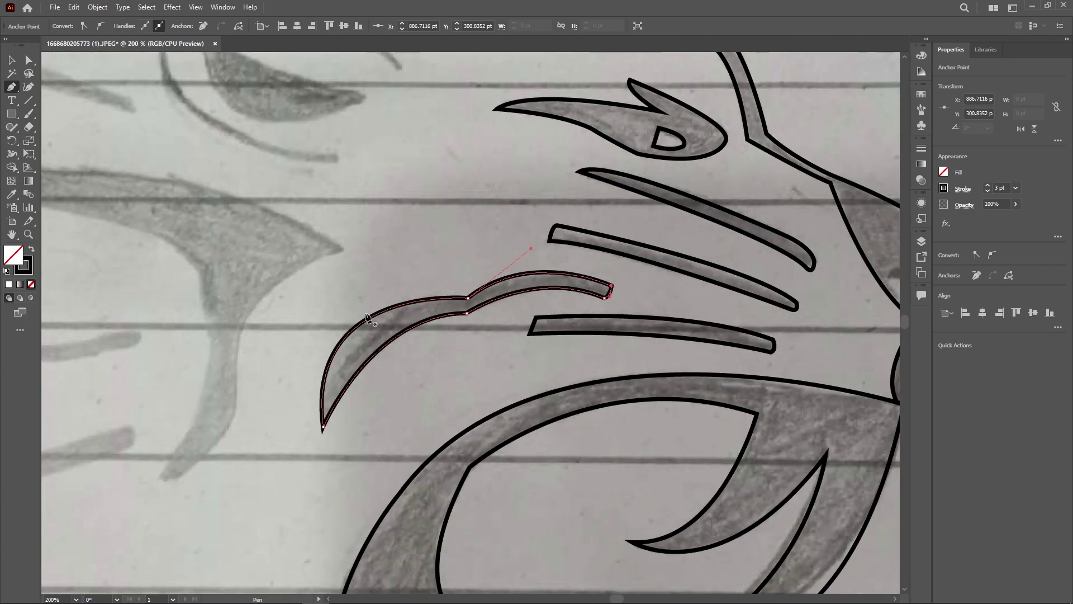
{"action": "scroll", "coordinate": [556, 282], "scroll_direction": "up", "scroll_amount": 5}
Trace the closed eye shape under the brow and deselect it
{"action": "left_click", "coordinate": [555, 276]}
{"action": "left_click_drag", "start_coordinate": [357, 160], "coordinate": [395, 260]}
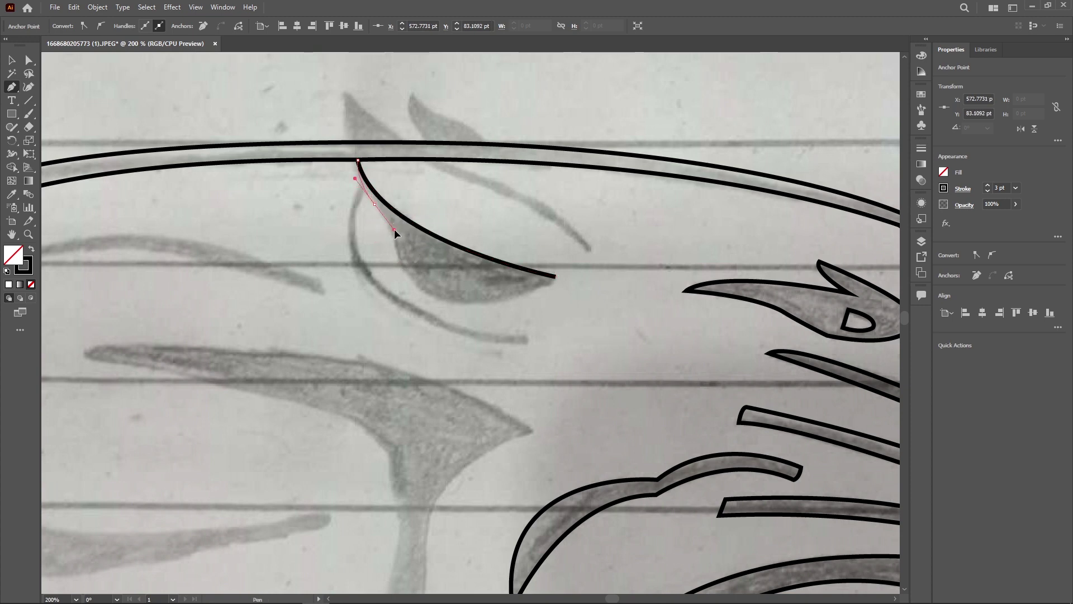
{"action": "left_click_drag", "start_coordinate": [399, 273], "coordinate": [400, 257]}
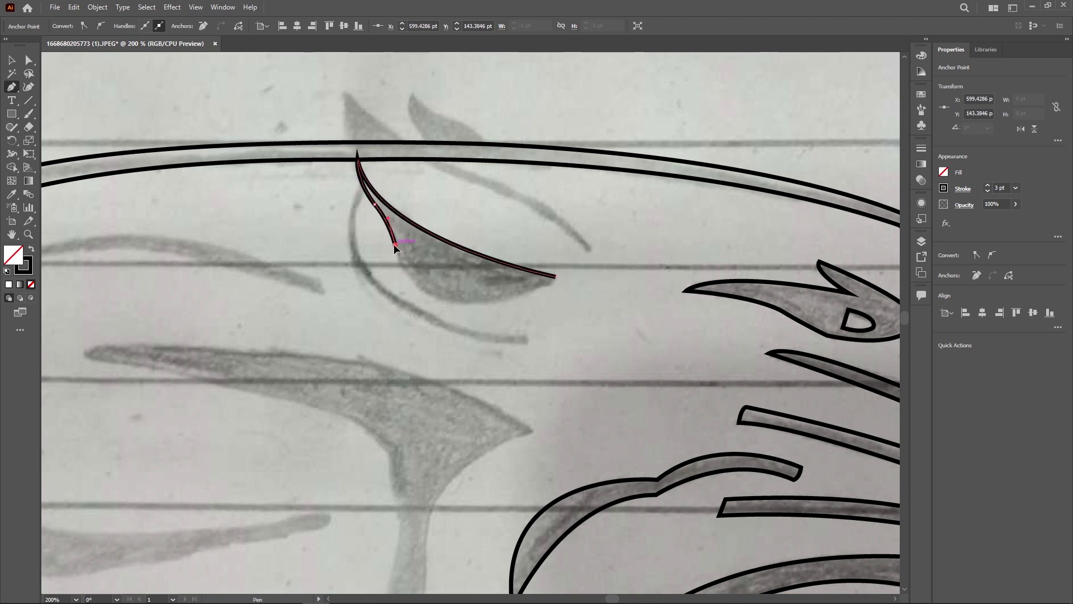
{"action": "left_click", "coordinate": [556, 276]}
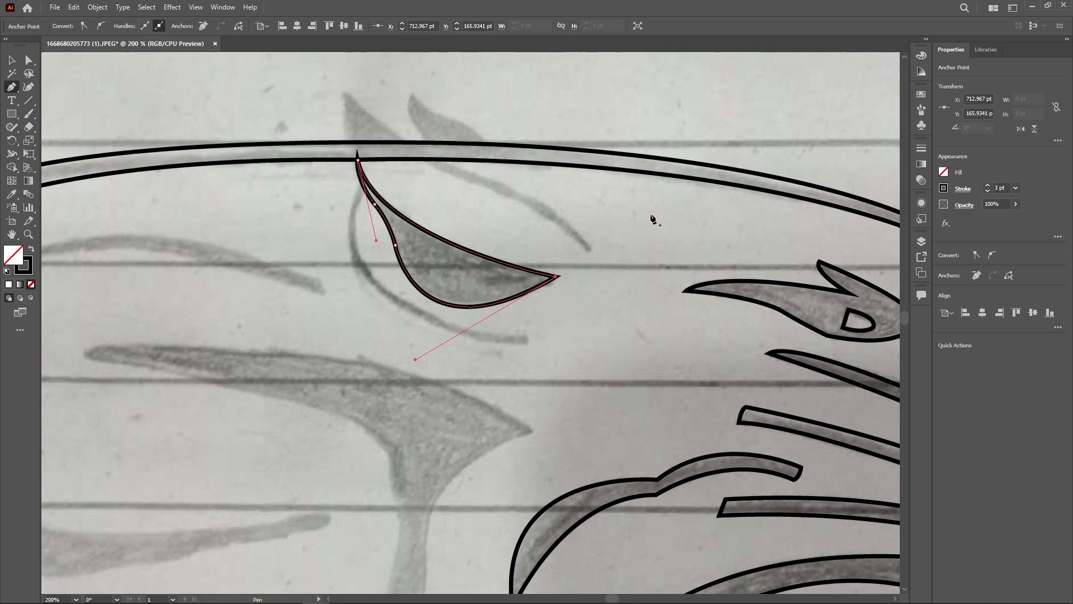
{"action": "left_click", "coordinate": [368, 184]}
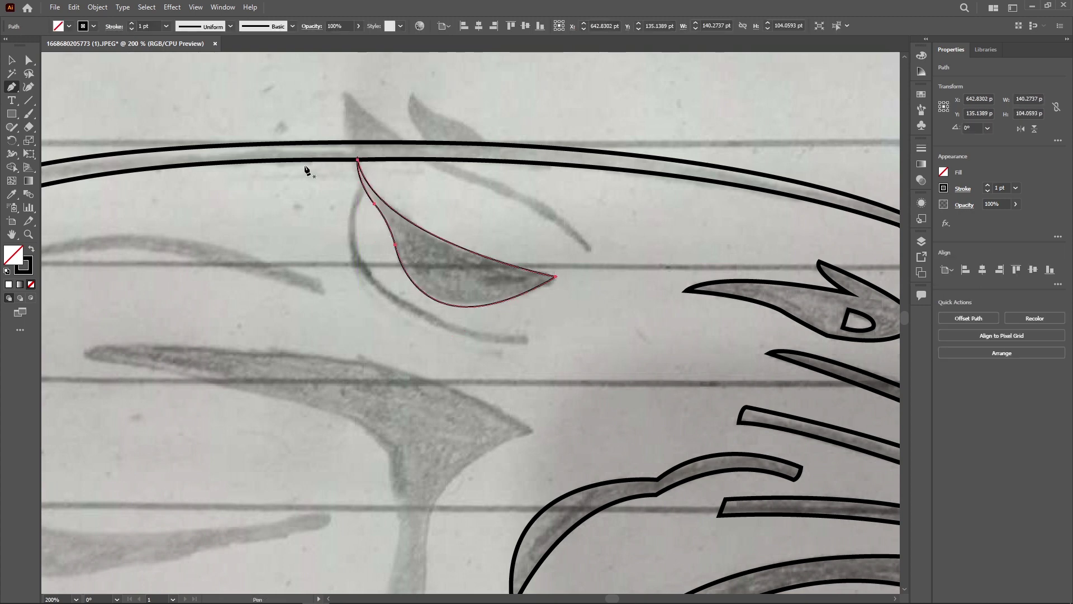
{"action": "key", "text": "v"}
{"action": "left_click", "coordinate": [47, 74]}
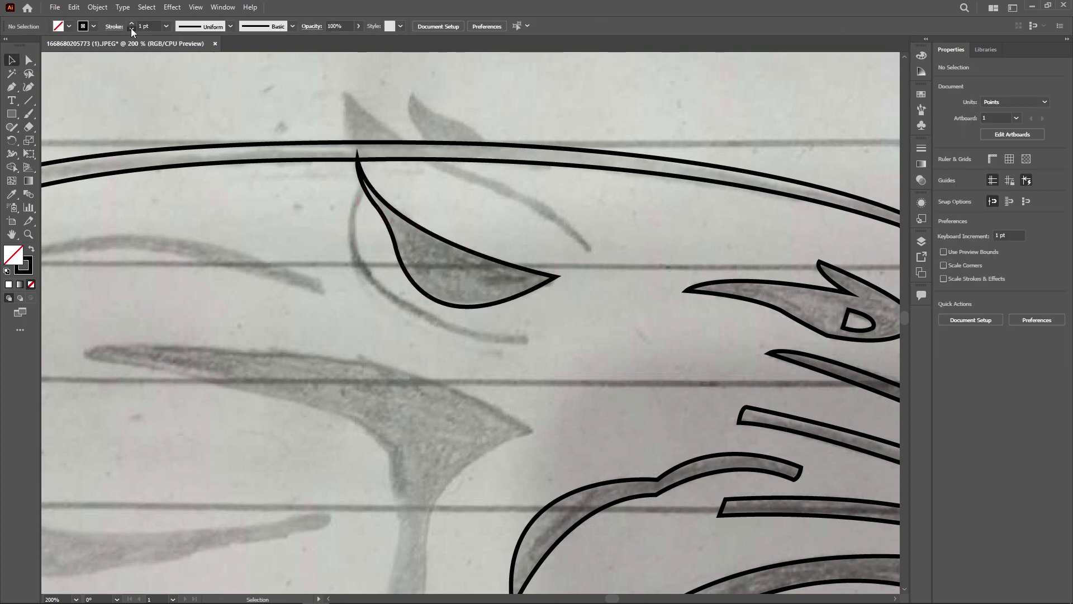
Draw the thin curve beneath the eye and the thin stripe beside it
{"action": "key", "text": "p"}
{"action": "left_click", "coordinate": [363, 185]}
{"action": "left_click_drag", "start_coordinate": [526, 335], "coordinate": [744, 356]}
{"action": "left_click", "coordinate": [530, 344]}
{"action": "mouse_move", "coordinate": [363, 186]}
{"action": "left_mouse_down"}
{"action": "mouse_move", "coordinate": [423, 47]}
{"action": "mouse_move", "coordinate": [411, 202]}
{"action": "left_mouse_up"}
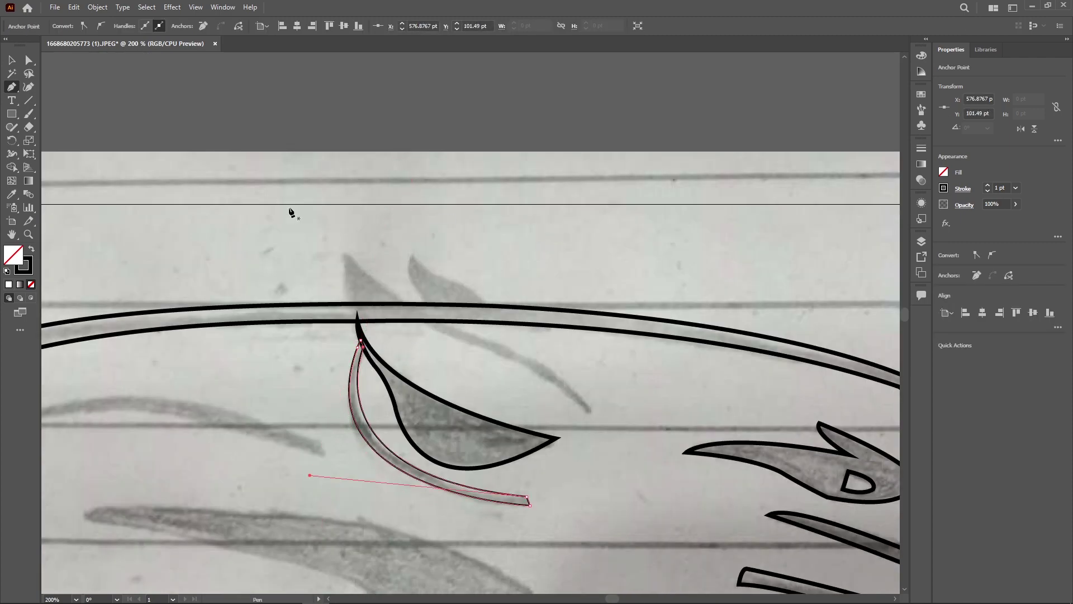
{"action": "left_click", "coordinate": [587, 415]}
{"action": "left_click_drag", "start_coordinate": [425, 321], "coordinate": [437, 322]}
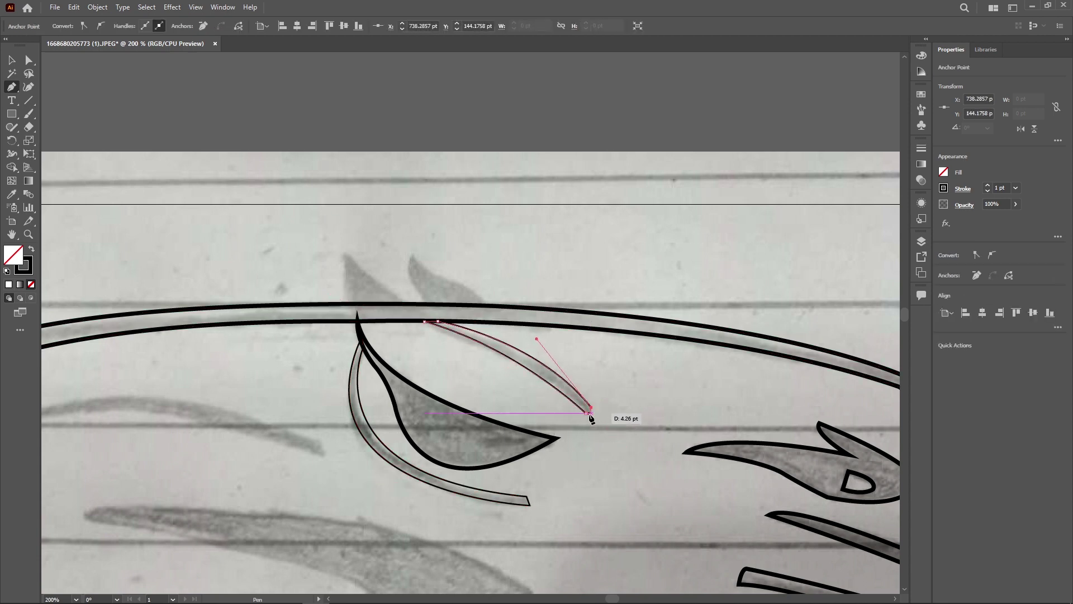
{"action": "left_click_drag", "start_coordinate": [587, 413], "coordinate": [573, 411]}
Trace pointed left and right ear tips above the head contour
{"action": "left_click", "coordinate": [405, 304]}
{"action": "left_click_drag", "start_coordinate": [350, 251], "coordinate": [328, 222]}
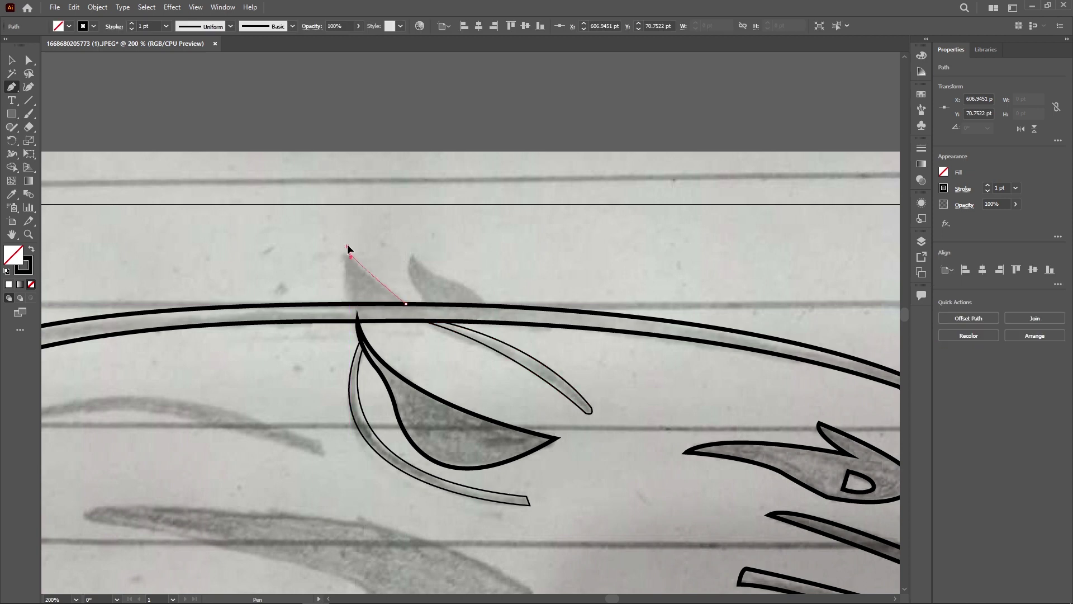
{"action": "left_click_drag", "start_coordinate": [349, 302], "coordinate": [363, 329]}
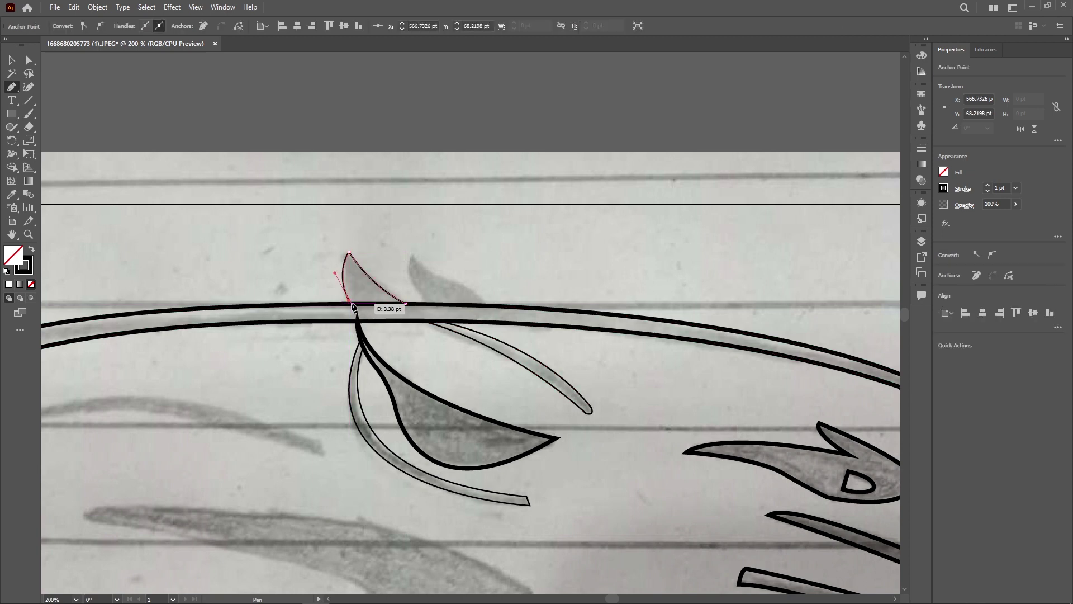
{"action": "key", "text": "ctrl+plus"}
{"action": "key", "text": "ctrl+plus"}
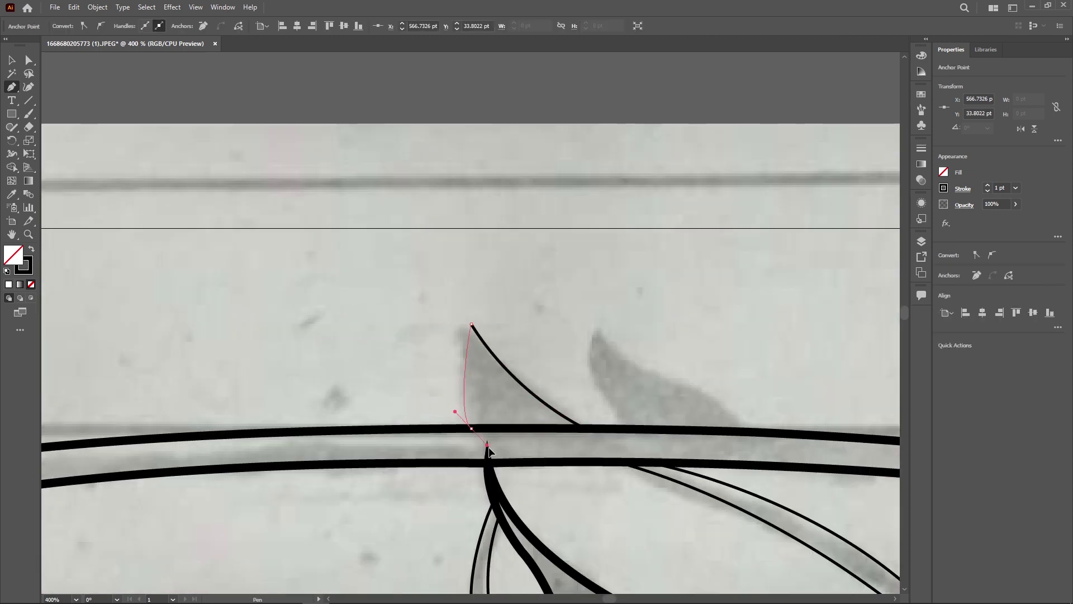
{"action": "left_click", "coordinate": [627, 428]}
{"action": "left_click_drag", "start_coordinate": [596, 325], "coordinate": [620, 266]}
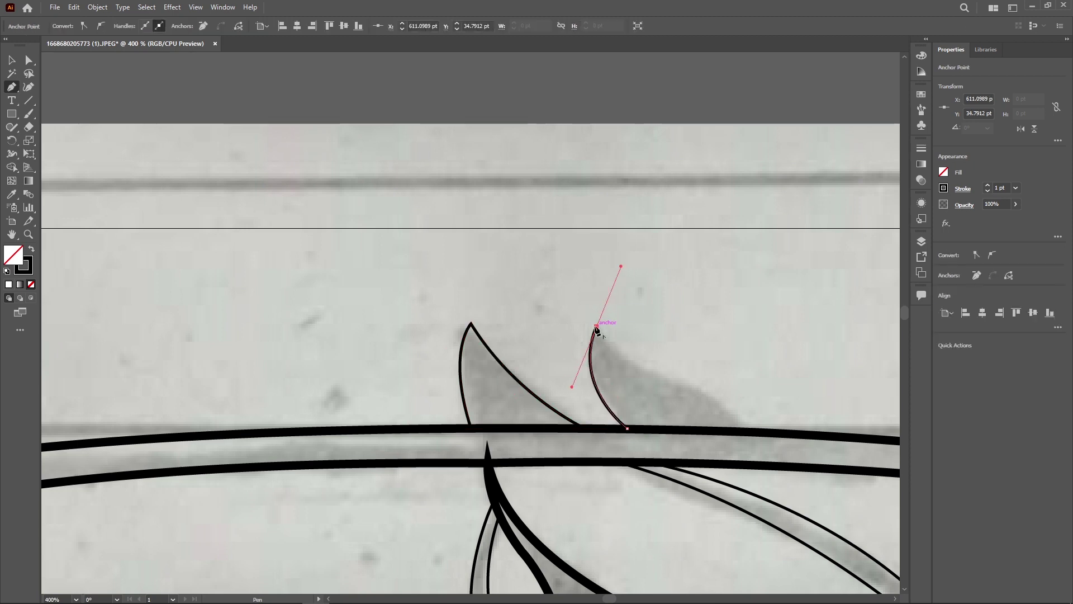
{"action": "left_click_drag", "start_coordinate": [751, 432], "coordinate": [781, 482]}
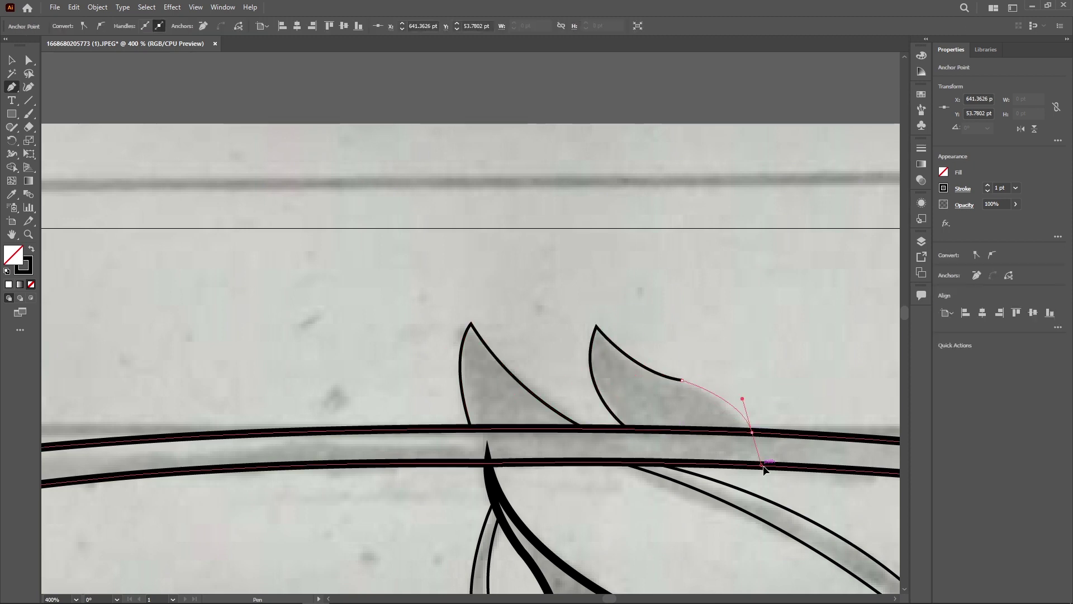
{"action": "left_click", "coordinate": [627, 428]}
{"action": "scroll", "coordinate": [628, 433], "scroll_direction": "down", "scroll_amount": 5}
{"action": "scroll", "coordinate": [503, 335], "scroll_direction": "up", "scroll_amount": 3}
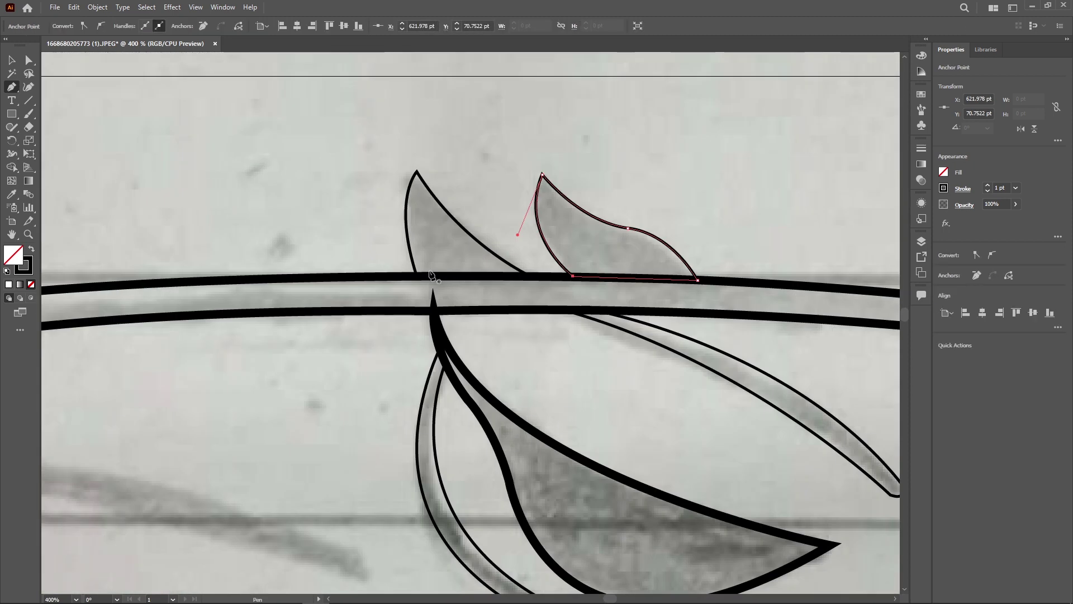
Cancel a stray path and delete the misshapen left ear tip
{"action": "left_click", "coordinate": [416, 276]}
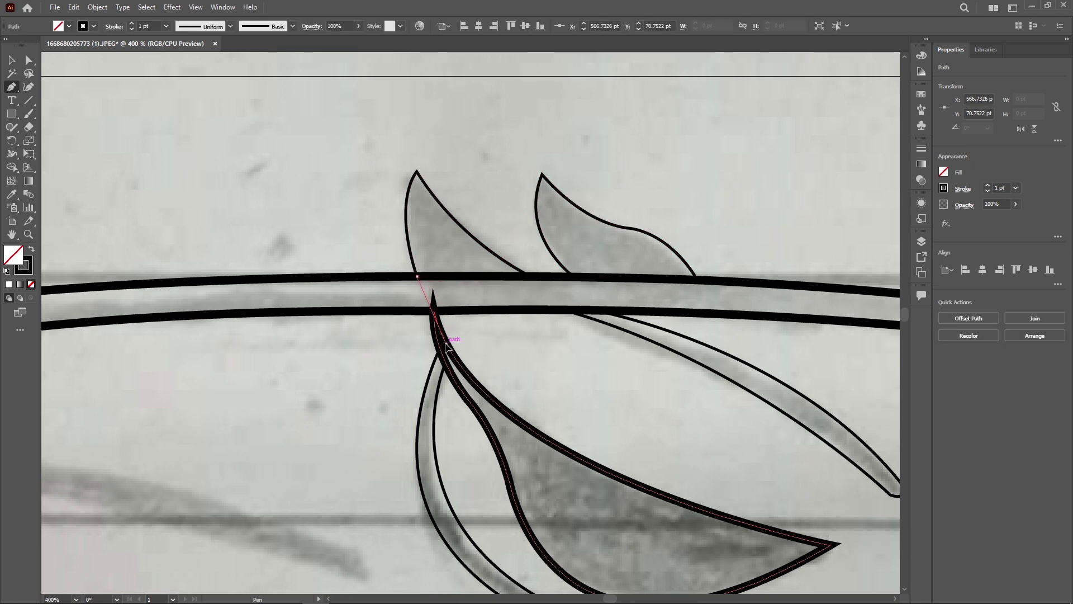
{"action": "key", "text": "ctrl+z"}
{"action": "left_click", "coordinate": [11, 87]}
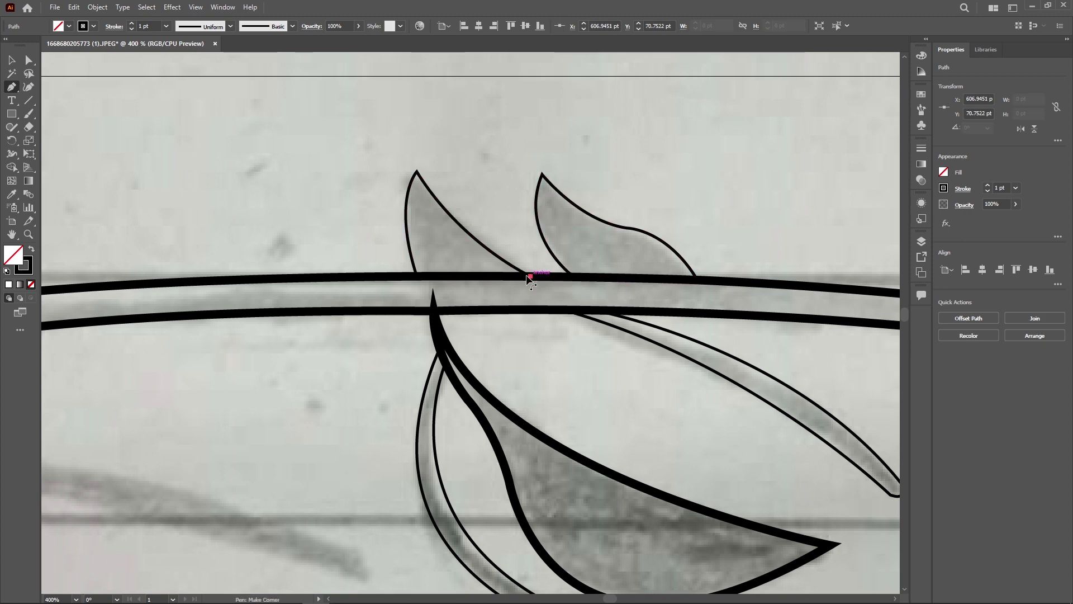
{"action": "key", "text": "ctrl+shift+a"}
{"action": "key", "text": "minus"}
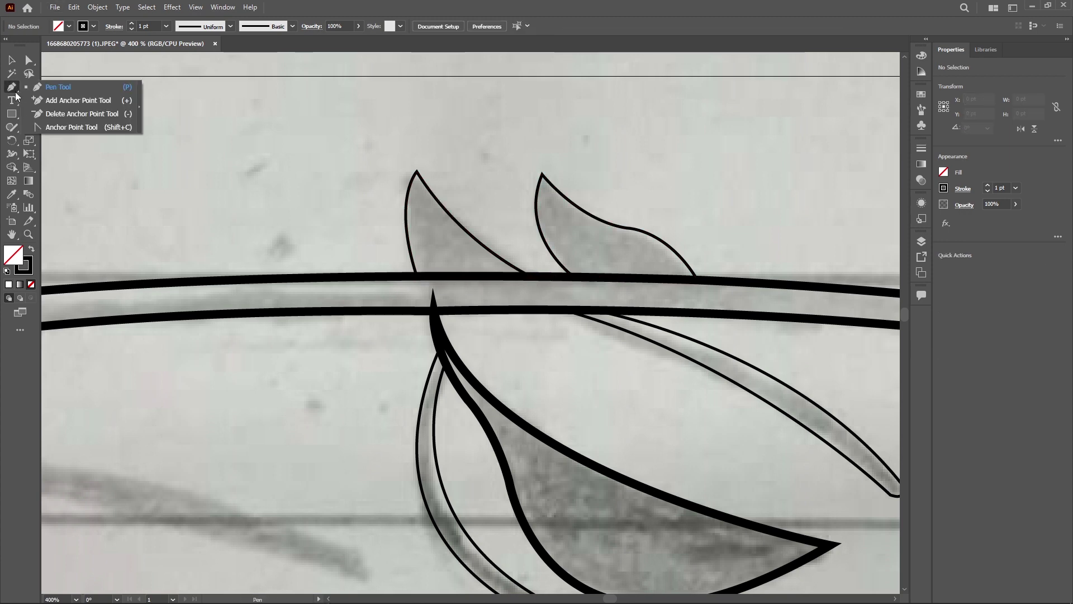
{"action": "left_click", "coordinate": [417, 276]}
{"action": "key", "text": "ctrl+z"}
{"action": "key", "text": "ctrl+z"}
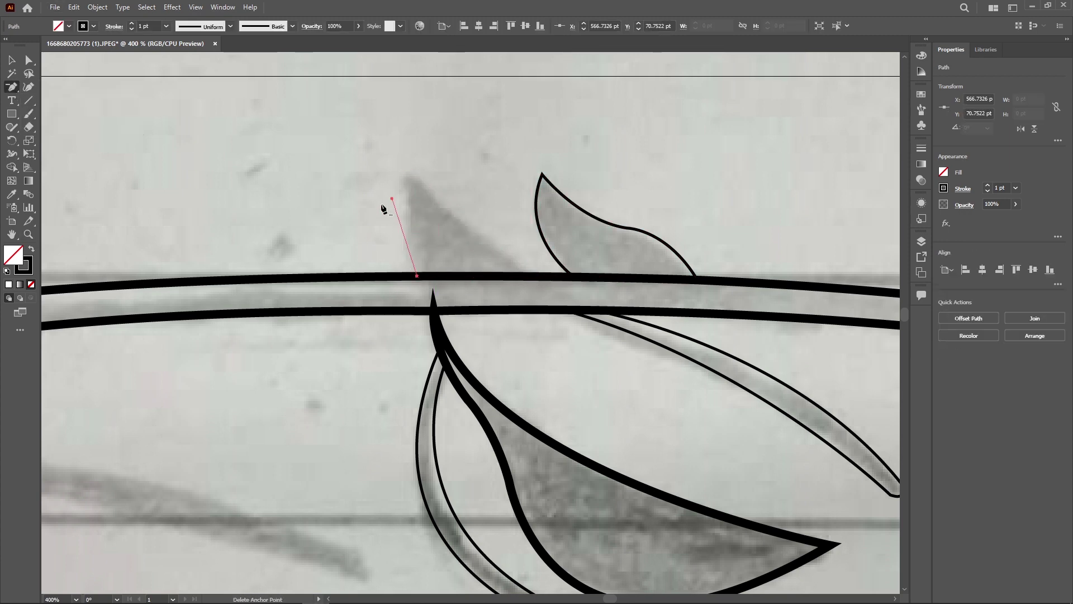
Redraw the left ear tip as a closed shape reaching down to the inner band
{"action": "left_click", "coordinate": [531, 276]}
{"action": "mouse_move", "coordinate": [412, 171]}
{"action": "left_mouse_down"}
{"action": "mouse_move", "coordinate": [431, 282]}
{"action": "mouse_move", "coordinate": [589, 314]}
{"action": "left_mouse_up"}
{"action": "left_click", "coordinate": [417, 276]}
{"action": "left_click", "coordinate": [594, 310]}
{"action": "left_click", "coordinate": [530, 276]}
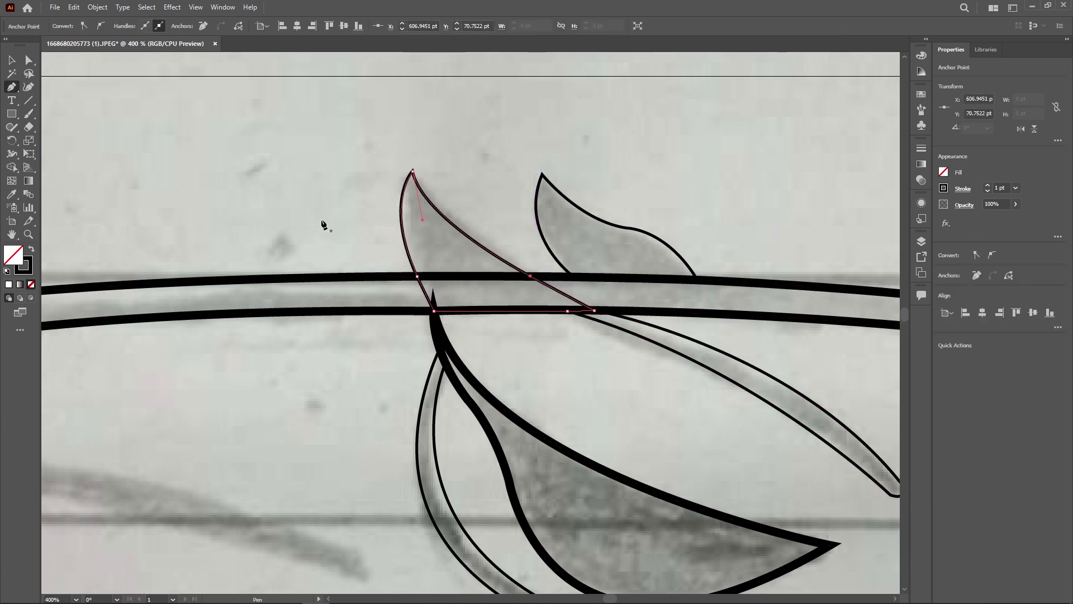
{"action": "scroll", "coordinate": [323, 224], "scroll_direction": "down", "scroll_amount": 2}
{"action": "scroll", "coordinate": [392, 308], "scroll_direction": "down", "scroll_amount": 2}
Trace the long forehead stripe across the head with the Pen tool and close it
{"action": "scroll", "coordinate": [352, 335], "scroll_direction": "down", "scroll_amount": 3, "text": "alt"}
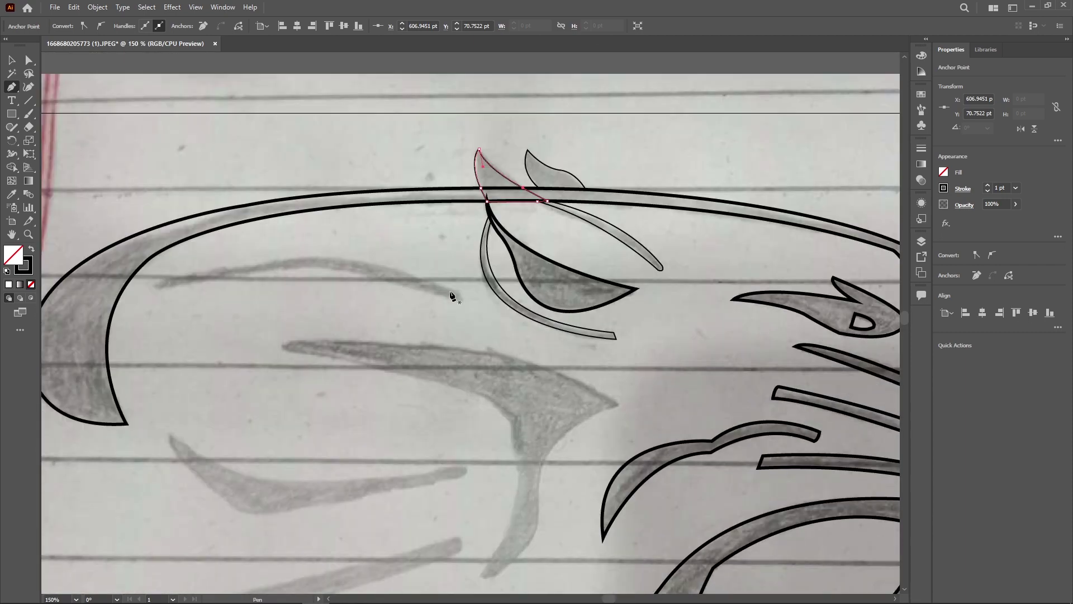
{"action": "key", "text": "p"}
{"action": "left_click", "coordinate": [463, 301]}
{"action": "left_click_drag", "start_coordinate": [159, 290], "coordinate": [154, 352]}
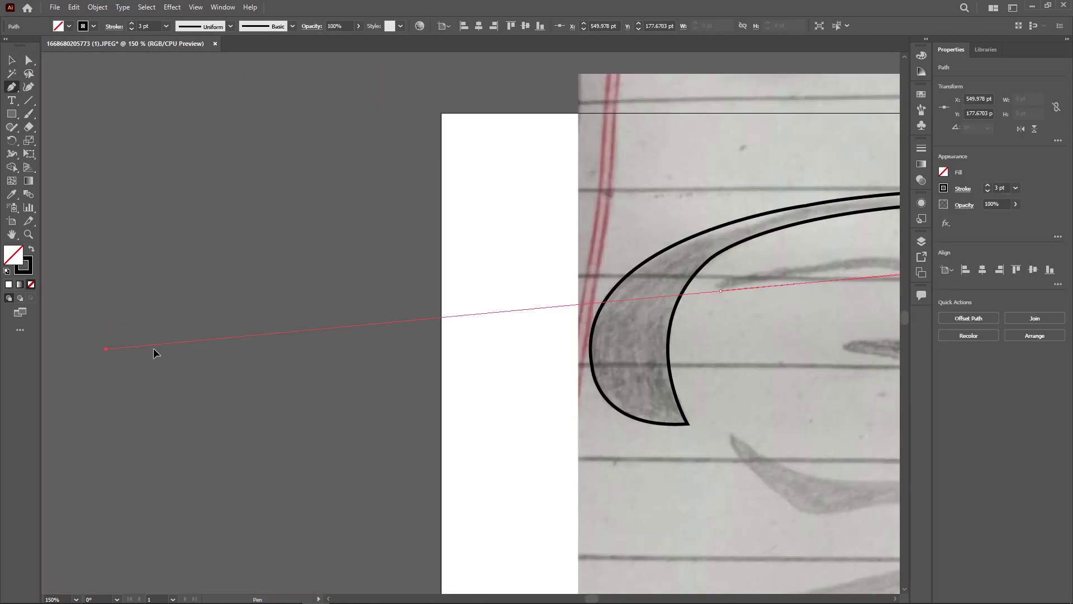
{"action": "left_click_drag", "start_coordinate": [462, 372], "coordinate": [411, 373]}
{"action": "left_click", "coordinate": [359, 300]}
{"action": "left_click_drag", "start_coordinate": [672, 309], "coordinate": [824, 386]}
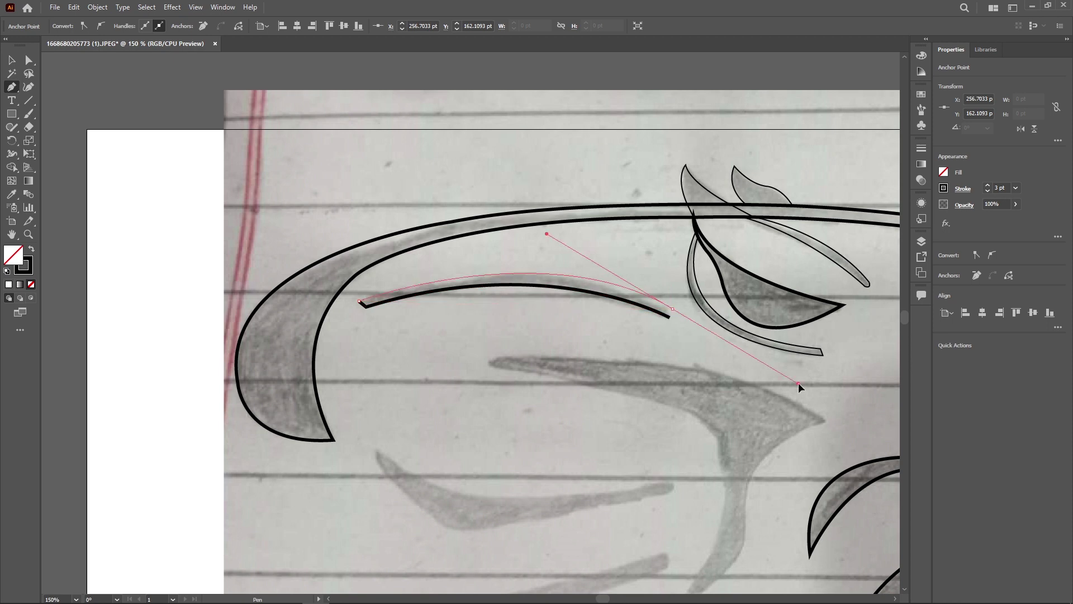
{"action": "scroll", "coordinate": [727, 391], "scroll_direction": "down", "scroll_amount": 3}
{"action": "left_click", "coordinate": [814, 339]}
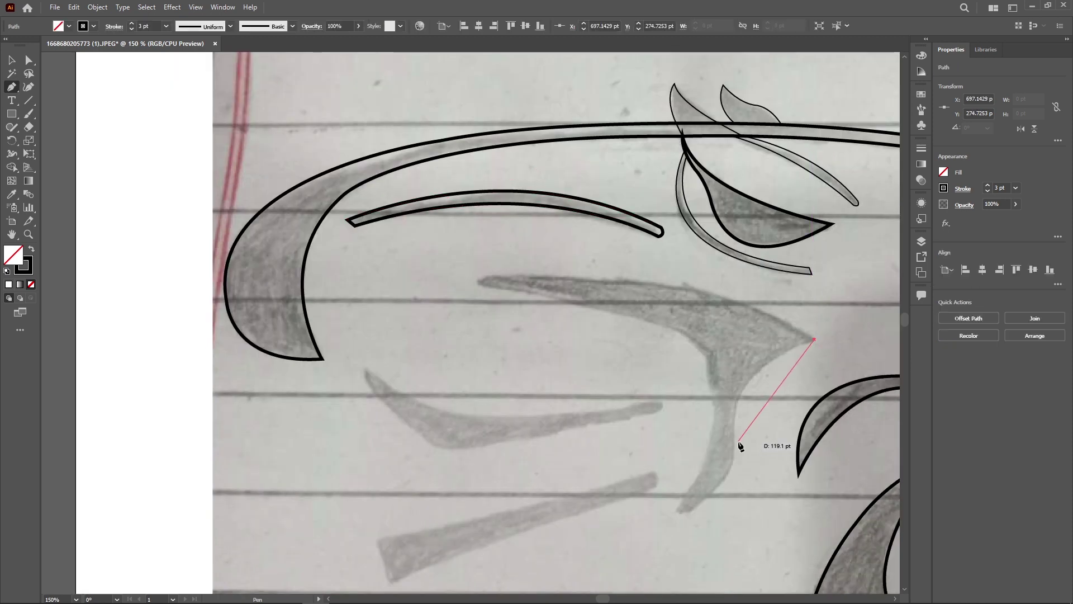
Trace the sweeping cheek shape, replacing a misplaced tip anchor, and close the path
{"action": "left_click_drag", "start_coordinate": [734, 446], "coordinate": [741, 471]}
{"action": "left_click_drag", "start_coordinate": [680, 514], "coordinate": [654, 529]}
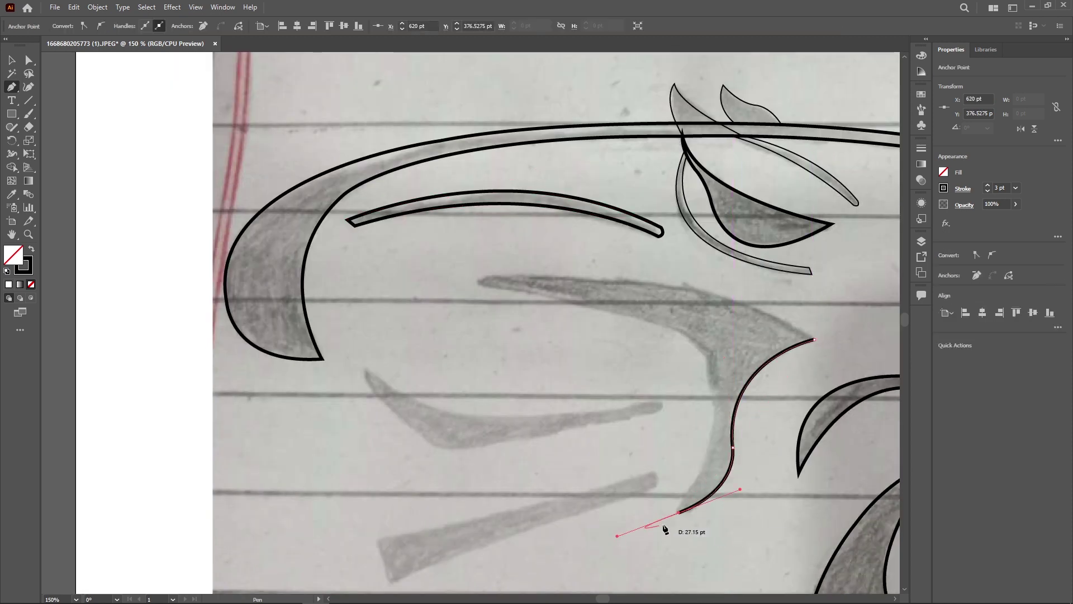
{"action": "left_click_drag", "start_coordinate": [704, 356], "coordinate": [669, 312]}
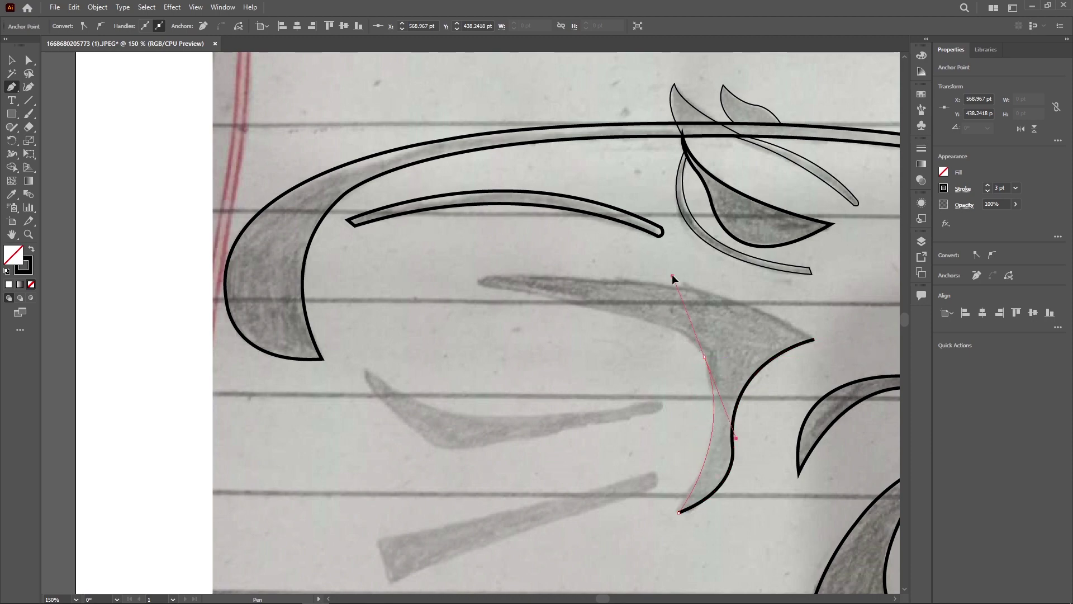
{"action": "left_click_drag", "start_coordinate": [480, 285], "coordinate": [363, 280]}
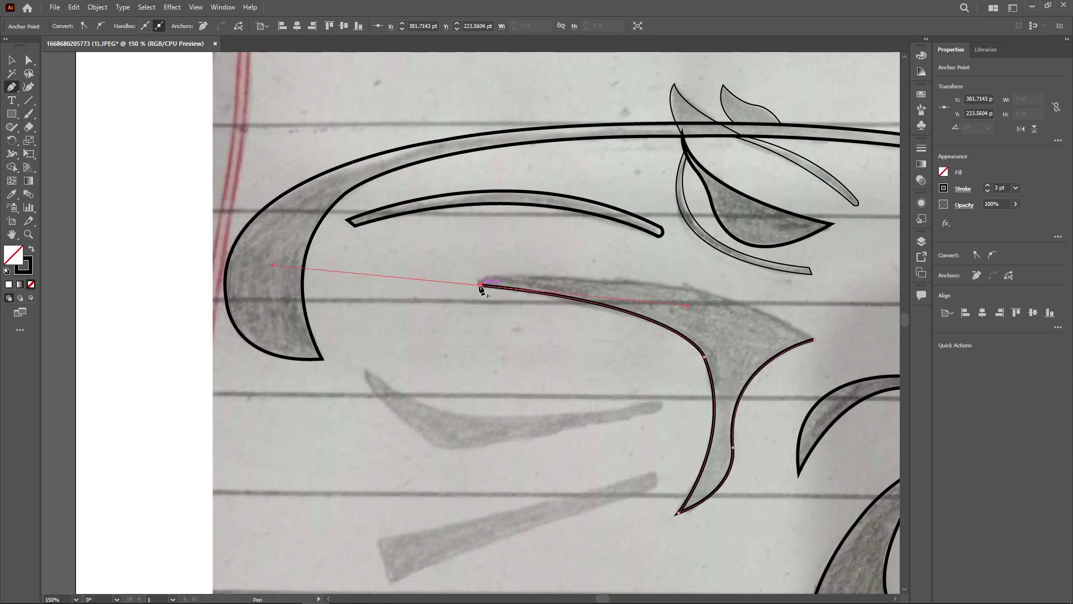
{"action": "mouse_move", "coordinate": [815, 338]}
{"action": "left_mouse_down"}
{"action": "mouse_move", "coordinate": [885, 374]}
{"action": "mouse_move", "coordinate": [464, 414]}
{"action": "mouse_move", "coordinate": [772, 464]}
{"action": "left_mouse_up"}
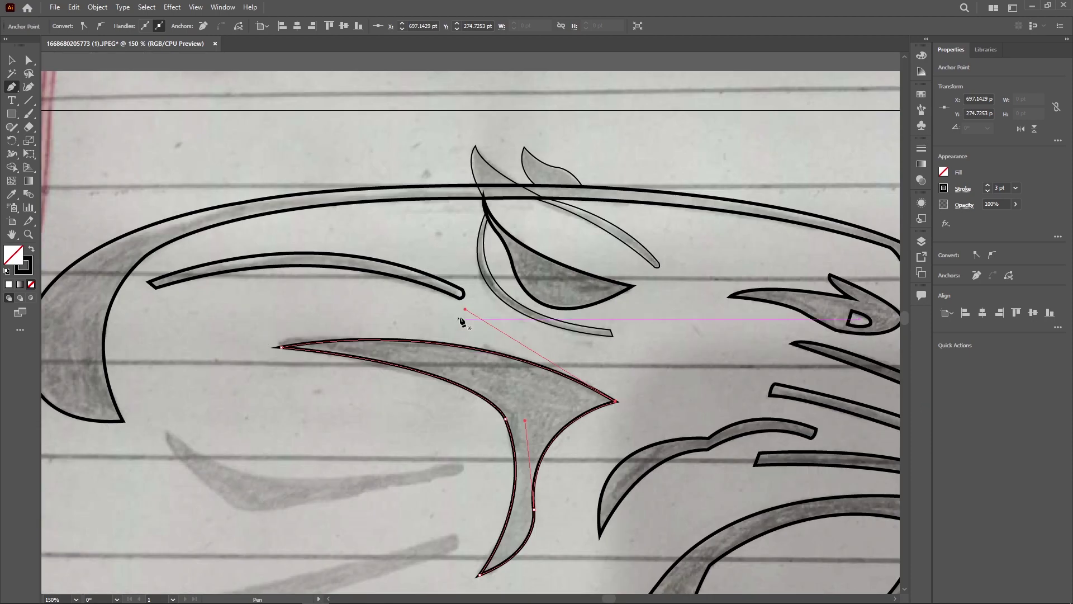
{"action": "left_click_drag", "start_coordinate": [464, 309], "coordinate": [292, 296]}
{"action": "key", "text": "Delete"}
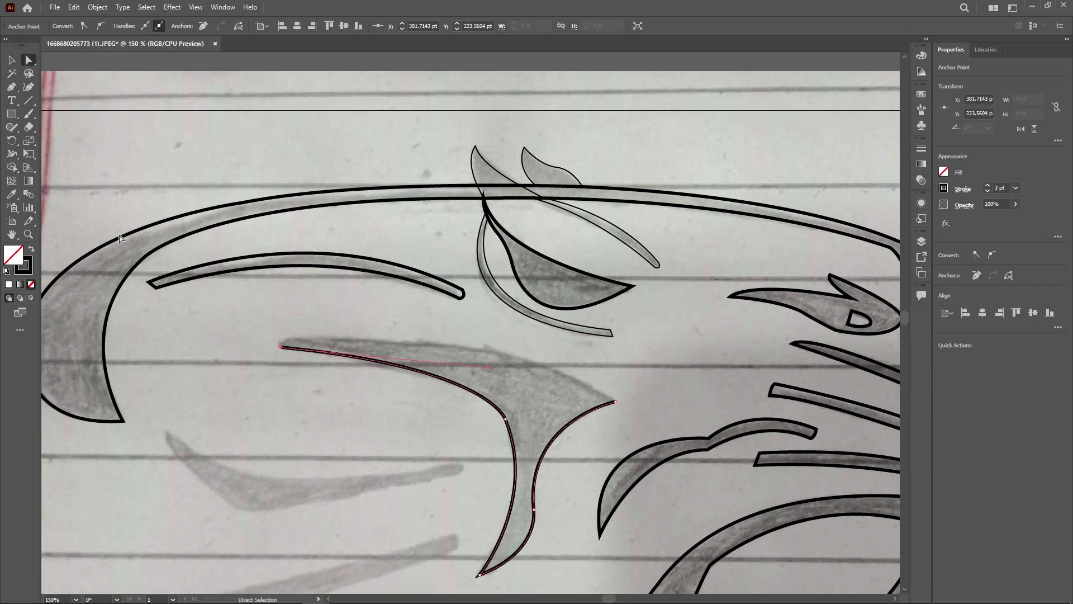
{"action": "left_click", "coordinate": [281, 345]}
{"action": "left_click_drag", "start_coordinate": [435, 341], "coordinate": [524, 357]}
{"action": "left_click", "coordinate": [615, 401]}
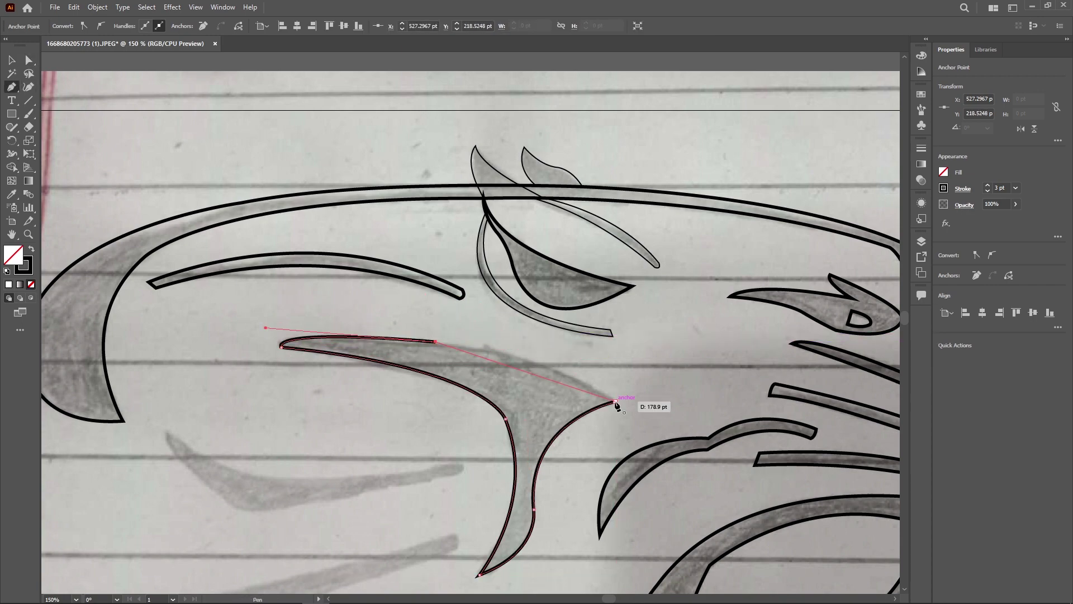
{"action": "left_click", "coordinate": [686, 454], "text": "ctrl"}
Trace the curved stroke beneath the cheek, with a sharp left point, as a closed path
{"action": "left_click_drag", "start_coordinate": [463, 463], "coordinate": [651, 323]}
{"action": "left_click", "coordinate": [651, 325]}
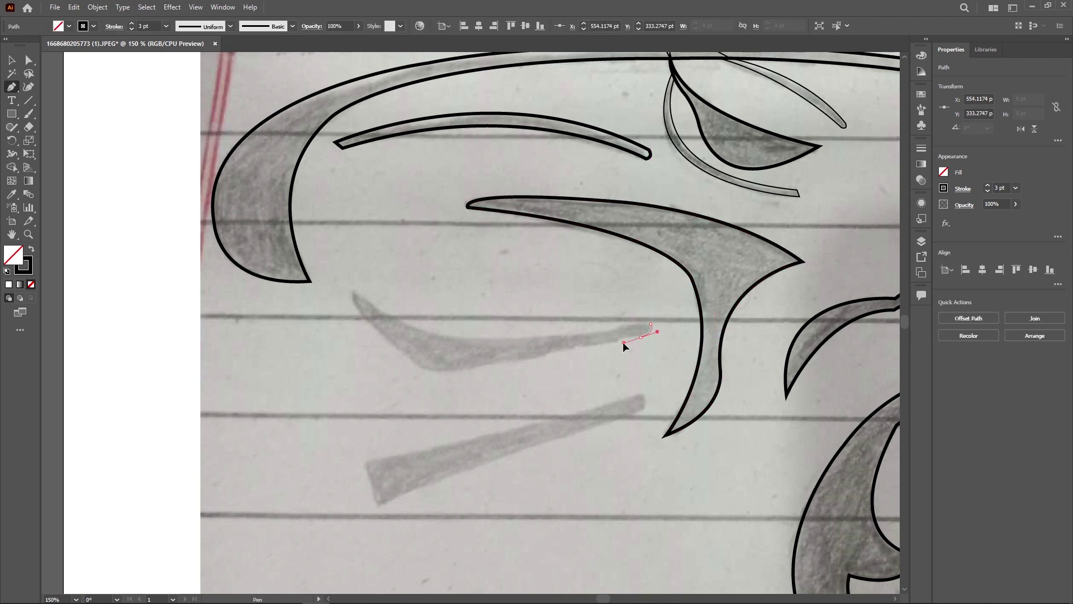
{"action": "left_click_drag", "start_coordinate": [461, 370], "coordinate": [454, 372]}
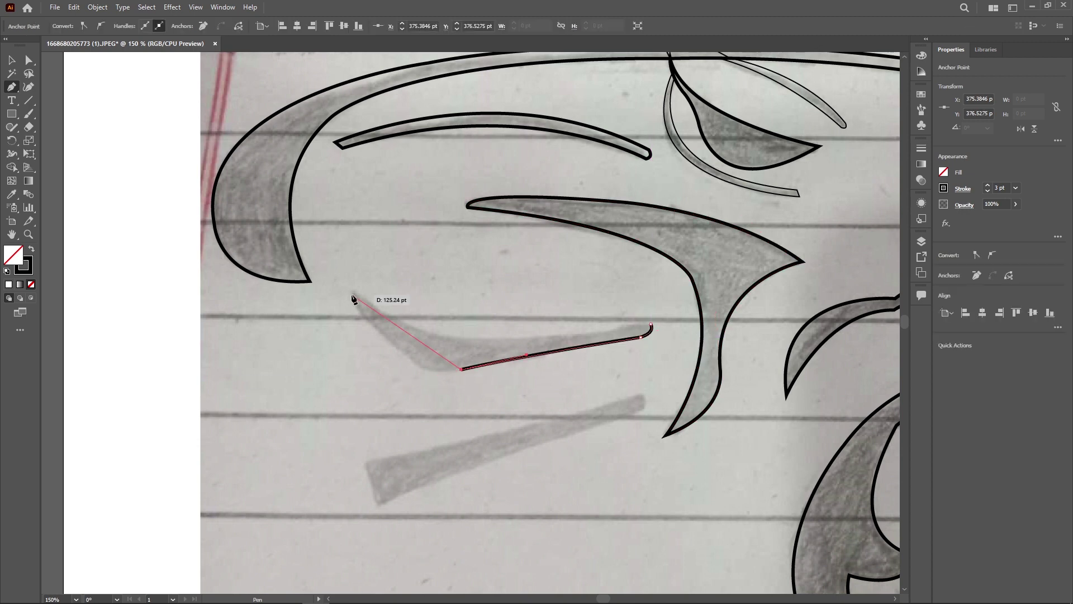
{"action": "left_click_drag", "start_coordinate": [362, 316], "coordinate": [357, 289]}
{"action": "left_click", "coordinate": [362, 316]}
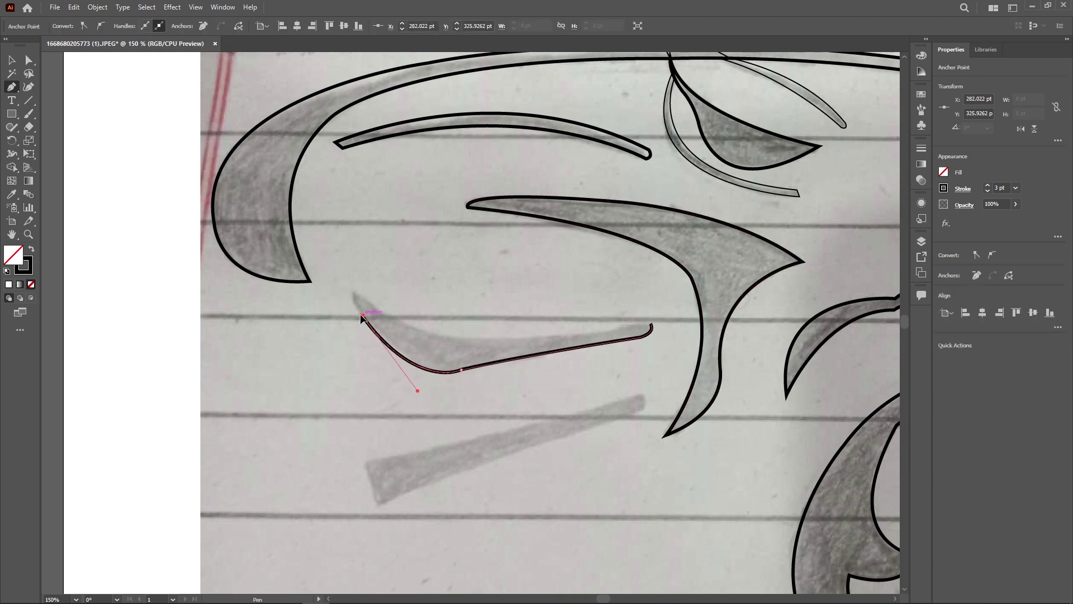
{"action": "left_click", "coordinate": [651, 325]}
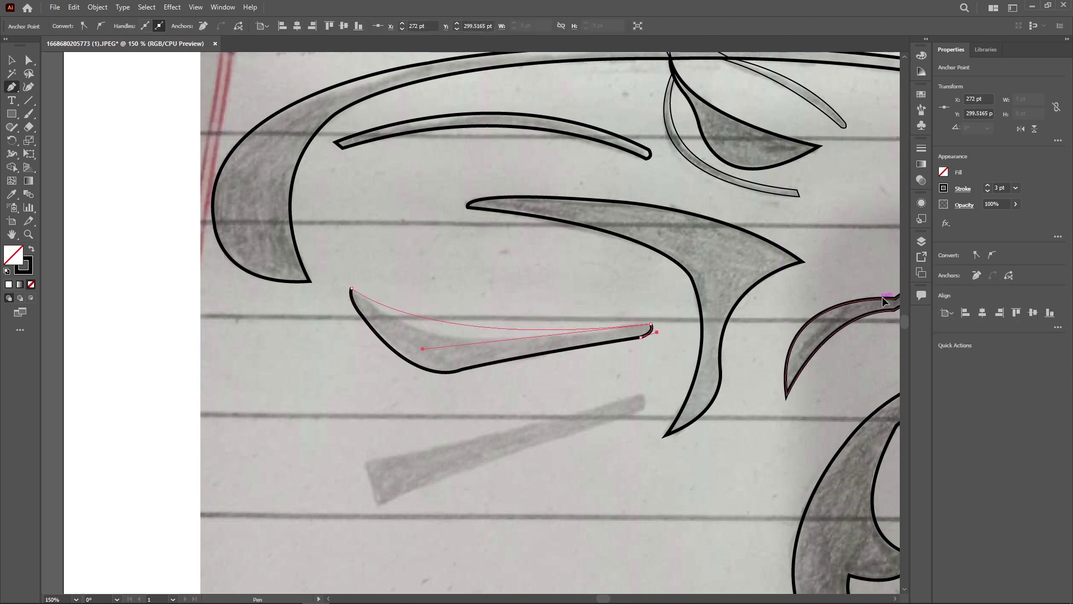
Trace the thin wedge at lower left as a closed triangle
{"action": "left_click", "coordinate": [366, 461]}
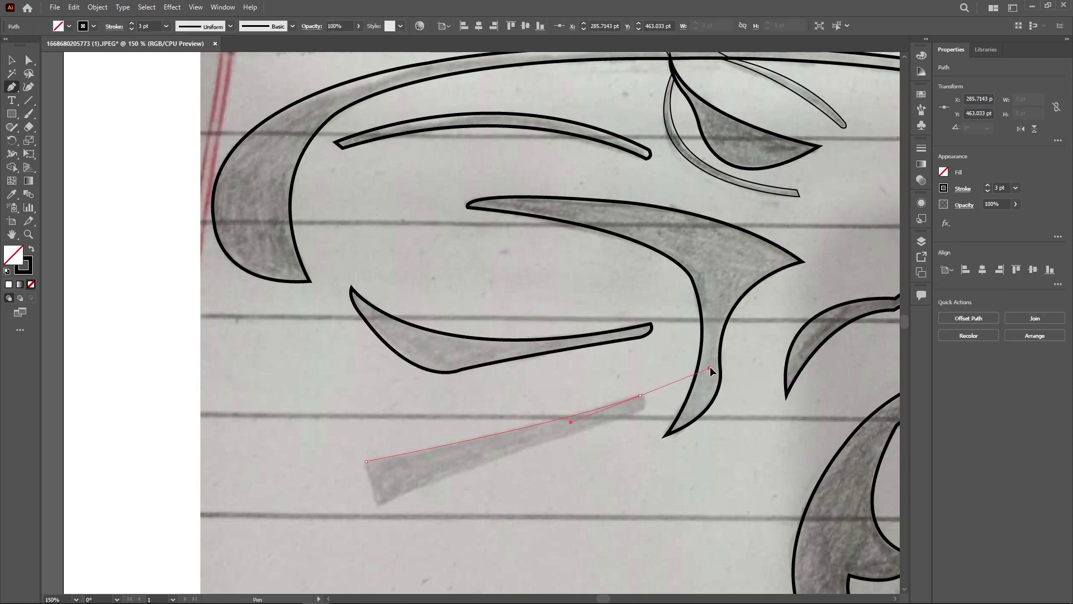
{"action": "left_click_drag", "start_coordinate": [710, 368], "coordinate": [647, 412]}
{"action": "left_click", "coordinate": [646, 410]}
{"action": "mouse_move", "coordinate": [378, 505]}
{"action": "left_mouse_down"}
{"action": "mouse_move", "coordinate": [328, 551]}
{"action": "mouse_move", "coordinate": [287, 548]}
{"action": "left_mouse_up"}
{"action": "left_click", "coordinate": [366, 462]}
{"action": "key", "text": "ctrl+minus"}
{"action": "key", "text": "ctrl+minus"}
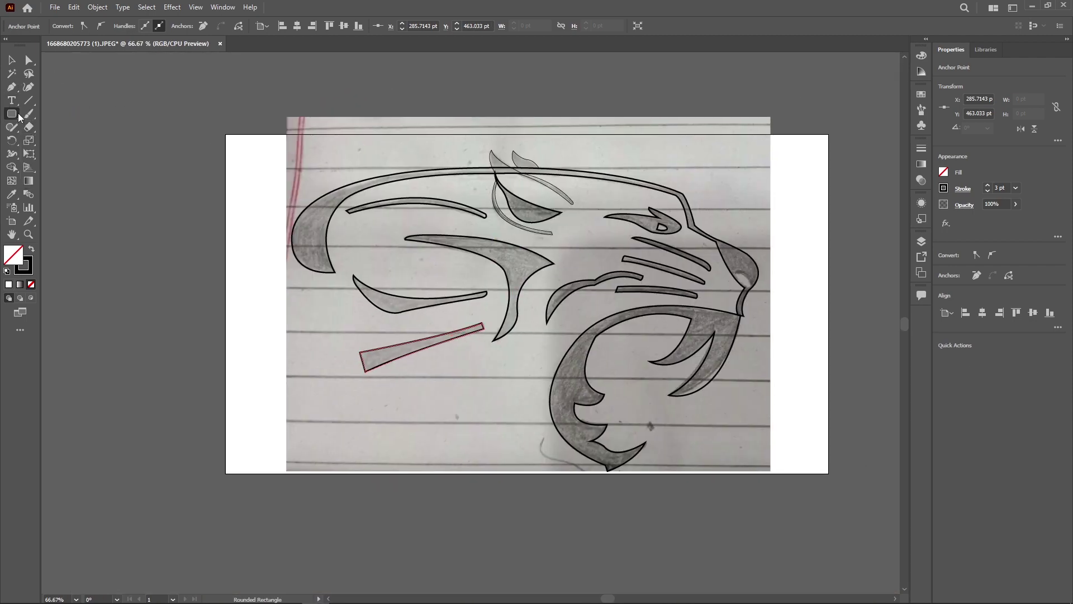
Draw a small ellipse, move it onto the nostril and rotate it to match its tilt
{"action": "left_click_drag", "start_coordinate": [12, 114], "coordinate": [50, 140]}
{"action": "left_click_drag", "start_coordinate": [731, 274], "coordinate": [741, 292]}
{"action": "key", "text": "ctrl+plus"}
{"action": "key", "text": "ctrl+plus"}
{"action": "key", "text": "ctrl+plus"}
{"action": "key", "text": "a"}
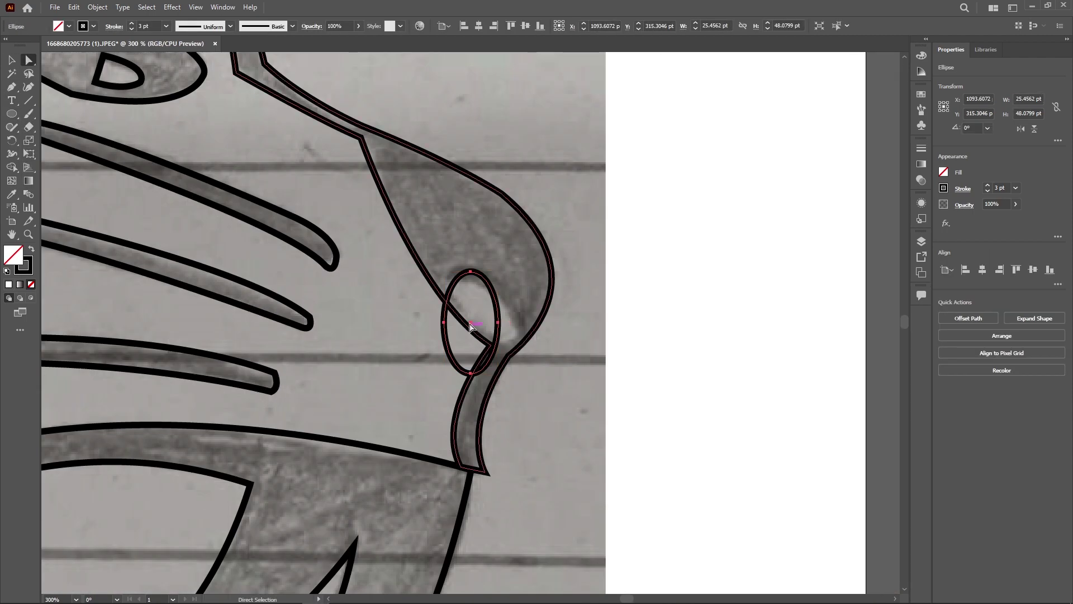
{"action": "left_click_drag", "start_coordinate": [469, 326], "coordinate": [479, 310]}
{"action": "key", "text": "v"}
{"action": "left_click_drag", "start_coordinate": [509, 357], "coordinate": [537, 322]}
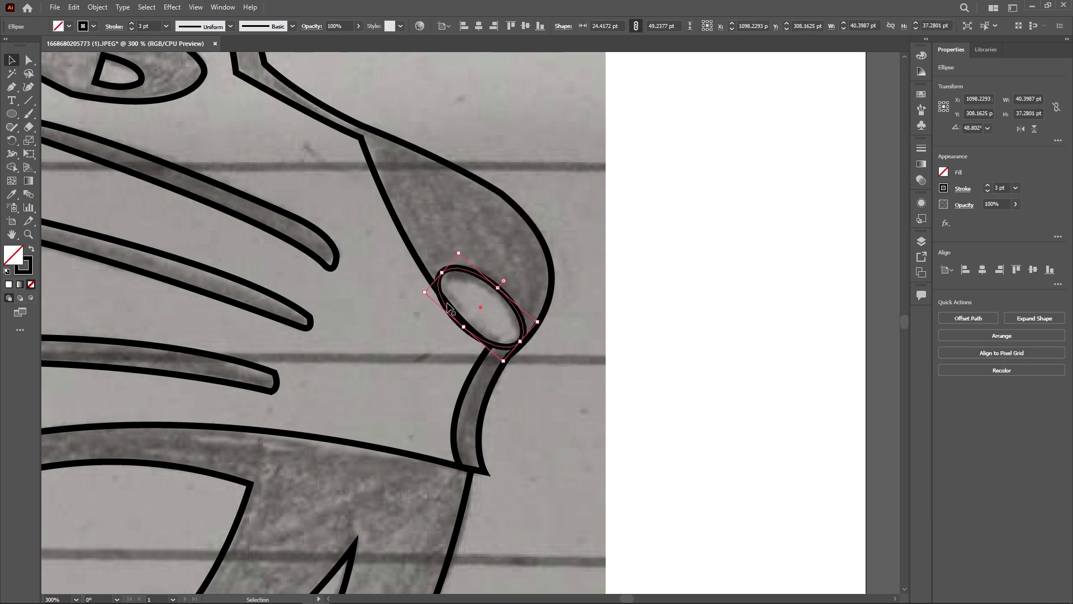
Select the jaw shape's bottom tip with Direct Selection and zoom in on it
{"action": "key", "text": "a"}
{"action": "left_click", "coordinate": [513, 352]}
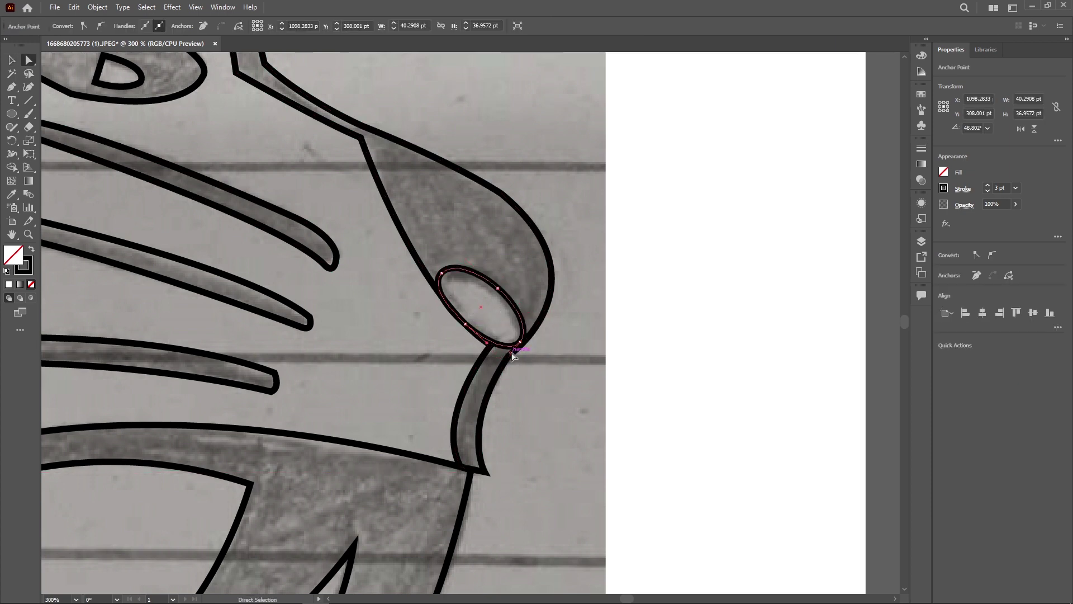
{"action": "left_click", "coordinate": [659, 256]}
{"action": "key", "text": "ctrl+0"}
{"action": "left_click", "coordinate": [575, 528]}
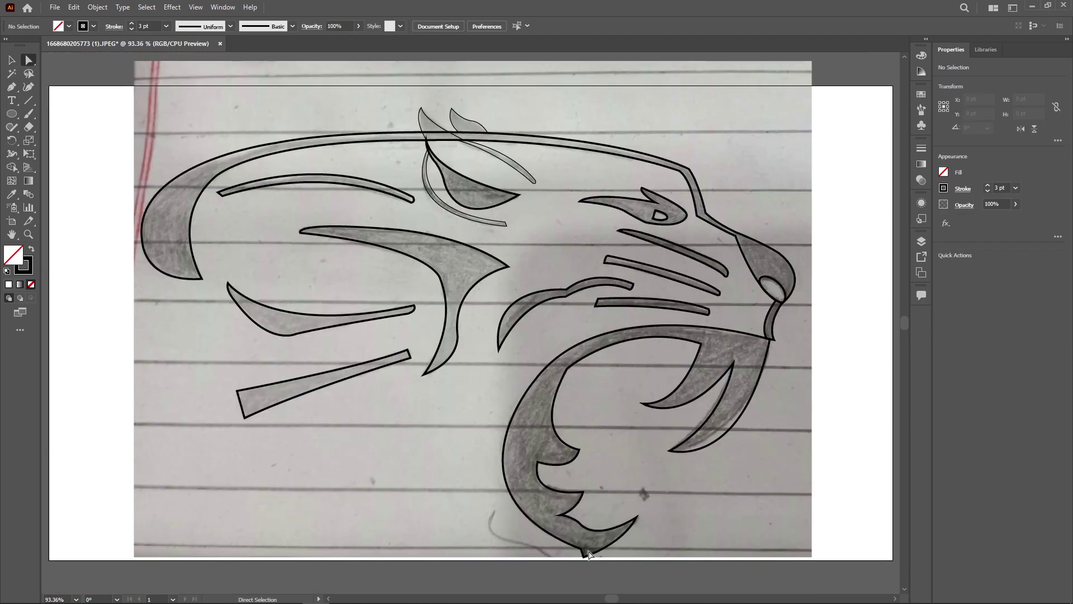
{"action": "key", "text": "ctrl+plus"}
{"action": "key", "text": "ctrl+plus"}
{"action": "key", "text": "ctrl+plus"}
Slightly round the jaw's bottom corner and its inner fang tip
{"action": "left_click_drag", "start_coordinate": [475, 313], "coordinate": [476, 310]}
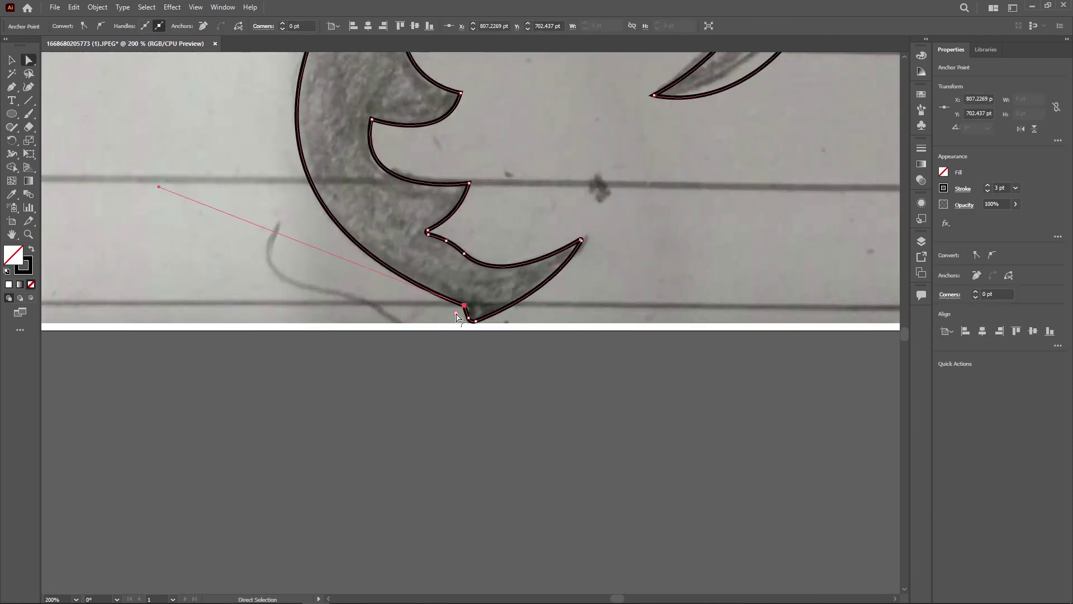
{"action": "left_click", "coordinate": [456, 316]}
{"action": "scroll", "coordinate": [456, 318], "scroll_direction": "up", "scroll_amount": 3}
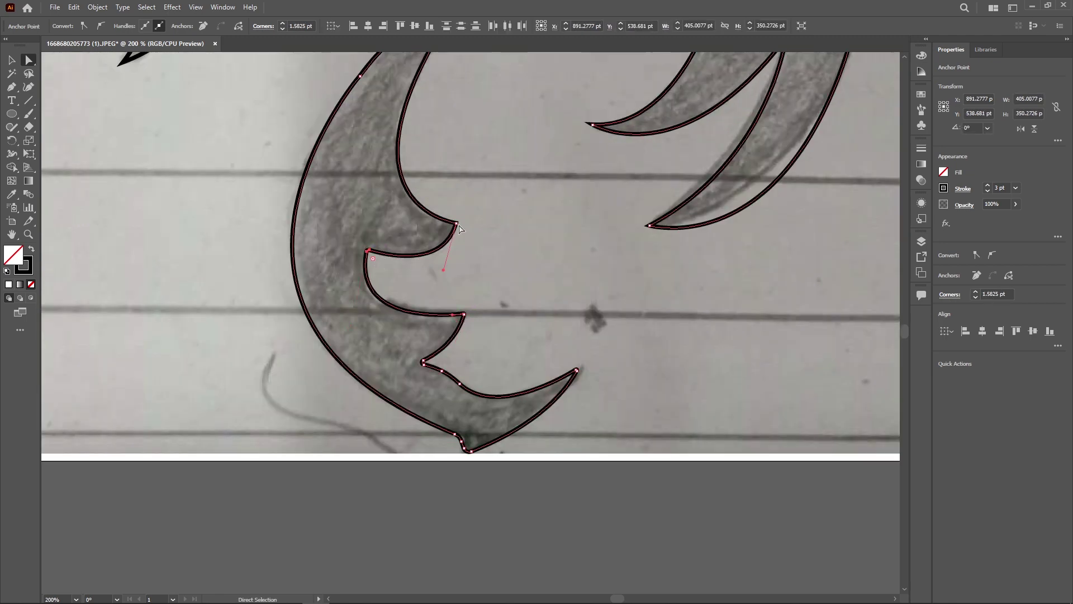
{"action": "scroll", "coordinate": [455, 227], "scroll_direction": "up", "scroll_amount": 3}
{"action": "left_click", "coordinate": [361, 224]}
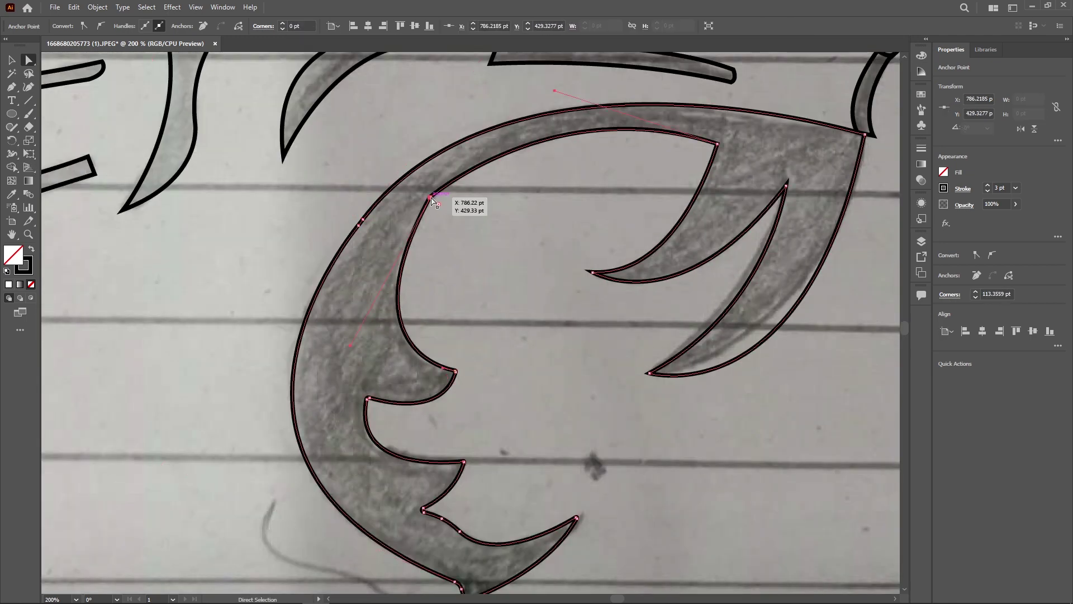
{"action": "scroll", "coordinate": [447, 212], "scroll_direction": "up", "scroll_amount": 2}
{"action": "scroll", "coordinate": [447, 213], "scroll_direction": "right", "scroll_amount": 4}
{"action": "left_click", "coordinate": [542, 234]}
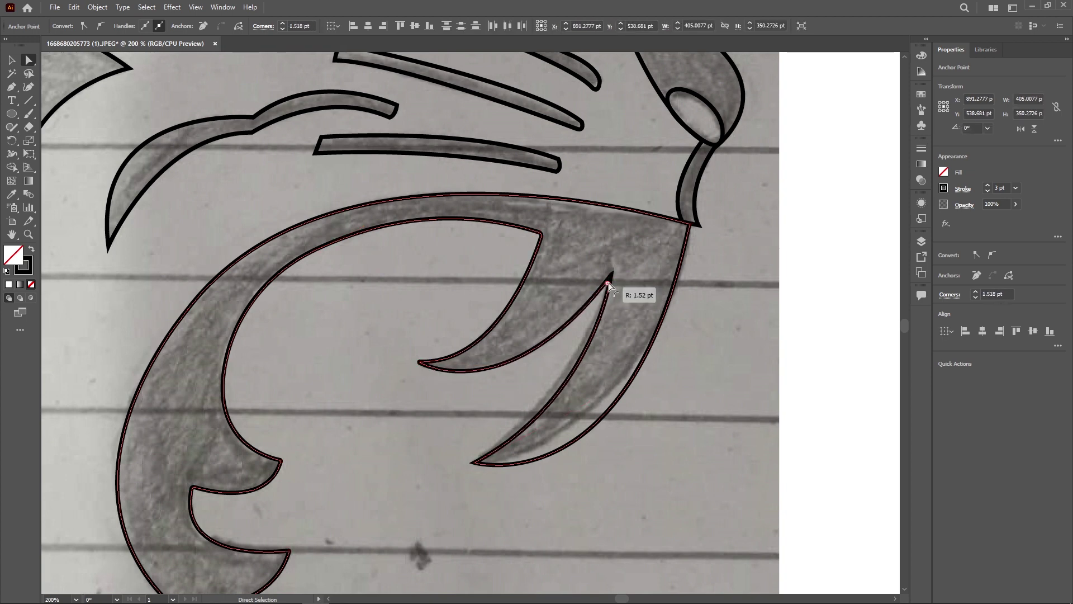
{"action": "left_click_drag", "start_coordinate": [474, 463], "coordinate": [475, 461]}
Round corners on anchors along the nose outline
{"action": "left_click_drag", "start_coordinate": [682, 223], "coordinate": [698, 226]}
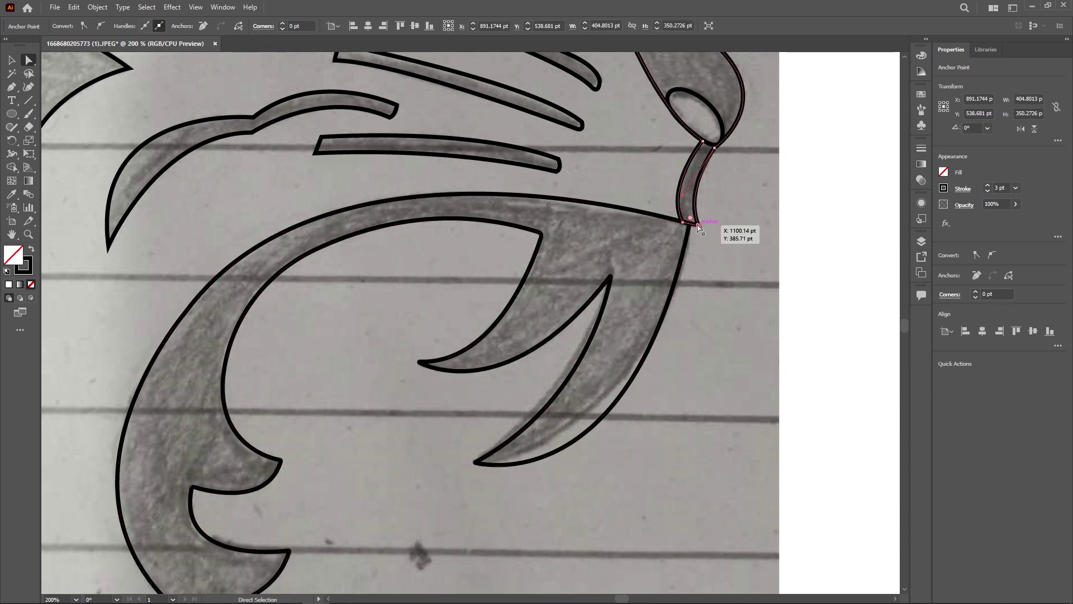
{"action": "scroll", "coordinate": [704, 224], "scroll_direction": "up", "scroll_amount": 2}
{"action": "scroll", "coordinate": [705, 223], "scroll_direction": "right", "scroll_amount": 2}
{"action": "scroll", "coordinate": [682, 241], "scroll_direction": "up", "scroll_amount": 1}
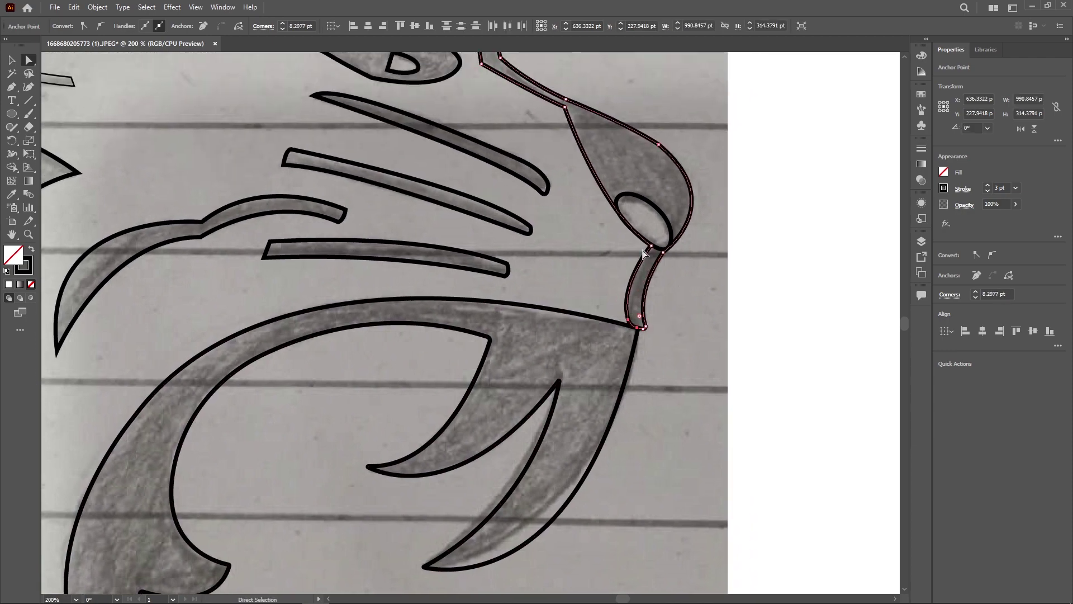
{"action": "left_click", "coordinate": [663, 255]}
{"action": "scroll", "coordinate": [742, 290], "scroll_direction": "up", "scroll_amount": 3}
{"action": "scroll", "coordinate": [671, 313], "scroll_direction": "up", "scroll_amount": 2}
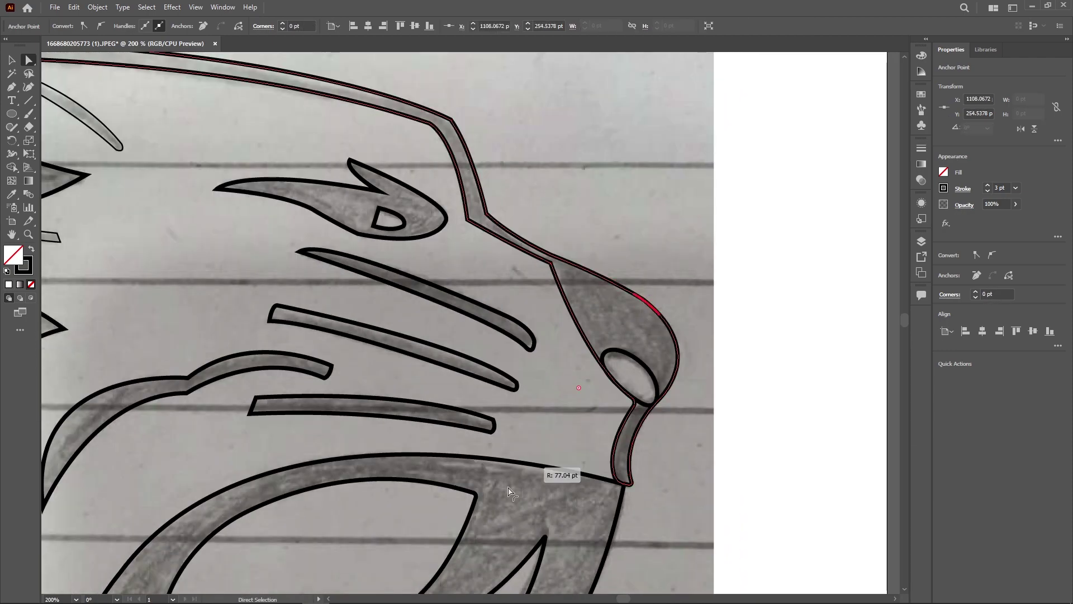
{"action": "scroll", "coordinate": [587, 336], "scroll_direction": "up", "scroll_amount": 2}
{"action": "left_click", "coordinate": [561, 336]}
{"action": "left_click", "coordinate": [560, 327]}
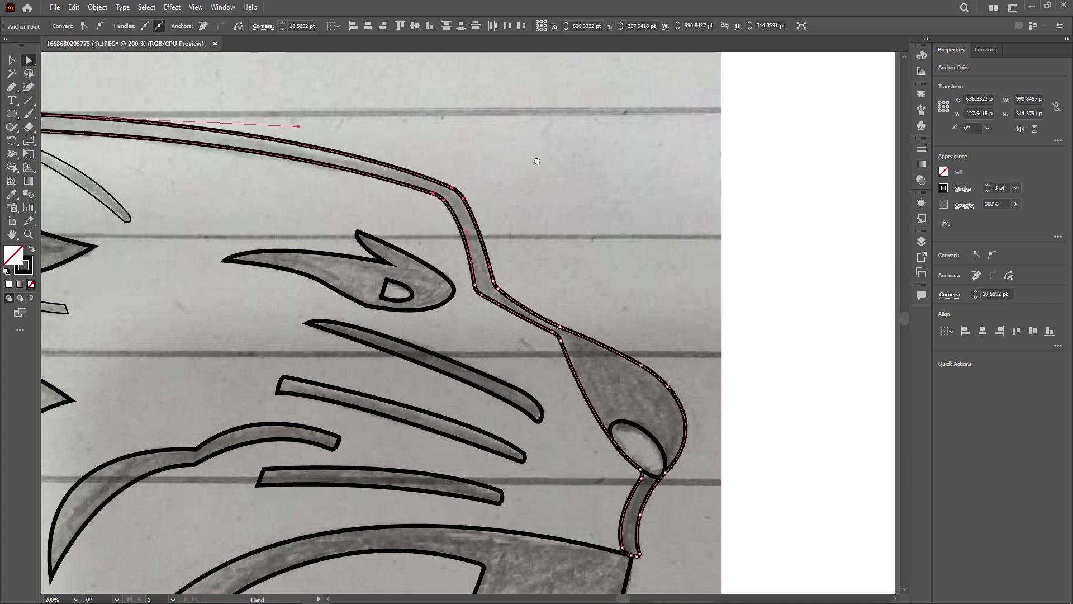
{"action": "mouse_move", "coordinate": [538, 161]}
{"action": "left_mouse_down"}
{"action": "mouse_move", "coordinate": [783, 347]}
{"action": "mouse_move", "coordinate": [843, 356]}
{"action": "left_mouse_up"}
Adjust the ear and leaf shape anchors, rounding the dark leaf's left corner
{"action": "left_click", "coordinate": [456, 198]}
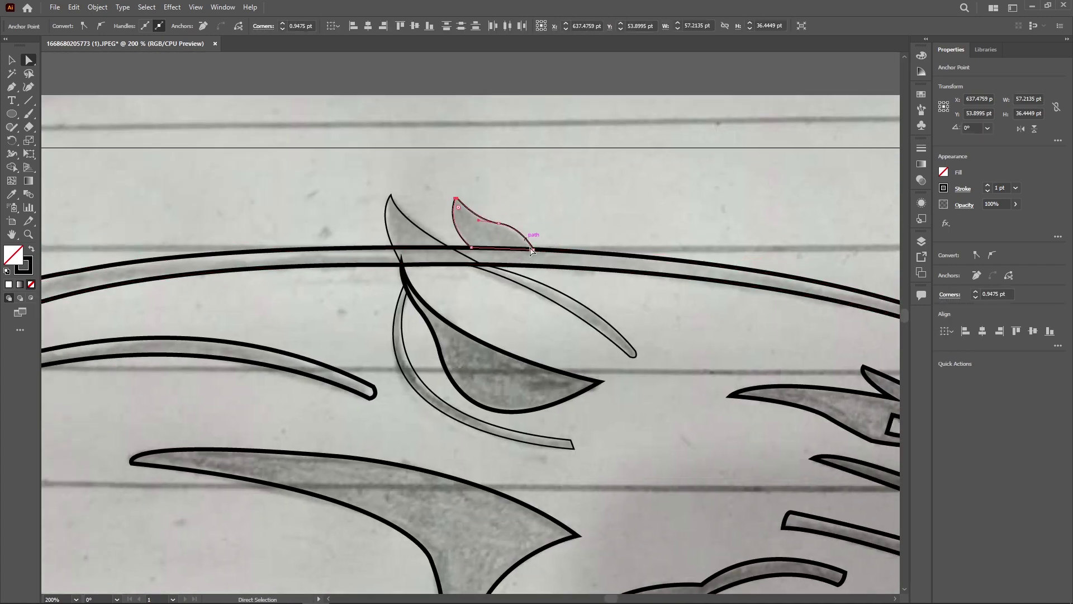
{"action": "left_click", "coordinate": [390, 196]}
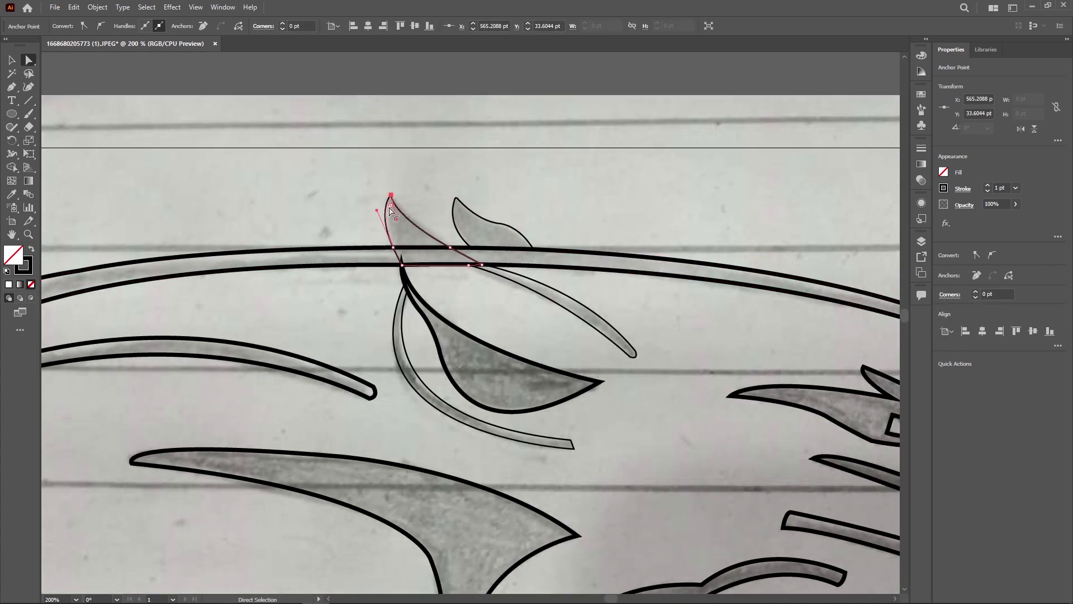
{"action": "left_click", "coordinate": [402, 264]}
{"action": "left_click", "coordinate": [456, 299]}
{"action": "left_click", "coordinate": [570, 441]}
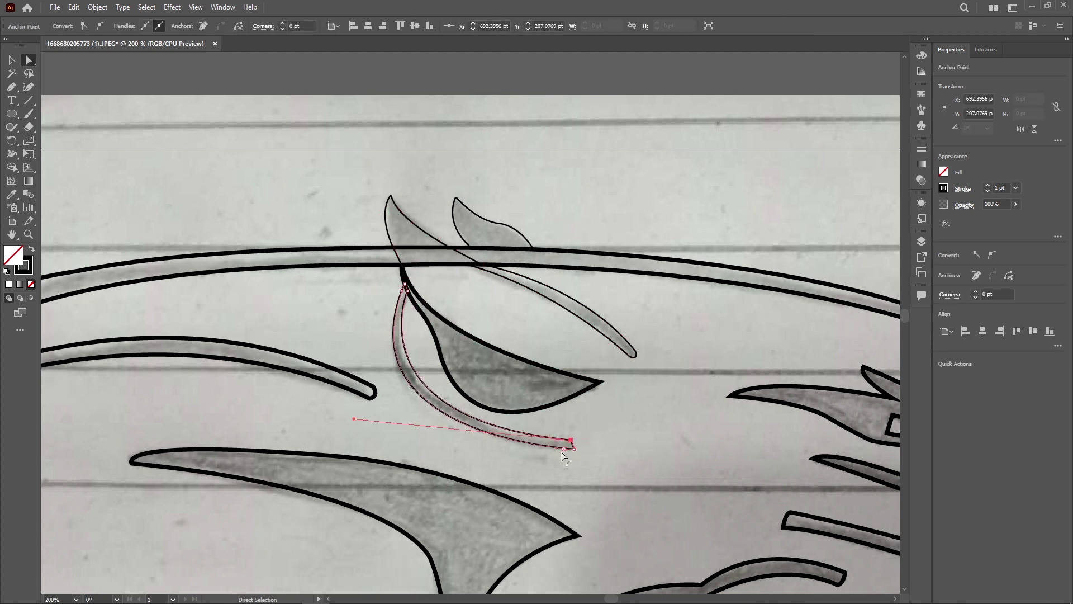
{"action": "left_click", "coordinate": [599, 381]}
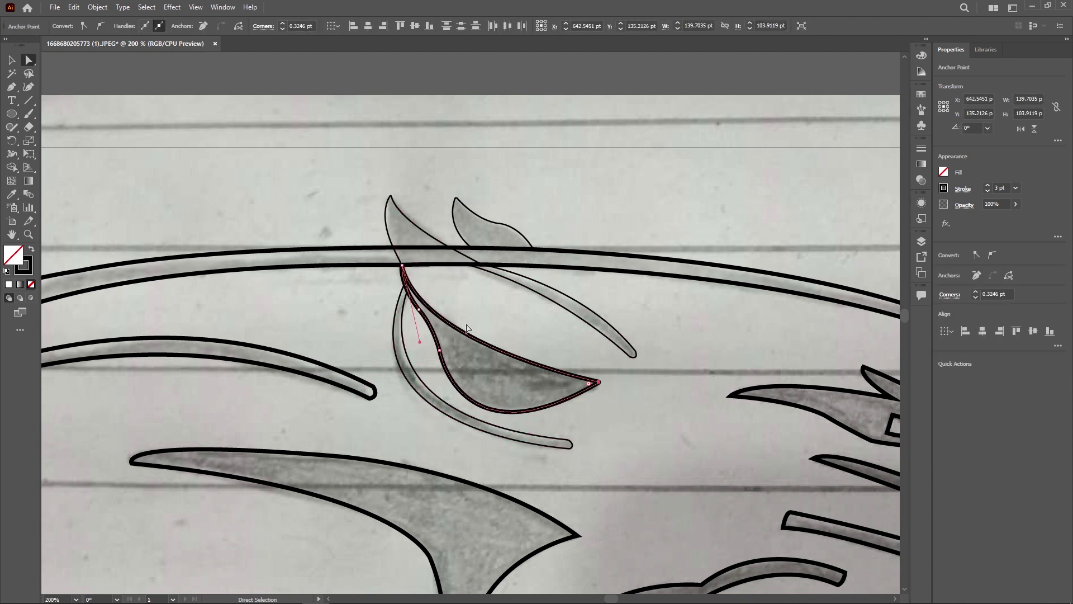
{"action": "left_click_drag", "start_coordinate": [439, 349], "coordinate": [411, 365]}
{"action": "scroll", "coordinate": [426, 302], "scroll_direction": "down", "scroll_amount": 2}
Adjust anchors on the long arc across the top of the head
{"action": "left_click", "coordinate": [430, 232]}
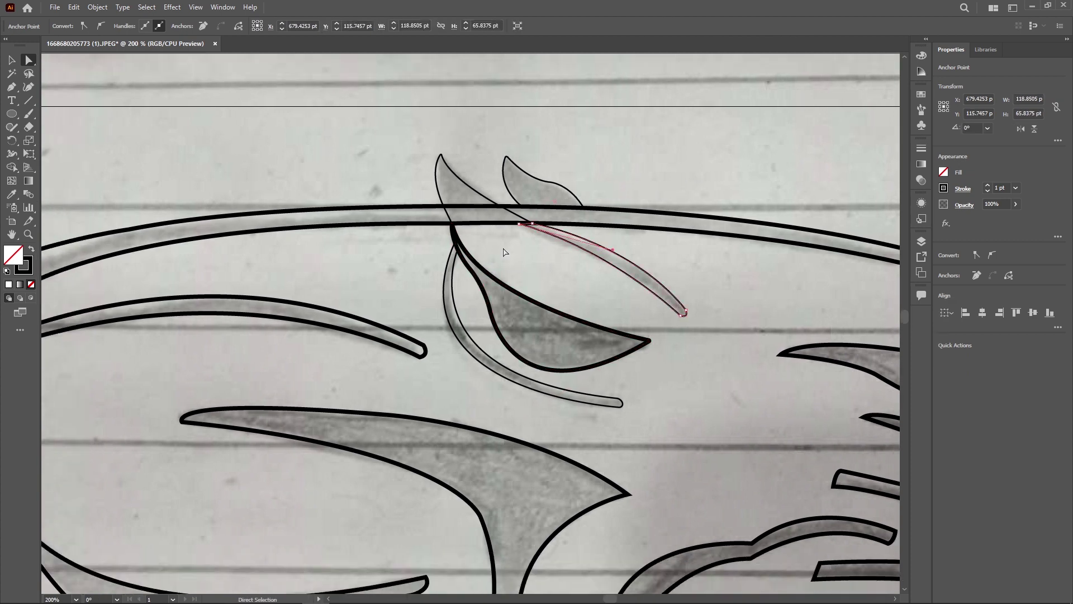
{"action": "scroll", "coordinate": [433, 235], "scroll_direction": "left", "scroll_amount": 5}
{"action": "left_click", "coordinate": [494, 152]}
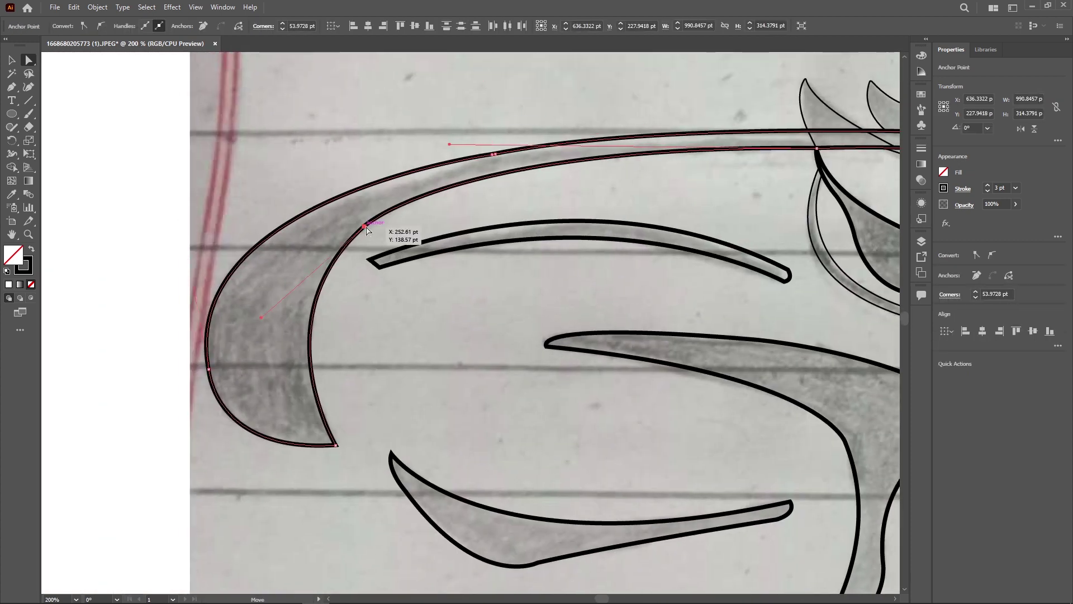
{"action": "left_click", "coordinate": [335, 445]}
{"action": "scroll", "coordinate": [410, 366], "scroll_direction": "right", "scroll_amount": 3}
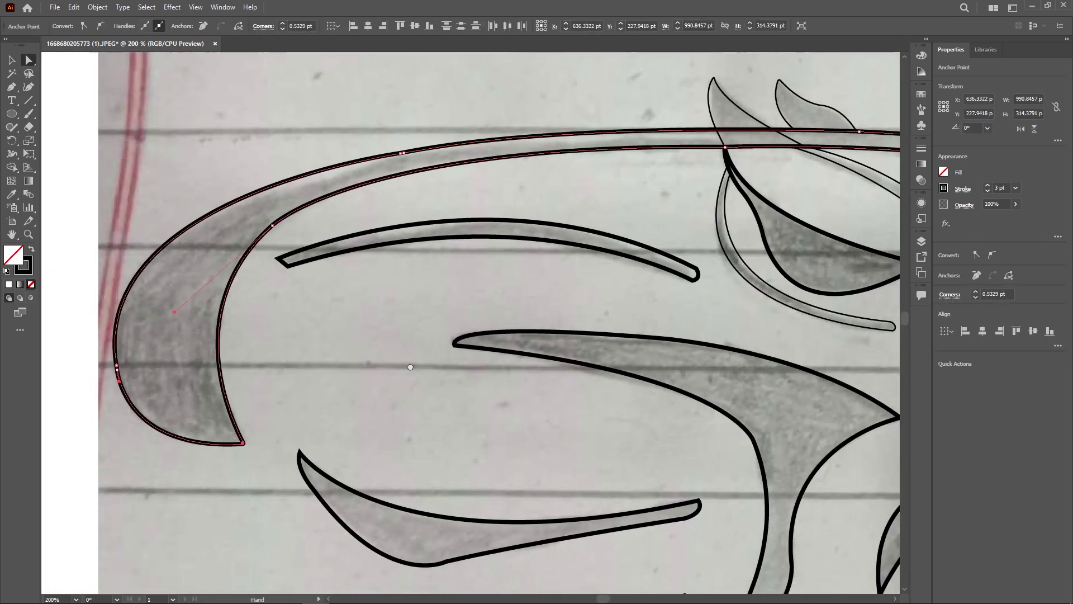
{"action": "left_click_drag", "start_coordinate": [411, 366], "coordinate": [269, 335]}
{"action": "left_click", "coordinate": [710, 288]}
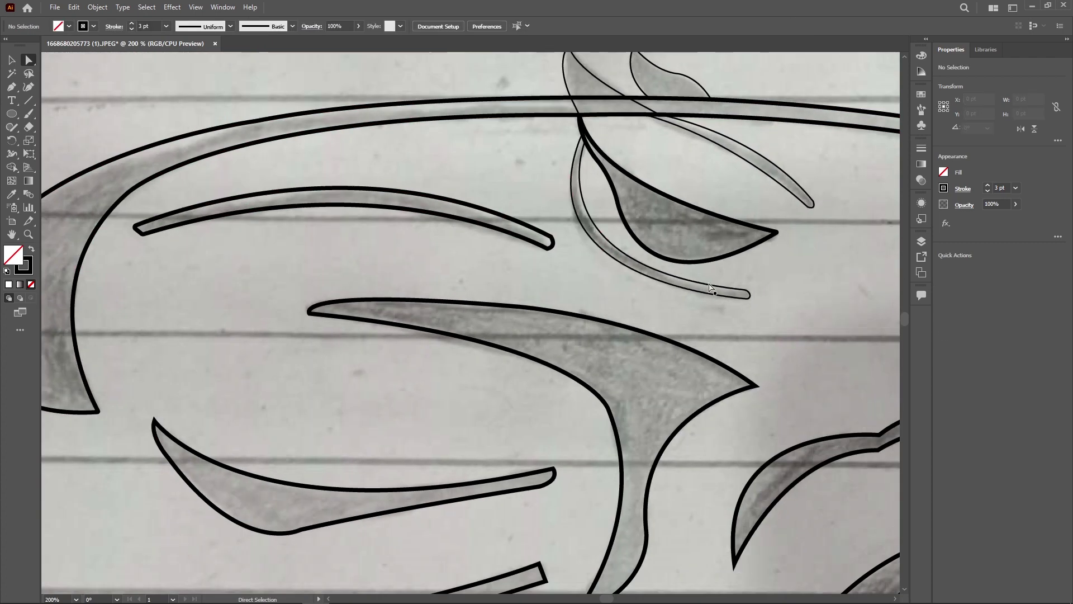
Refine tip anchors on the cheek shape, large curved stripe, left stripe and tapered bar
{"action": "left_click", "coordinate": [310, 310]}
{"action": "left_click", "coordinate": [752, 385]}
{"action": "scroll", "coordinate": [639, 338], "scroll_direction": "down", "scroll_amount": 3}
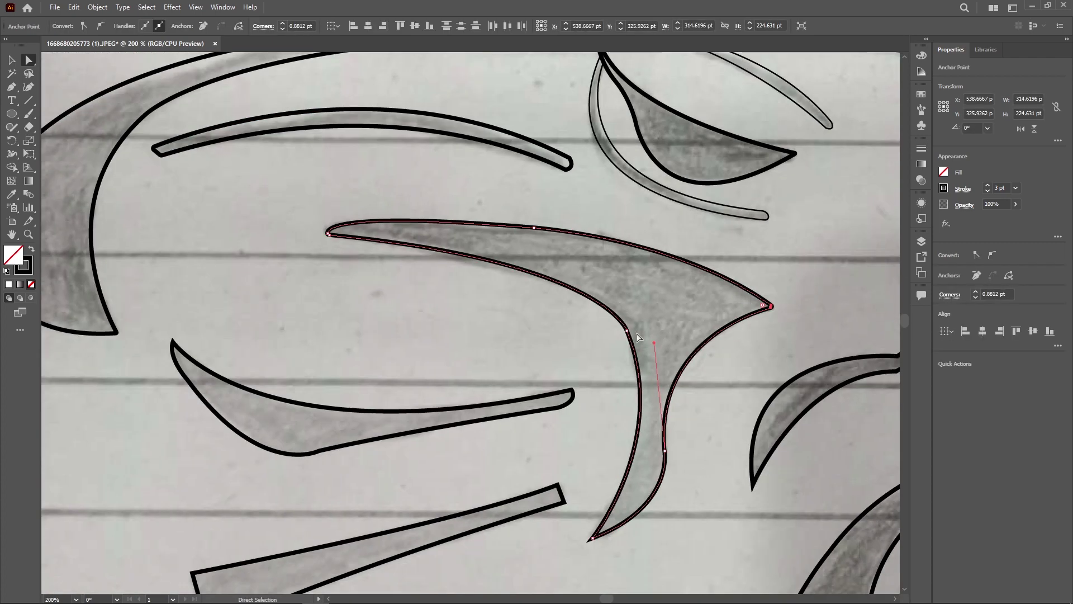
{"action": "scroll", "coordinate": [639, 337], "scroll_direction": "down", "scroll_amount": 5}
{"action": "left_click", "coordinate": [604, 400]}
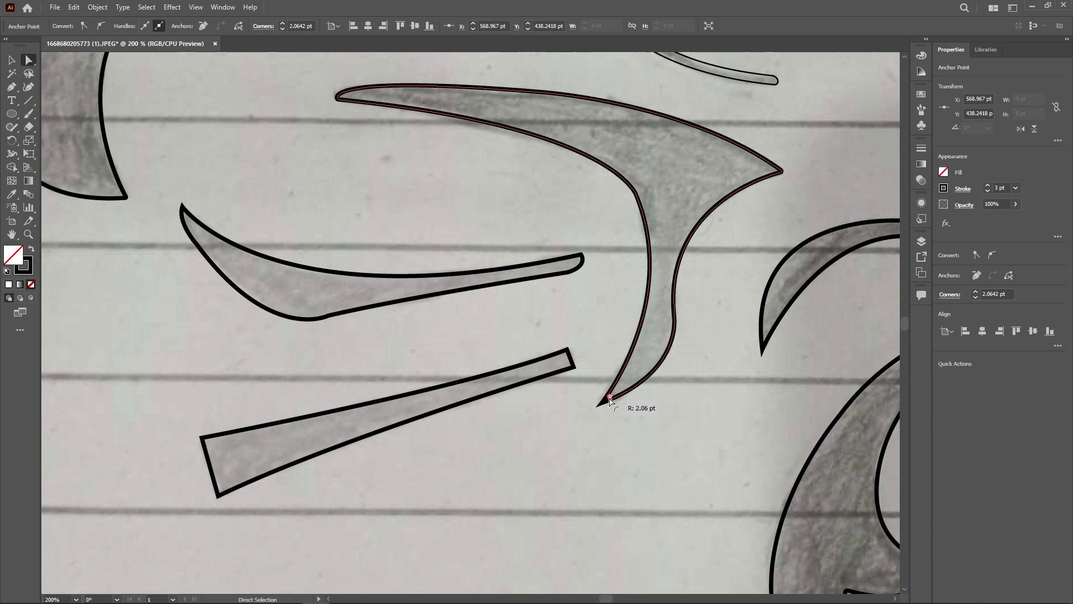
{"action": "left_click", "coordinate": [581, 256]}
{"action": "left_click", "coordinate": [189, 249]}
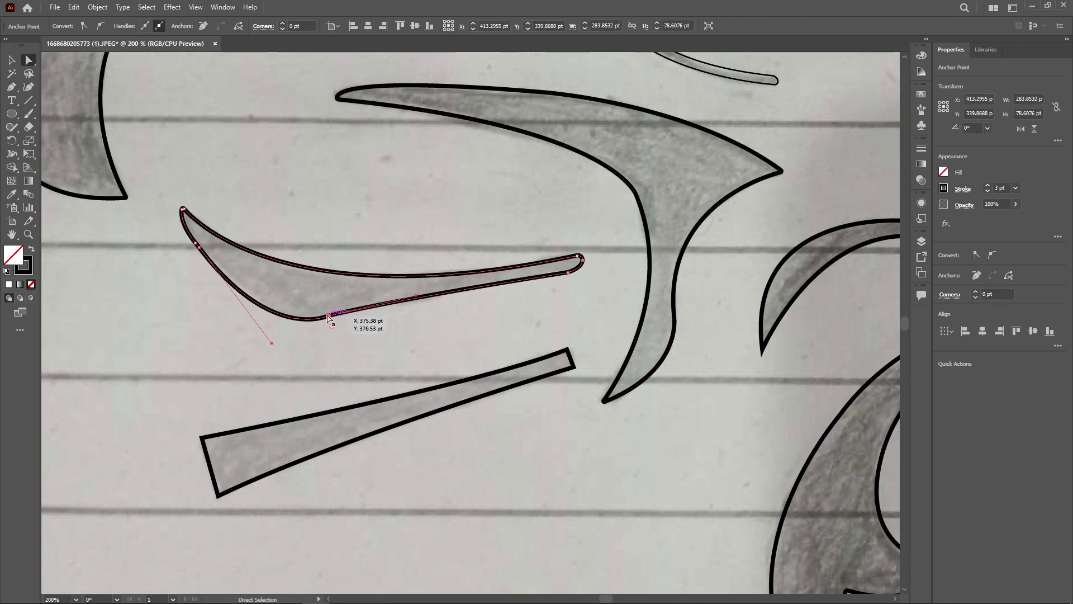
{"action": "scroll", "coordinate": [390, 458], "scroll_direction": "down", "scroll_amount": 3}
{"action": "left_click", "coordinate": [566, 271]}
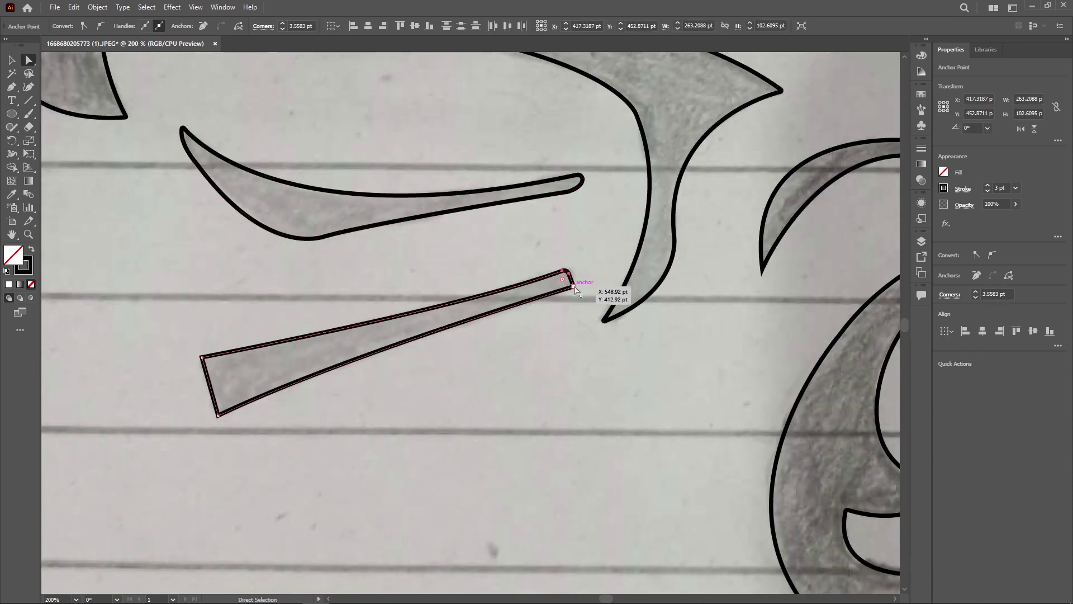
{"action": "left_click", "coordinate": [584, 240]}
Adjust anchors on the curved cheek stripe and the lower, middle and upper whisker stripes
{"action": "scroll", "coordinate": [584, 240], "scroll_direction": "up", "scroll_amount": 2}
{"action": "scroll", "coordinate": [584, 240], "scroll_direction": "right", "scroll_amount": 6}
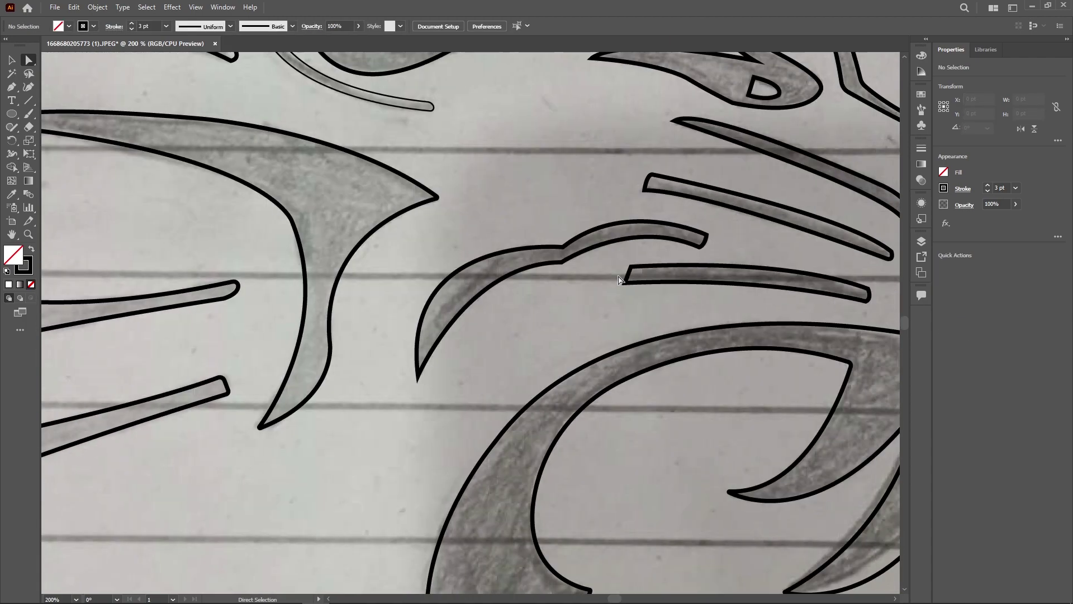
{"action": "left_click", "coordinate": [418, 374]}
{"action": "left_click", "coordinate": [561, 254]}
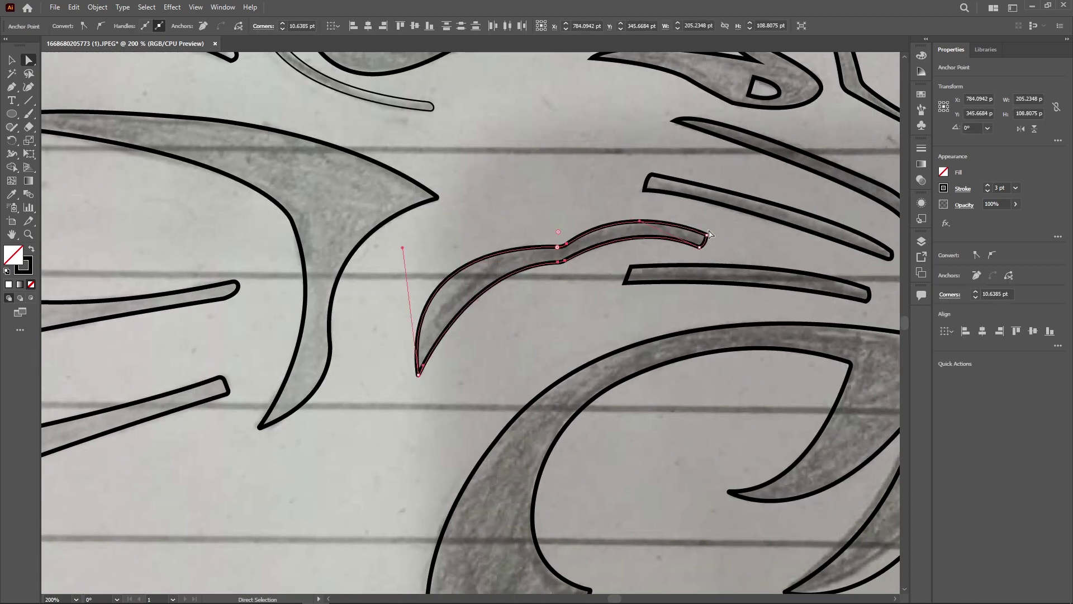
{"action": "left_click", "coordinate": [709, 248]}
{"action": "scroll", "coordinate": [708, 248], "scroll_direction": "right", "scroll_amount": 3}
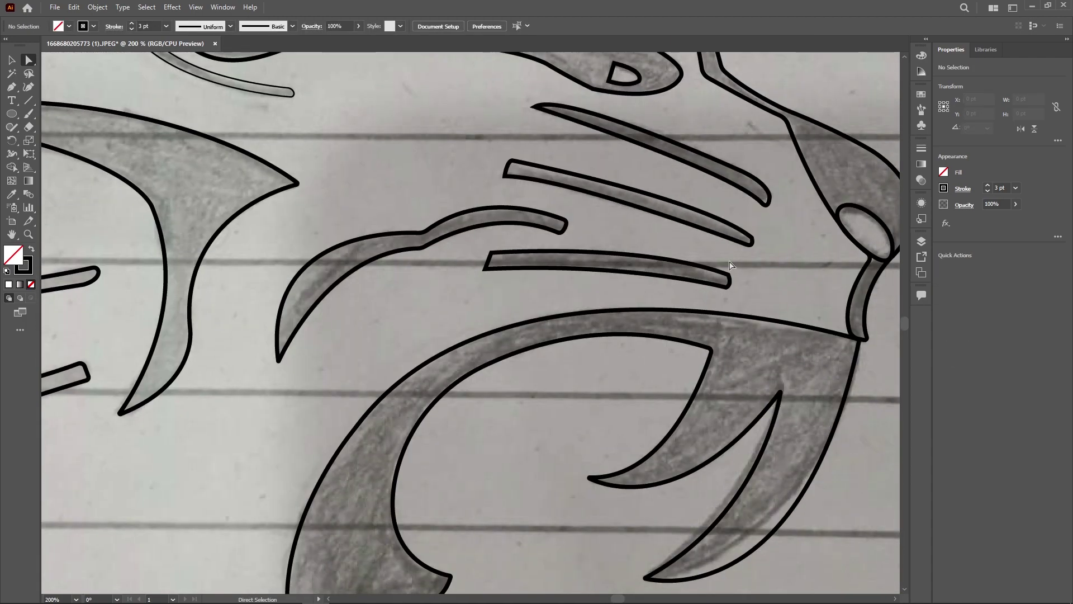
{"action": "left_click", "coordinate": [495, 258]}
{"action": "left_click", "coordinate": [765, 287]}
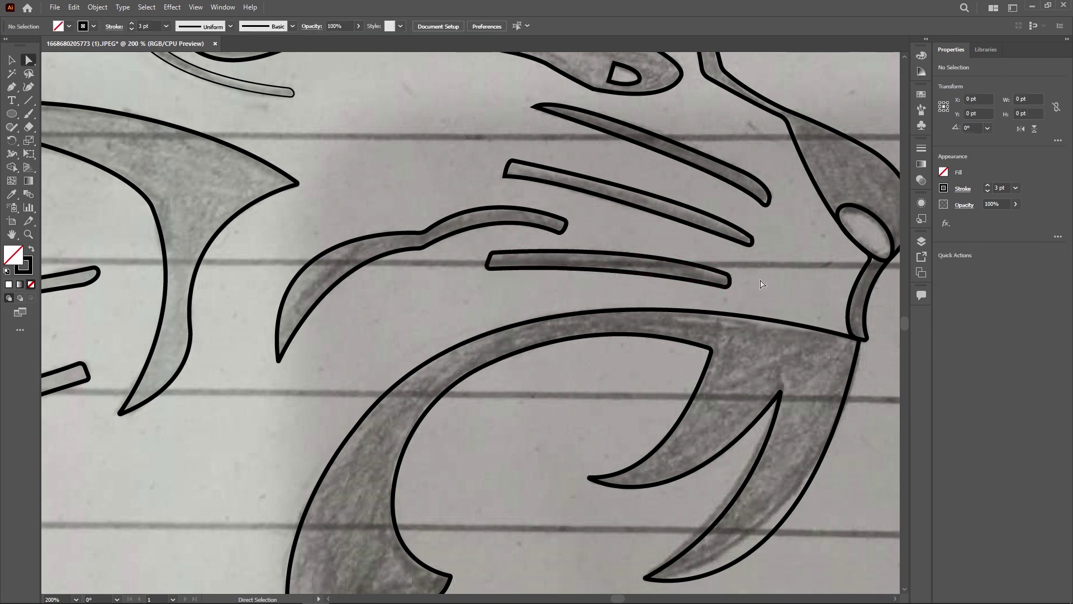
{"action": "left_click", "coordinate": [750, 239]}
{"action": "left_click", "coordinate": [782, 255]}
{"action": "left_click", "coordinate": [513, 169]}
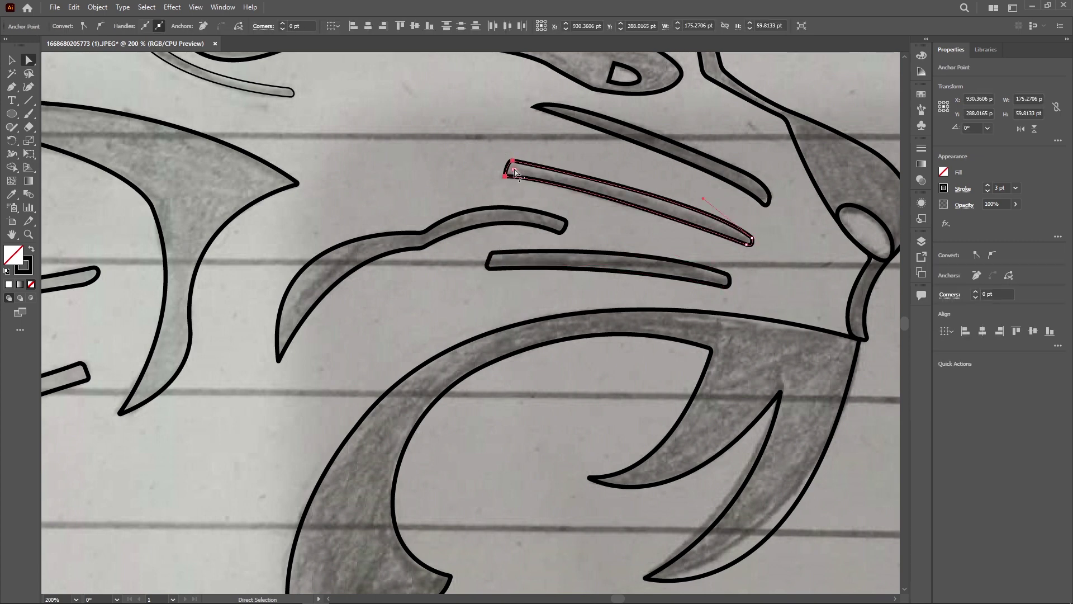
{"action": "left_click", "coordinate": [706, 176]}
{"action": "left_click", "coordinate": [539, 106]}
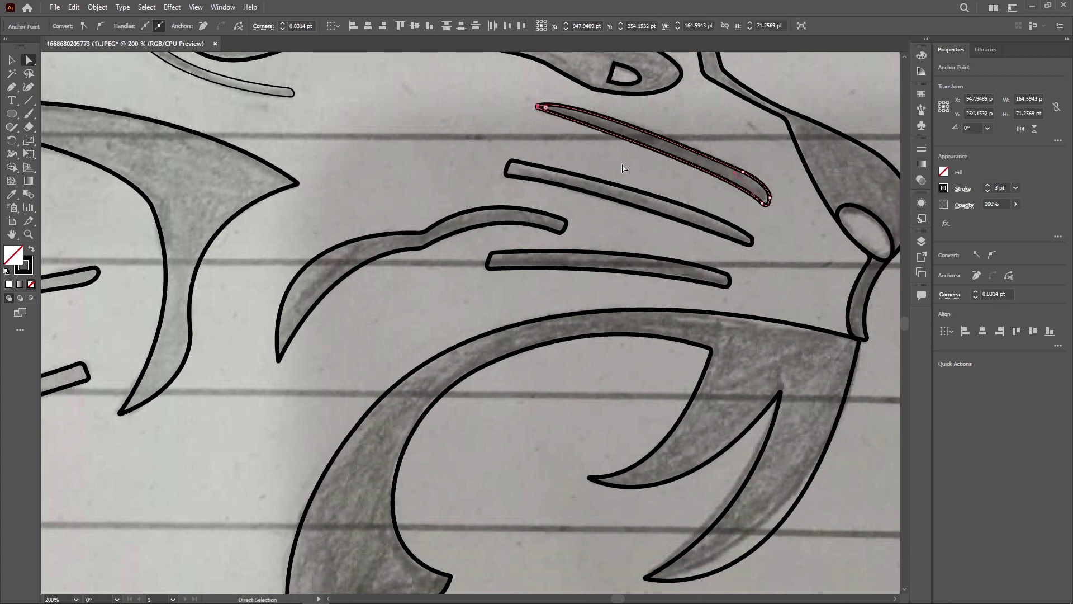
Refine the eye shape's anchors and its left tip corner
{"action": "scroll", "coordinate": [624, 169], "scroll_direction": "up", "scroll_amount": 2}
{"action": "left_click", "coordinate": [585, 84]}
{"action": "mouse_move", "coordinate": [614, 113]}
{"action": "left_mouse_down"}
{"action": "mouse_move", "coordinate": [619, 134]}
{"action": "mouse_move", "coordinate": [651, 19]}
{"action": "left_mouse_up"}
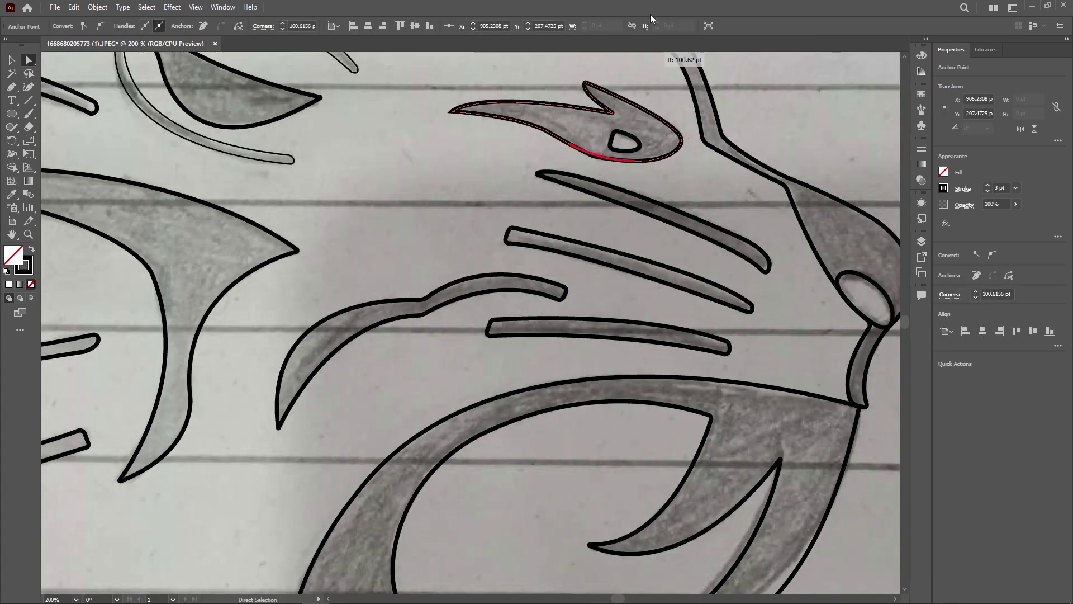
{"action": "left_click", "coordinate": [454, 110]}
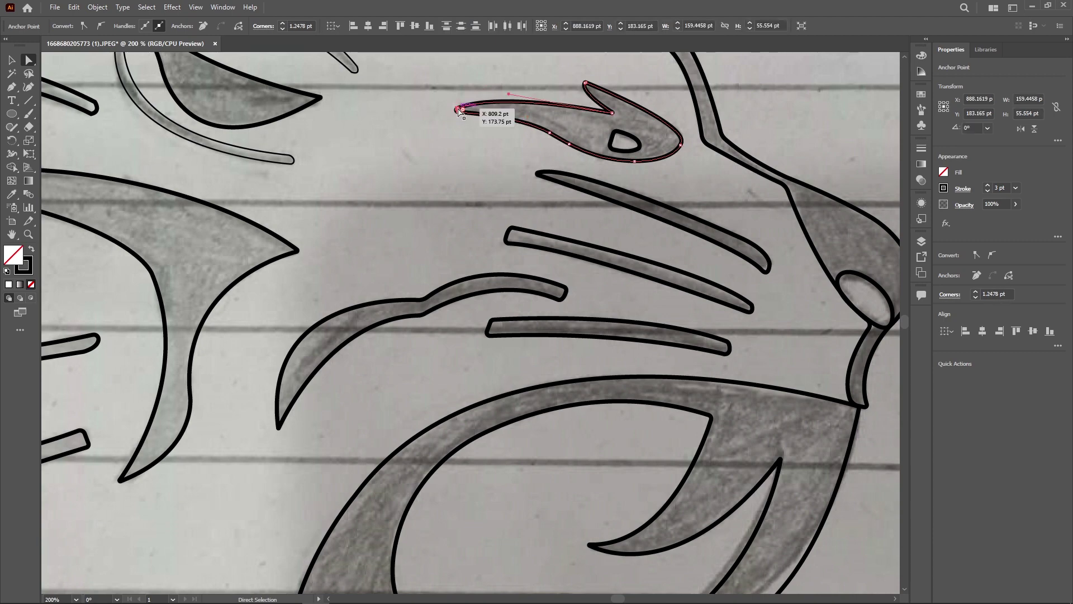
{"action": "scroll", "coordinate": [456, 115], "scroll_direction": "right", "scroll_amount": 3}
{"action": "scroll", "coordinate": [456, 115], "scroll_direction": "down", "scroll_amount": 2}
Hide the photo sketch layer so only the outlines remain
{"action": "key", "text": "ctrl+0"}
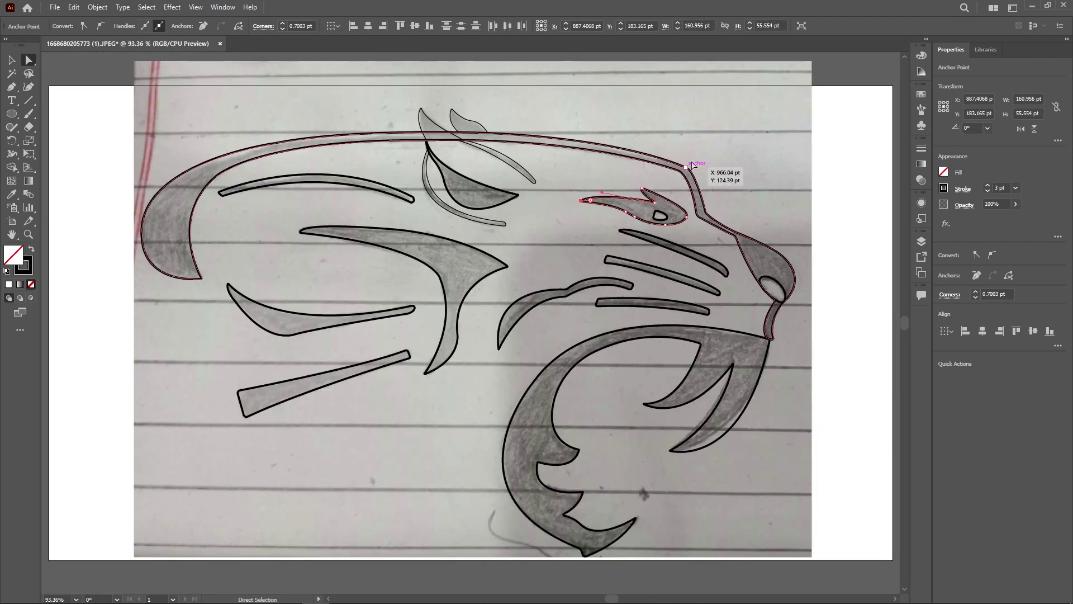
{"action": "left_click", "coordinate": [297, 253]}
{"action": "key", "text": "v"}
{"action": "left_click", "coordinate": [922, 241]}
{"action": "left_click", "coordinate": [785, 267]}
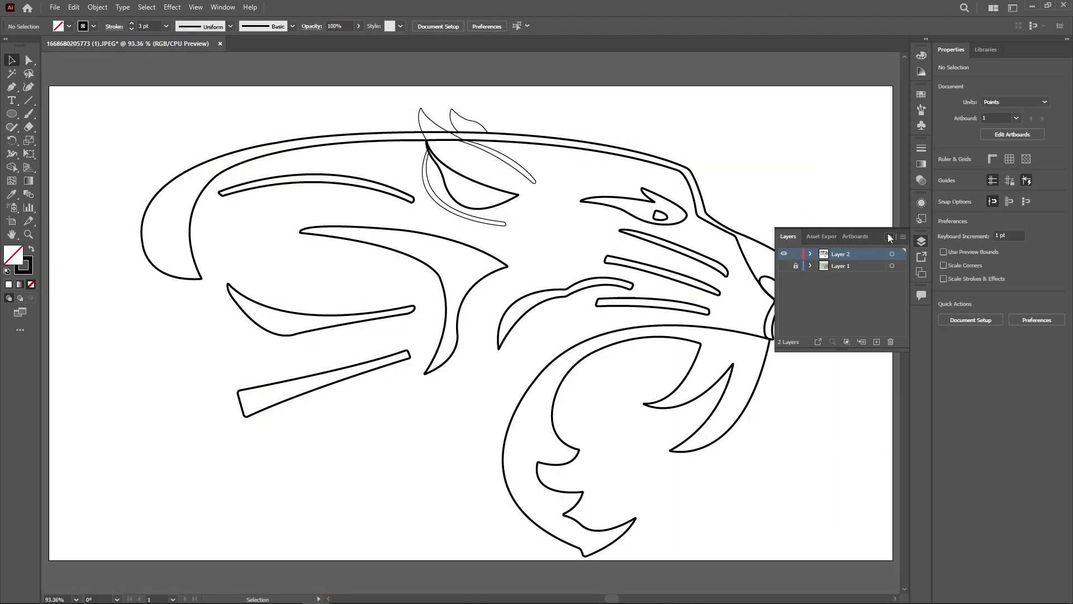
{"action": "left_click", "coordinate": [921, 241]}
{"action": "scroll", "coordinate": [519, 234], "scroll_direction": "down", "scroll_amount": 1}
Smooth the head's inner curve by reshaping one of its anchors
{"action": "key", "text": "a"}
{"action": "left_click", "coordinate": [216, 165]}
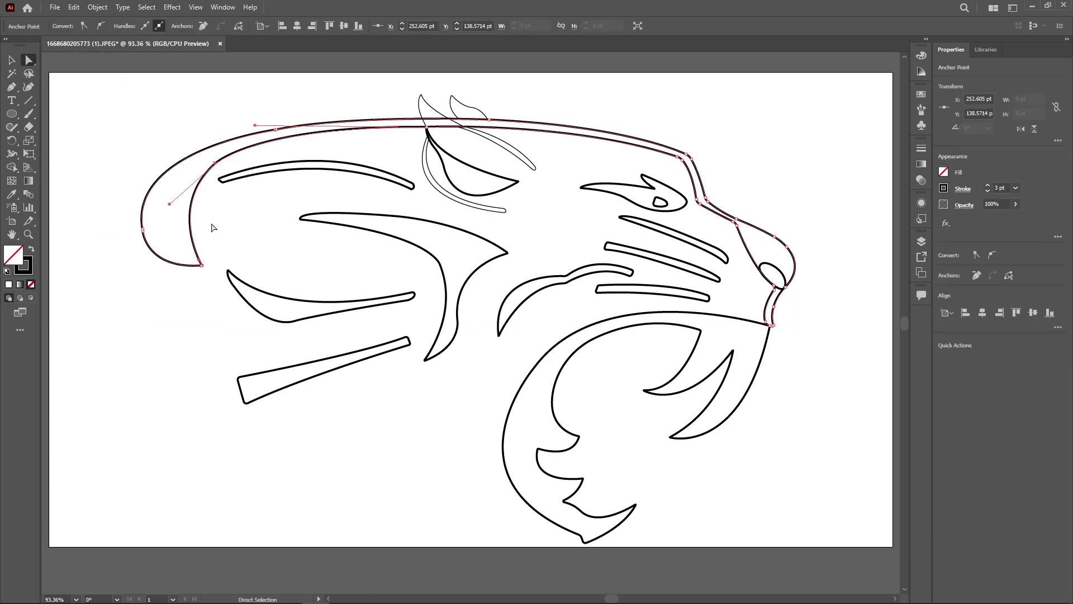
{"action": "key", "text": "ctrl+equal"}
{"action": "key", "text": "ctrl+equal"}
{"action": "key", "text": "ctrl+equal"}
{"action": "left_click_drag", "start_coordinate": [324, 451], "coordinate": [318, 444]}
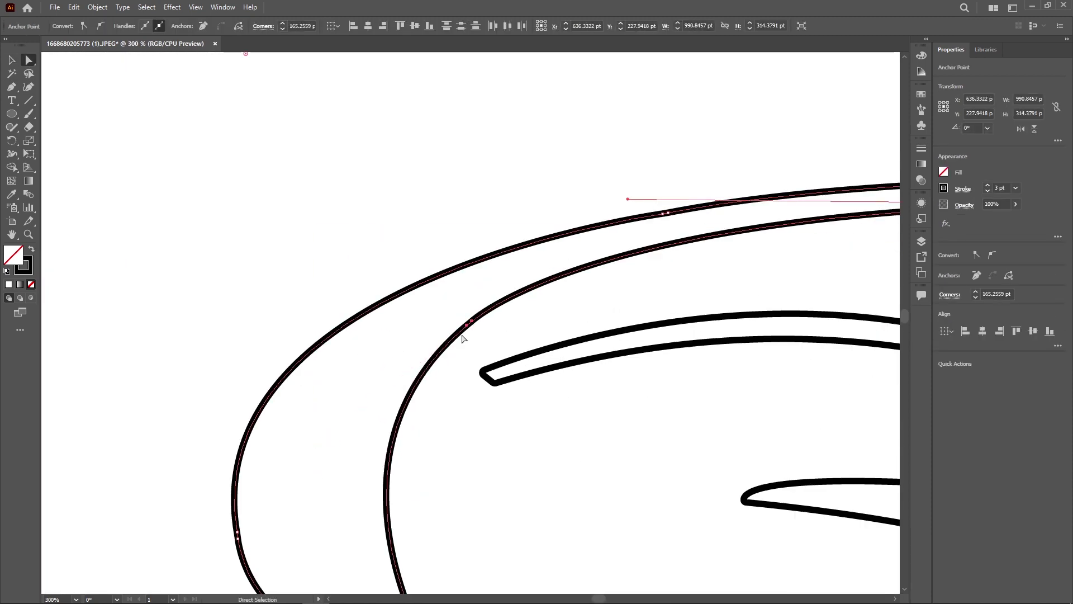
{"action": "left_click", "coordinate": [625, 190]}
{"action": "mouse_move", "coordinate": [565, 200]}
{"action": "left_mouse_down"}
{"action": "mouse_move", "coordinate": [438, 220]}
{"action": "mouse_move", "coordinate": [426, 316]}
{"action": "left_mouse_up"}
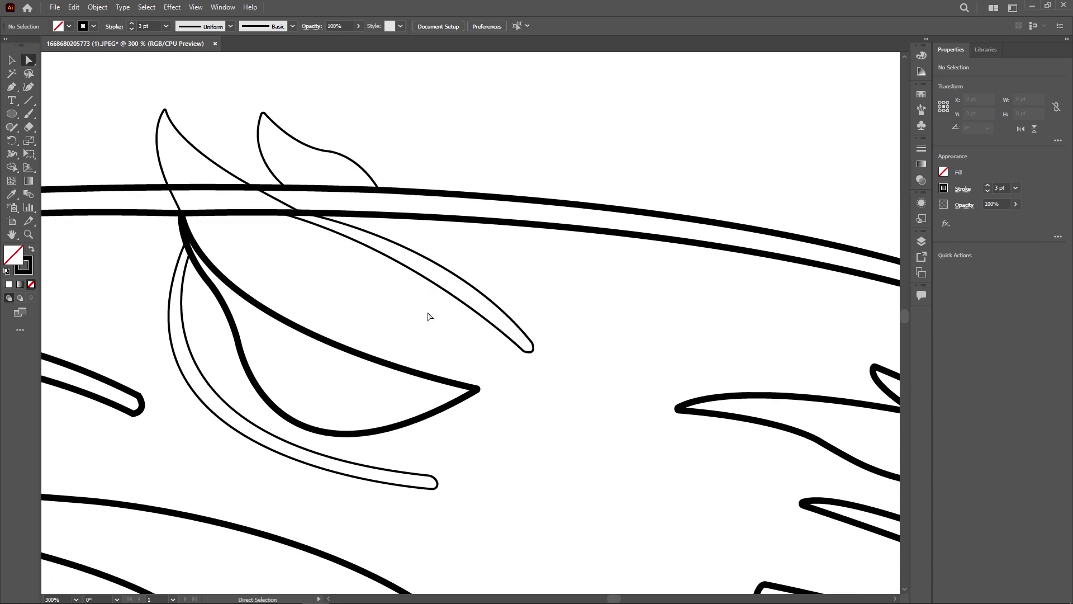
{"action": "key", "text": "v"}
{"action": "key", "text": "ctrl+0"}
Select all outlines, then draw a rectangle covering the whole artboard
{"action": "key", "text": "ctrl+a"}
{"action": "right_click", "coordinate": [791, 459]}
{"action": "left_click", "coordinate": [791, 458]}
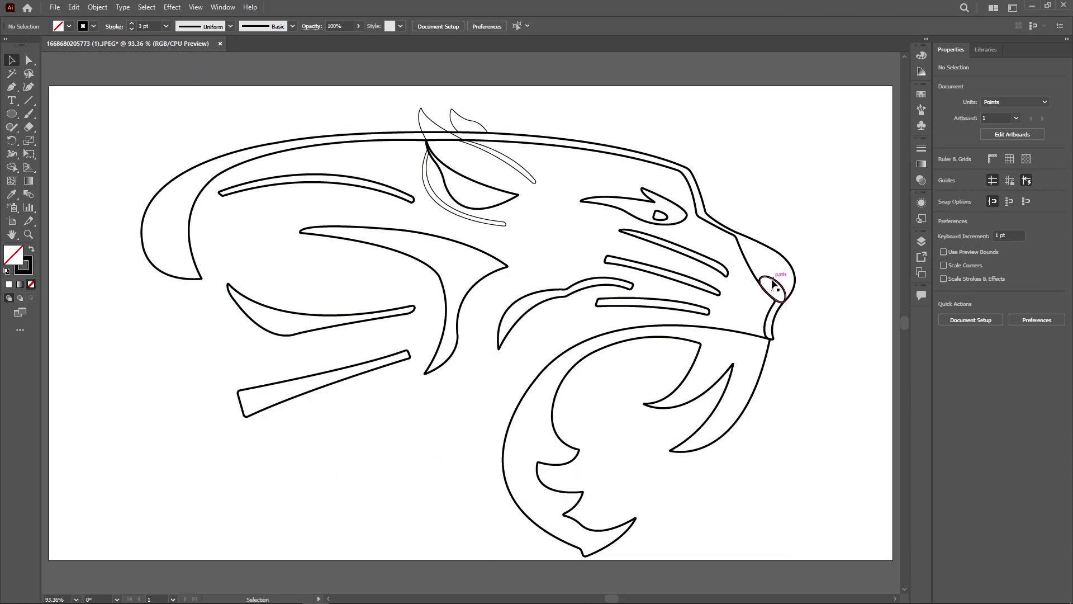
{"action": "left_click", "coordinate": [12, 114]}
{"action": "left_click", "coordinate": [73, 110]}
{"action": "mouse_move", "coordinate": [49, 86]}
{"action": "left_mouse_down"}
{"action": "mouse_move", "coordinate": [862, 435]}
{"action": "mouse_move", "coordinate": [893, 560]}
{"action": "left_mouse_up"}
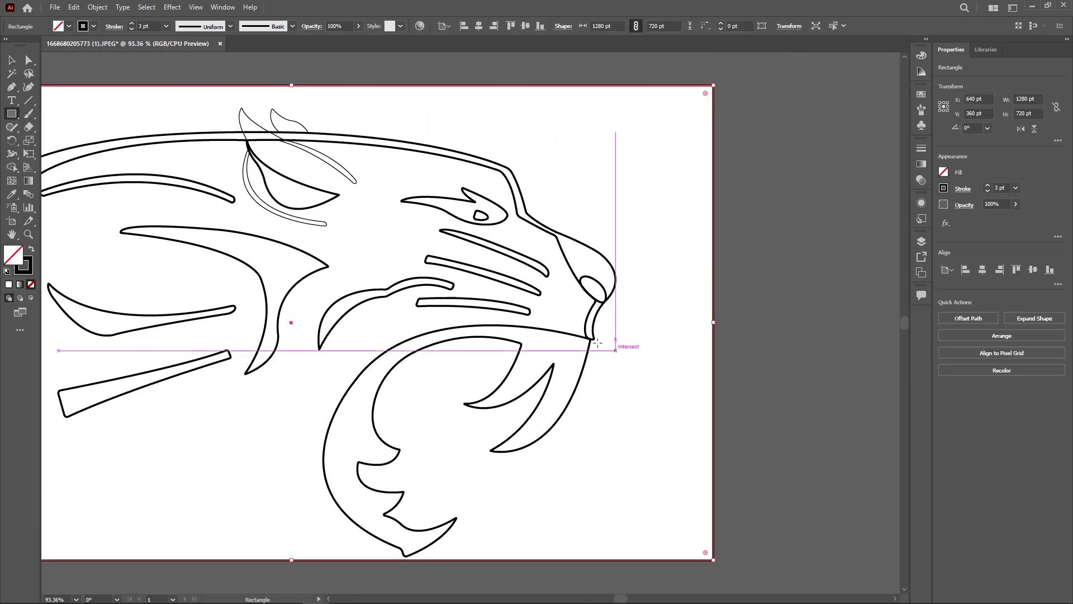
Give the artboard-covering rectangle a dark gradient fill
{"action": "key", "text": "ctrl+0"}
{"action": "left_click", "coordinate": [921, 164]}
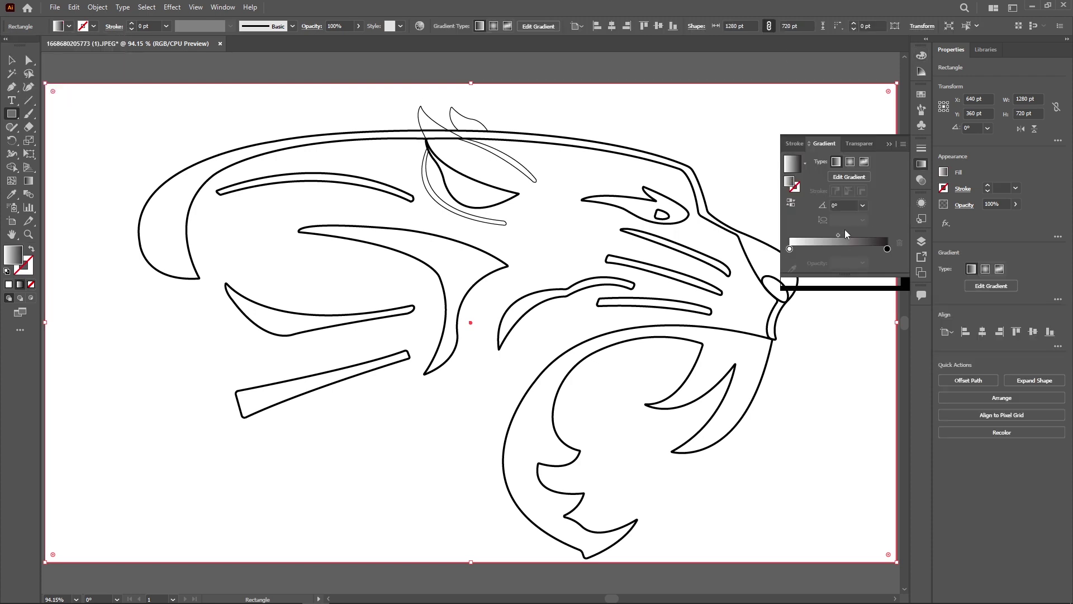
{"action": "left_click", "coordinate": [799, 175]}
{"action": "double_click", "coordinate": [802, 254]}
{"action": "left_click", "coordinate": [760, 347]}
Move Layer 3 below Layer 2 so the rectangle sits behind the outlines
{"action": "left_click", "coordinate": [921, 241]}
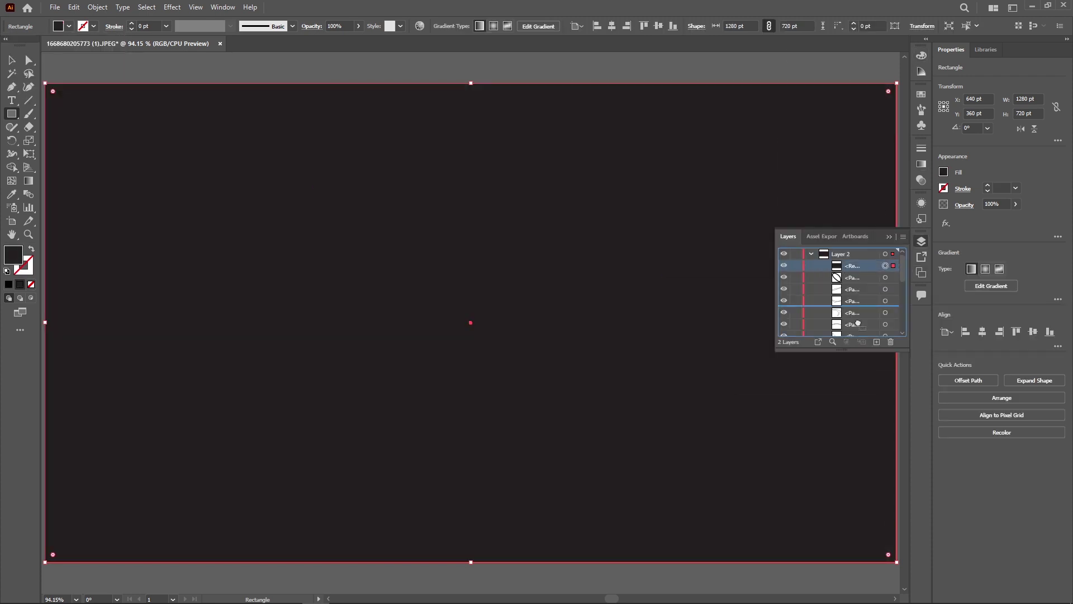
{"action": "key", "text": "ctrl+shift+a"}
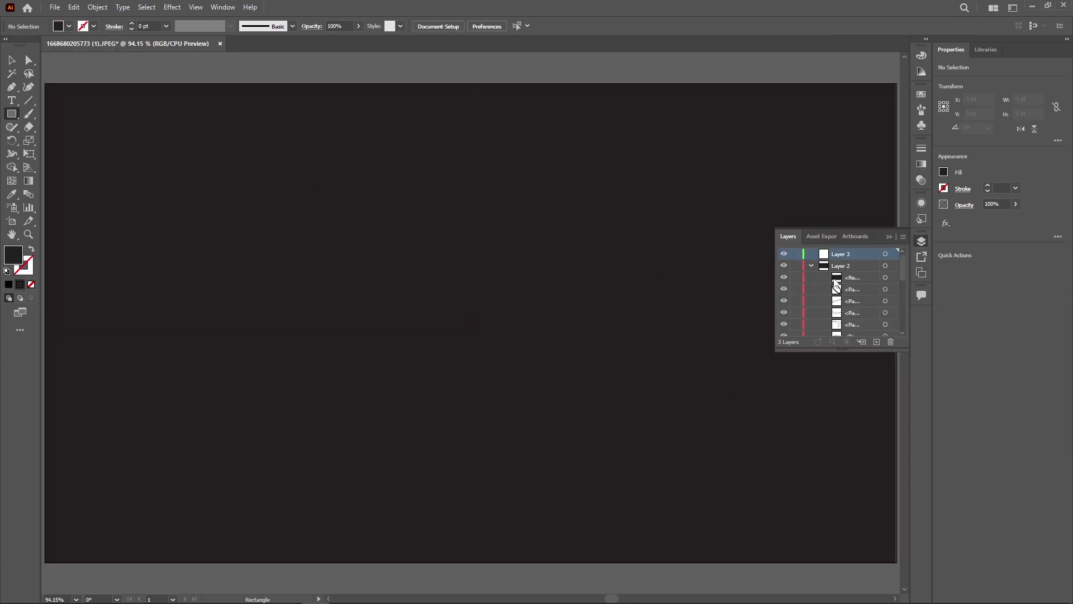
{"action": "left_click_drag", "start_coordinate": [831, 274], "coordinate": [833, 271]}
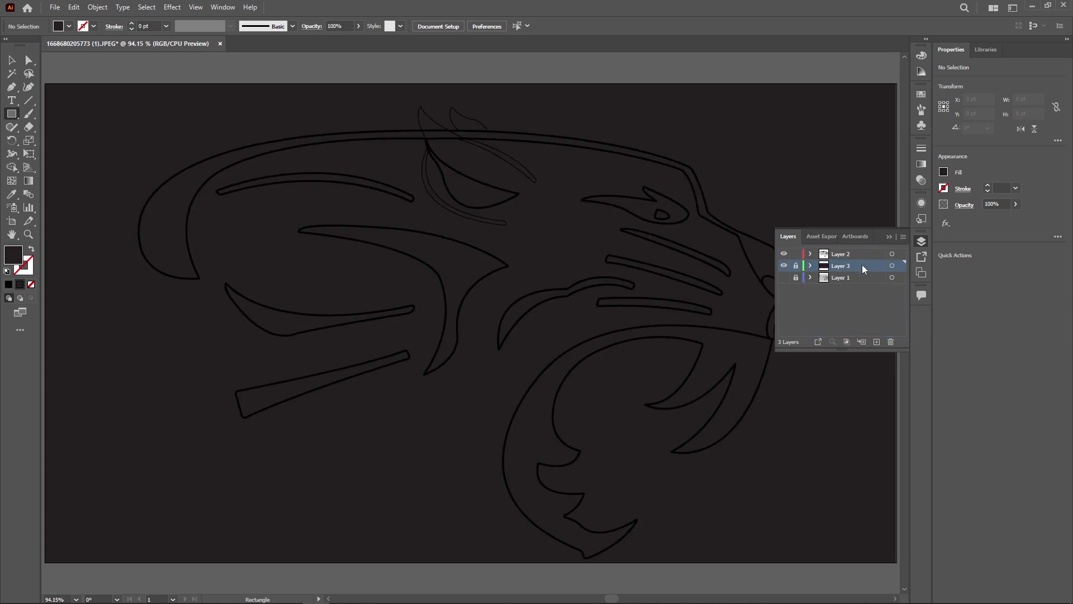
{"action": "left_click", "coordinate": [654, 284]}
Lighten both gradient stops so the background becomes an even grey
{"action": "key", "text": "Escape"}
{"action": "left_click", "coordinate": [922, 164]}
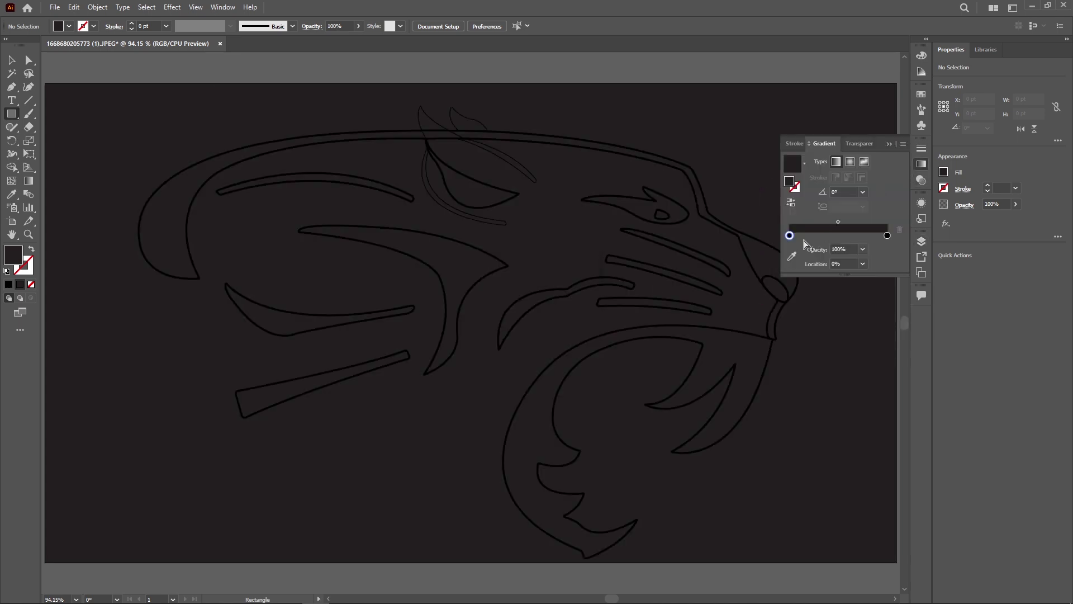
{"action": "double_click", "coordinate": [789, 235]}
{"action": "left_click", "coordinate": [683, 113]}
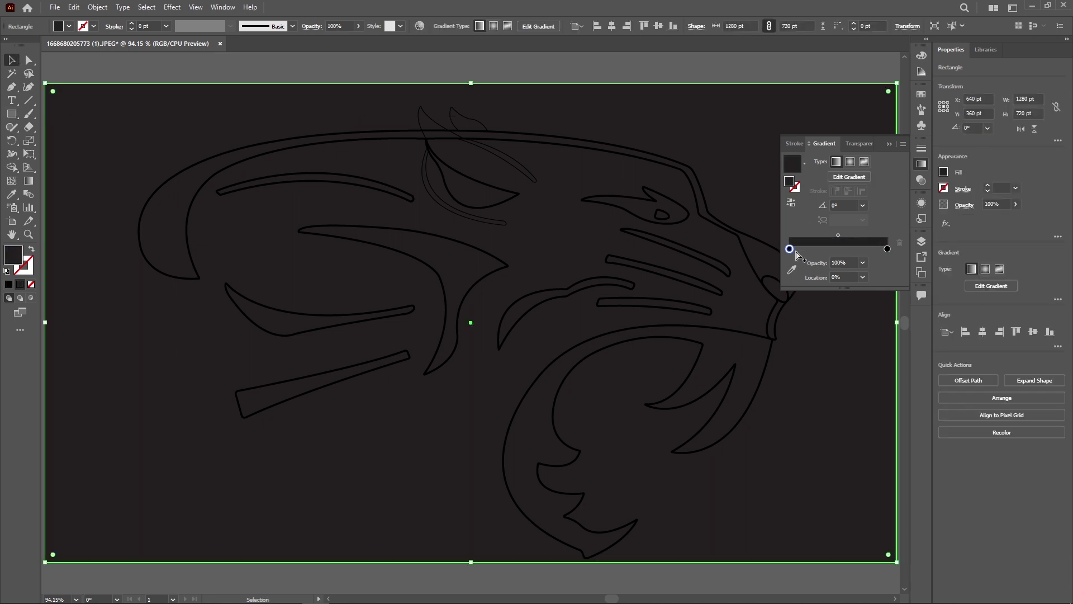
{"action": "double_click", "coordinate": [887, 248]}
{"action": "left_click_drag", "start_coordinate": [842, 291], "coordinate": [828, 290]}
{"action": "left_click", "coordinate": [839, 576]}
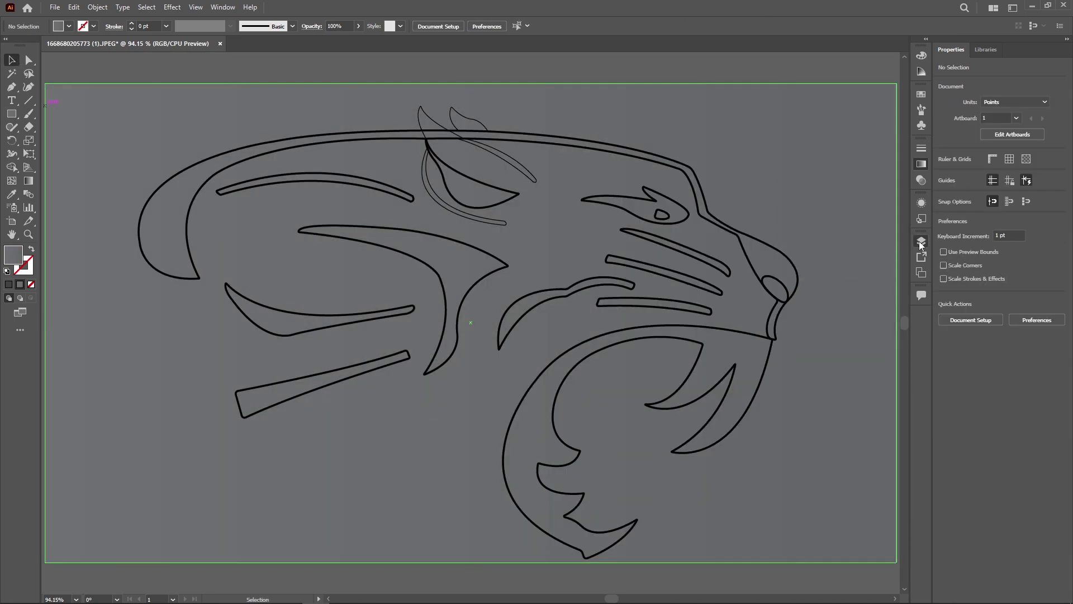
{"action": "left_click", "coordinate": [921, 241]}
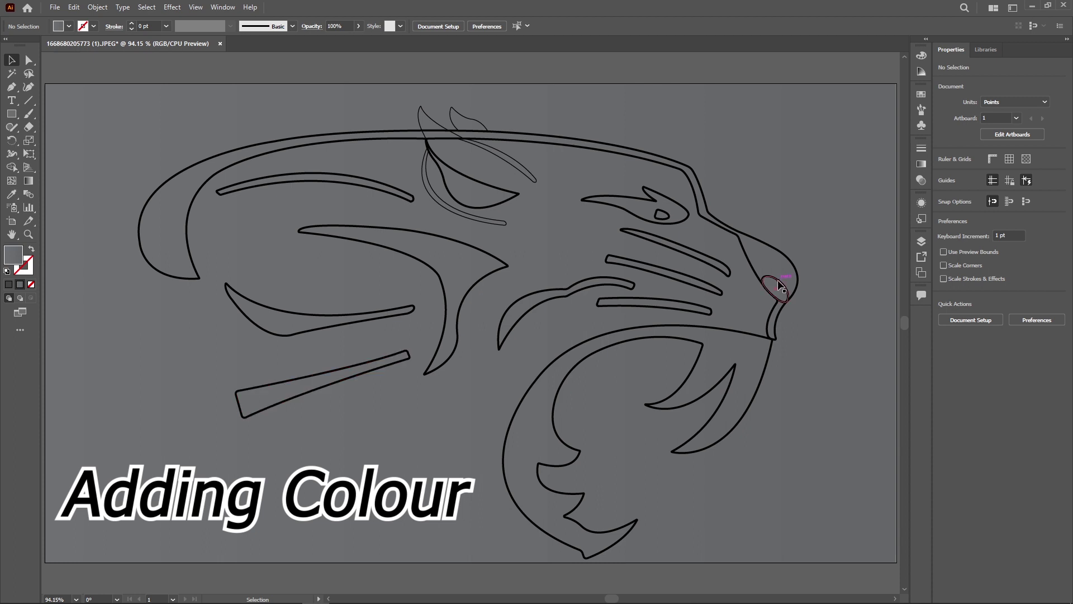
Give the nose ellipse a near-white radial gradient with no outline stroke
{"action": "left_click", "coordinate": [780, 286]}
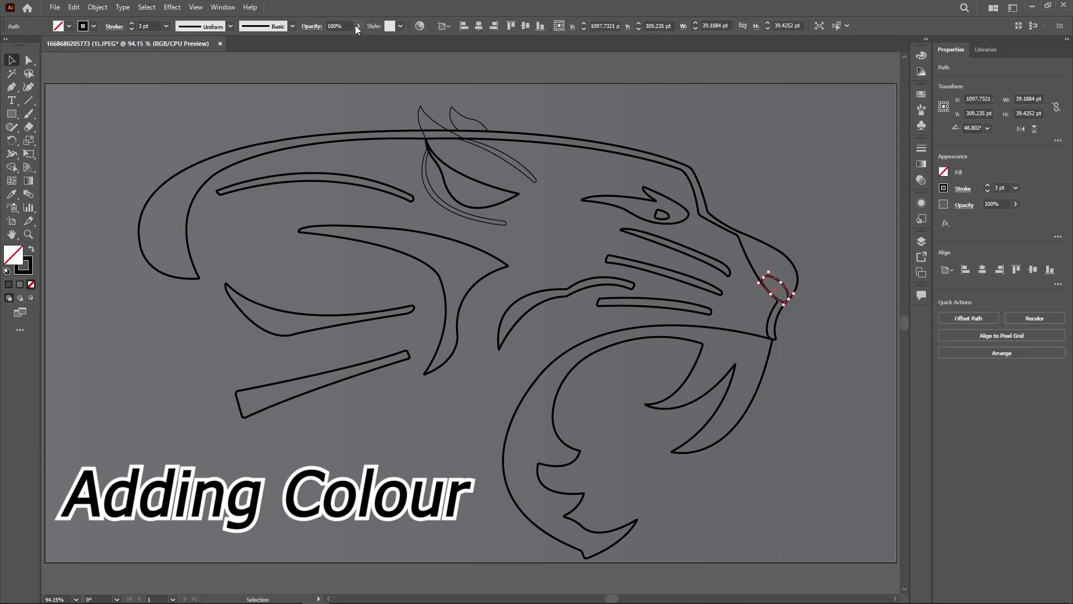
{"action": "left_click", "coordinate": [922, 164]}
{"action": "left_click", "coordinate": [827, 241]}
{"action": "double_click", "coordinate": [789, 248]}
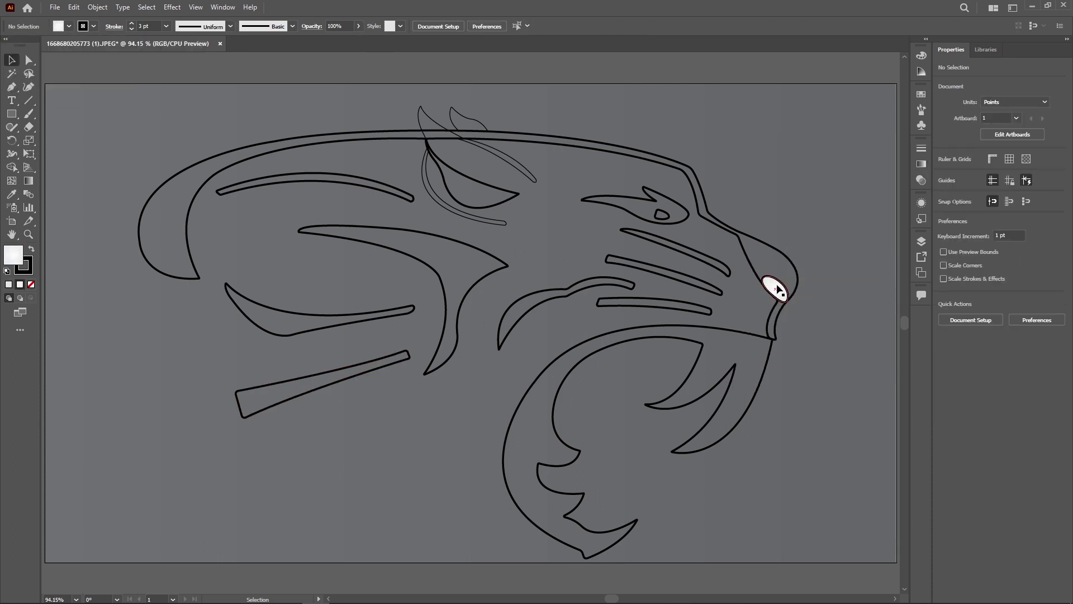
{"action": "left_click", "coordinate": [985, 269]}
{"action": "key", "text": "ctrl+plus"}
{"action": "key", "text": "ctrl+plus"}
{"action": "key", "text": "ctrl+plus"}
{"action": "left_click", "coordinate": [104, 35]}
{"action": "key", "text": "g"}
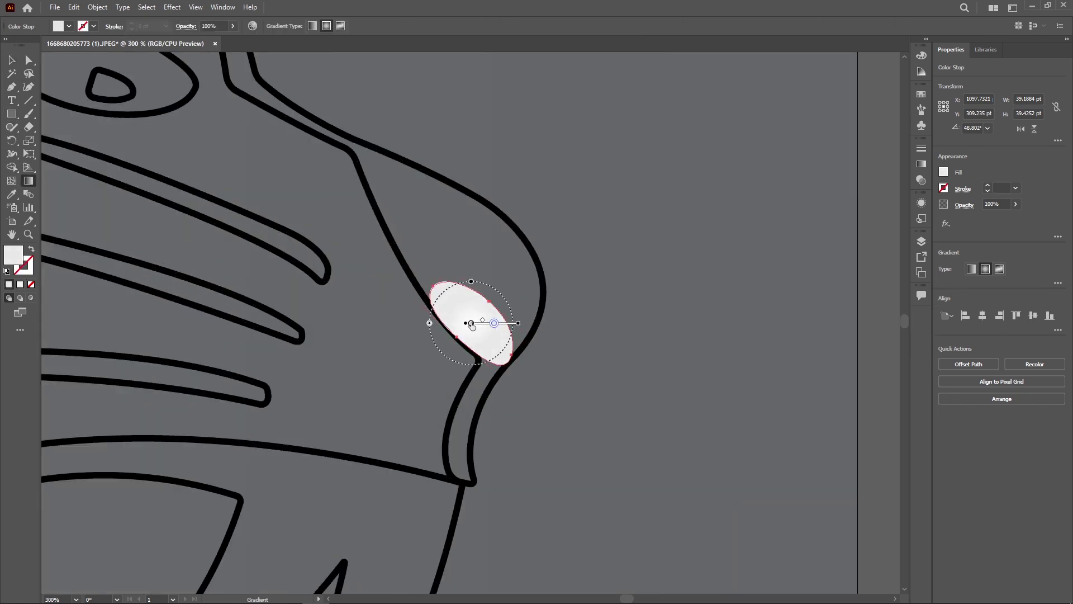
{"action": "left_click_drag", "start_coordinate": [472, 324], "coordinate": [485, 325]}
Lower the nose ellipse's opacity to about 56%, then select the outer head outline
{"action": "left_click", "coordinate": [233, 25]}
{"action": "left_click_drag", "start_coordinate": [335, 38], "coordinate": [339, 40]}
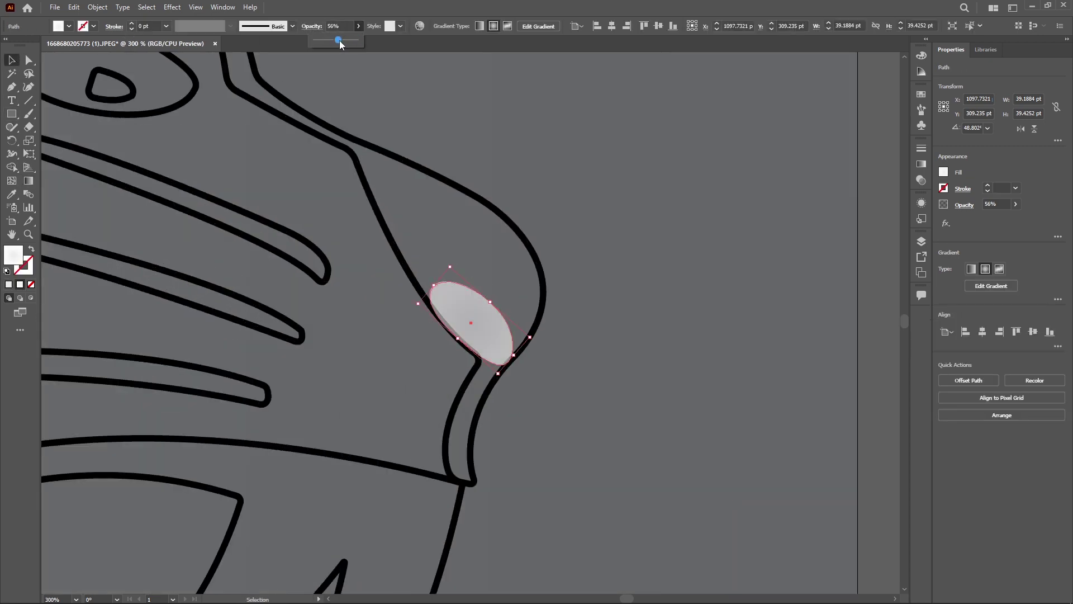
{"action": "key", "text": "v"}
{"action": "left_click", "coordinate": [439, 143]}
{"action": "key", "text": "ctrl+0"}
{"action": "left_click", "coordinate": [604, 154]}
{"action": "left_click", "coordinate": [774, 287]}
Fill the outer head outline black and apply a gradient fill to the small top ear
{"action": "left_click", "coordinate": [255, 159]}
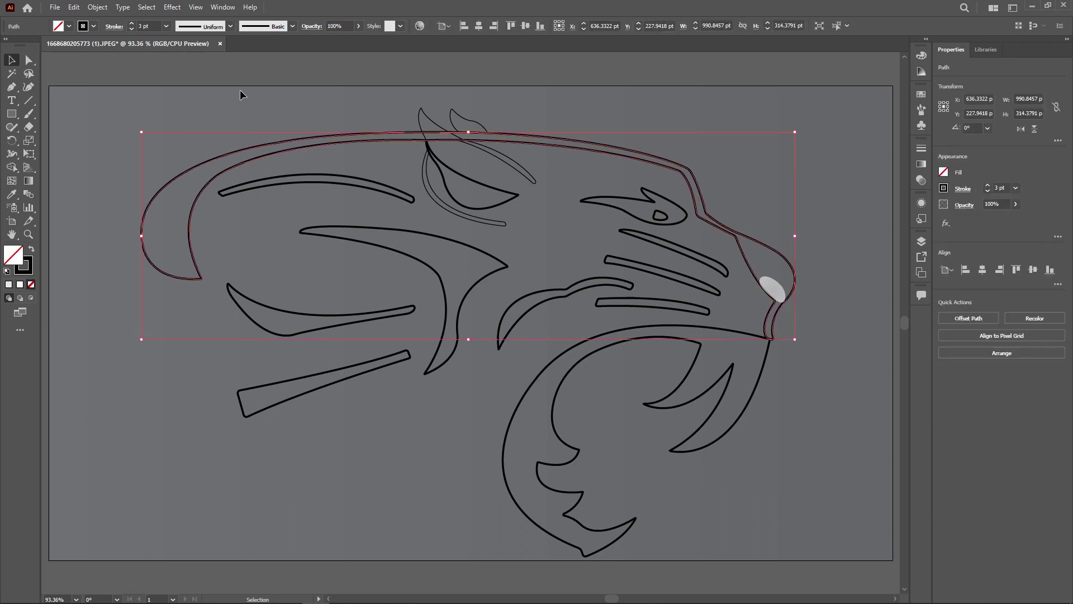
{"action": "left_click", "coordinate": [791, 67]}
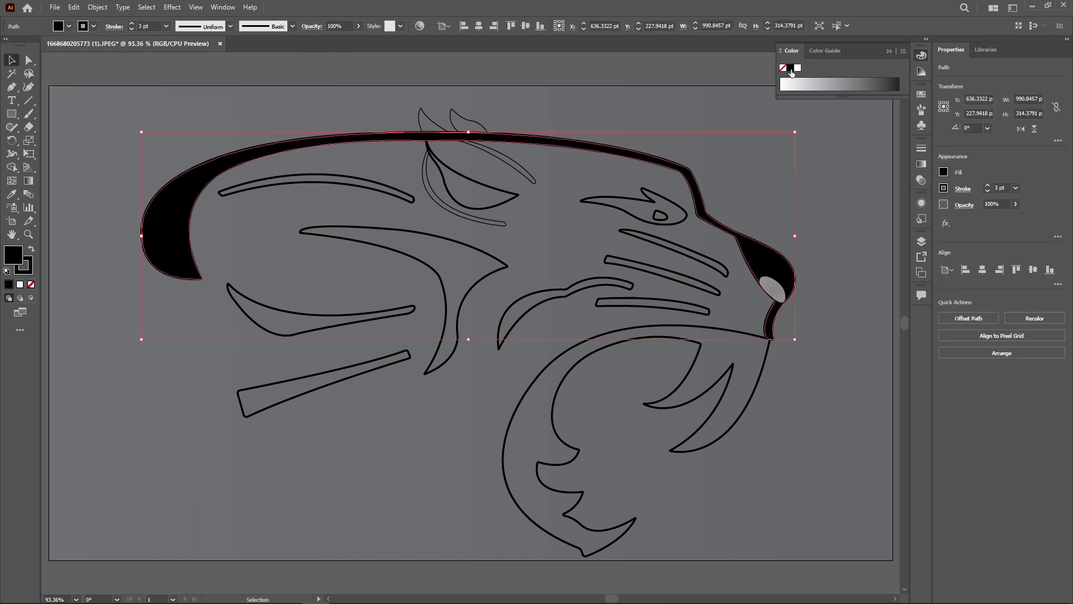
{"action": "left_click", "coordinate": [457, 119]}
{"action": "left_click", "coordinate": [921, 164]}
{"action": "left_click", "coordinate": [792, 163]}
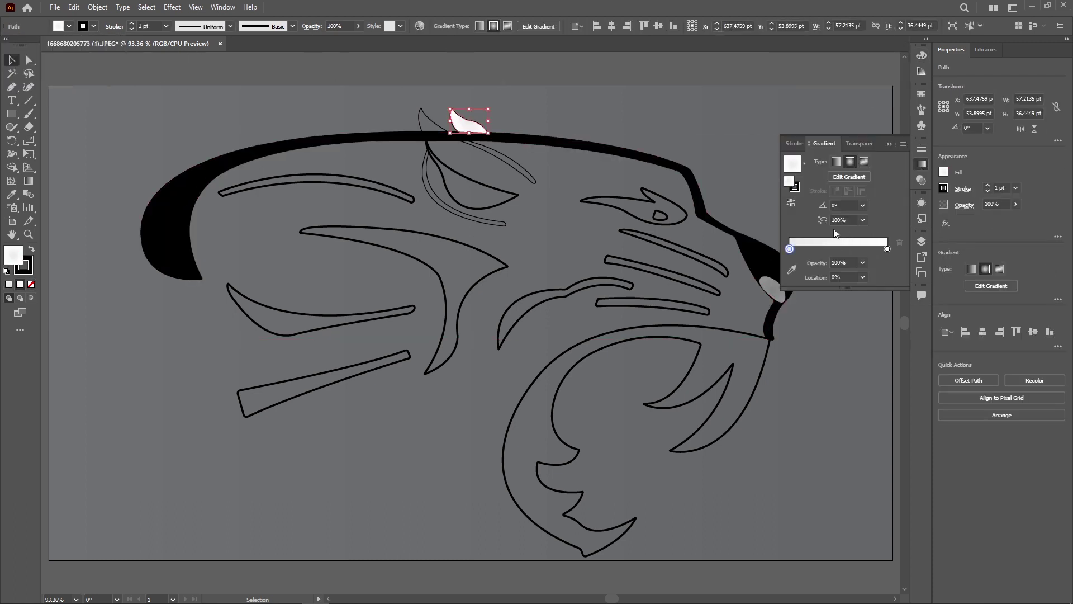
Set the ear gradient stops to pure yellow and a deeper orange-yellow at 60% opacity
{"action": "double_click", "coordinate": [789, 248]}
{"action": "left_click_drag", "start_coordinate": [799, 290], "coordinate": [852, 311]}
{"action": "left_click", "coordinate": [818, 361], "text": "shift"}
{"action": "double_click", "coordinate": [887, 248]}
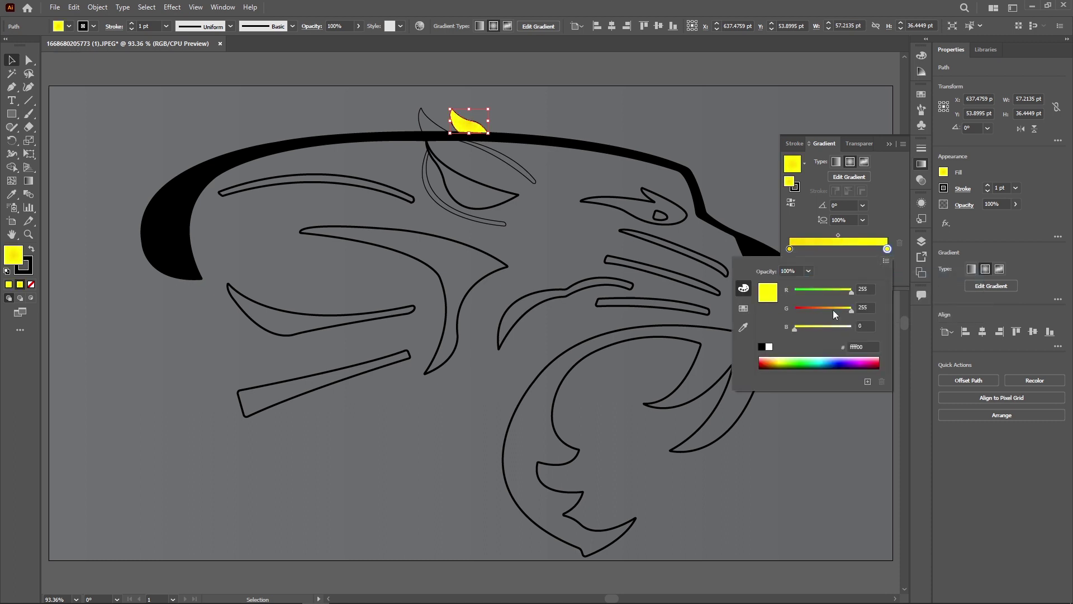
{"action": "double_click", "coordinate": [790, 248]}
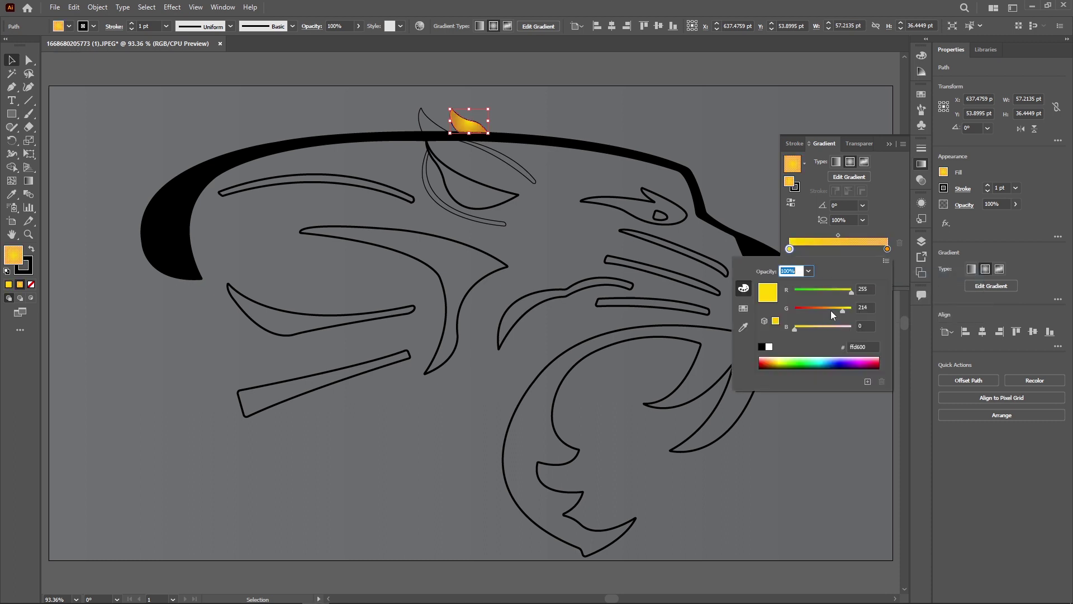
{"action": "left_click_drag", "start_coordinate": [830, 311], "coordinate": [845, 309]}
{"action": "left_click", "coordinate": [808, 271]}
{"action": "left_click", "coordinate": [821, 358]}
Make the ear's gradient linear
{"action": "key", "text": "g"}
{"action": "key", "text": "ctrl+plus"}
{"action": "key", "text": "ctrl+plus"}
{"action": "key", "text": "ctrl+plus"}
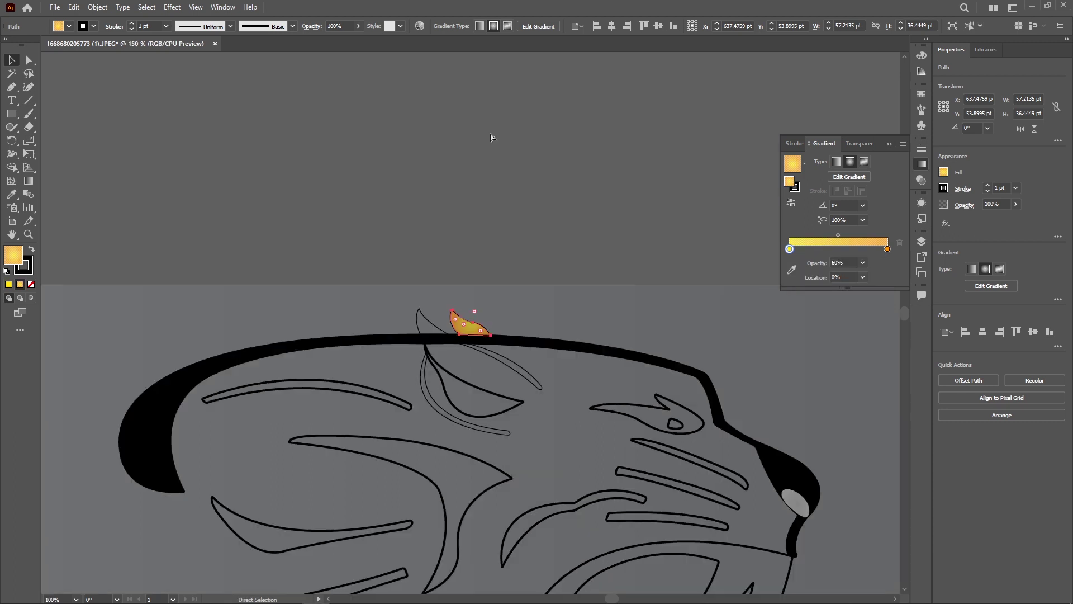
{"action": "left_click", "coordinate": [313, 25]}
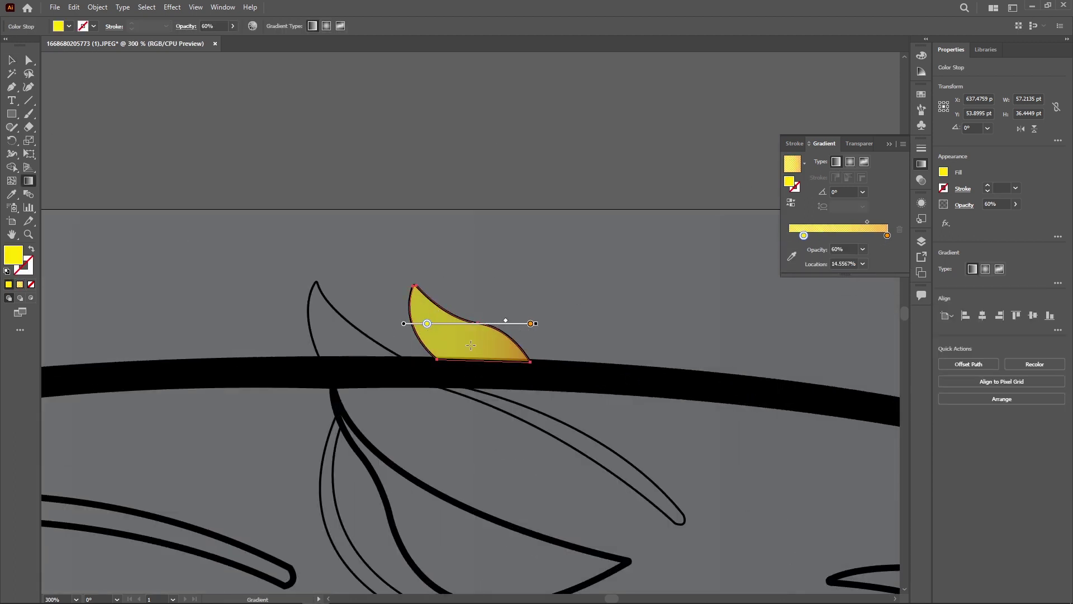
{"action": "key", "text": "v"}
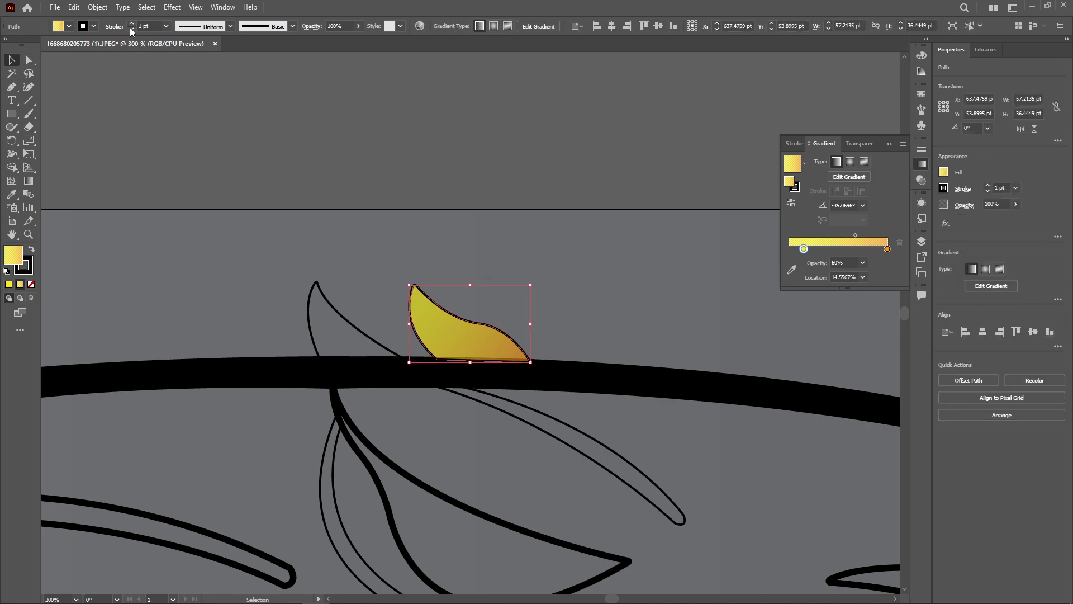
Expand Layer 2 and make the hidden nose ellipse visible again
{"action": "scroll", "coordinate": [575, 192], "scroll_direction": "down", "scroll_amount": 3}
{"action": "right_click", "coordinate": [551, 300]}
{"action": "key", "text": "Escape"}
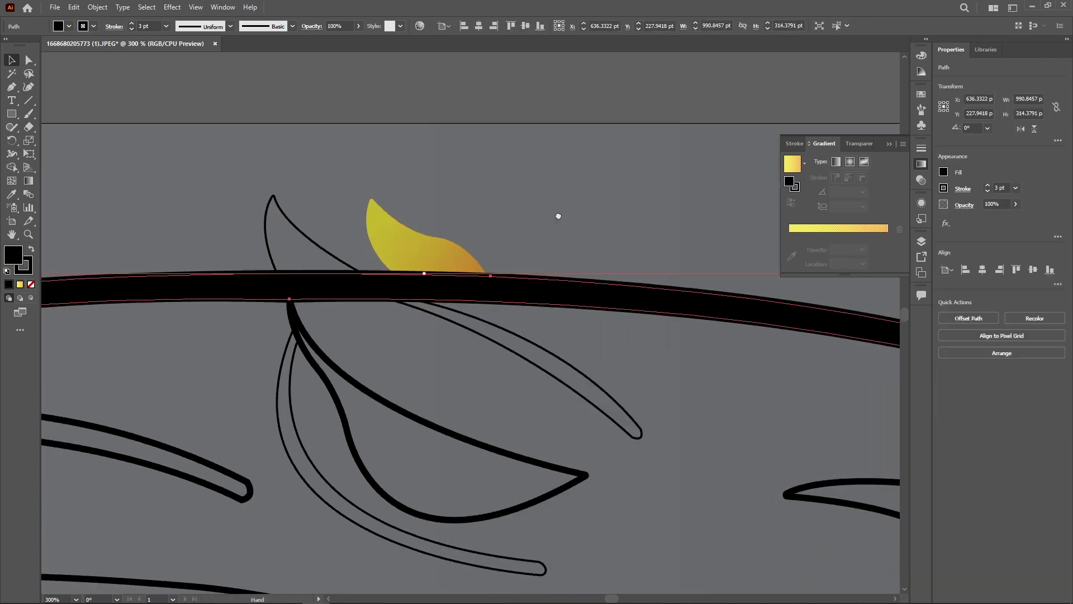
{"action": "scroll", "coordinate": [718, 379], "scroll_direction": "down", "scroll_amount": 5}
{"action": "left_click", "coordinate": [922, 242]}
{"action": "left_click", "coordinate": [810, 254]}
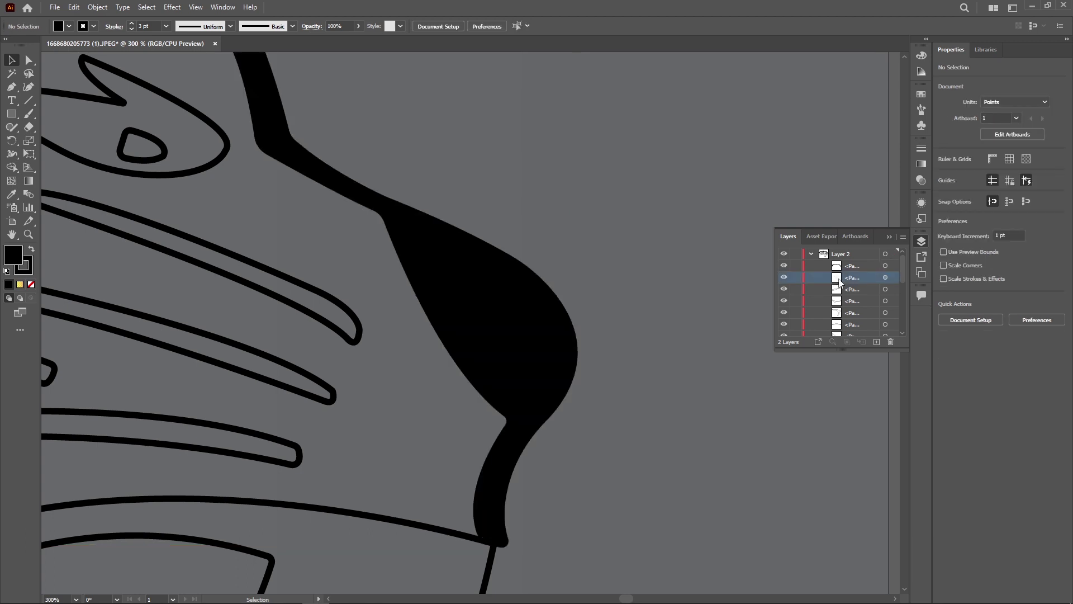
{"action": "left_click", "coordinate": [783, 278]}
{"action": "left_click", "coordinate": [591, 300]}
{"action": "key", "text": "ctrl+0"}
Merge the overlapping lower ear regions into one shape with Shape Builder
{"action": "left_click", "coordinate": [447, 129]}
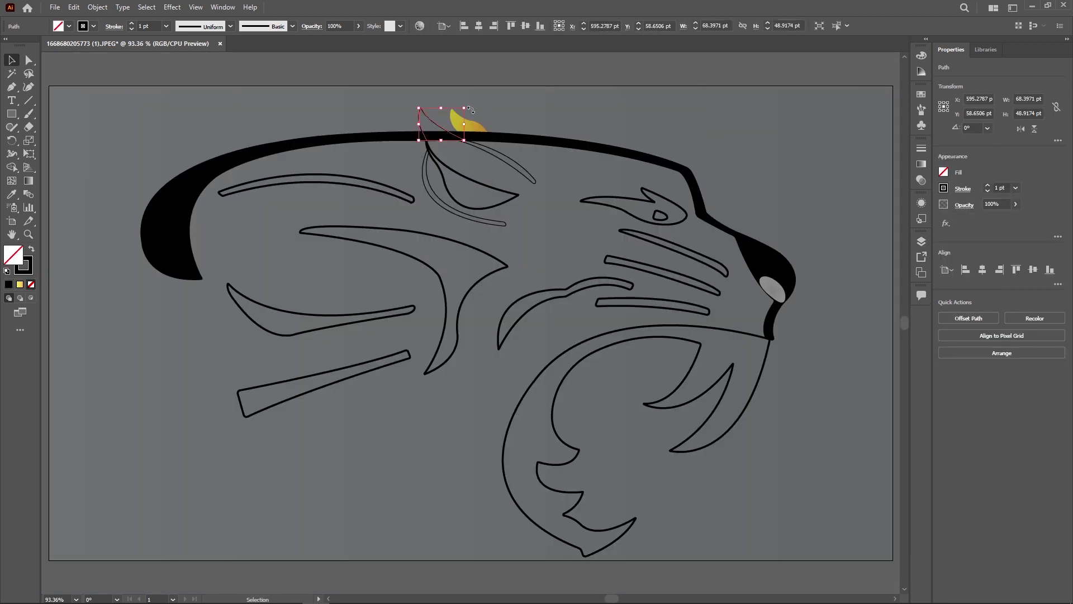
{"action": "left_click", "coordinate": [475, 184], "text": "shift"}
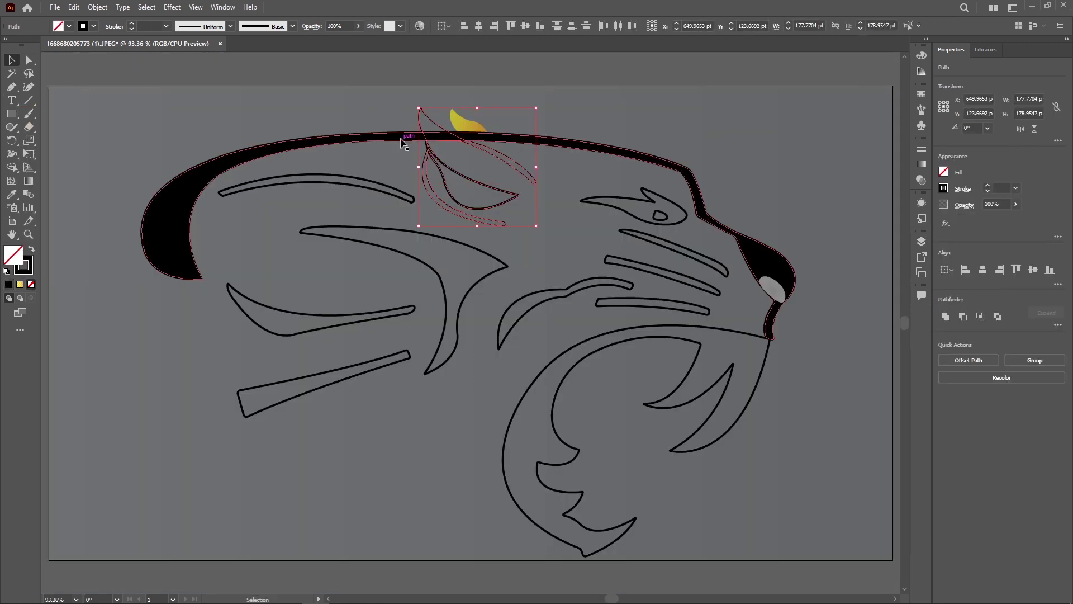
{"action": "key", "text": "ctrl+plus"}
{"action": "key", "text": "ctrl+plus"}
{"action": "key", "text": "ctrl+plus"}
{"action": "left_click", "coordinate": [11, 167]}
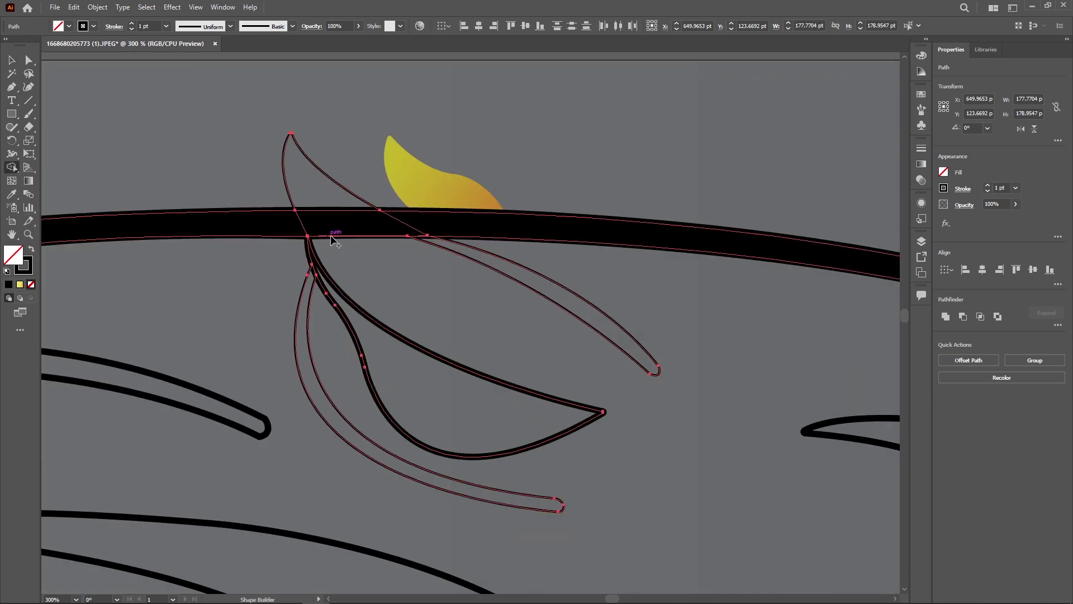
{"action": "left_click", "coordinate": [314, 255]}
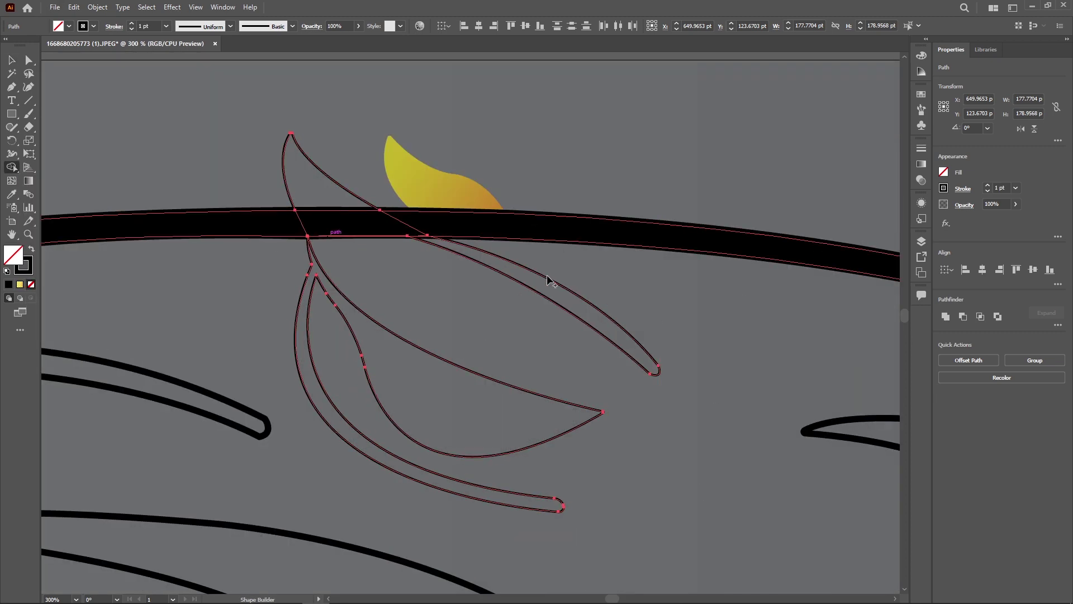
{"action": "left_click_drag", "start_coordinate": [363, 257], "coordinate": [397, 272]}
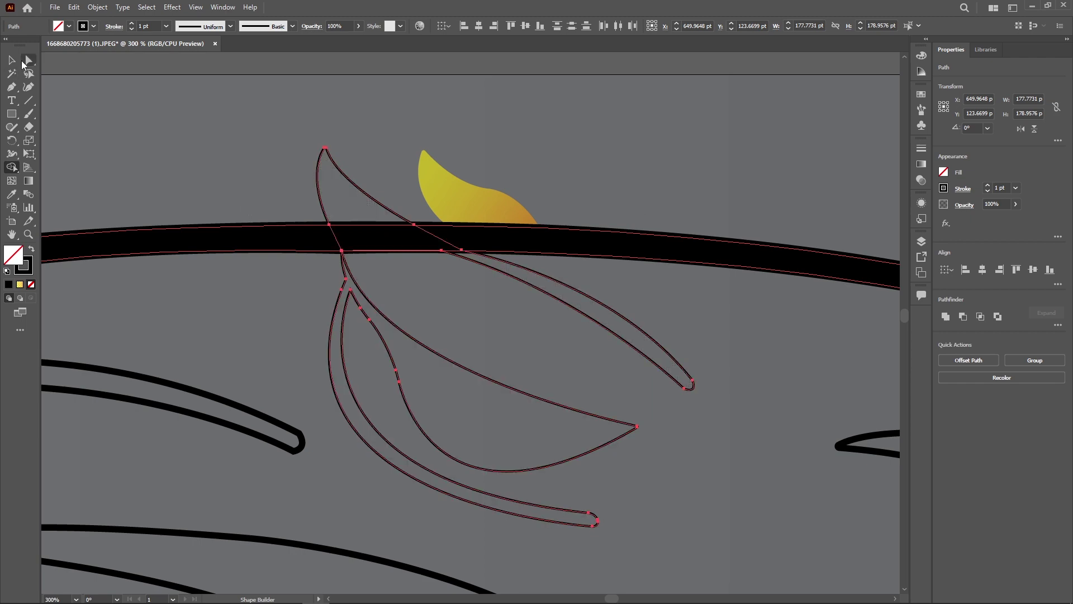
Adjust the anchor where the ear meets the band, then give the front ear a gradient
{"action": "left_click", "coordinate": [28, 60]}
{"action": "scroll", "coordinate": [301, 246], "scroll_direction": "up", "scroll_amount": 4}
{"action": "left_click", "coordinate": [469, 284]}
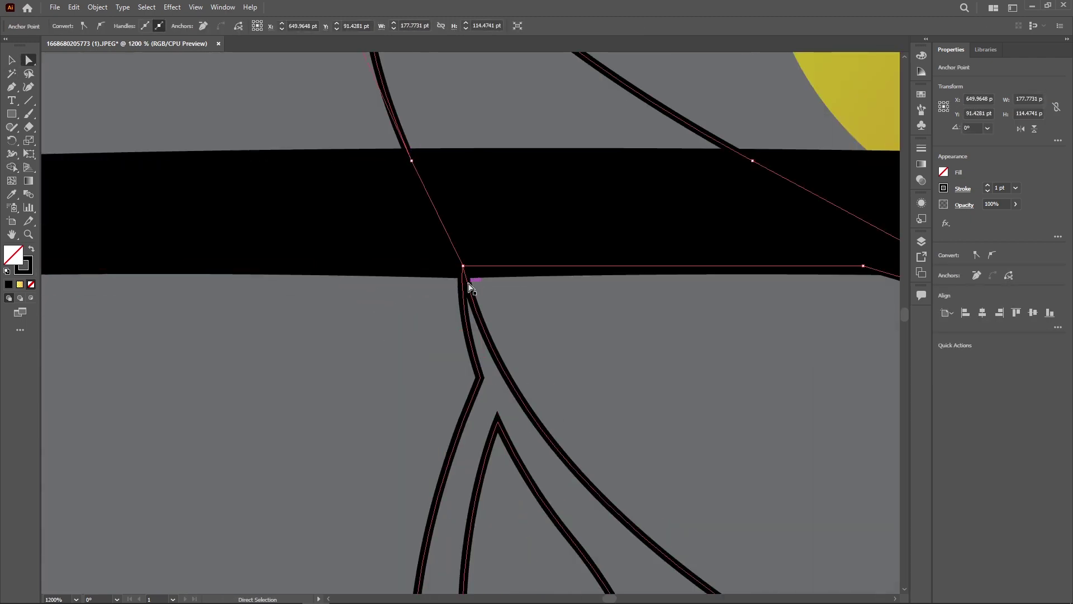
{"action": "key", "text": "v"}
{"action": "key", "text": "ctrl+0"}
{"action": "left_click", "coordinate": [448, 167]}
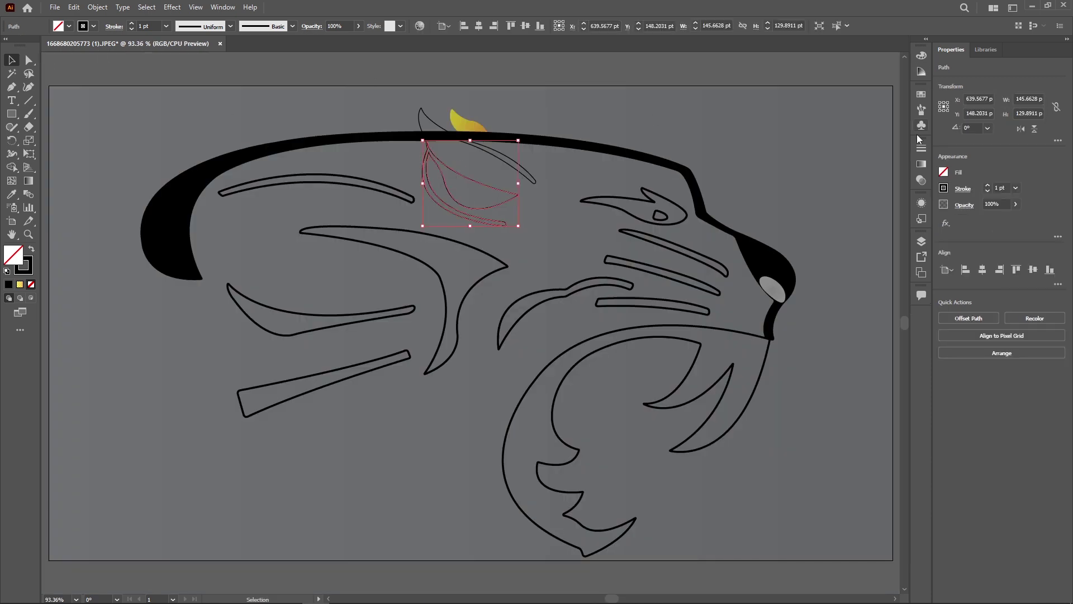
{"action": "left_click", "coordinate": [922, 164]}
Apply the yellow-to-orange gradient to the front ear with its right stop at 100% opacity
{"action": "left_click", "coordinate": [792, 163]}
{"action": "left_click", "coordinate": [863, 262]}
{"action": "left_click", "coordinate": [877, 335]}
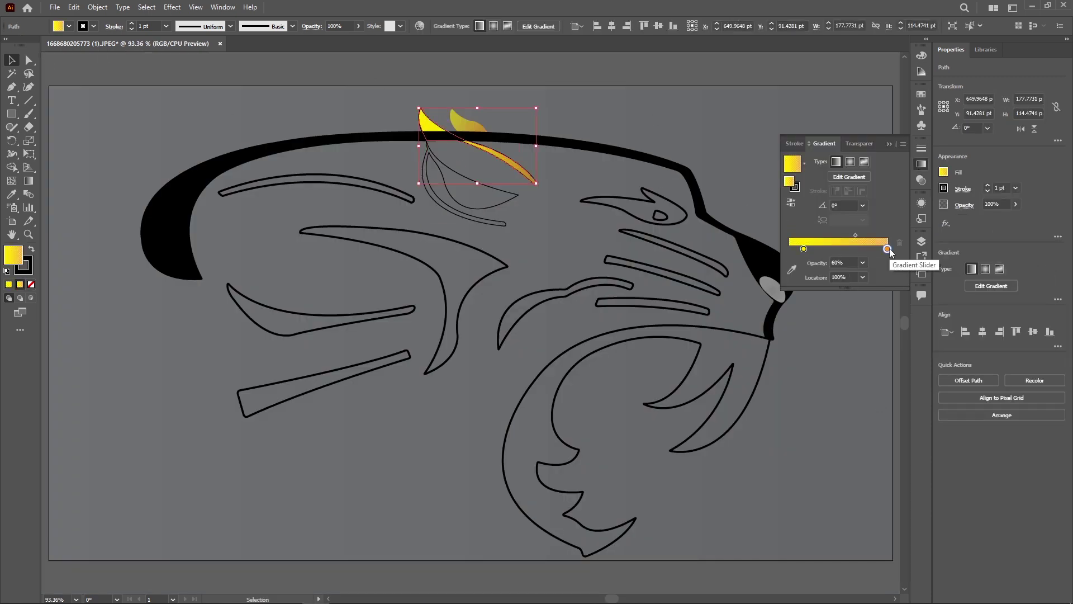
{"action": "left_click", "coordinate": [863, 262]}
{"action": "left_click", "coordinate": [877, 278]}
Set the front ear's stroke to None
{"action": "right_click", "coordinate": [486, 149]}
{"action": "key", "text": "Escape"}
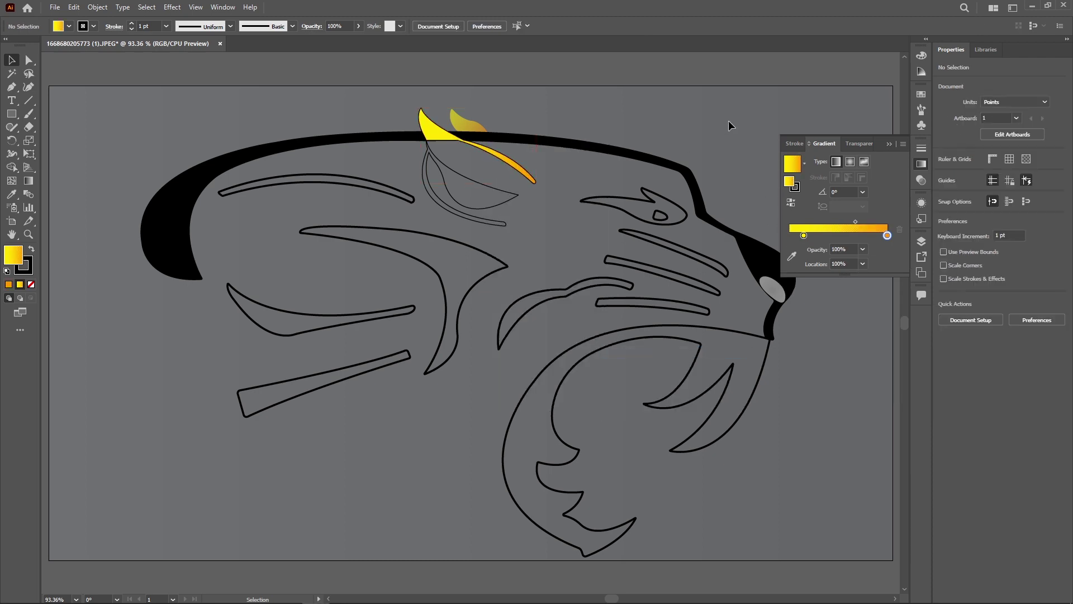
{"action": "key", "text": "a"}
{"action": "scroll", "coordinate": [472, 151], "scroll_direction": "up", "scroll_amount": 5}
{"action": "scroll", "coordinate": [354, 346], "scroll_direction": "up", "scroll_amount": 2}
{"action": "left_click", "coordinate": [131, 29]}
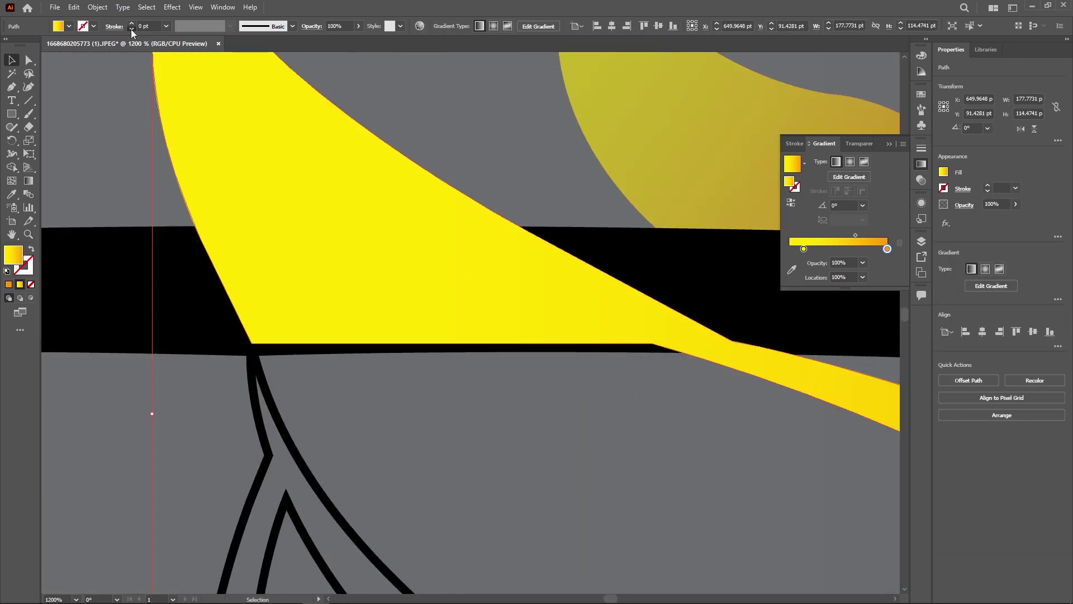
Drag the ear's bottom anchors onto the black band's lower edge
{"action": "key", "text": "ctrl+z"}
{"action": "key", "text": "a"}
{"action": "left_click", "coordinate": [253, 343]}
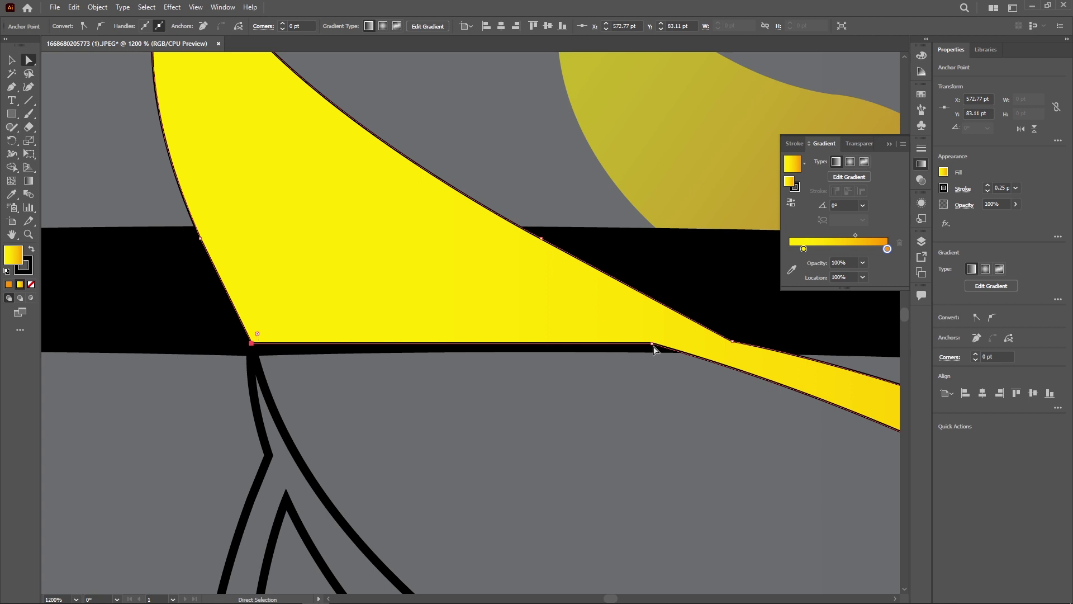
{"action": "left_click_drag", "start_coordinate": [653, 345], "coordinate": [676, 357]}
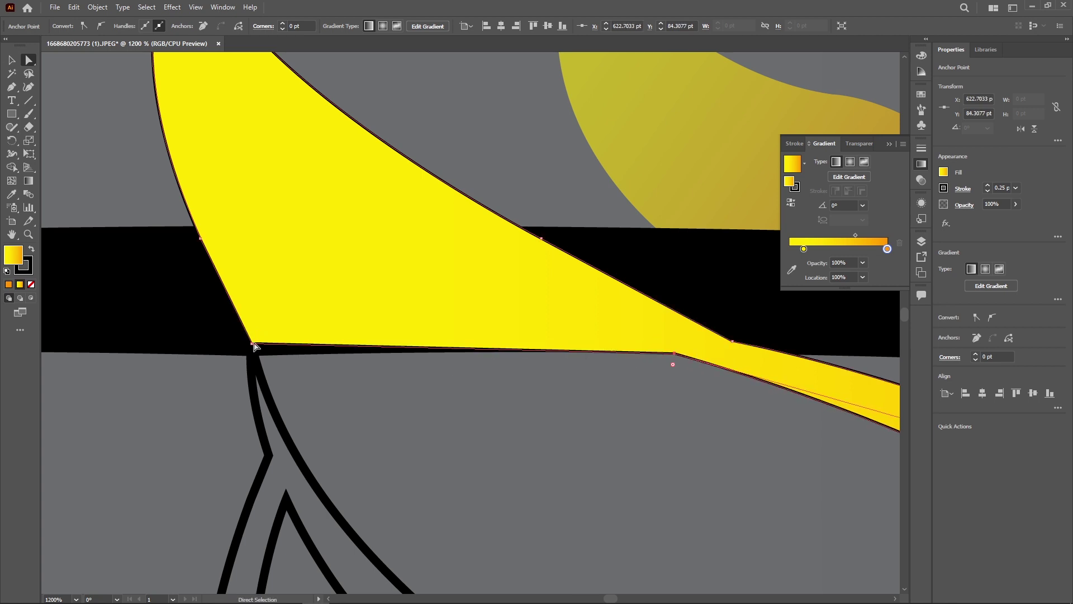
{"action": "left_click_drag", "start_coordinate": [253, 344], "coordinate": [253, 354]}
{"action": "left_click", "coordinate": [283, 363]}
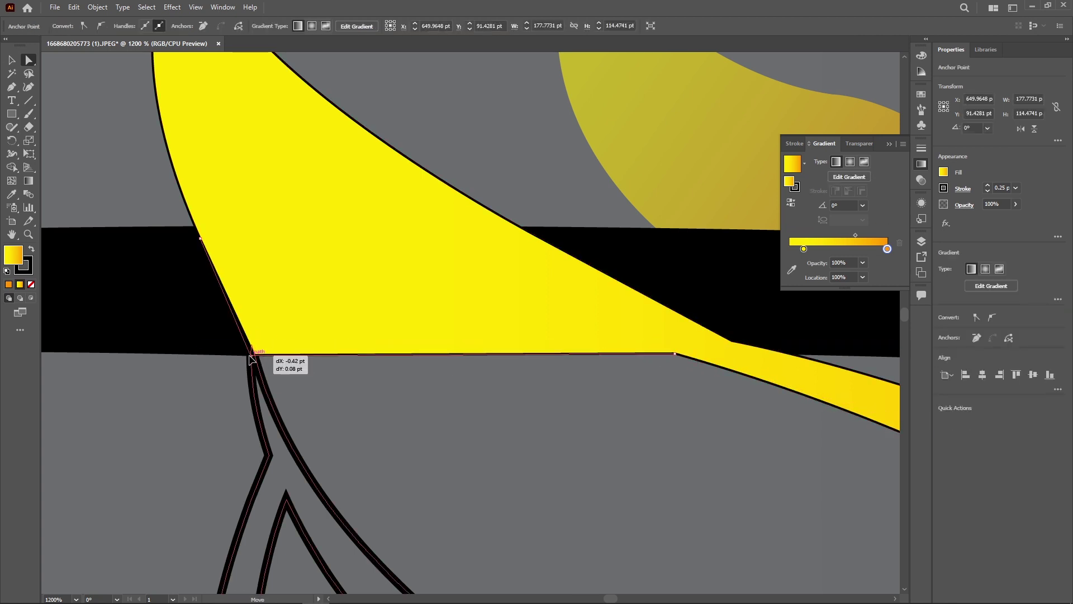
{"action": "key", "text": "ctrl+minus"}
{"action": "key", "text": "ctrl+minus"}
{"action": "key", "text": "ctrl+minus"}
Draw a new curved cheek shape following the ear from its orange tip to the lower tip
{"action": "left_click", "coordinate": [162, 168]}
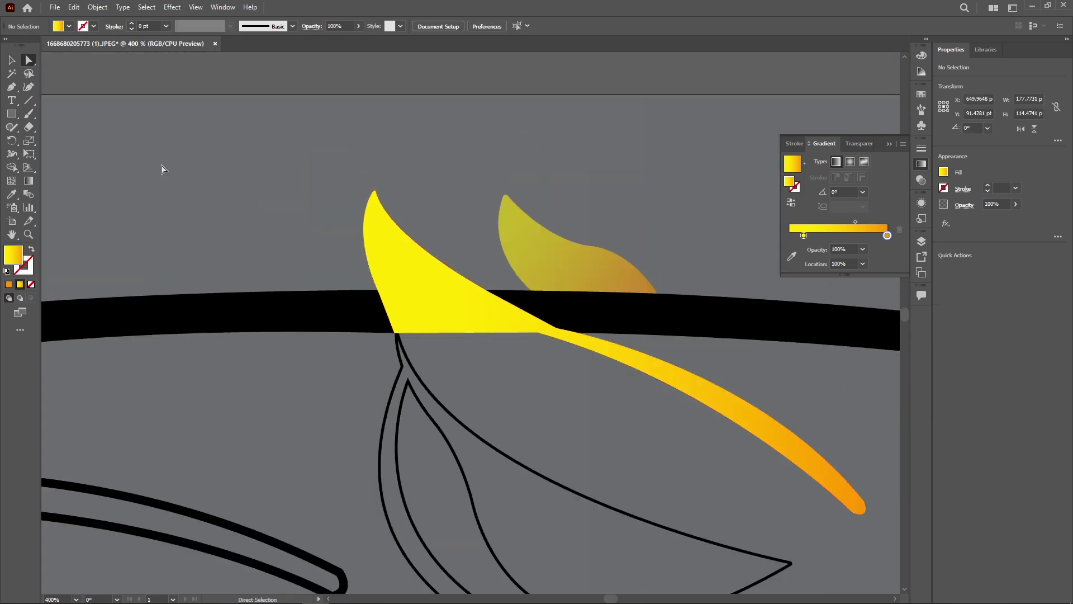
{"action": "scroll", "coordinate": [439, 291], "scroll_direction": "down", "scroll_amount": 2}
{"action": "scroll", "coordinate": [439, 291], "scroll_direction": "right", "scroll_amount": 2}
{"action": "left_click", "coordinate": [755, 444]}
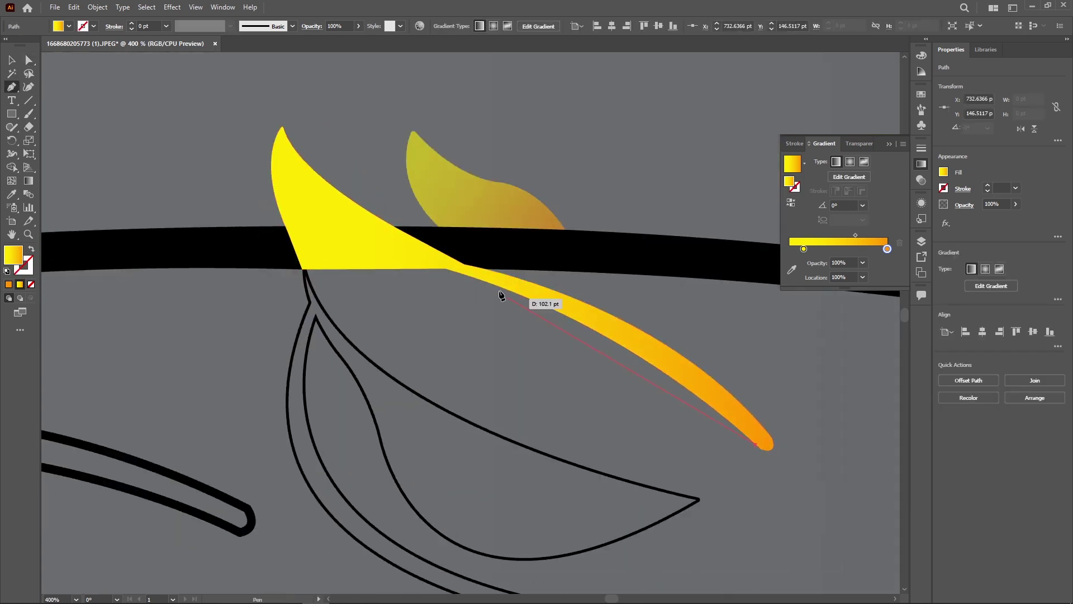
{"action": "left_click_drag", "start_coordinate": [260, 229], "coordinate": [442, 269]}
{"action": "left_click", "coordinate": [306, 271]}
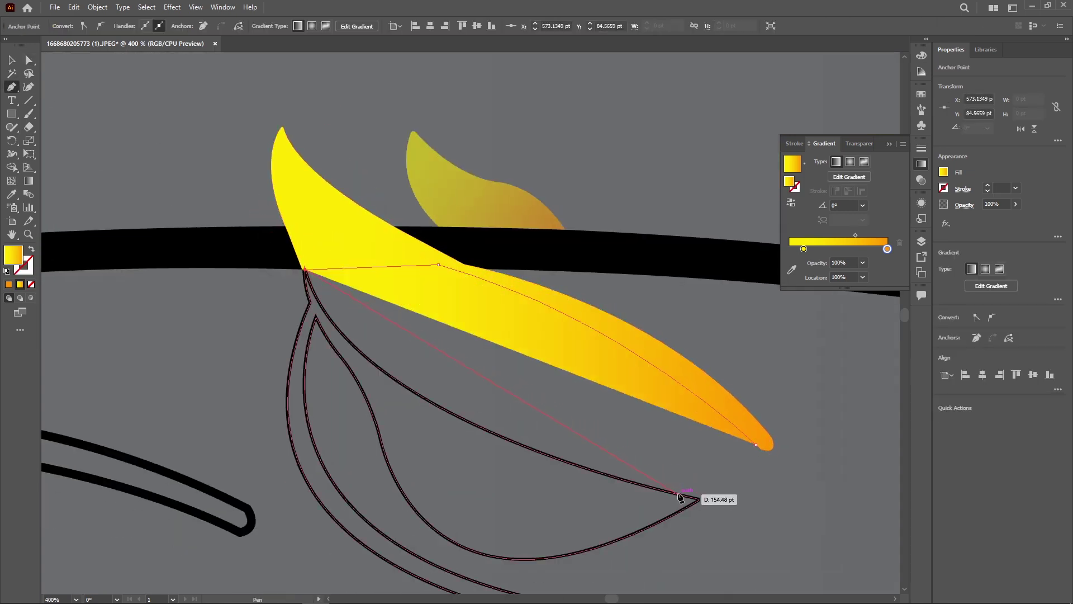
{"action": "left_click_drag", "start_coordinate": [678, 494], "coordinate": [799, 545]}
{"action": "left_click_drag", "start_coordinate": [780, 582], "coordinate": [780, 581]}
{"action": "left_click_drag", "start_coordinate": [437, 435], "coordinate": [515, 444]}
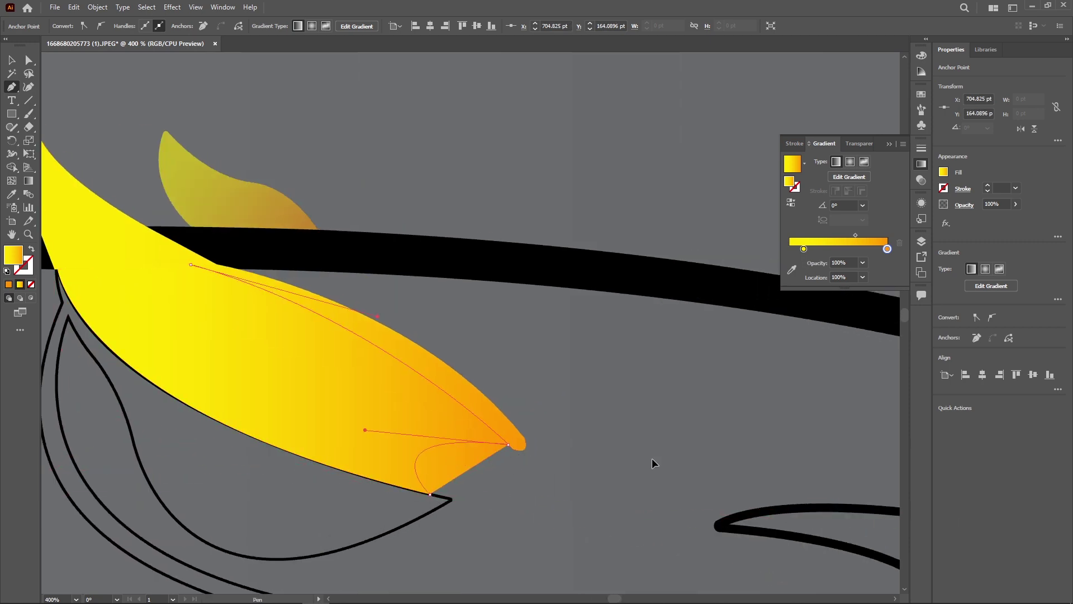
{"action": "left_click", "coordinate": [509, 444]}
{"action": "key", "text": "v"}
Run the cheek shape's gradient diagonally across it and edit the starting stop colour
{"action": "left_click", "coordinate": [491, 176]}
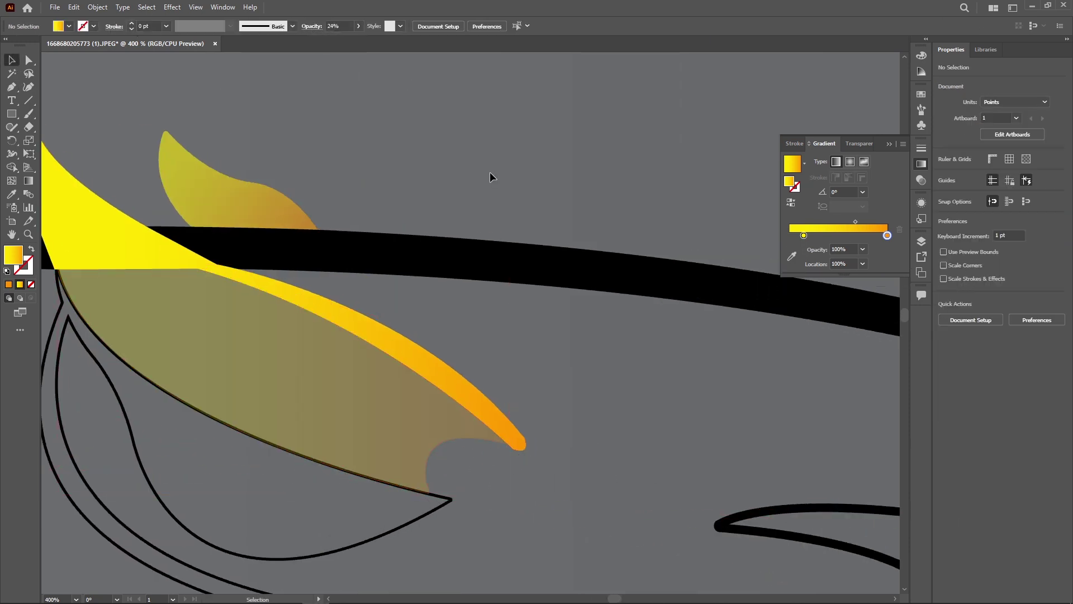
{"action": "scroll", "coordinate": [490, 177], "scroll_direction": "left", "scroll_amount": 5}
{"action": "left_click", "coordinate": [493, 312]}
{"action": "key", "text": "g"}
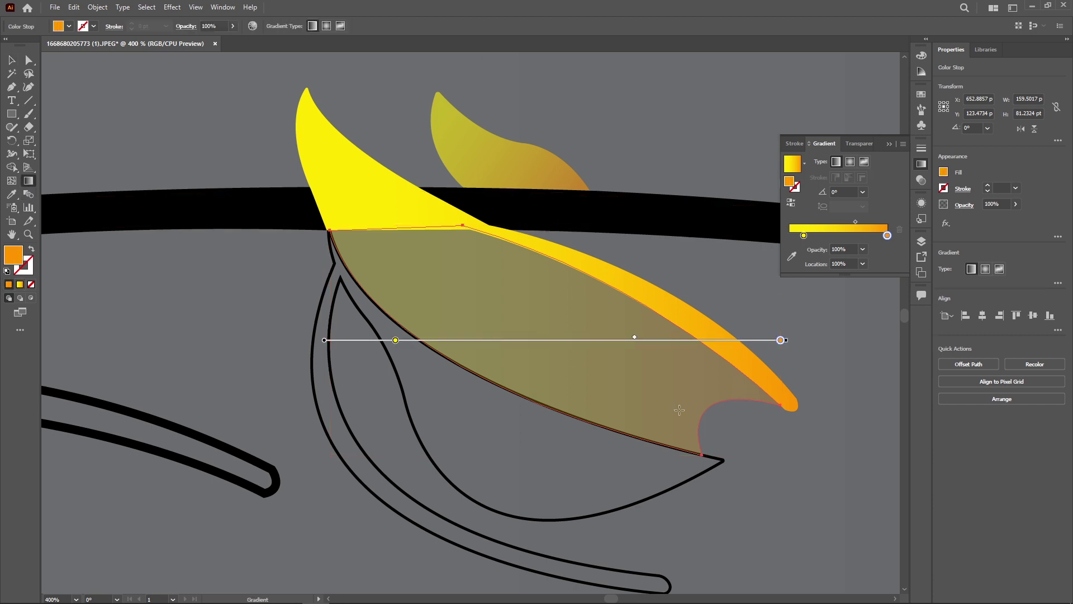
{"action": "left_click_drag", "start_coordinate": [709, 439], "coordinate": [366, 211]}
{"action": "double_click", "coordinate": [804, 235]}
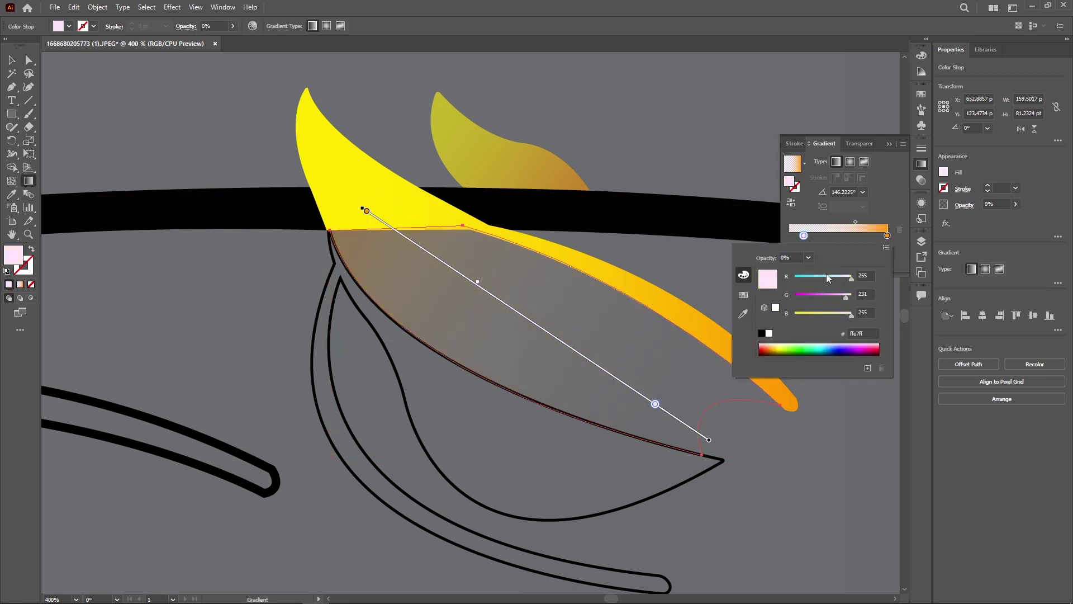
{"action": "left_click", "coordinate": [656, 405]}
{"action": "scroll", "coordinate": [495, 310], "scroll_direction": "up", "scroll_amount": 1}
{"action": "scroll", "coordinate": [494, 309], "scroll_direction": "left", "scroll_amount": 1}
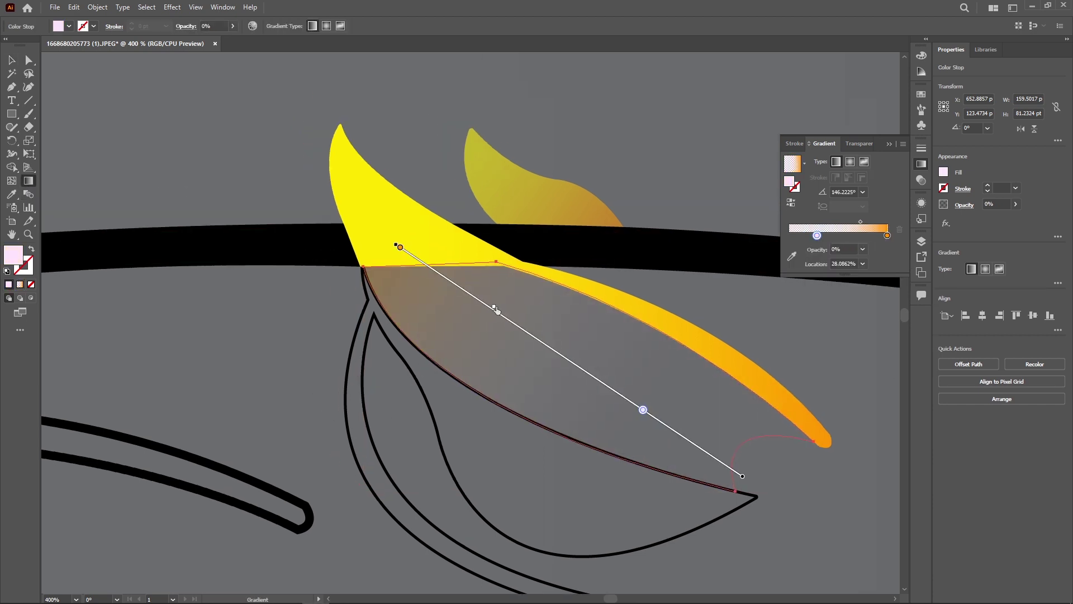
{"action": "key", "text": "v"}
Set the cheek shape's opacity to 57% and change its stacking order
{"action": "left_click", "coordinate": [358, 25]}
{"action": "left_click_drag", "start_coordinate": [315, 39], "coordinate": [338, 40]}
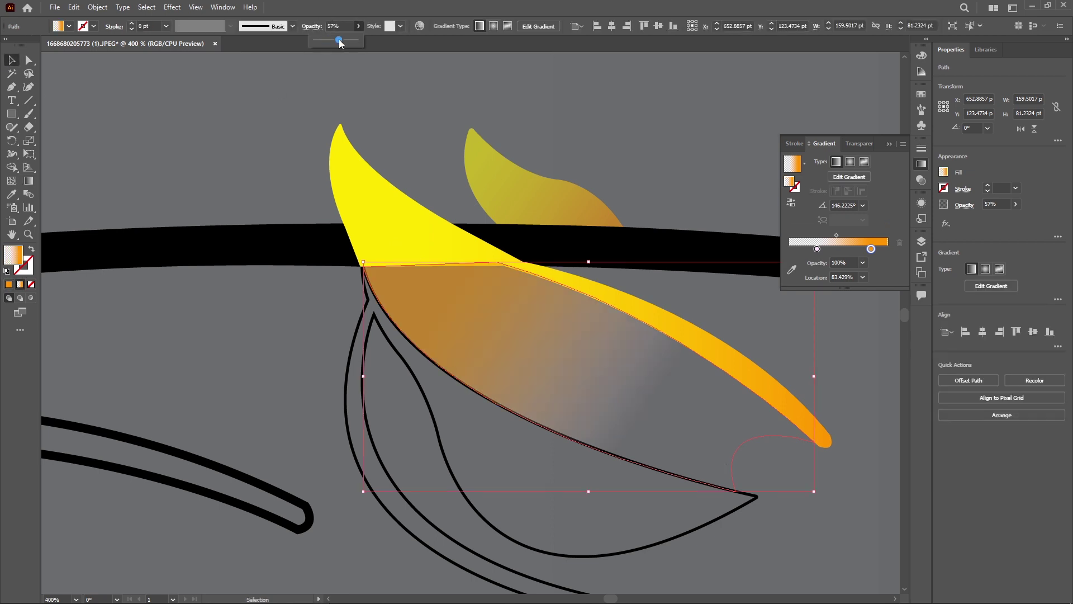
{"action": "right_click", "coordinate": [387, 196]}
{"action": "left_click", "coordinate": [525, 396]}
{"action": "left_click", "coordinate": [369, 308]}
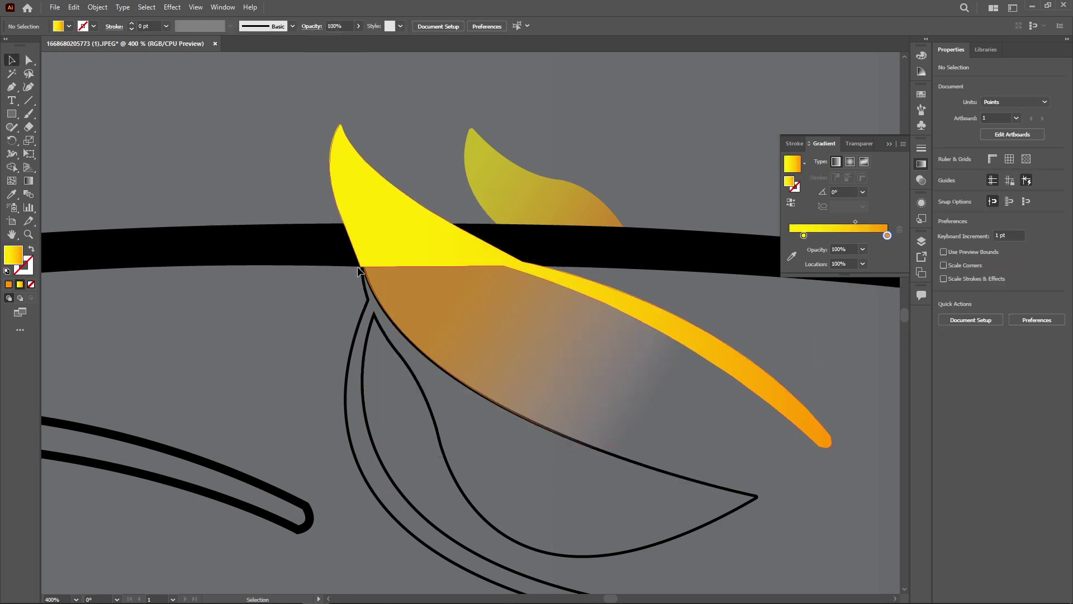
Bring the yellow ear shape forward one level
{"action": "right_click", "coordinate": [369, 311]}
{"action": "left_click", "coordinate": [684, 52]}
{"action": "left_click", "coordinate": [391, 210]}
{"action": "right_click", "coordinate": [391, 210]}
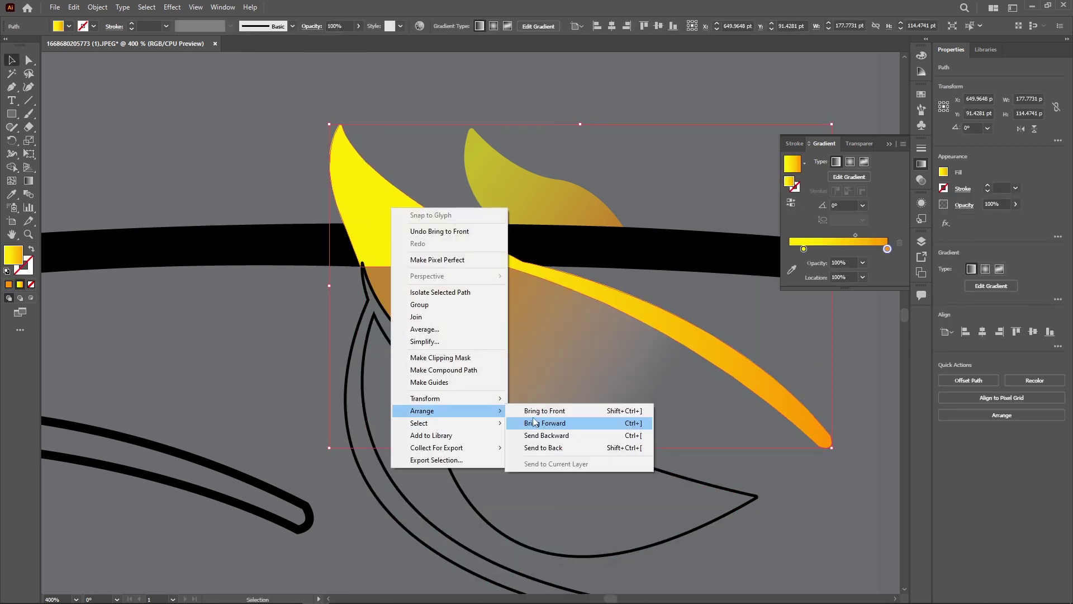
{"action": "left_click", "coordinate": [559, 424]}
{"action": "left_click", "coordinate": [763, 82]}
Shift the cheek gradient's start stop and midpoint
{"action": "left_click", "coordinate": [643, 335]}
{"action": "double_click", "coordinate": [816, 248]}
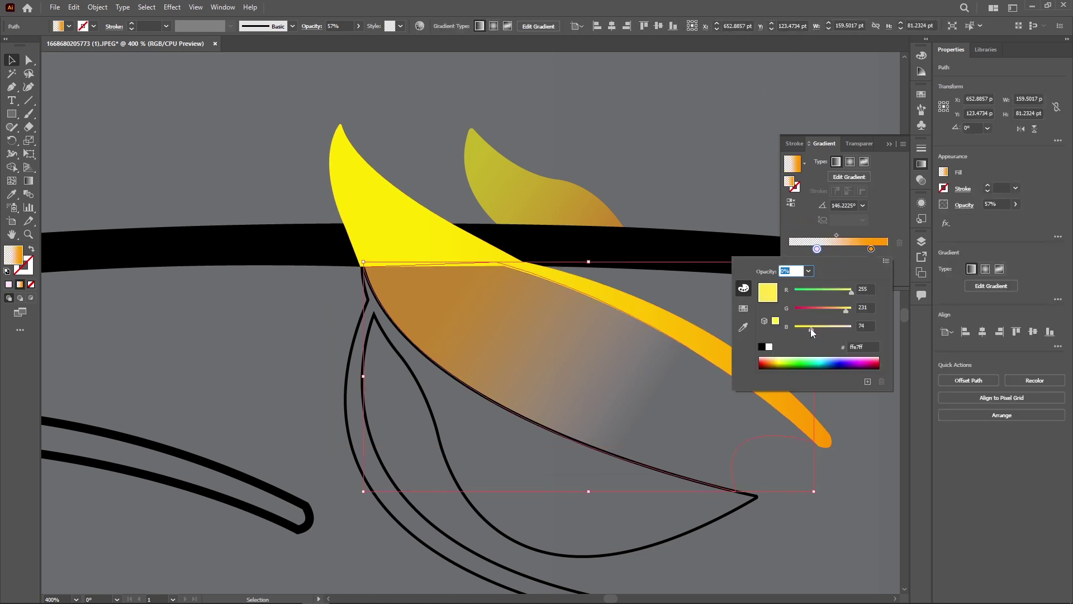
{"action": "mouse_move", "coordinate": [817, 248]}
{"action": "left_mouse_down"}
{"action": "mouse_move", "coordinate": [802, 248]}
{"action": "mouse_move", "coordinate": [851, 235]}
{"action": "mouse_move", "coordinate": [839, 237]}
{"action": "left_mouse_up"}
{"action": "key", "text": "ctrl+shift+a"}
Darken the gradient's end stop using HSB sliders and reposition the gradient's yellow start
{"action": "left_click", "coordinate": [564, 342]}
{"action": "double_click", "coordinate": [871, 248]}
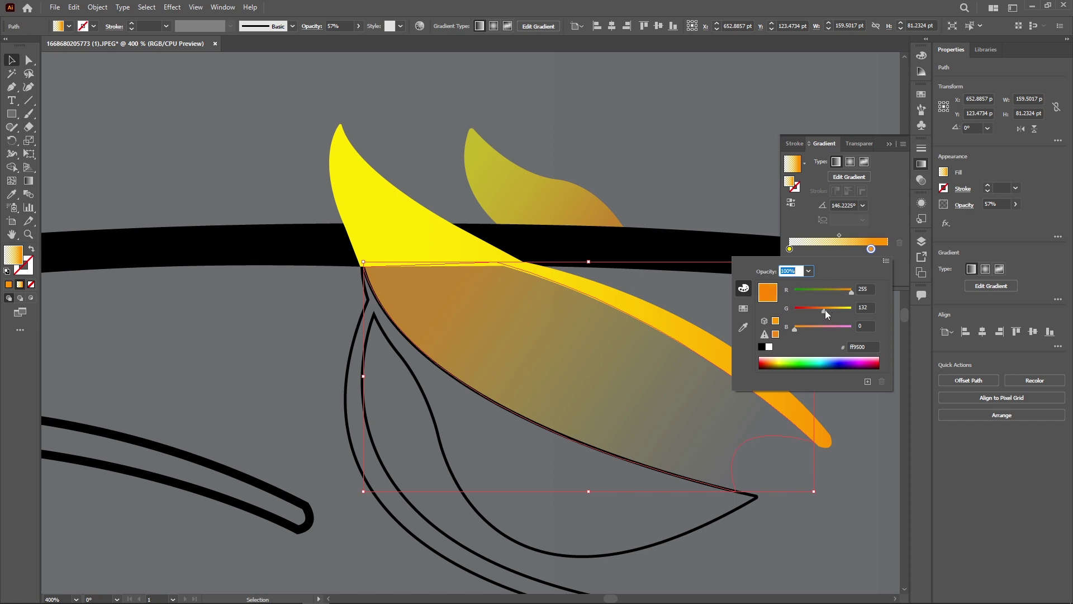
{"action": "left_click", "coordinate": [886, 261]}
{"action": "left_click", "coordinate": [918, 287]}
{"action": "left_click_drag", "start_coordinate": [851, 327], "coordinate": [836, 329]}
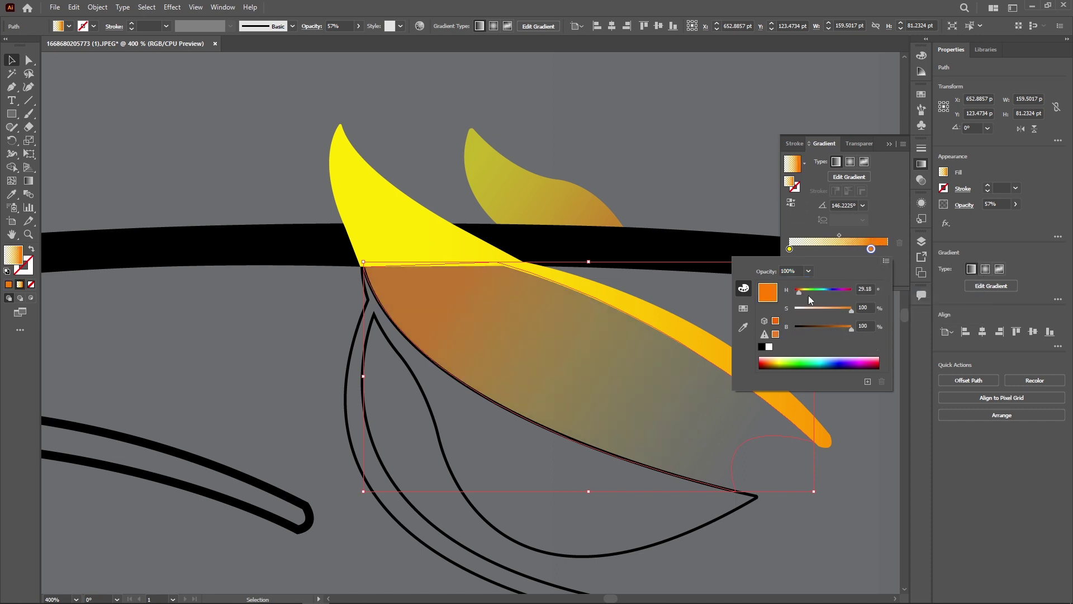
{"action": "left_click_drag", "start_coordinate": [808, 296], "coordinate": [800, 293]}
{"action": "key", "text": "Escape"}
{"action": "key", "text": "g"}
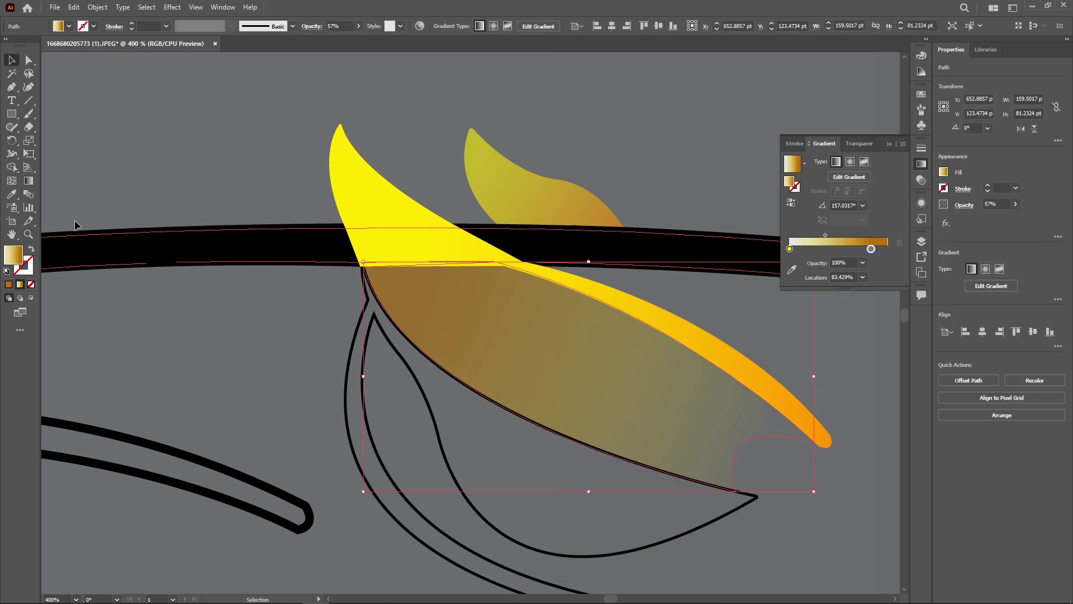
{"action": "left_click_drag", "start_coordinate": [765, 445], "coordinate": [735, 433]}
Give the lower leaf a gradient with a 100% opaque stop, running diagonally across it
{"action": "key", "text": "v"}
{"action": "scroll", "coordinate": [447, 335], "scroll_direction": "down", "scroll_amount": 3}
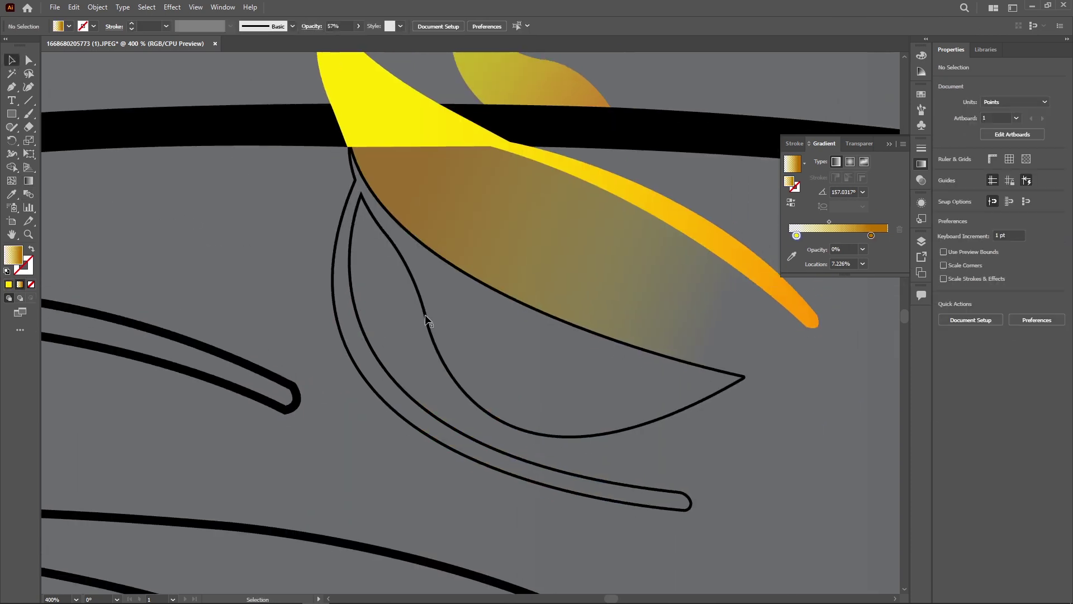
{"action": "left_click", "coordinate": [334, 326]}
{"action": "double_click", "coordinate": [796, 248]}
{"action": "left_click", "coordinate": [808, 271]}
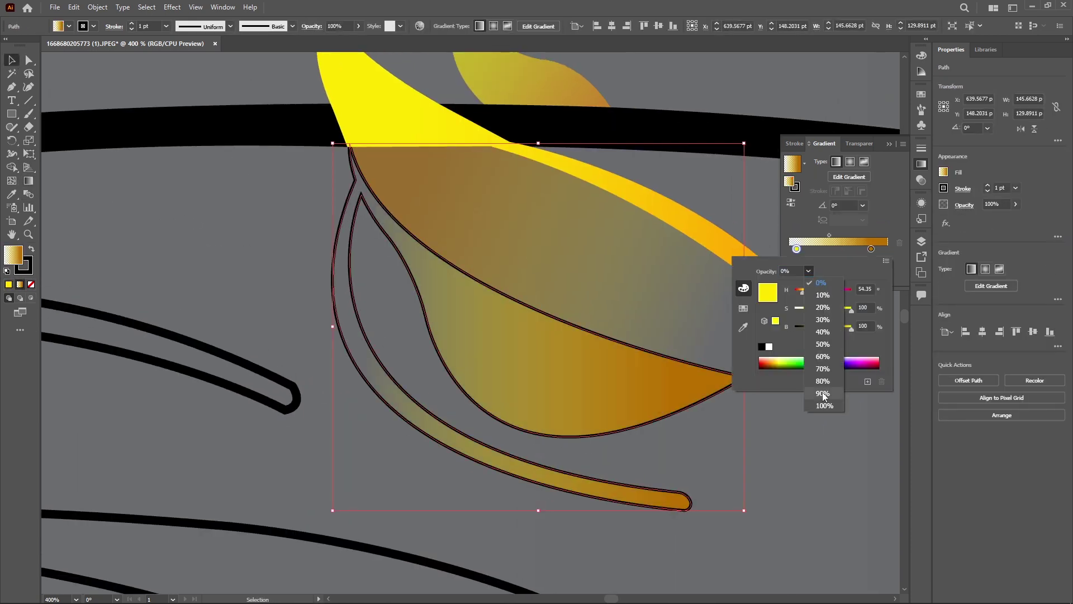
{"action": "left_click", "coordinate": [816, 406]}
{"action": "key", "text": "g"}
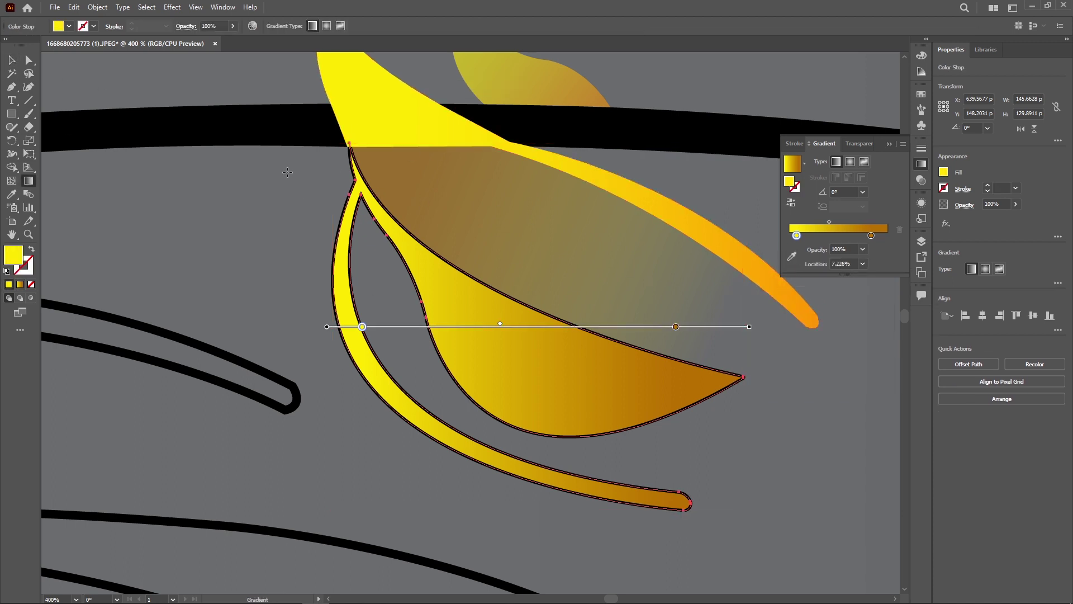
{"action": "left_click_drag", "start_coordinate": [303, 194], "coordinate": [648, 453]}
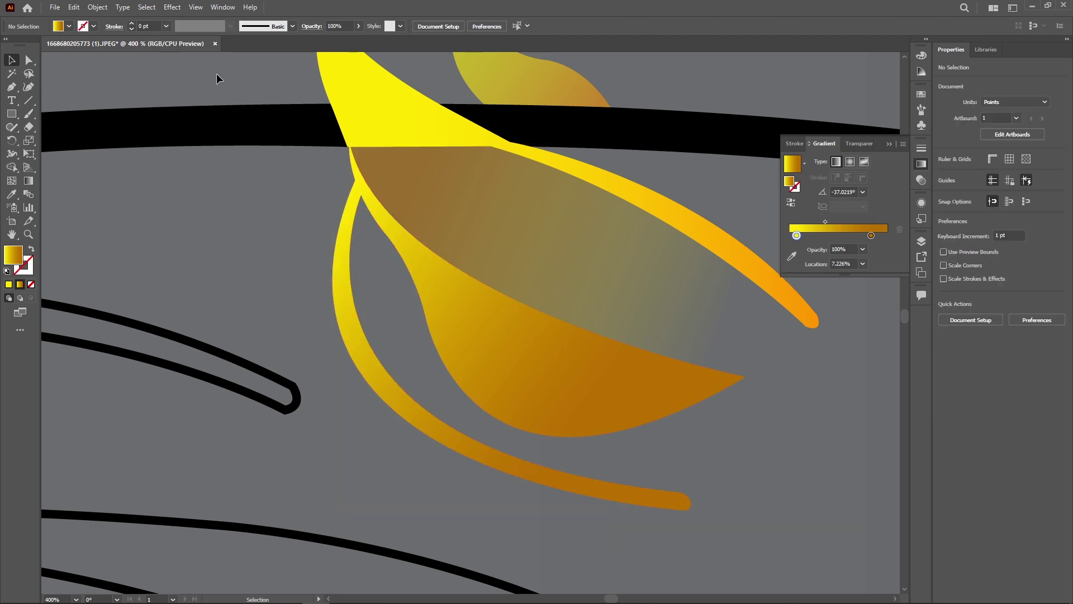
Reshape the leaf's curve and adjust the anchors where the leaf meets the stripe
{"action": "scroll", "coordinate": [321, 240], "scroll_direction": "up", "scroll_amount": 3}
{"action": "scroll", "coordinate": [413, 251], "scroll_direction": "down", "scroll_amount": 3}
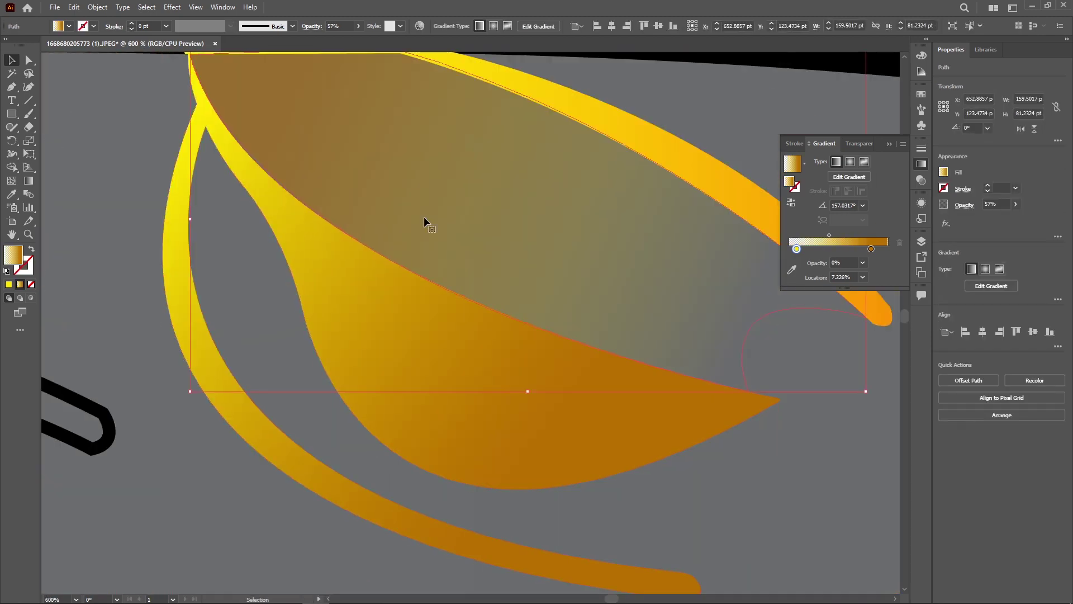
{"action": "key", "text": "a"}
{"action": "left_click_drag", "start_coordinate": [333, 179], "coordinate": [216, 275]}
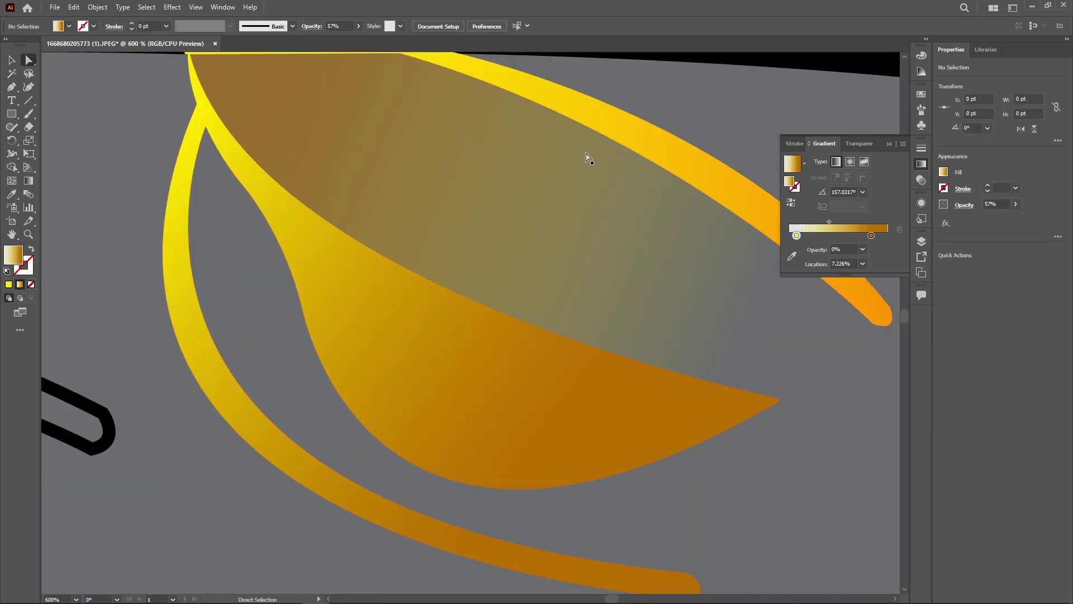
{"action": "scroll", "coordinate": [234, 224], "scroll_direction": "up", "scroll_amount": 3}
{"action": "left_click", "coordinate": [241, 200]}
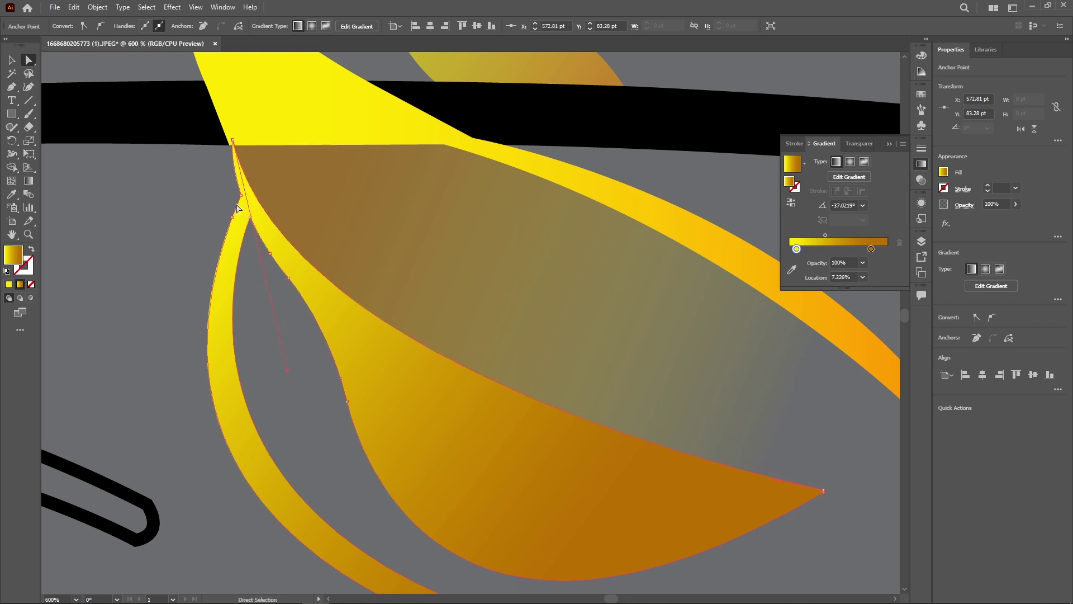
{"action": "left_click", "coordinate": [241, 194]}
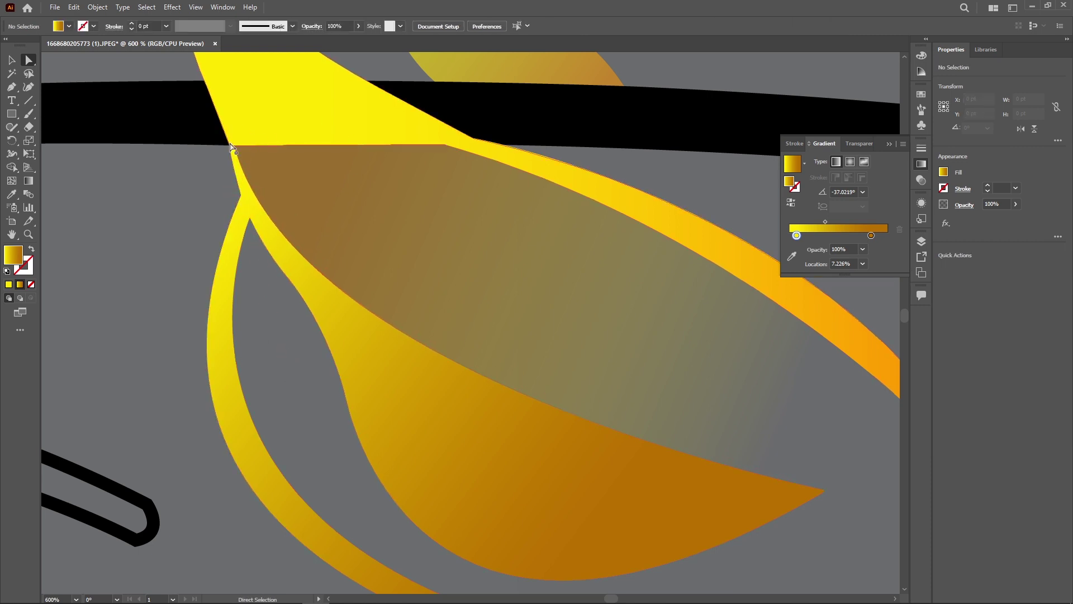
{"action": "scroll", "coordinate": [359, 76], "scroll_direction": "up", "scroll_amount": 4}
Darken the leaf's gradient by pulling the end stop inward and adding a darker third stop
{"action": "key", "text": "v"}
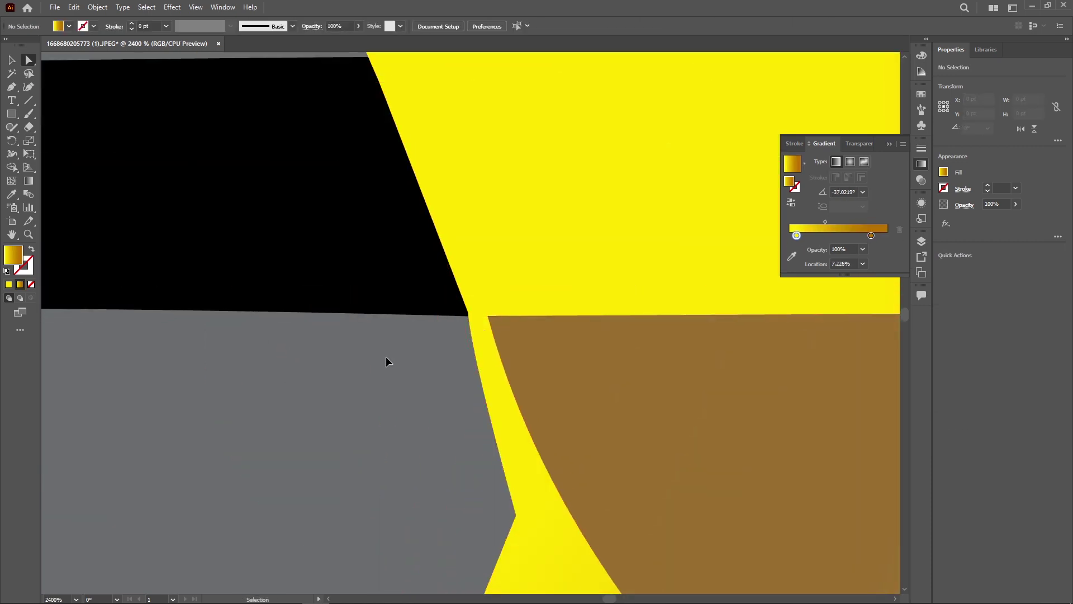
{"action": "scroll", "coordinate": [386, 357], "scroll_direction": "down", "scroll_amount": 3}
{"action": "scroll", "coordinate": [496, 511], "scroll_direction": "down", "scroll_amount": 2}
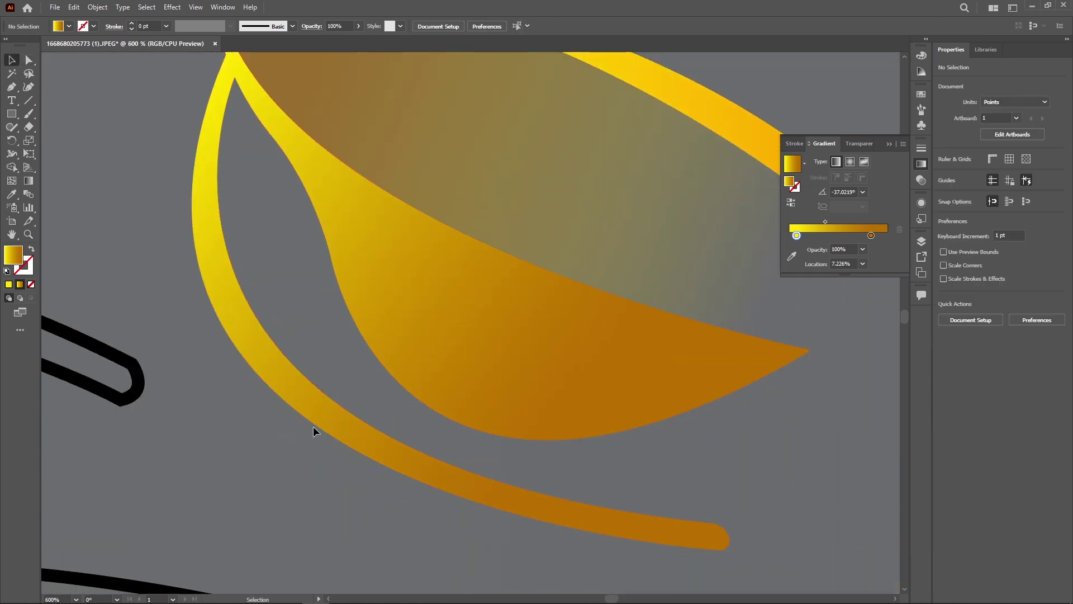
{"action": "key", "text": "g"}
{"action": "mouse_move", "coordinate": [576, 396]}
{"action": "left_mouse_down"}
{"action": "mouse_move", "coordinate": [442, 298]}
{"action": "mouse_move", "coordinate": [622, 433]}
{"action": "left_mouse_up"}
{"action": "double_click", "coordinate": [880, 235]}
{"action": "left_click_drag", "start_coordinate": [839, 314], "coordinate": [819, 316]}
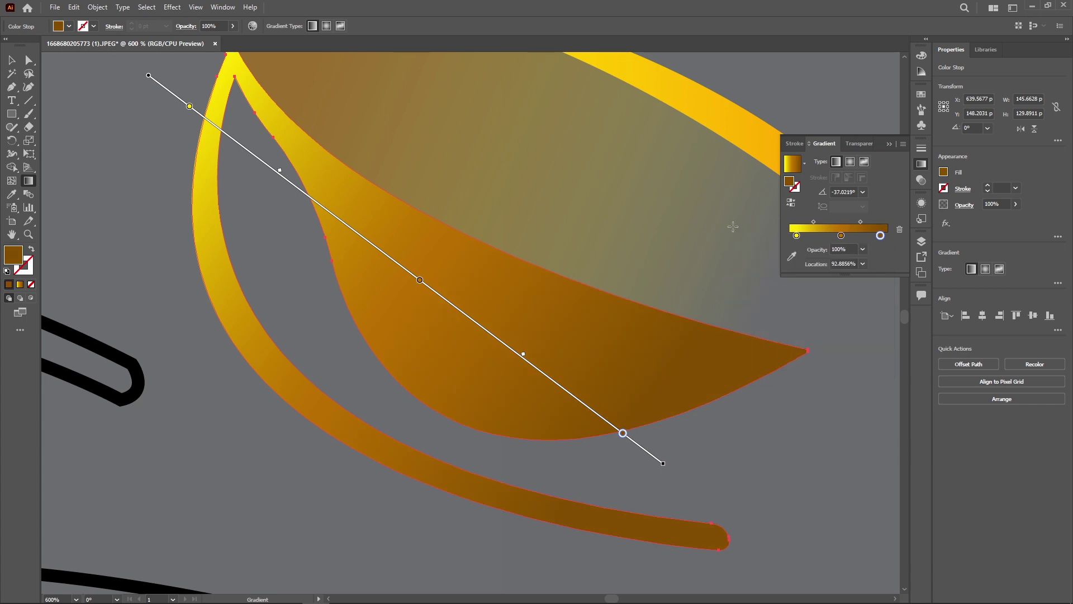
Close the stop colour settings, zoom out to the whole head and select the eye
{"action": "key", "text": "v"}
{"action": "left_click", "coordinate": [841, 423]}
{"action": "key", "text": "ctrl+1"}
{"action": "left_click", "coordinate": [594, 334]}
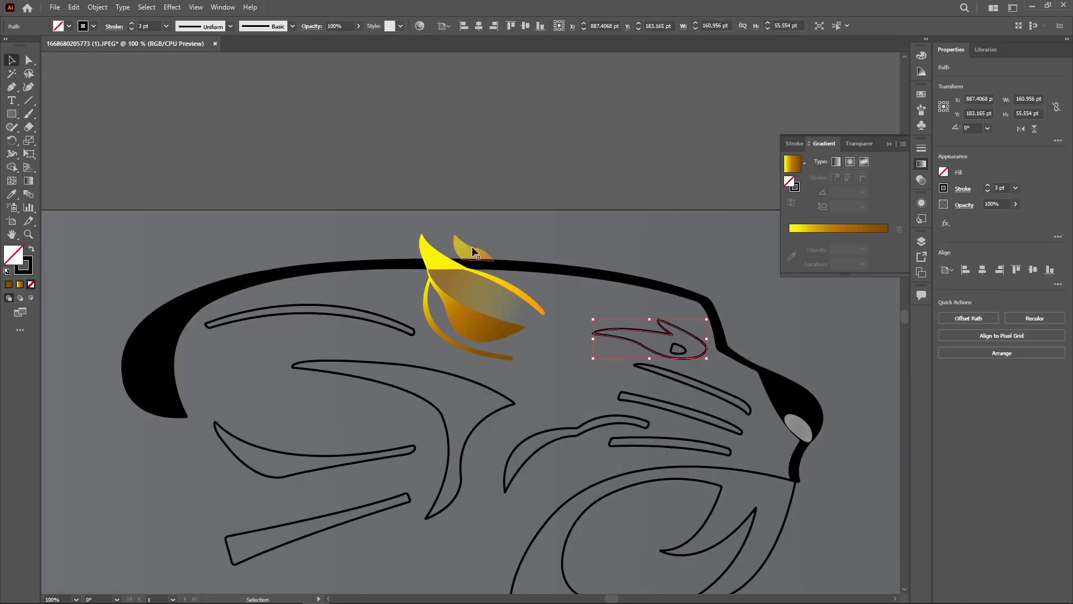
Give the eye a gradient fill running from black to dark grey
{"action": "left_click", "coordinate": [829, 231]}
{"action": "double_click", "coordinate": [841, 248]}
{"action": "double_click", "coordinate": [880, 248]}
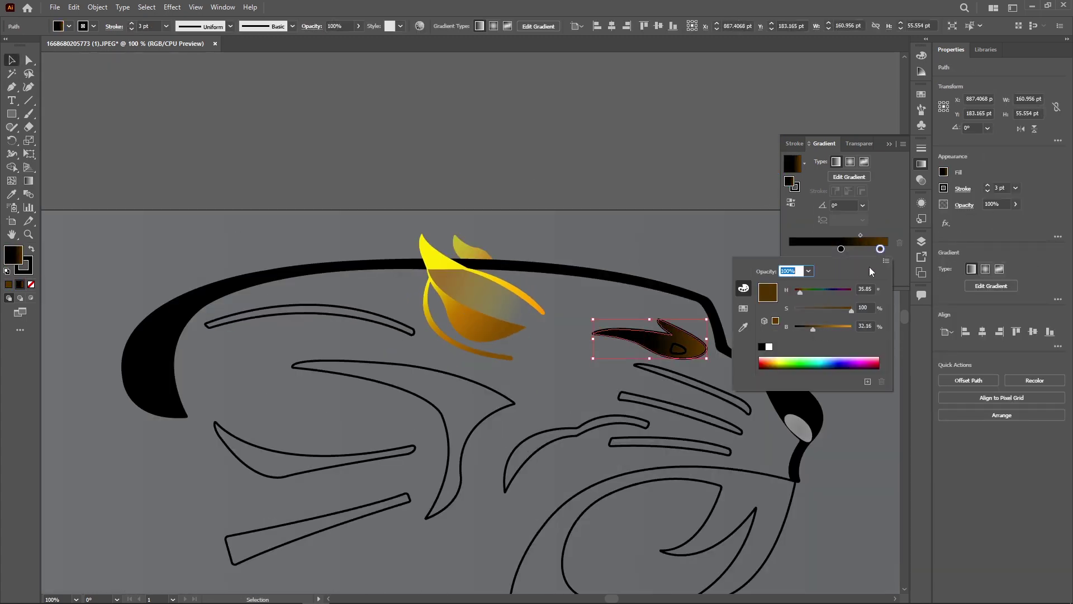
{"action": "left_click", "coordinate": [886, 261]}
{"action": "left_click", "coordinate": [917, 263]}
{"action": "key", "text": "Escape"}
Slant the eye's gradient and reverse it so it darkens toward the front
{"action": "key", "text": "g"}
{"action": "scroll", "coordinate": [648, 341], "scroll_direction": "up", "scroll_amount": 2}
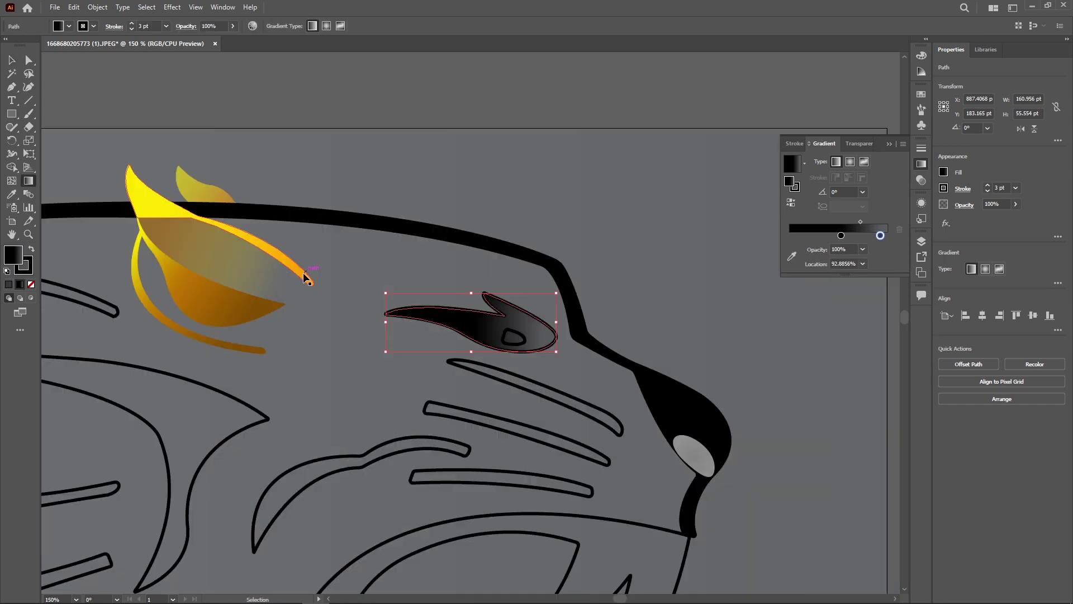
{"action": "scroll", "coordinate": [648, 341], "scroll_direction": "up", "scroll_amount": 2}
{"action": "left_click_drag", "start_coordinate": [372, 295], "coordinate": [664, 366]}
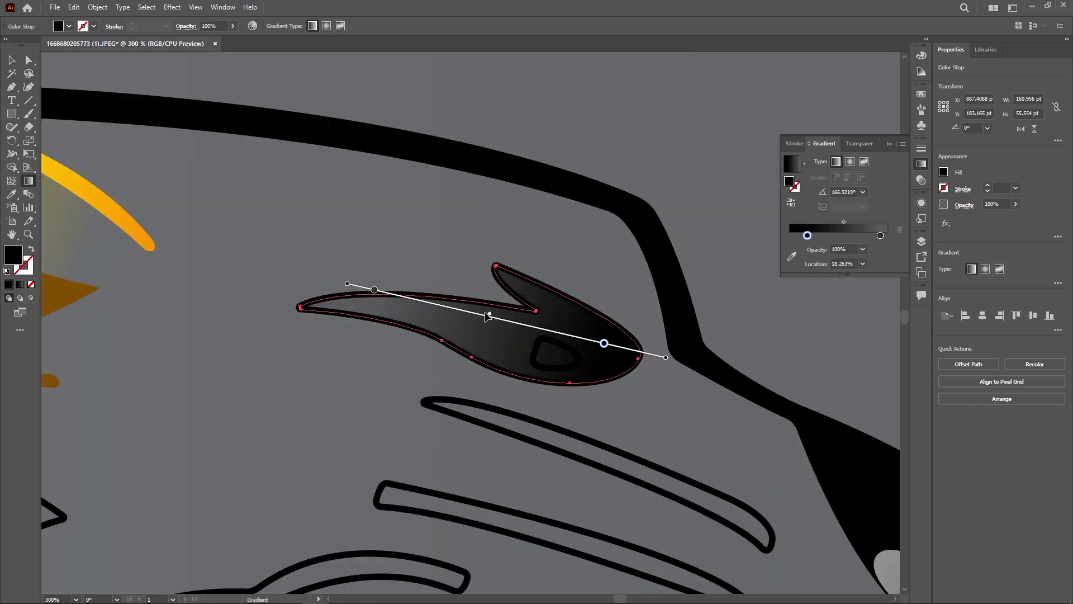
{"action": "left_click_drag", "start_coordinate": [556, 330], "coordinate": [299, 281]}
{"action": "key", "text": "v"}
Give the small shape inside the eye a white radial gradient
{"action": "left_click", "coordinate": [545, 365]}
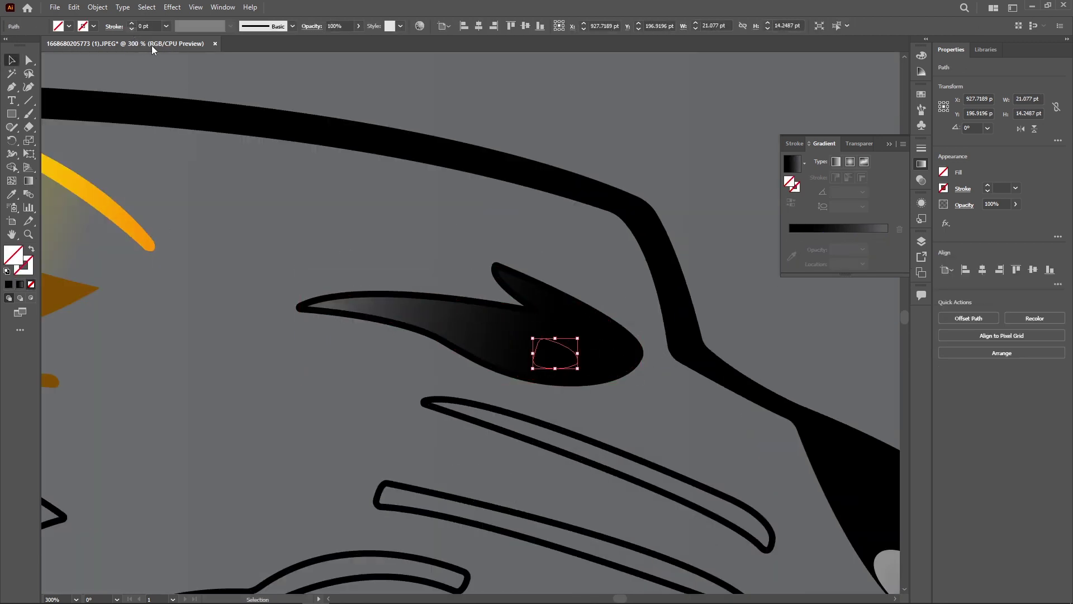
{"action": "left_click", "coordinate": [792, 163]}
{"action": "double_click", "coordinate": [879, 248]}
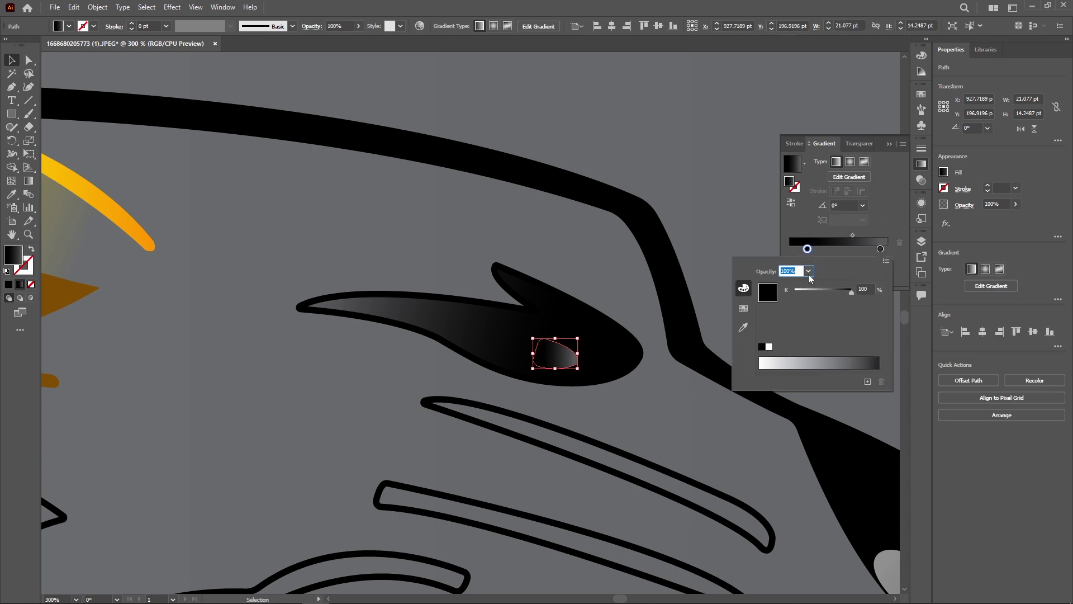
{"action": "left_click", "coordinate": [849, 178]}
{"action": "key", "text": "ctrl+plus"}
{"action": "key", "text": "ctrl+plus"}
{"action": "key", "text": "ctrl+plus"}
{"action": "mouse_move", "coordinate": [473, 323]}
{"action": "left_mouse_down"}
{"action": "mouse_move", "coordinate": [491, 327]}
{"action": "mouse_move", "coordinate": [468, 323]}
{"action": "left_mouse_up"}
{"action": "key", "text": "v"}
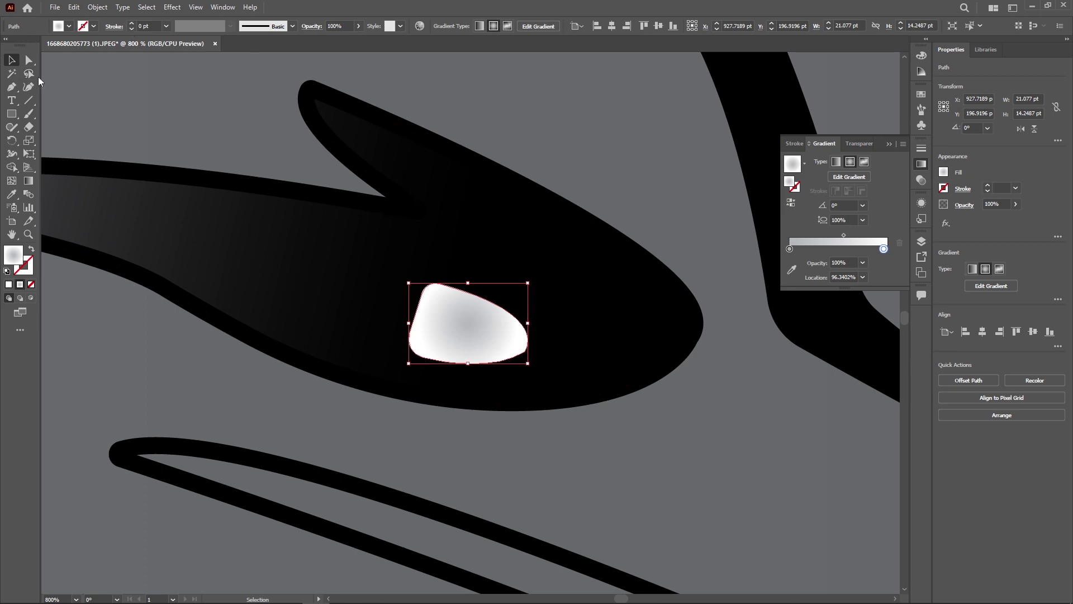
Lower the inner eye shape's opacity to 66%, then deselect and zoom back out
{"action": "left_click_drag", "start_coordinate": [347, 42], "coordinate": [342, 42]}
{"action": "left_click", "coordinate": [413, 106]}
{"action": "key", "text": "ctrl+minus"}
{"action": "key", "text": "ctrl+minus"}
{"action": "key", "text": "ctrl+minus"}
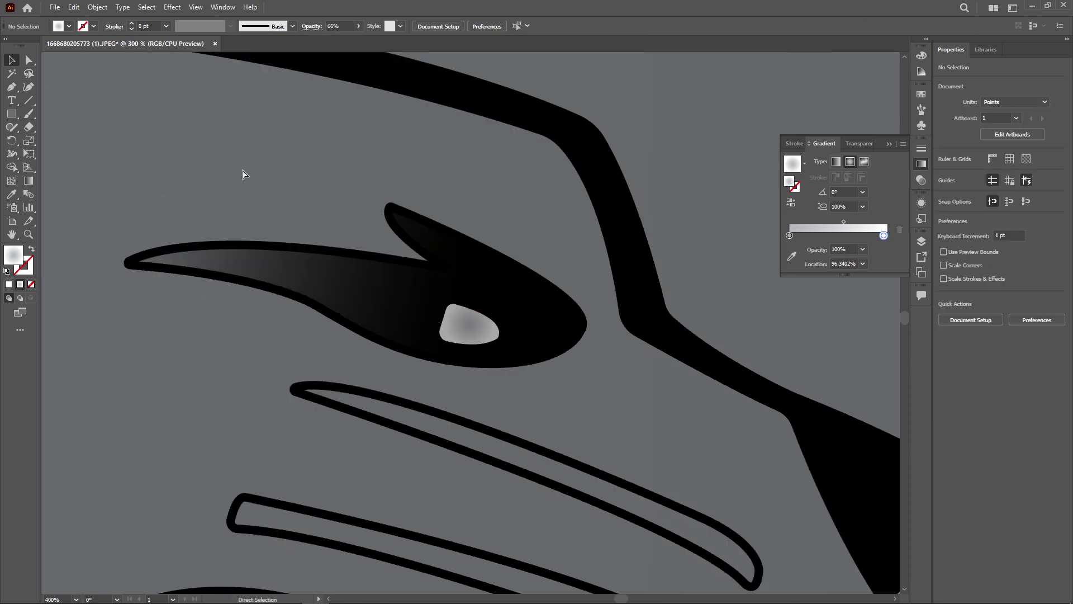
{"action": "left_click", "coordinate": [464, 325]}
{"action": "scroll", "coordinate": [211, 115], "scroll_direction": "left", "scroll_amount": 3}
{"action": "left_click", "coordinate": [407, 175]}
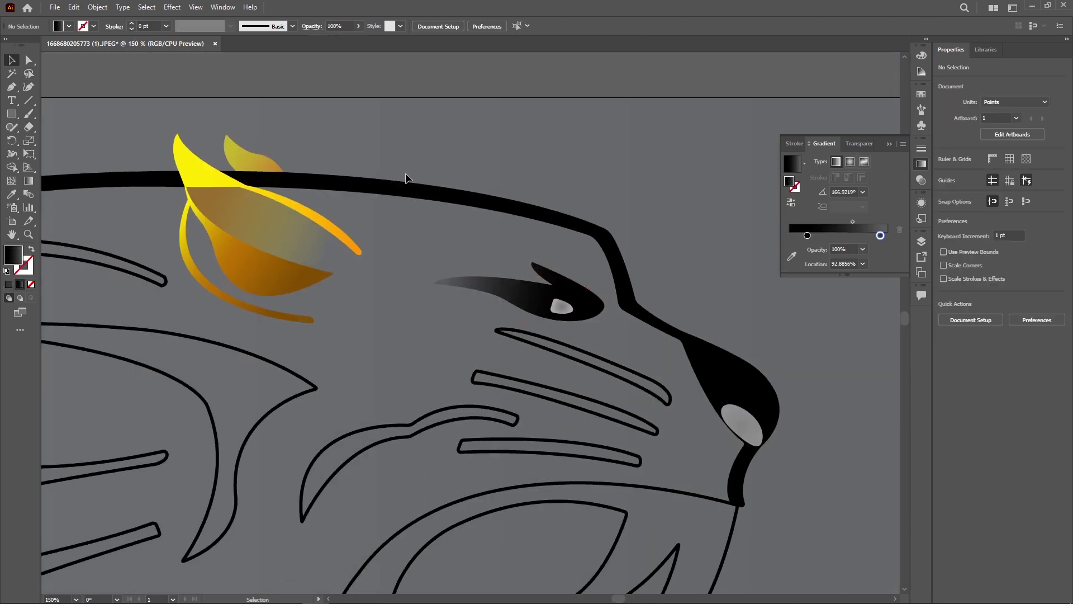
{"action": "scroll", "coordinate": [595, 273], "scroll_direction": "down", "scroll_amount": 2}
Give the top whisker a black gradient running along its length
{"action": "left_click", "coordinate": [595, 272]}
{"action": "left_click", "coordinate": [825, 230]}
{"action": "left_click", "coordinate": [28, 180]}
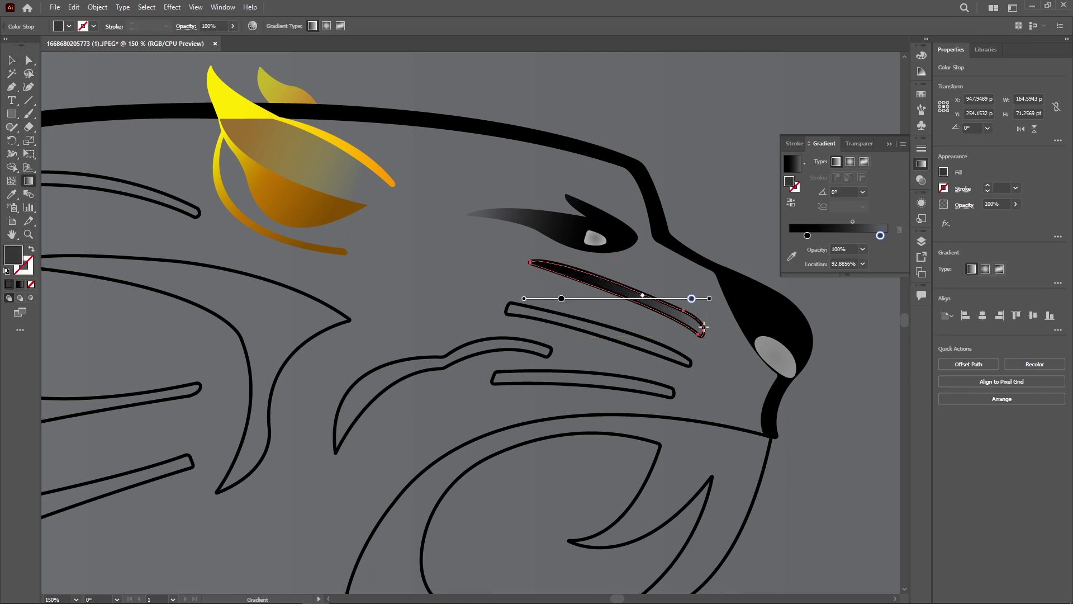
{"action": "mouse_move", "coordinate": [714, 332]}
{"action": "left_mouse_down"}
{"action": "mouse_move", "coordinate": [531, 256]}
{"action": "mouse_move", "coordinate": [547, 263]}
{"action": "left_mouse_up"}
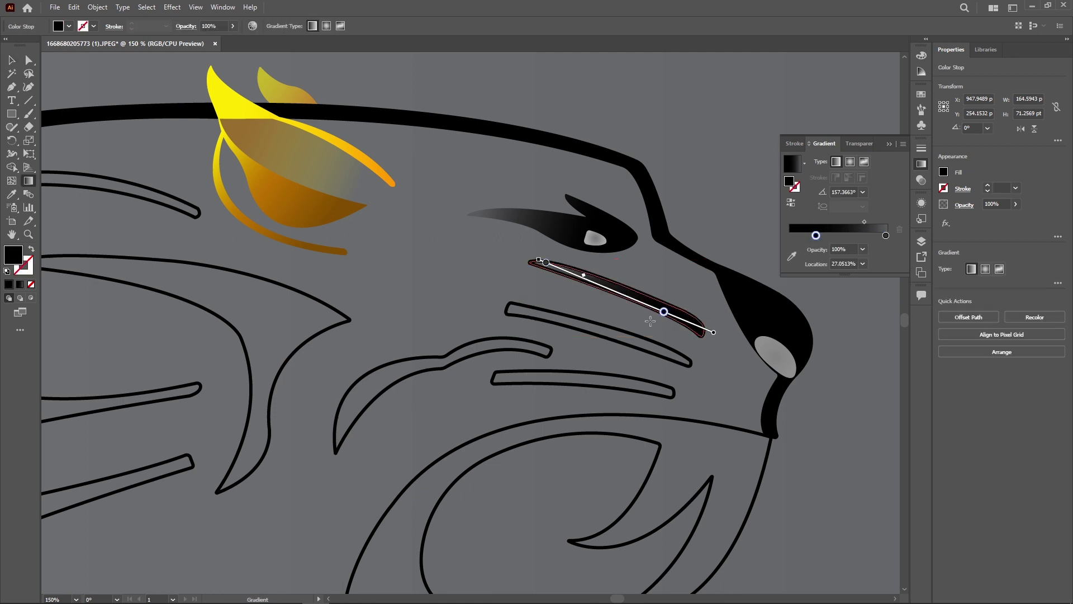
Eyedropper the top whisker's black gradient onto the middle and bottom whiskers, then level the middle one
{"action": "left_click", "coordinate": [615, 334]}
{"action": "key", "text": "i"}
{"action": "left_click", "coordinate": [615, 290]}
{"action": "left_click", "coordinate": [583, 383], "text": "ctrl"}
{"action": "left_click", "coordinate": [615, 334]}
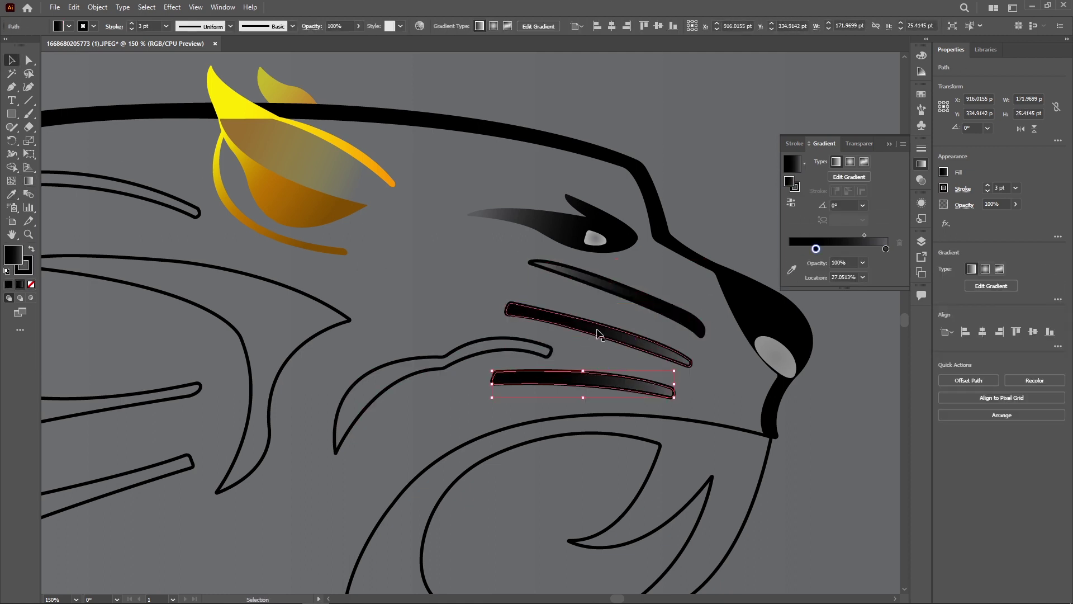
{"action": "key", "text": "g"}
{"action": "left_click", "coordinate": [656, 341]}
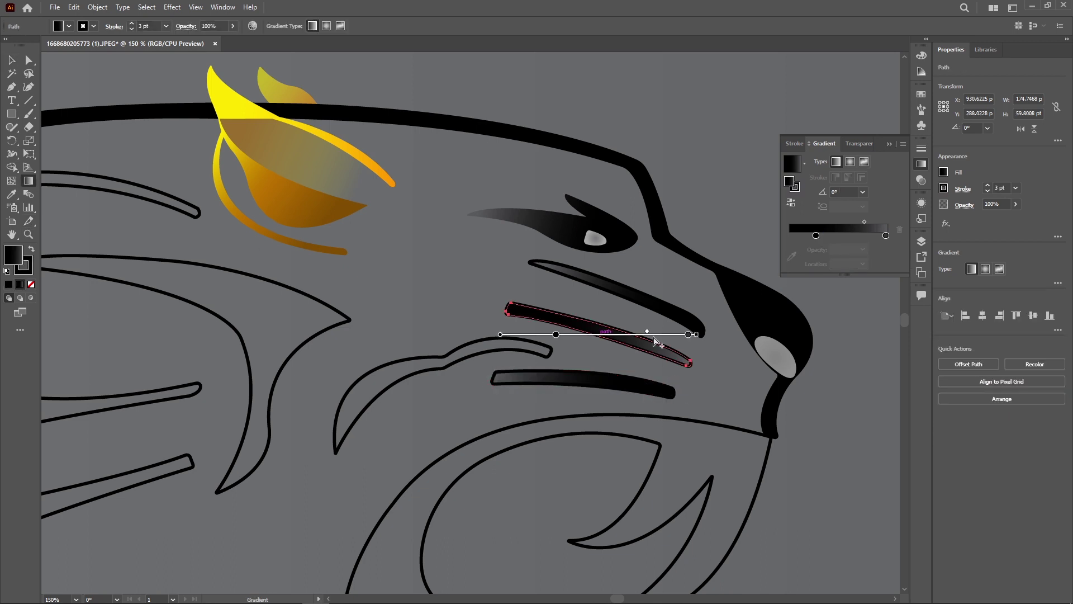
{"action": "key", "text": "v"}
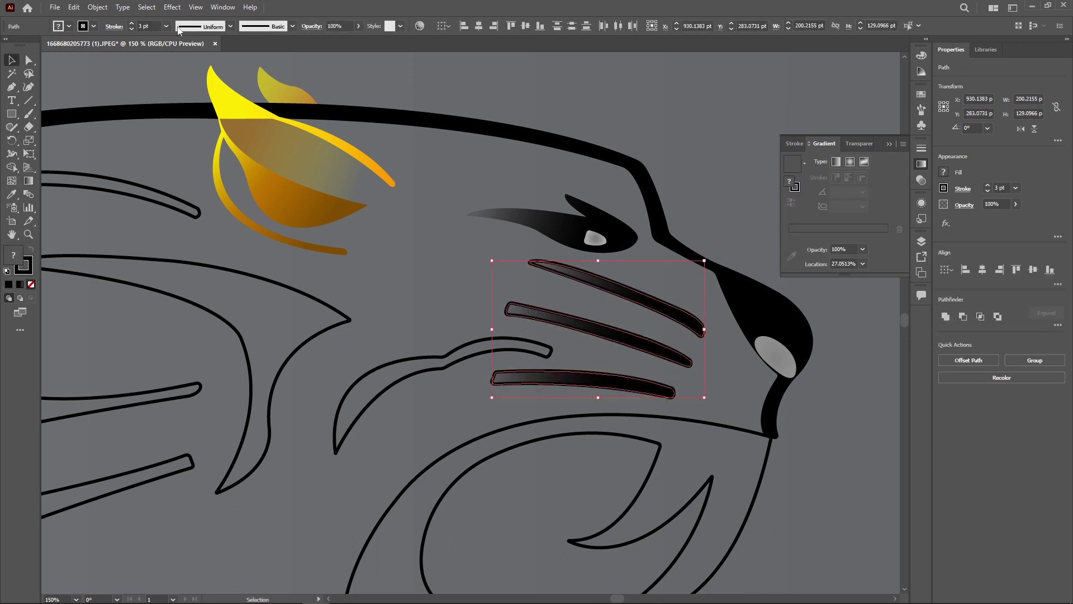
{"action": "left_click", "coordinate": [751, 96]}
Scroll around the head with the Direct Selection tool to review the whiskers
{"action": "scroll", "coordinate": [668, 305], "scroll_direction": "down", "scroll_amount": 3}
{"action": "key", "text": "a"}
{"action": "scroll", "coordinate": [575, 319], "scroll_direction": "up", "scroll_amount": 4}
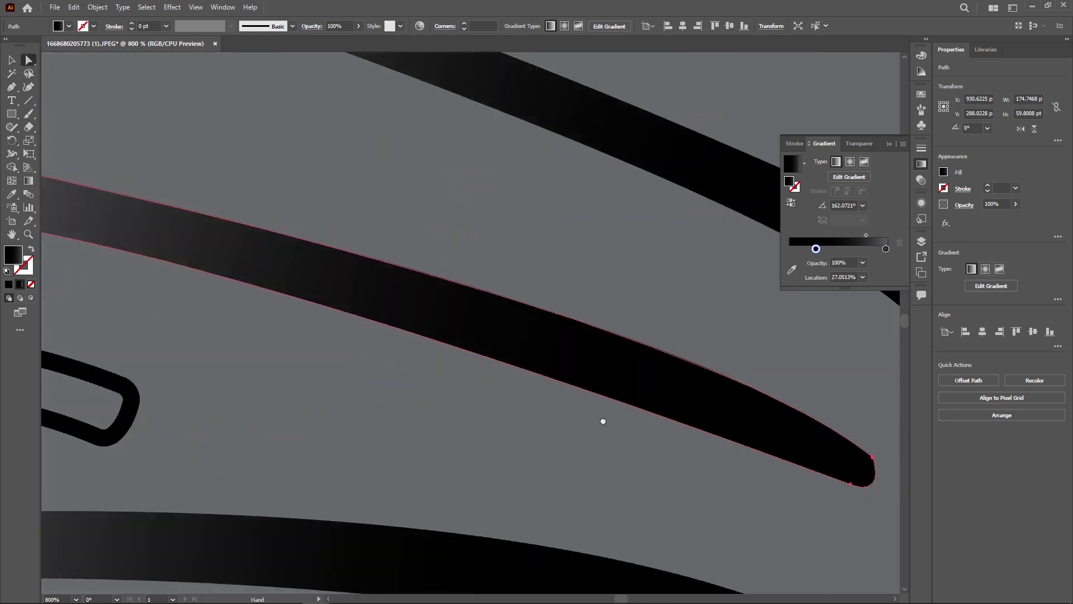
{"action": "scroll", "coordinate": [604, 422], "scroll_direction": "up", "scroll_amount": 3}
{"action": "scroll", "coordinate": [638, 398], "scroll_direction": "down", "scroll_amount": 4}
Fill the jaw with a near-white to white gradient and remove its black outline
{"action": "scroll", "coordinate": [621, 347], "scroll_direction": "down", "scroll_amount": 3}
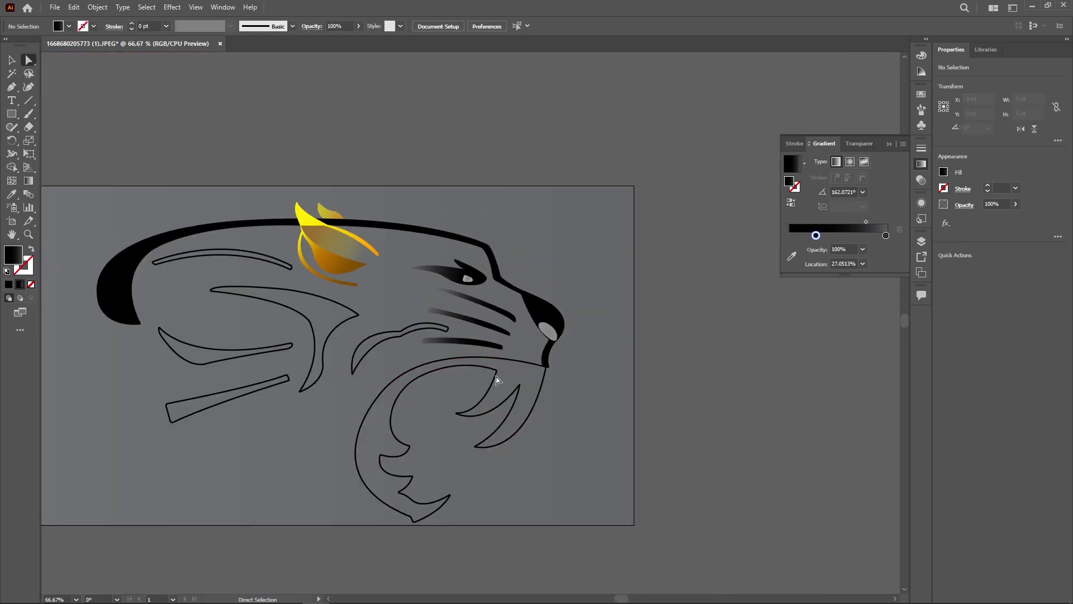
{"action": "key", "text": "v"}
{"action": "left_click", "coordinate": [450, 386]}
{"action": "left_click", "coordinate": [820, 250]}
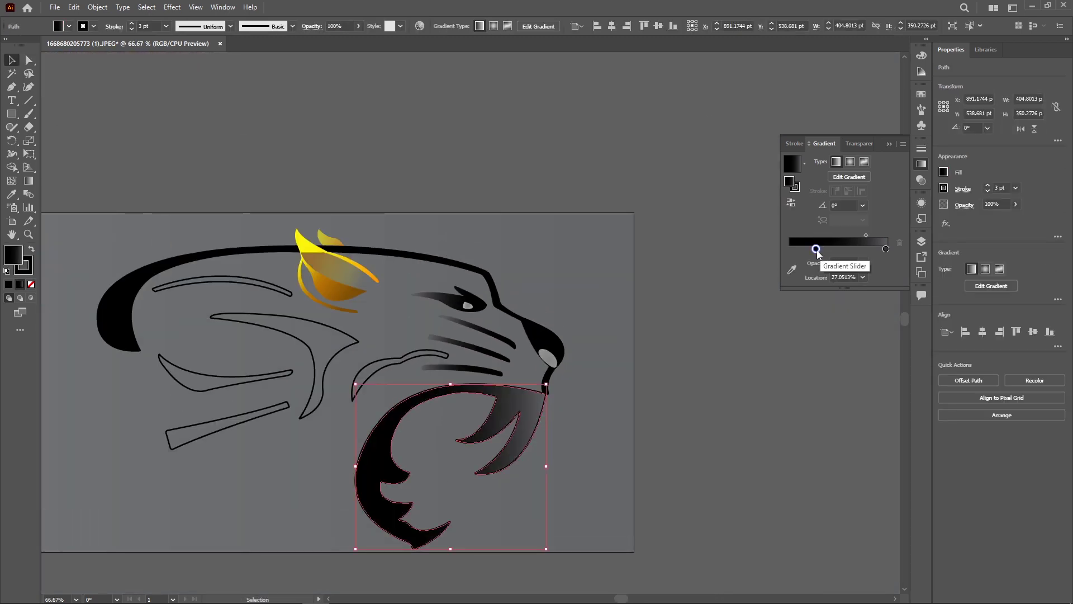
{"action": "double_click", "coordinate": [816, 249]}
{"action": "left_click_drag", "start_coordinate": [850, 290], "coordinate": [800, 293]}
{"action": "double_click", "coordinate": [886, 248]}
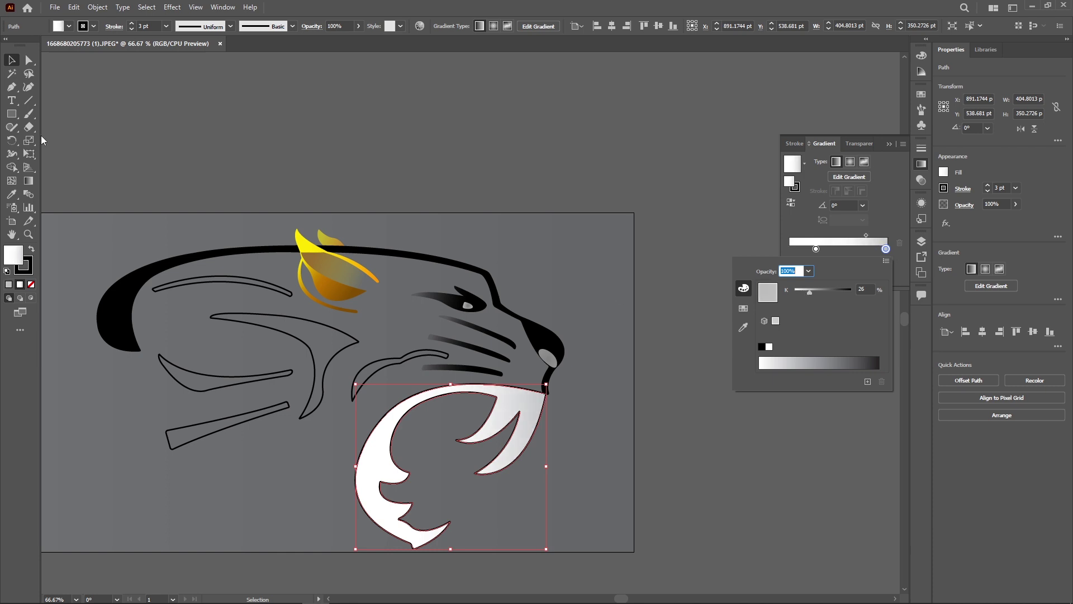
{"action": "left_click", "coordinate": [132, 29]}
{"action": "left_click", "coordinate": [131, 29]}
{"action": "left_click", "coordinate": [131, 30]}
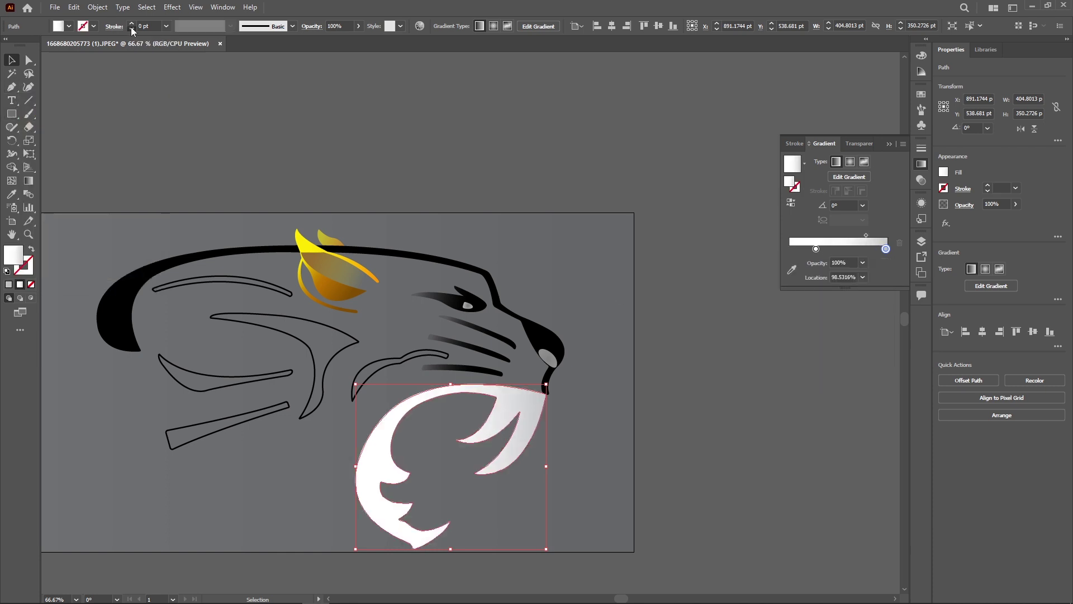
Angle the jaw's gradient diagonally and add an extra stop to it
{"action": "key", "text": "g"}
{"action": "mouse_move", "coordinate": [358, 503]}
{"action": "left_mouse_down"}
{"action": "mouse_move", "coordinate": [512, 418]}
{"action": "mouse_move", "coordinate": [451, 465]}
{"action": "left_mouse_up"}
{"action": "left_click", "coordinate": [507, 421]}
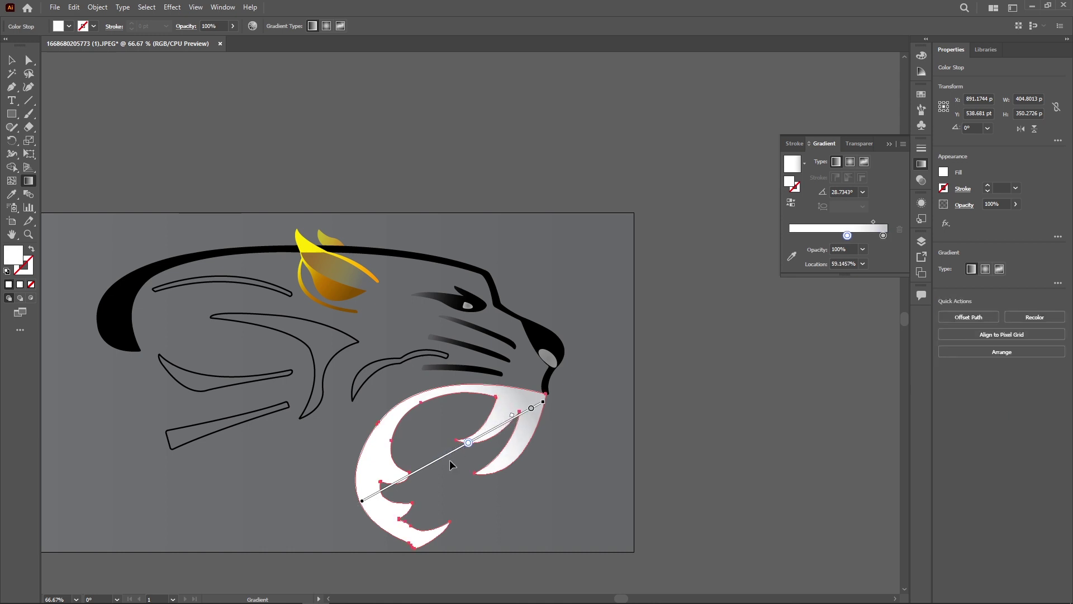
{"action": "left_click", "coordinate": [409, 492]}
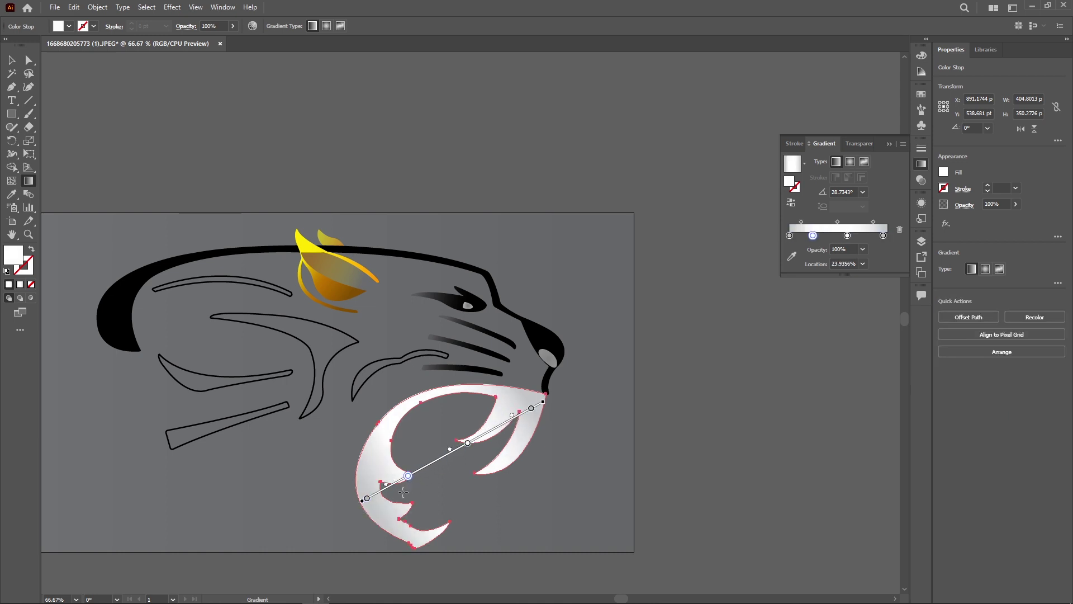
{"action": "left_click", "coordinate": [185, 132]}
{"action": "left_click", "coordinate": [447, 303]}
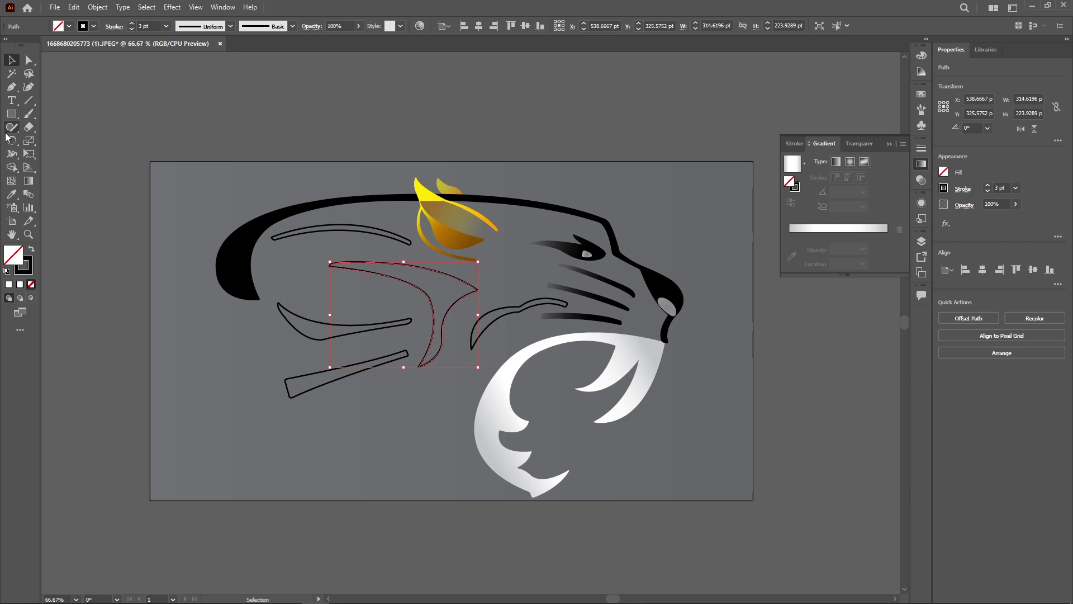
Eyedropper the ear's gold gradient onto the cheek shape and slide its yellow and brown stops left
{"action": "left_click", "coordinate": [12, 196]}
{"action": "left_click", "coordinate": [453, 224]}
{"action": "key", "text": "g"}
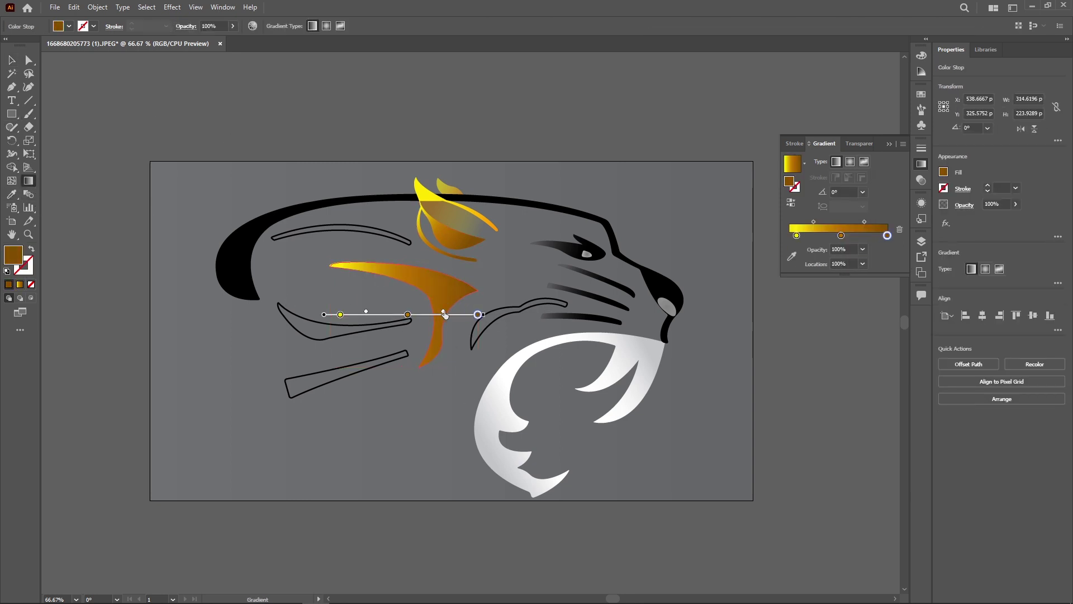
{"action": "left_click_drag", "start_coordinate": [341, 315], "coordinate": [311, 320]}
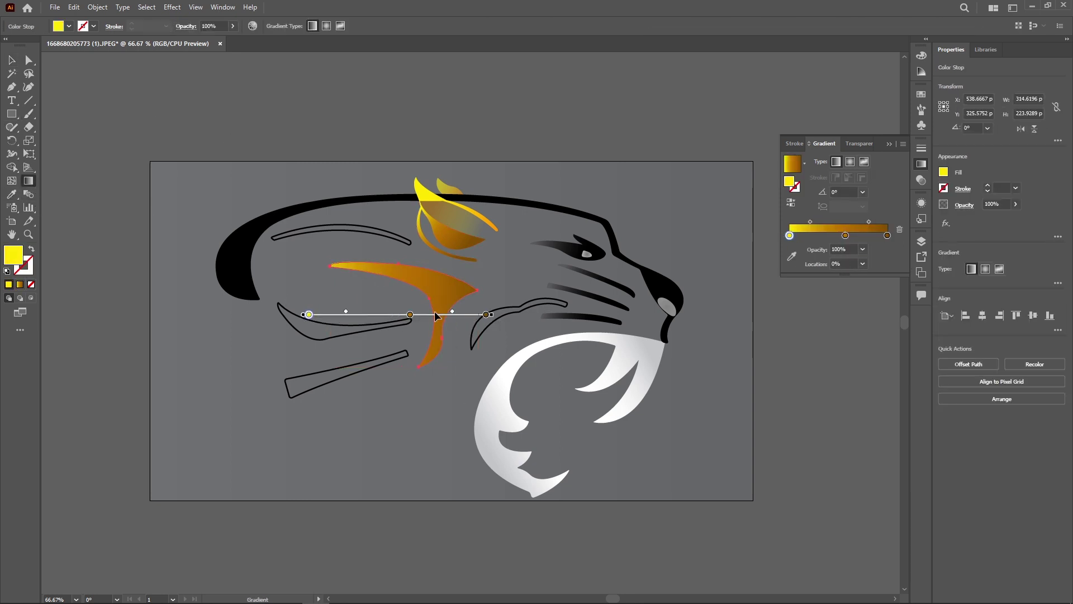
{"action": "left_click_drag", "start_coordinate": [410, 315], "coordinate": [398, 314]}
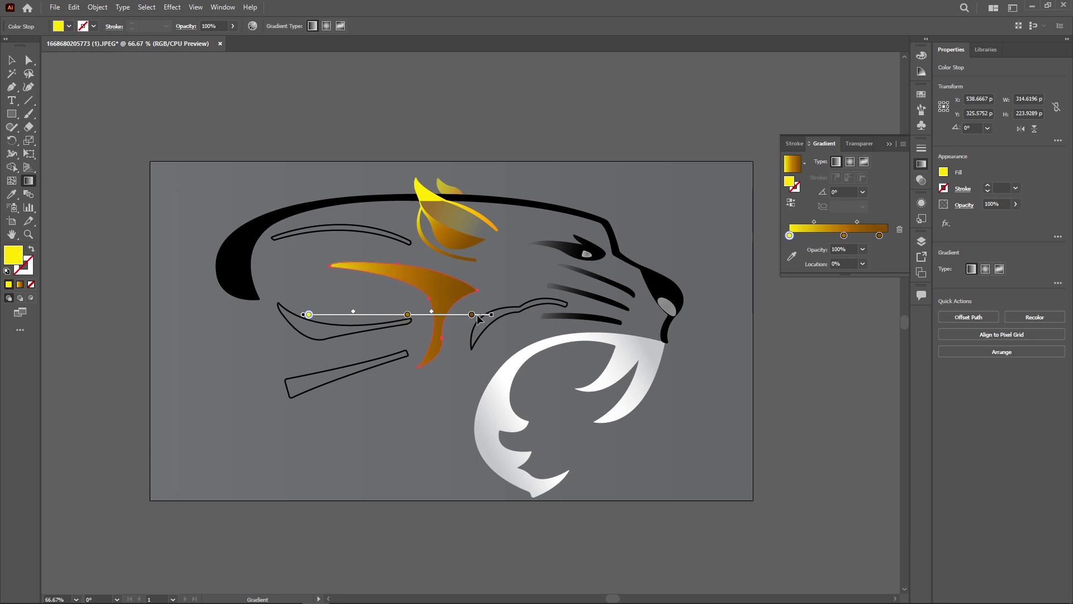
{"action": "left_click", "coordinate": [341, 227]}
Eyedropper the gold gradient onto the upper-left curve and the two lower cheek shapes
{"action": "key", "text": "i"}
{"action": "left_click", "coordinate": [588, 267]}
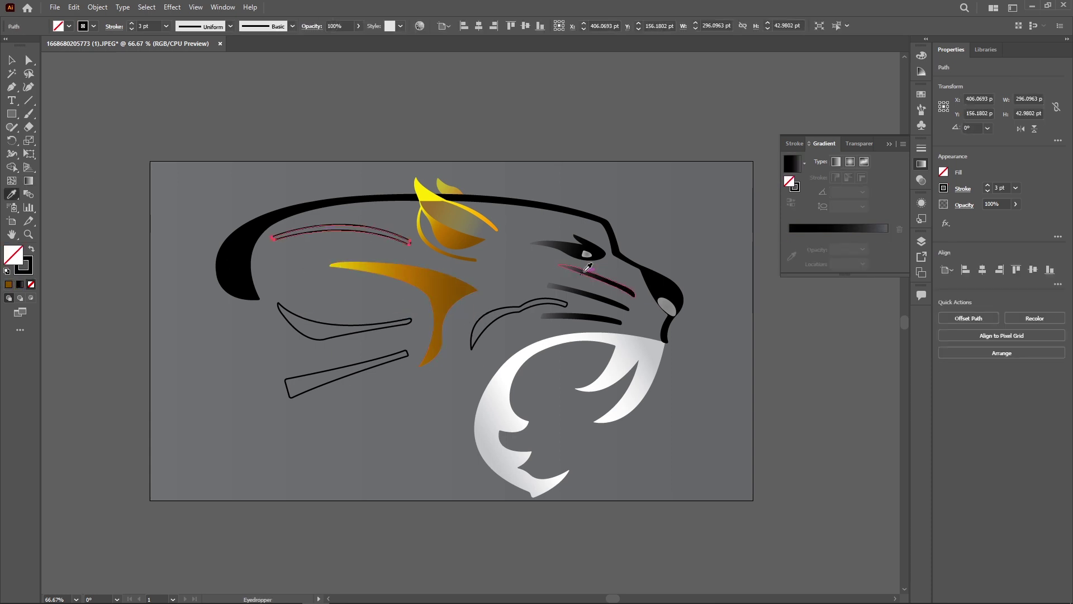
{"action": "left_click", "coordinate": [346, 327], "text": "ctrl"}
{"action": "left_click", "coordinate": [425, 268]}
{"action": "left_click", "coordinate": [347, 371], "text": "ctrl"}
{"action": "left_click", "coordinate": [425, 268]}
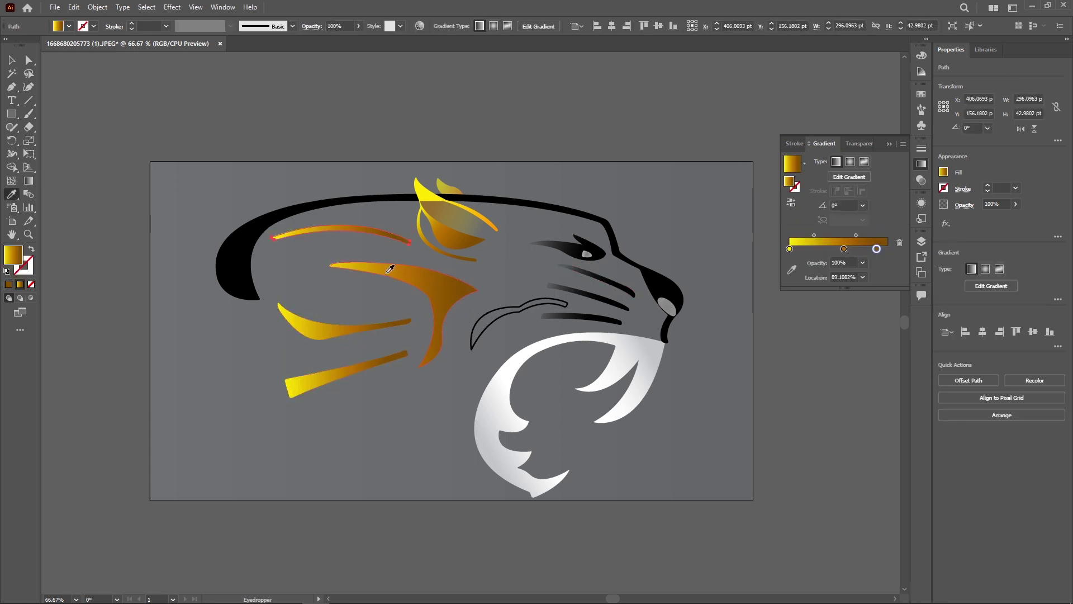
{"action": "left_click", "coordinate": [182, 92], "text": "ctrl"}
Make the upper-left curve's end stop white at 60% opacity and move a yellow stop to its start at 80%
{"action": "key", "text": "g"}
{"action": "left_click", "coordinate": [341, 230]}
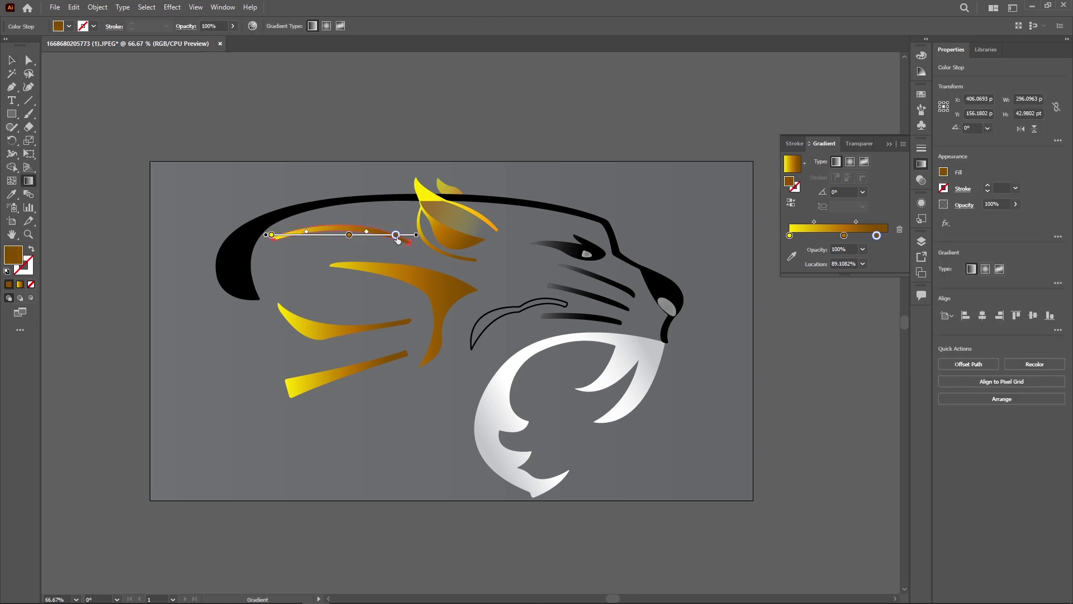
{"action": "double_click", "coordinate": [395, 235]}
{"action": "left_click", "coordinate": [273, 348]}
{"action": "left_click", "coordinate": [863, 249]}
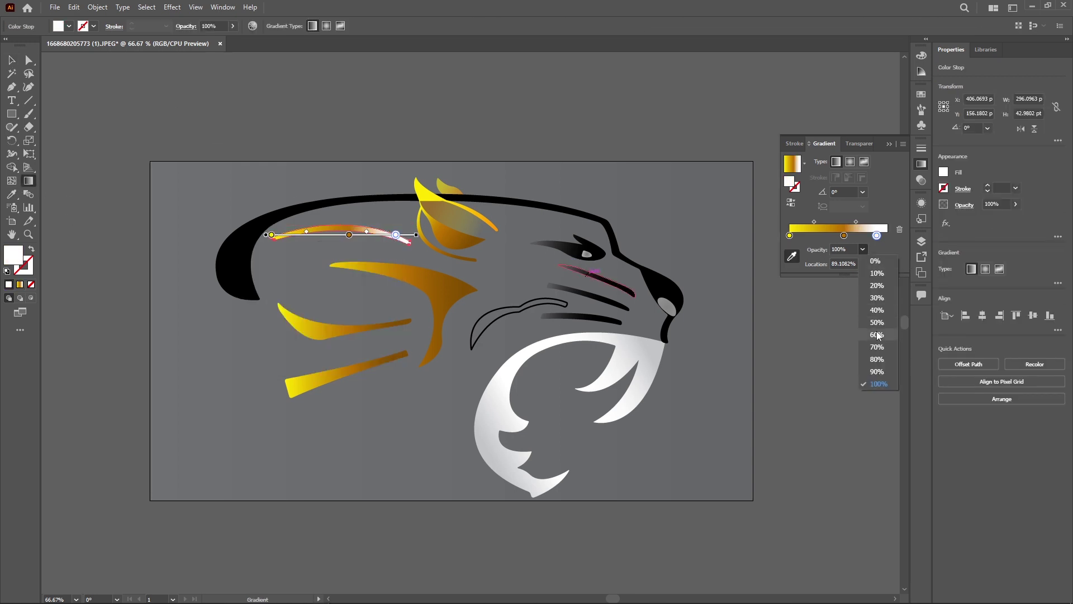
{"action": "left_click", "coordinate": [880, 338]}
{"action": "left_click_drag", "start_coordinate": [327, 234], "coordinate": [282, 236]}
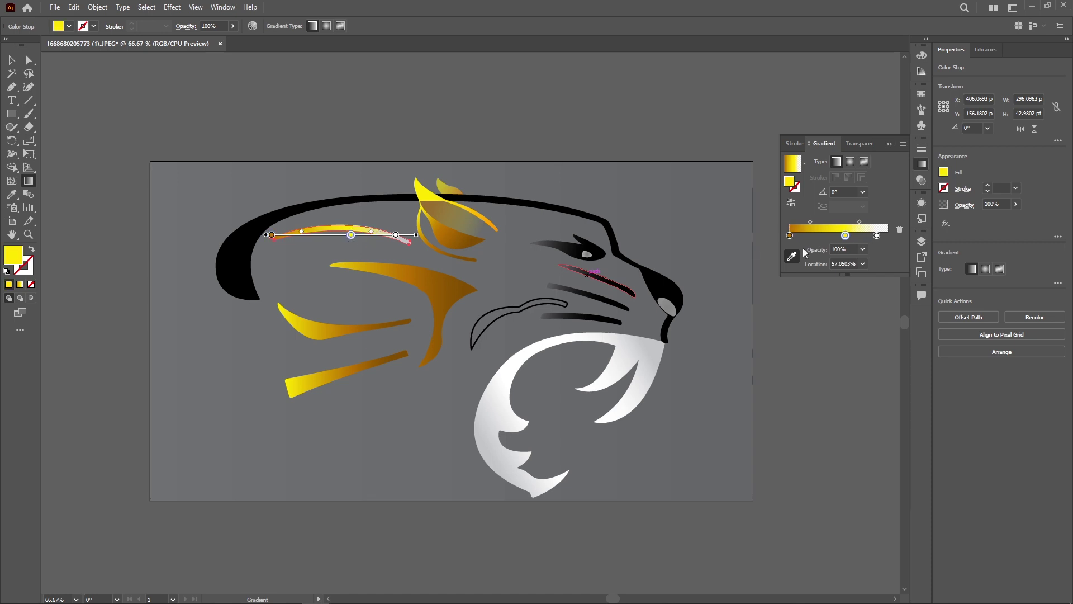
{"action": "left_click", "coordinate": [862, 249]}
{"action": "left_click", "coordinate": [872, 336]}
Slide the upper curve's middle stop left and darken it using HSB brightness
{"action": "key", "text": "ctrl+plus"}
{"action": "key", "text": "ctrl+plus"}
{"action": "key", "text": "ctrl+plus"}
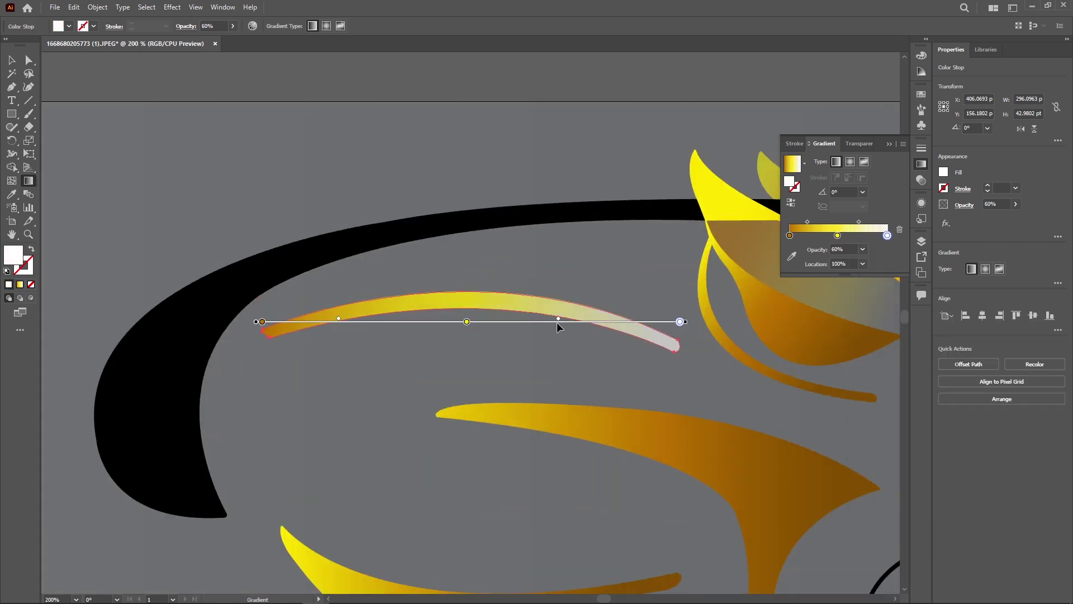
{"action": "left_click_drag", "start_coordinate": [467, 321], "coordinate": [453, 321]}
{"action": "double_click", "coordinate": [834, 235]}
{"action": "left_click", "coordinate": [886, 247]}
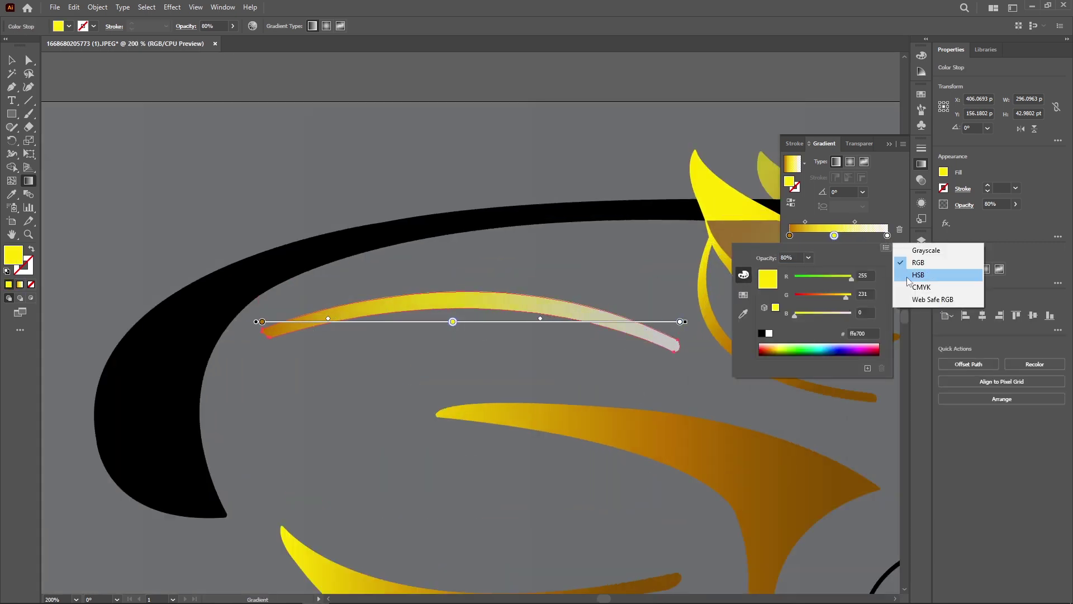
{"action": "left_click", "coordinate": [916, 273]}
{"action": "mouse_move", "coordinate": [850, 313]}
{"action": "left_mouse_down"}
{"action": "mouse_move", "coordinate": [830, 313]}
{"action": "mouse_move", "coordinate": [843, 314]}
{"action": "left_mouse_up"}
{"action": "double_click", "coordinate": [789, 235]}
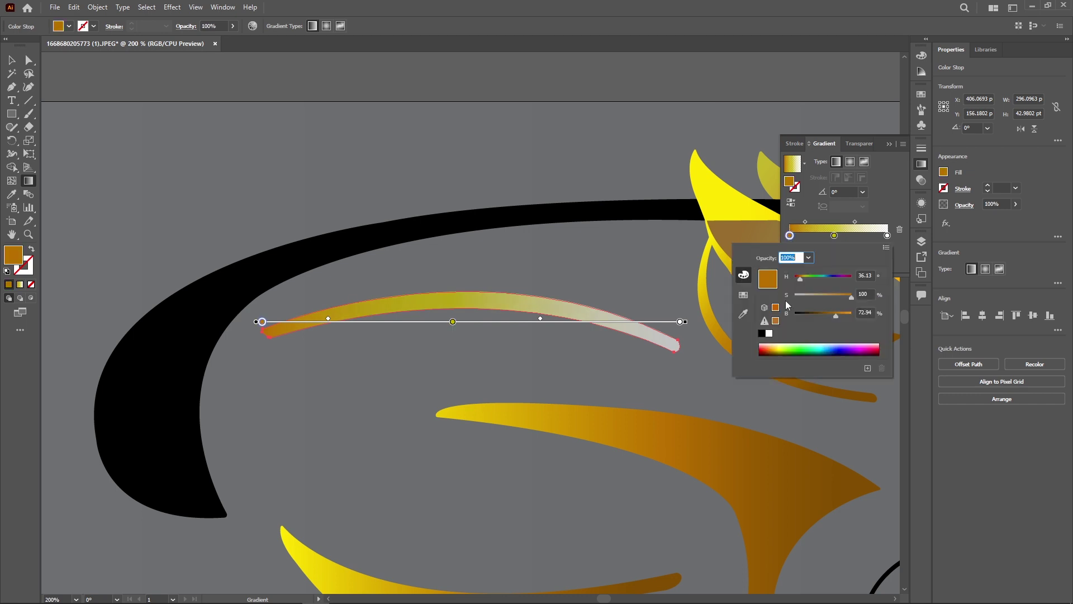
{"action": "left_click_drag", "start_coordinate": [328, 318], "coordinate": [371, 319]}
Copy the upper curve's gradient onto the lower cheek shapes
{"action": "scroll", "coordinate": [392, 318], "scroll_direction": "down", "scroll_amount": 3}
{"action": "left_click", "coordinate": [447, 481]}
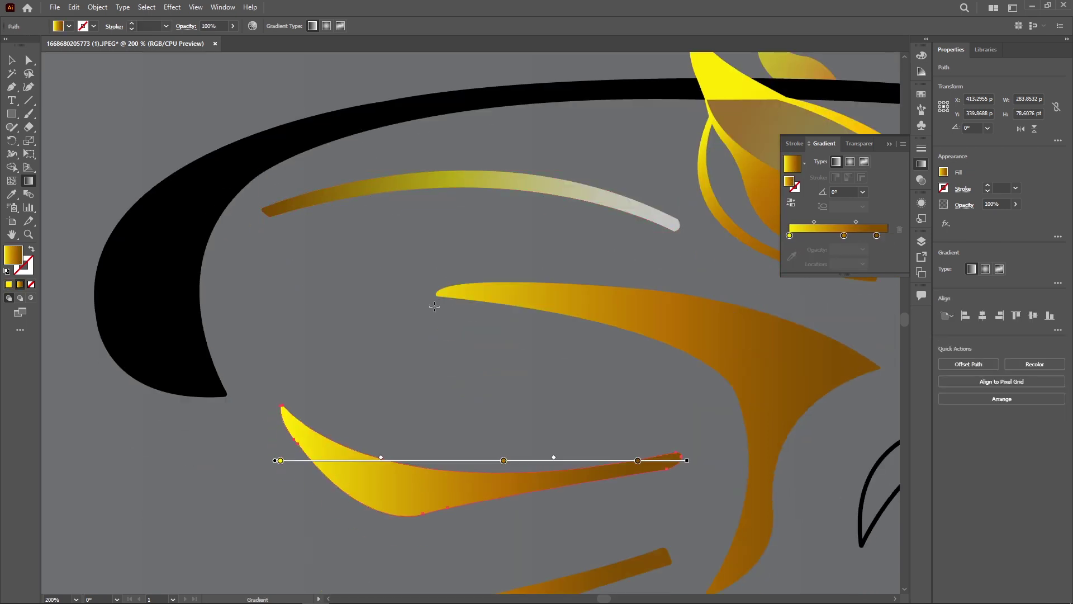
{"action": "key", "text": "i"}
{"action": "left_click", "coordinate": [510, 178]}
{"action": "scroll", "coordinate": [540, 355], "scroll_direction": "down", "scroll_amount": 3}
{"action": "left_click", "coordinate": [486, 489], "text": "ctrl"}
Shift the lower curve's midpoint and middle stop further right
{"action": "left_click", "coordinate": [539, 355]}
{"action": "key", "text": "g"}
{"action": "left_click", "coordinate": [672, 497]}
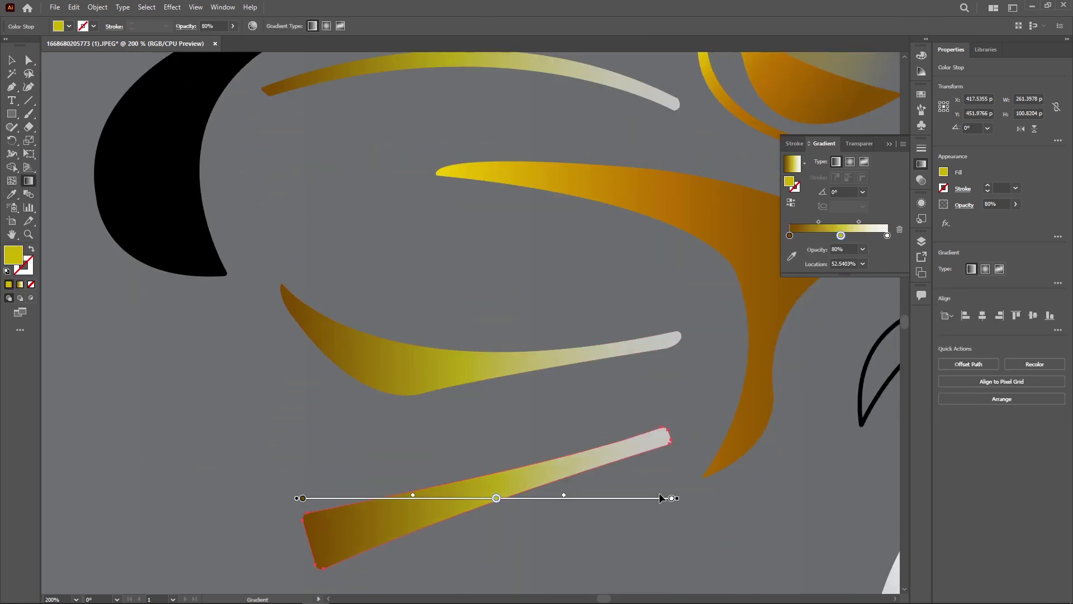
{"action": "left_click", "coordinate": [285, 339]}
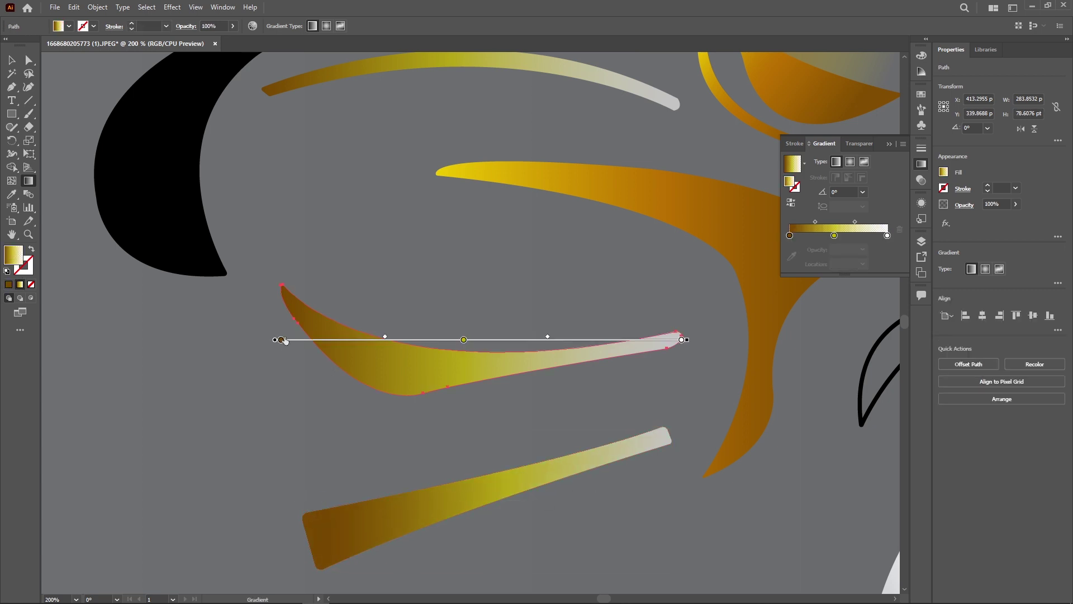
{"action": "left_click_drag", "start_coordinate": [397, 339], "coordinate": [445, 337]}
{"action": "left_click_drag", "start_coordinate": [463, 339], "coordinate": [541, 339]}
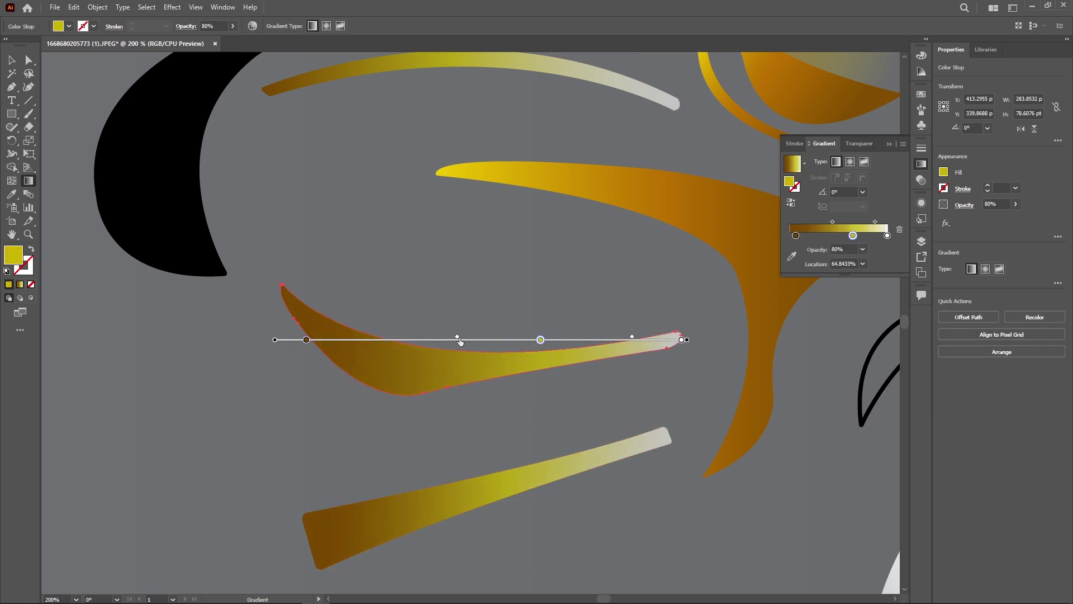
Redraw the central gold shape's gradient to run right to left
{"action": "left_click", "coordinate": [723, 238]}
{"action": "left_click_drag", "start_coordinate": [723, 238], "coordinate": [499, 294]}
{"action": "left_click_drag", "start_coordinate": [559, 376], "coordinate": [601, 400]}
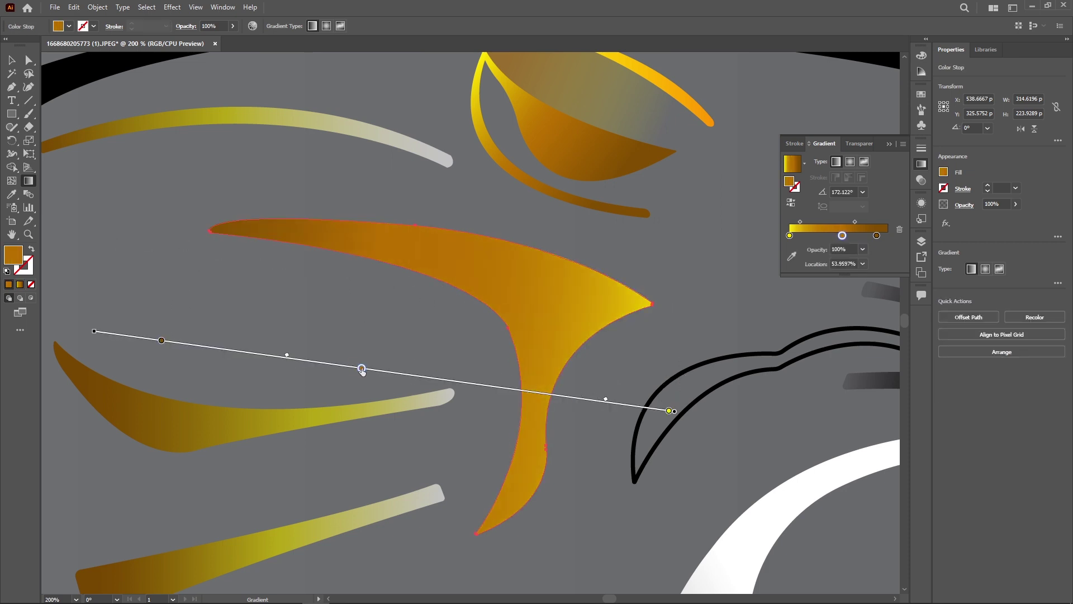
Adjust the gold-brown gradient's colours: darken the left stop, brighten the middle, recolour the right
{"action": "double_click", "coordinate": [166, 341]}
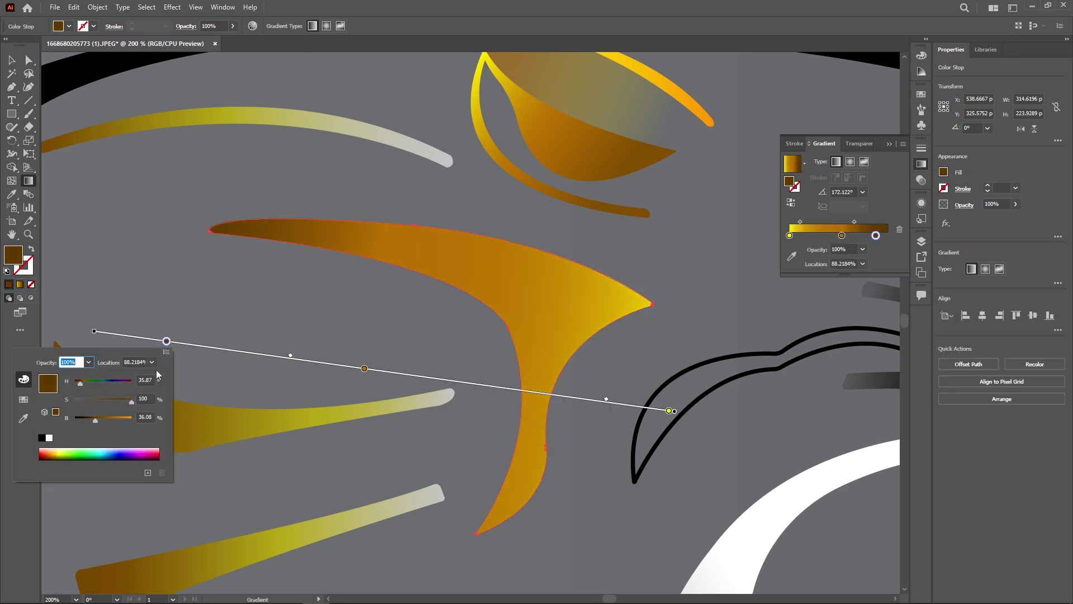
{"action": "double_click", "coordinate": [364, 369]}
{"action": "left_click_drag", "start_coordinate": [306, 445], "coordinate": [311, 448]}
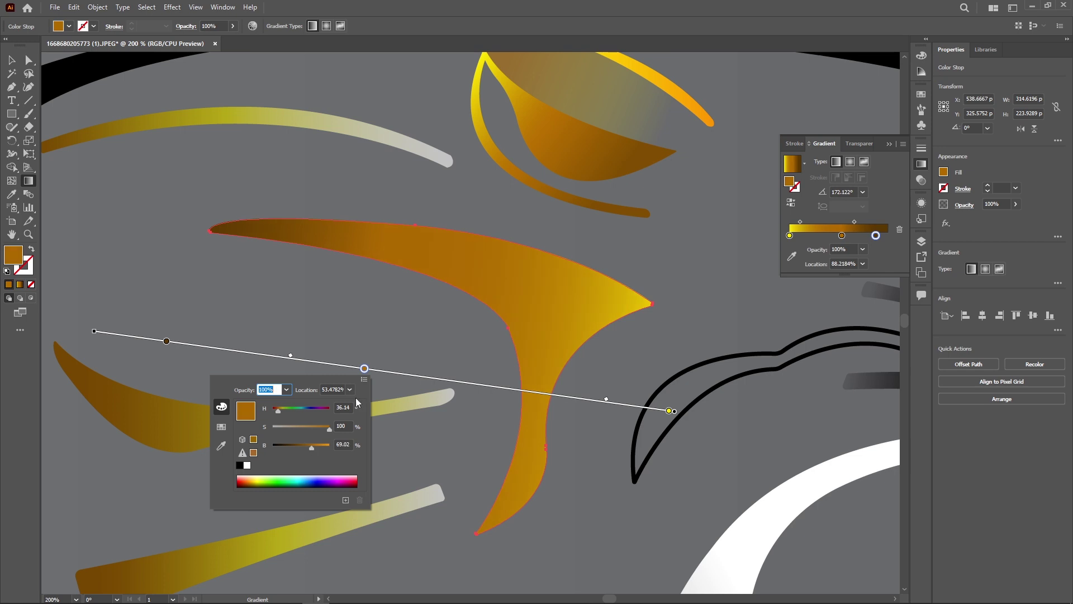
{"action": "double_click", "coordinate": [669, 411]}
{"action": "left_click_drag", "start_coordinate": [613, 488], "coordinate": [623, 488]}
{"action": "left_click", "coordinate": [273, 172]}
Fill the curve above the jaw with the gold-brown gradient running along its length
{"action": "key", "text": "ctrl+0"}
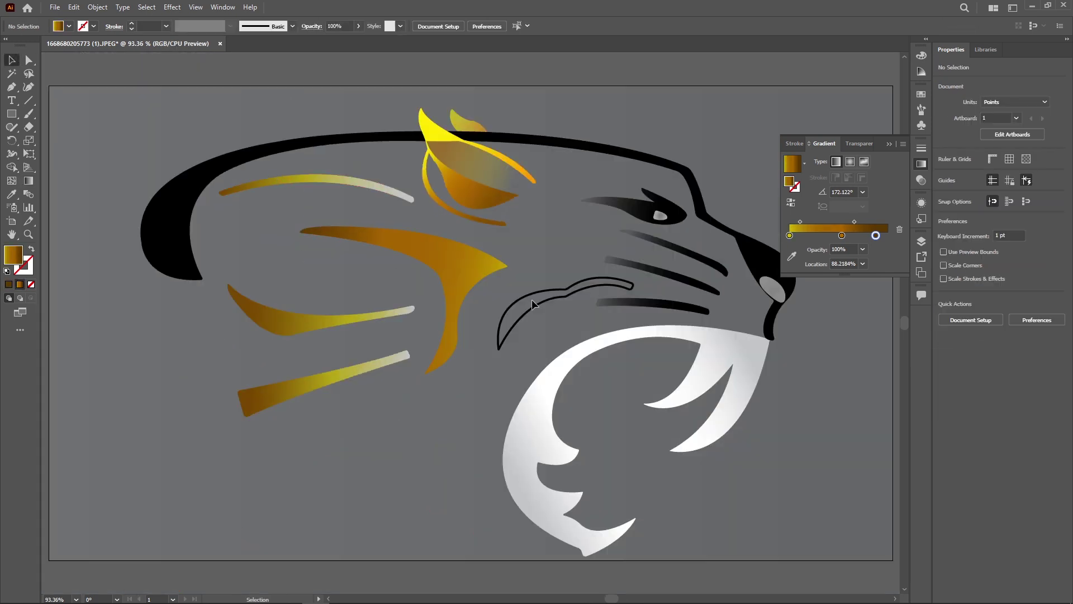
{"action": "left_click", "coordinate": [532, 300]}
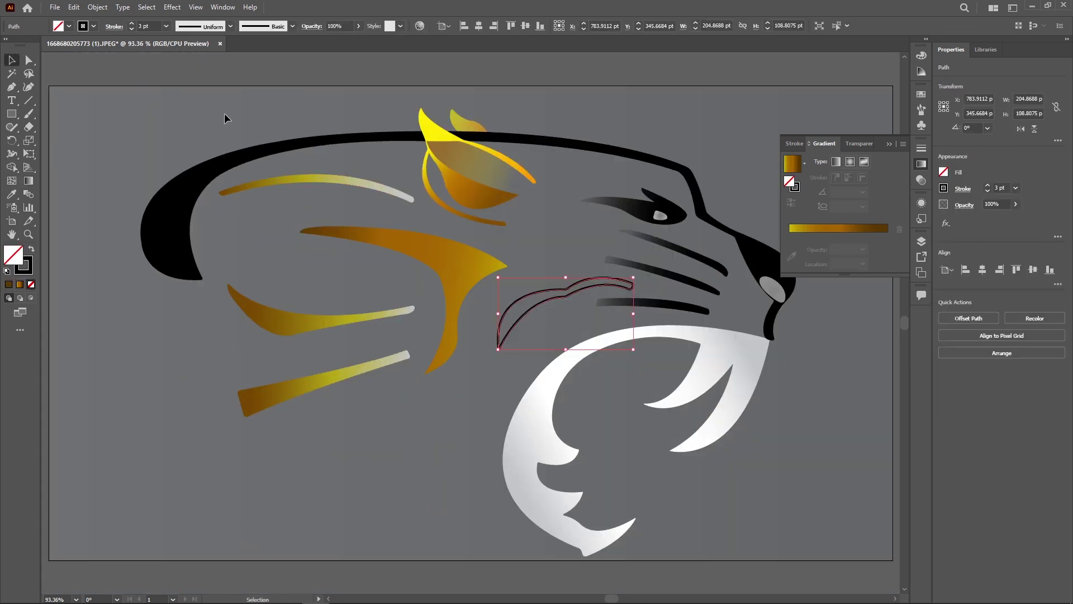
{"action": "left_click", "coordinate": [876, 235]}
{"action": "key", "text": "g"}
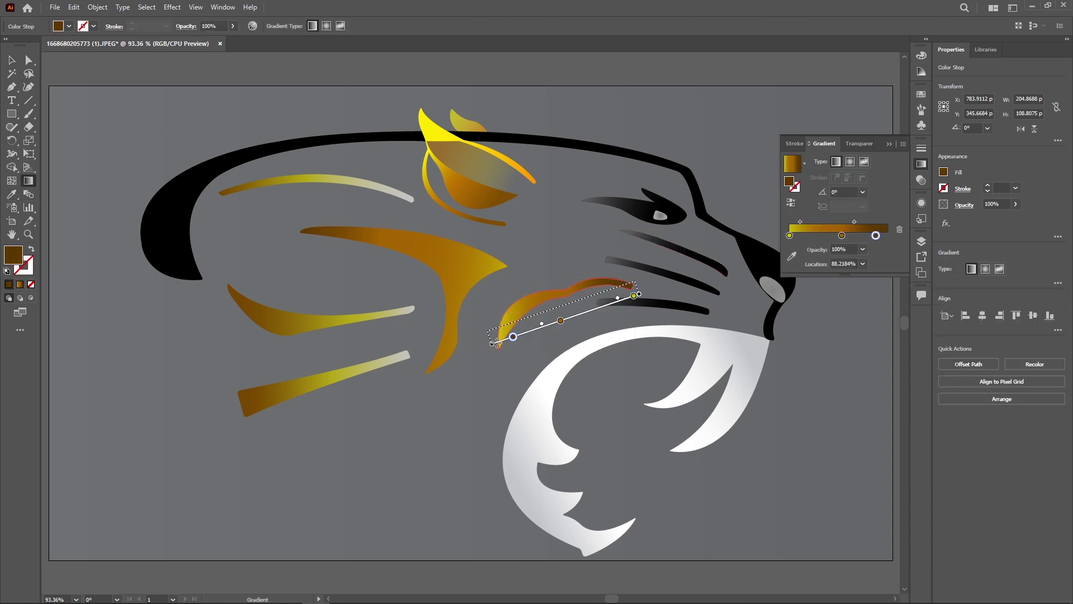
{"action": "left_click_drag", "start_coordinate": [497, 342], "coordinate": [507, 328]}
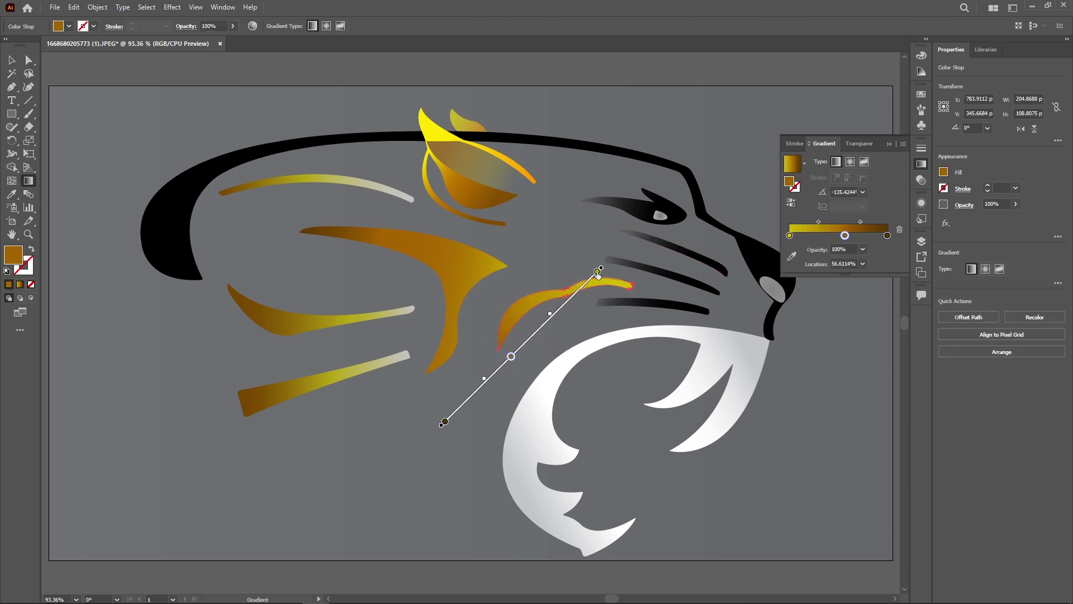
{"action": "double_click", "coordinate": [516, 351]}
{"action": "key", "text": "Escape"}
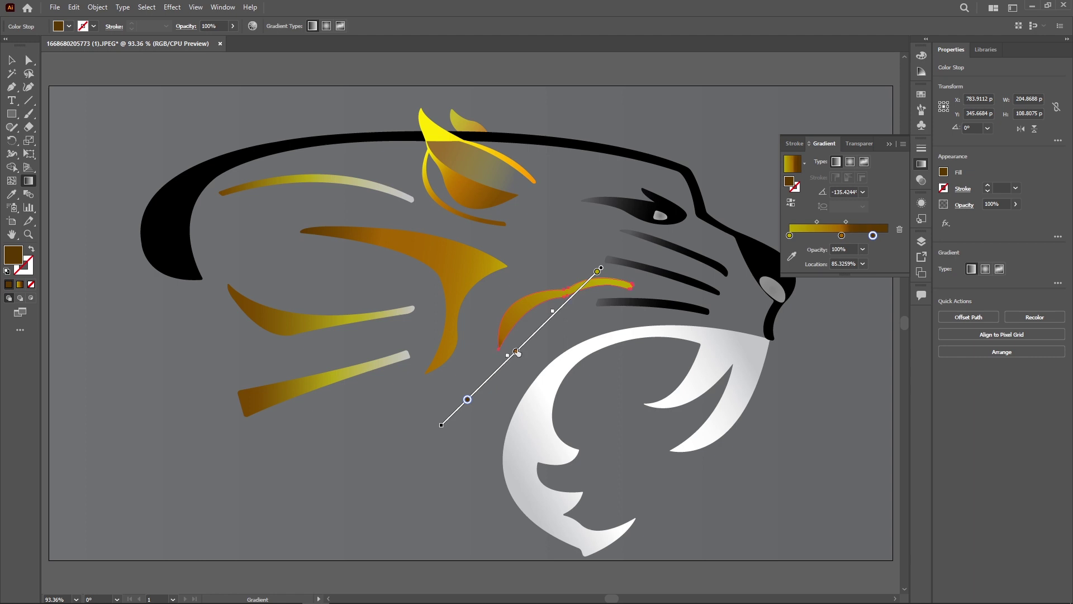
Set a stop on the white jaw's gradient to 80% opacity, then deselect
{"action": "key", "text": "v"}
{"action": "left_click", "coordinate": [604, 338]}
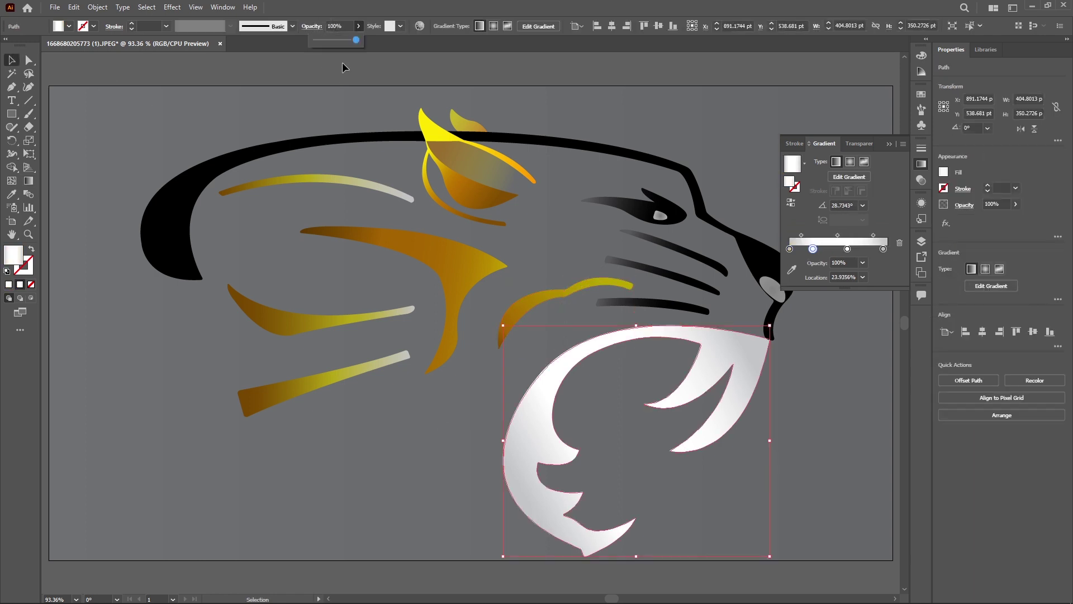
{"action": "key", "text": "g"}
{"action": "double_click", "coordinate": [576, 453]}
{"action": "key", "text": "Escape"}
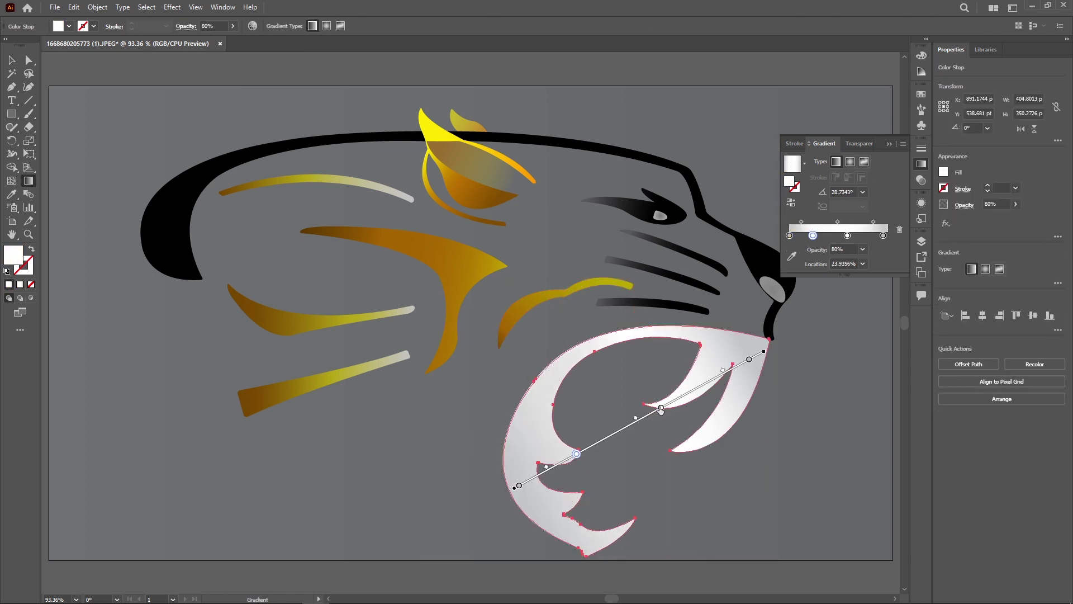
{"action": "double_click", "coordinate": [662, 408]}
{"action": "left_click", "coordinate": [659, 438]}
{"action": "key", "text": "Escape"}
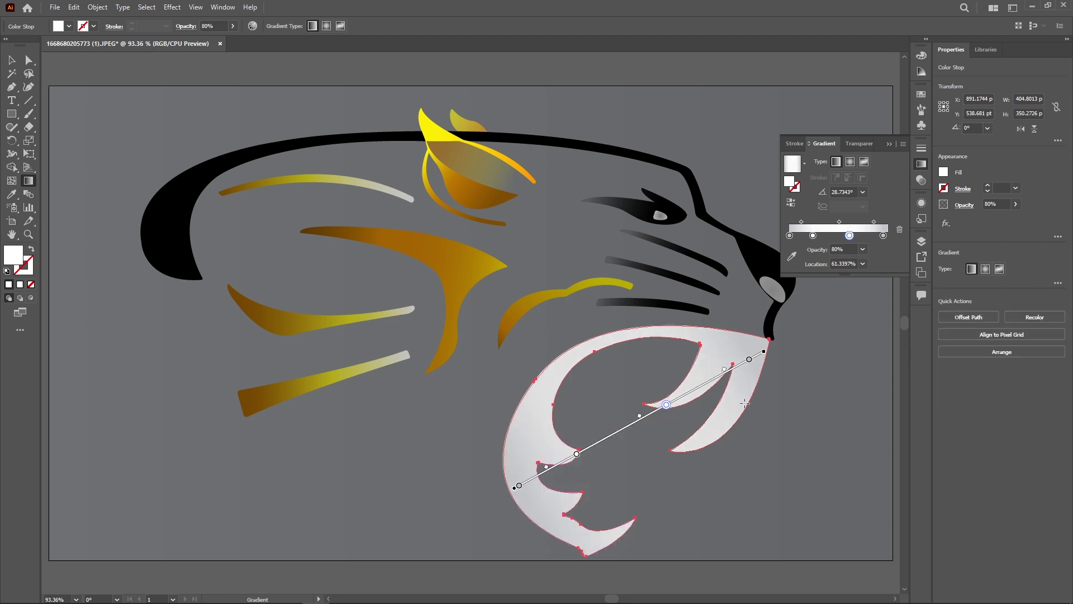
{"action": "key", "text": "v"}
{"action": "key", "text": "ctrl+shift+a"}
Move the nose's bottom anchor down so the nose tip meets the jaw's upper corner
{"action": "scroll", "coordinate": [874, 363], "scroll_direction": "up", "scroll_amount": 5}
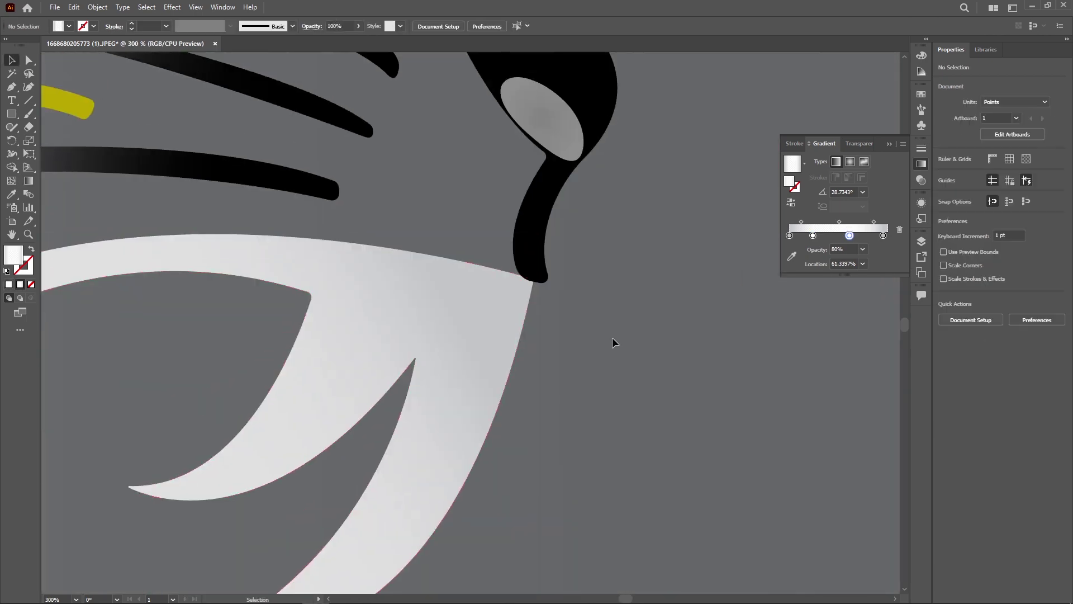
{"action": "left_click", "coordinate": [553, 168]}
{"action": "left_click", "coordinate": [545, 121]}
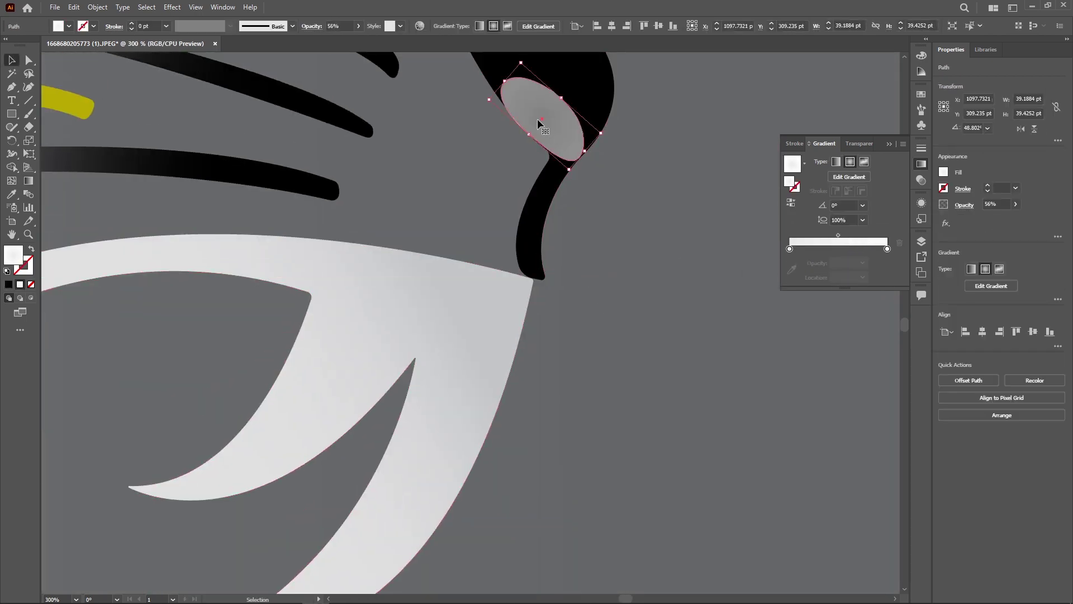
{"action": "left_click", "coordinate": [614, 200]}
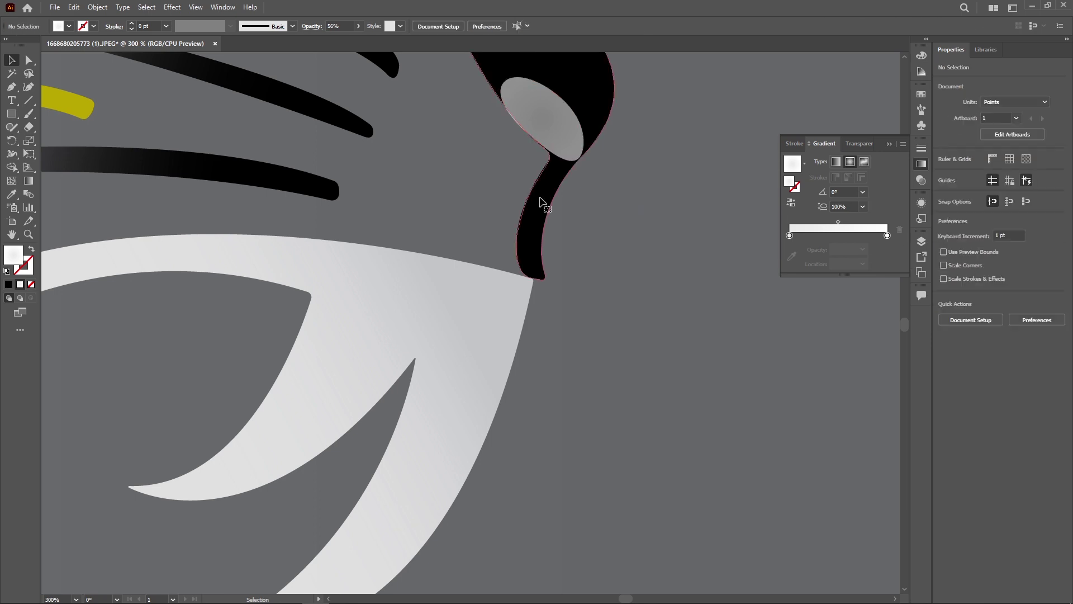
{"action": "key", "text": "a"}
{"action": "left_click", "coordinate": [524, 276]}
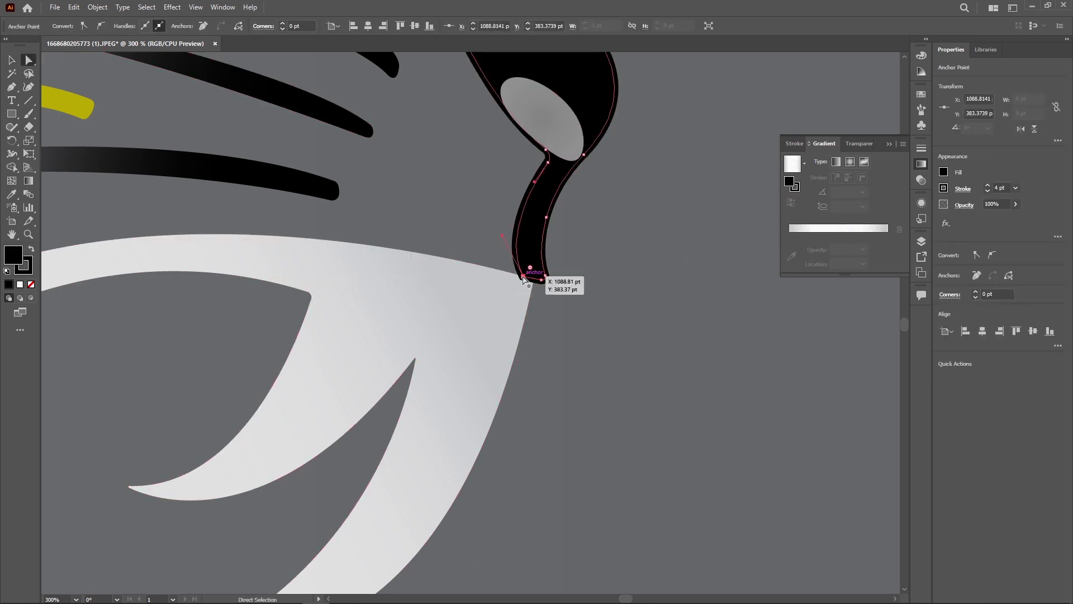
{"action": "left_click_drag", "start_coordinate": [525, 277], "coordinate": [537, 283]}
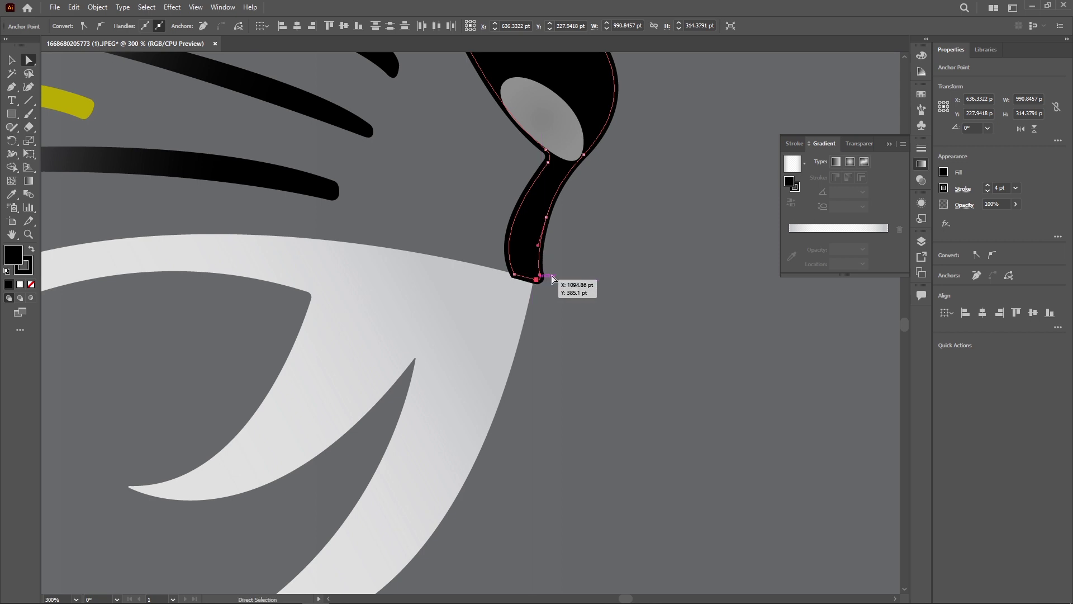
{"action": "left_click", "coordinate": [522, 302]}
{"action": "right_click", "coordinate": [515, 298]}
{"action": "left_click", "coordinate": [628, 323]}
{"action": "scroll", "coordinate": [587, 324], "scroll_direction": "down", "scroll_amount": 3}
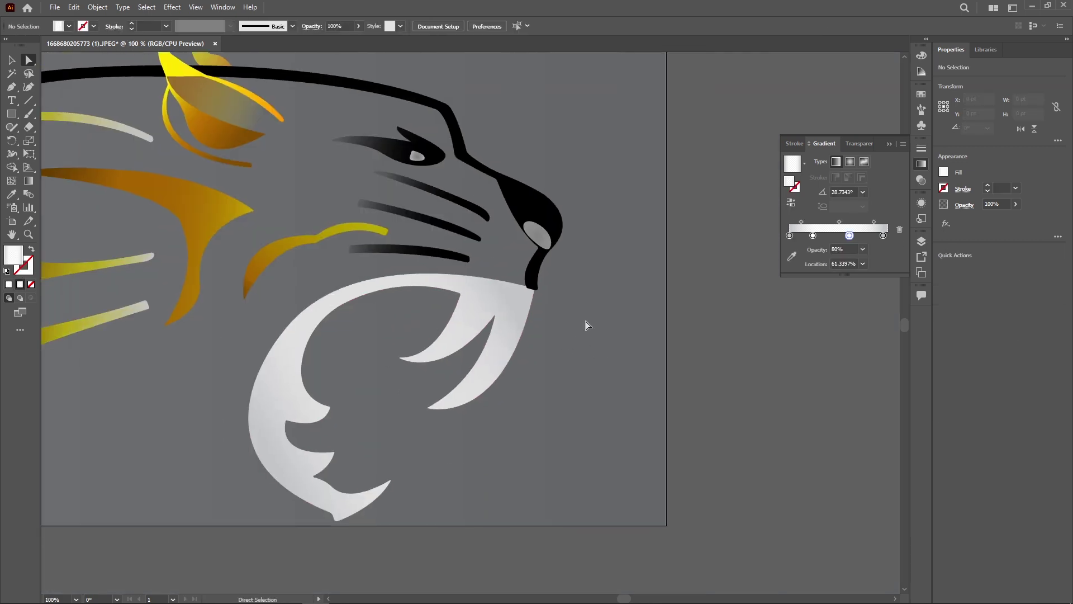
Trace a Pen path from the jaw's upper edge down its side to the bottom tip
{"action": "left_click", "coordinate": [11, 86]}
{"action": "left_click", "coordinate": [529, 286]}
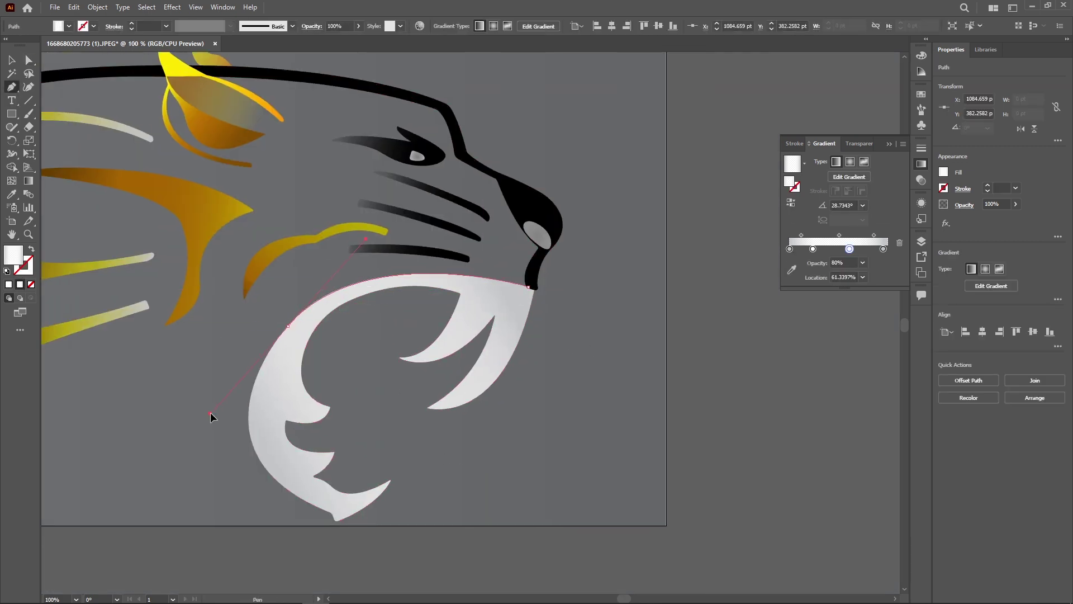
{"action": "left_click_drag", "start_coordinate": [287, 326], "coordinate": [274, 422]}
{"action": "left_click_drag", "start_coordinate": [319, 508], "coordinate": [434, 526]}
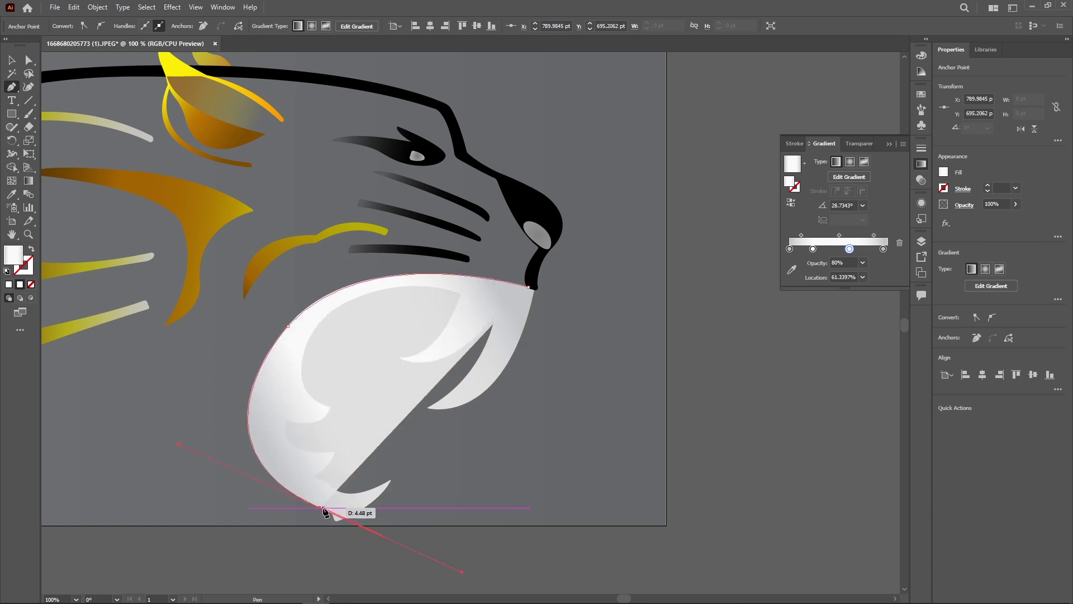
{"action": "left_click_drag", "start_coordinate": [337, 519], "coordinate": [355, 511]}
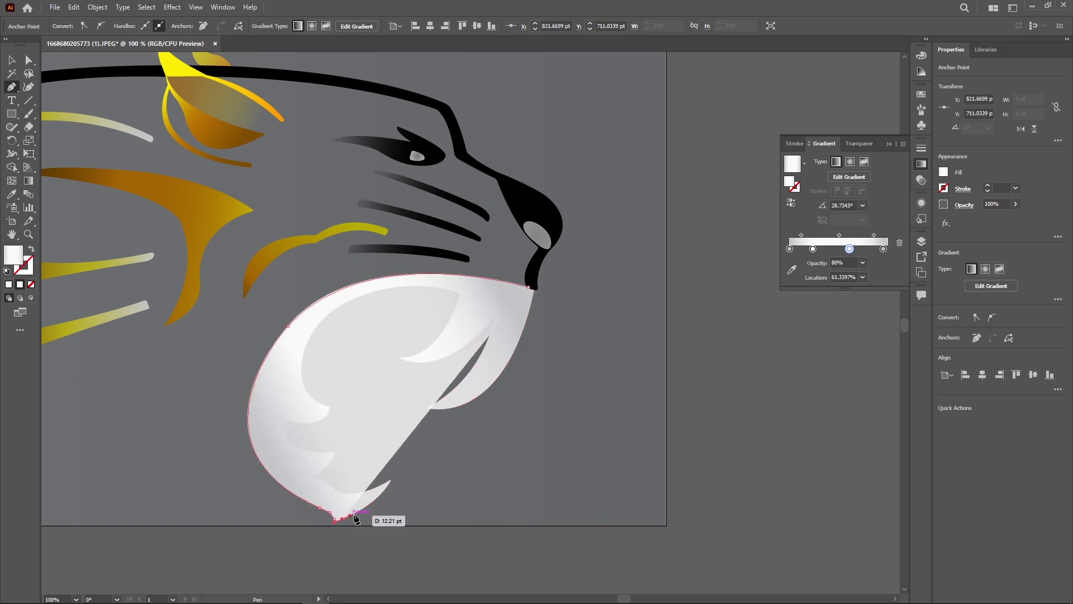
{"action": "key", "text": "v"}
{"action": "left_click", "coordinate": [68, 26]}
Give the outline no fill and a 3 pt black stroke with a tapered width profile
{"action": "left_click", "coordinate": [8, 45]}
{"action": "left_click", "coordinate": [132, 24]}
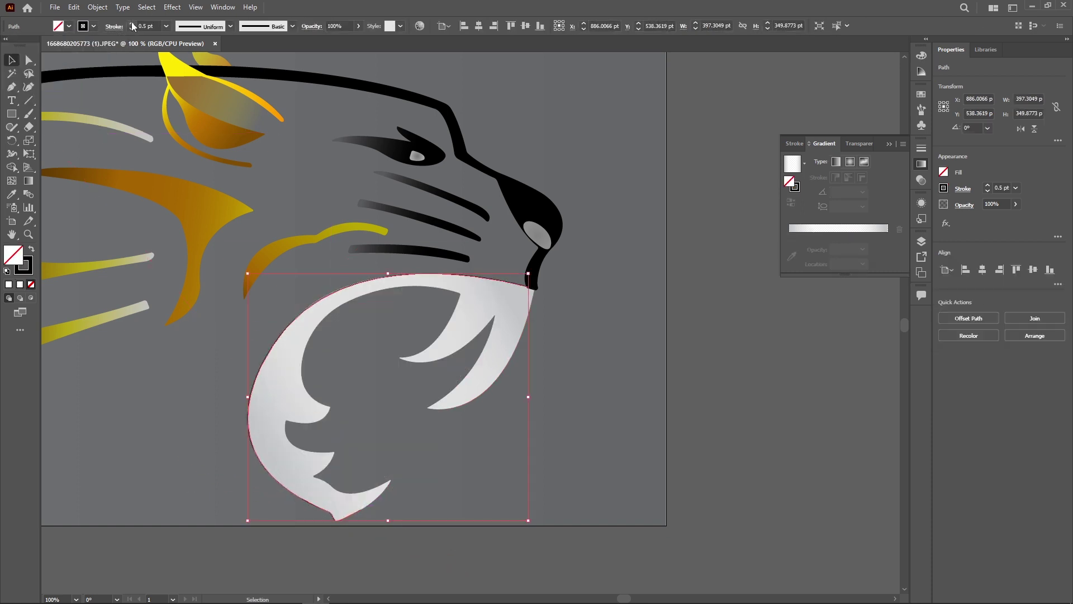
{"action": "key", "text": "ctrl+plus"}
{"action": "left_click", "coordinate": [230, 26]}
{"action": "left_click", "coordinate": [201, 56]}
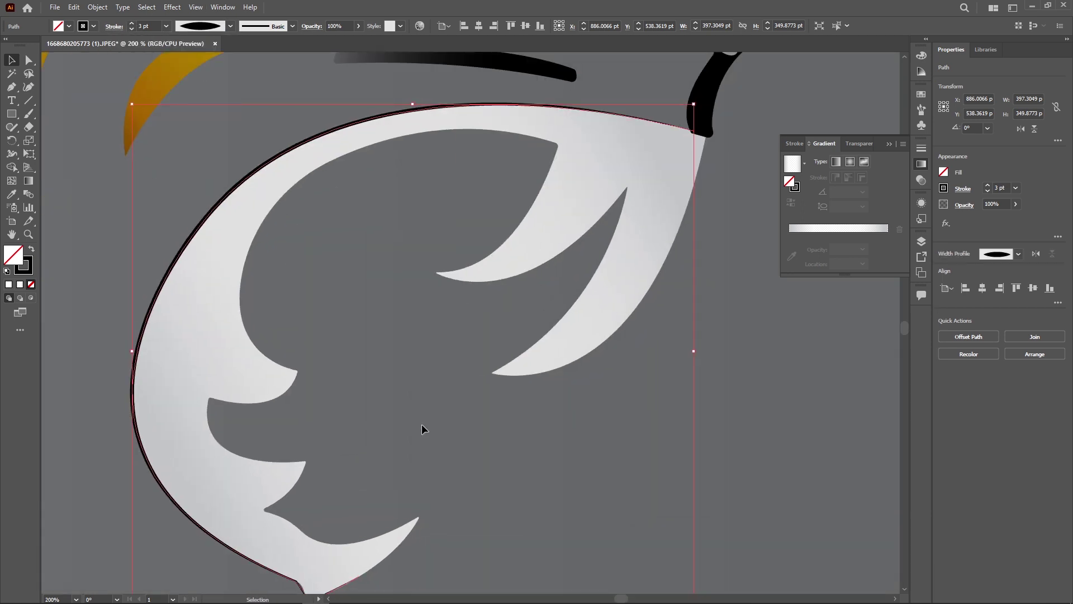
Reshape the outline's notch corner and smooth its bottom bend by moving anchors and handles
{"action": "scroll", "coordinate": [421, 426], "scroll_direction": "down", "scroll_amount": 3}
{"action": "key", "text": "a"}
{"action": "left_click", "coordinate": [296, 489]}
{"action": "key", "text": "ctrl+plus"}
{"action": "key", "text": "ctrl+plus"}
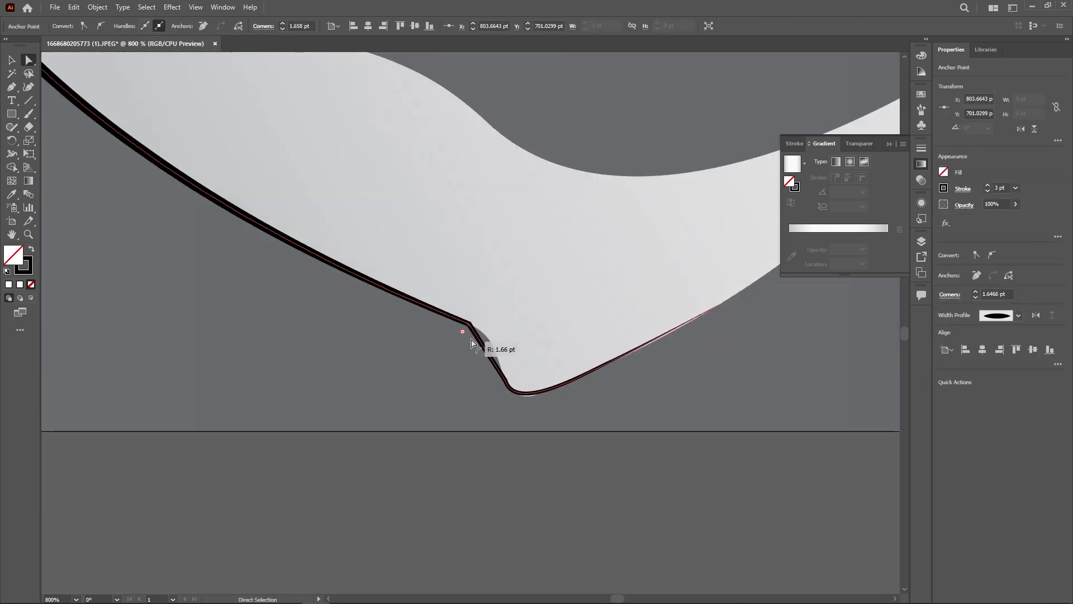
{"action": "left_click_drag", "start_coordinate": [479, 336], "coordinate": [486, 347]}
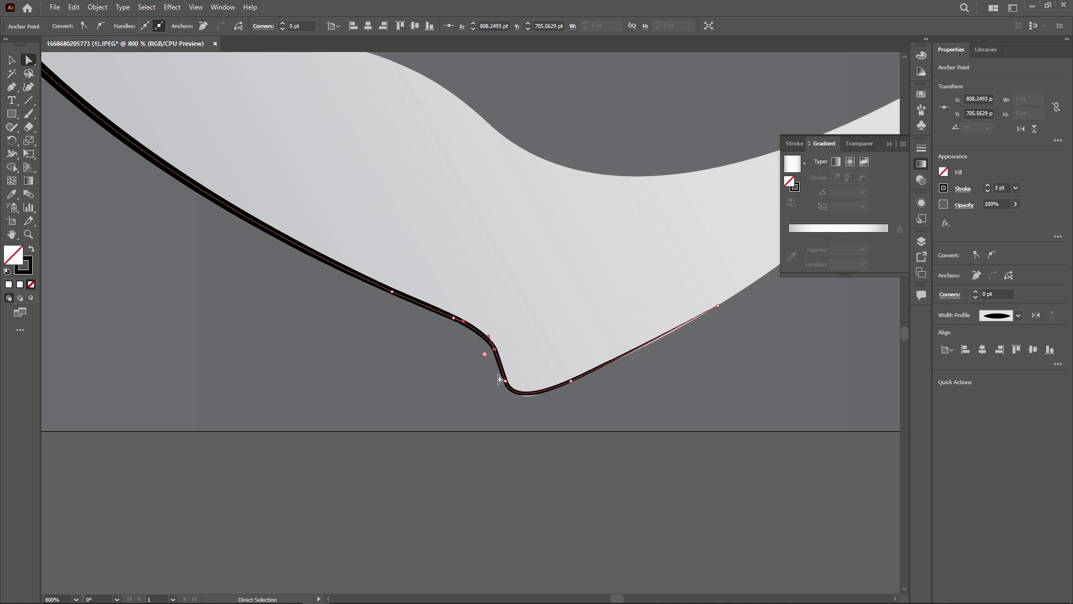
{"action": "left_click", "coordinate": [462, 377]}
{"action": "left_click", "coordinate": [461, 389]}
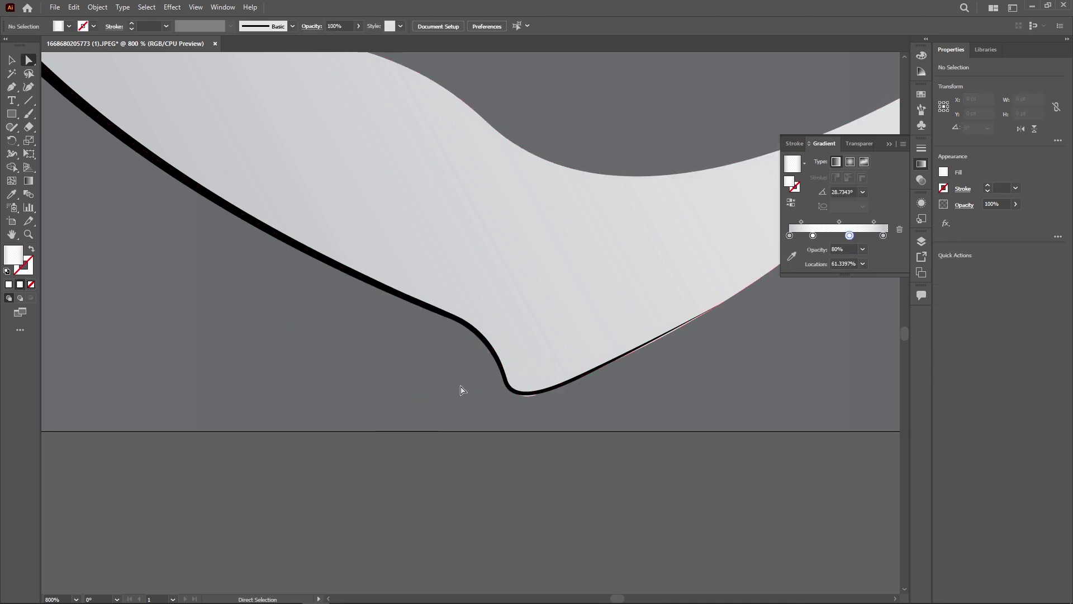
{"action": "left_click", "coordinate": [512, 394]}
{"action": "left_click_drag", "start_coordinate": [576, 380], "coordinate": [568, 382]}
{"action": "left_click_drag", "start_coordinate": [718, 306], "coordinate": [640, 347]}
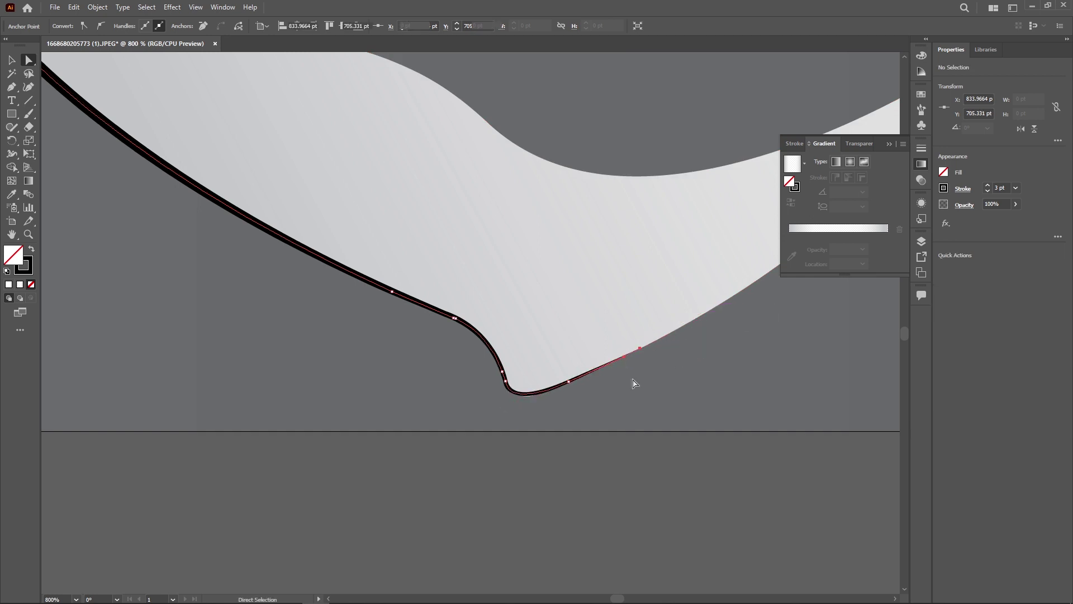
{"action": "left_click", "coordinate": [568, 381]}
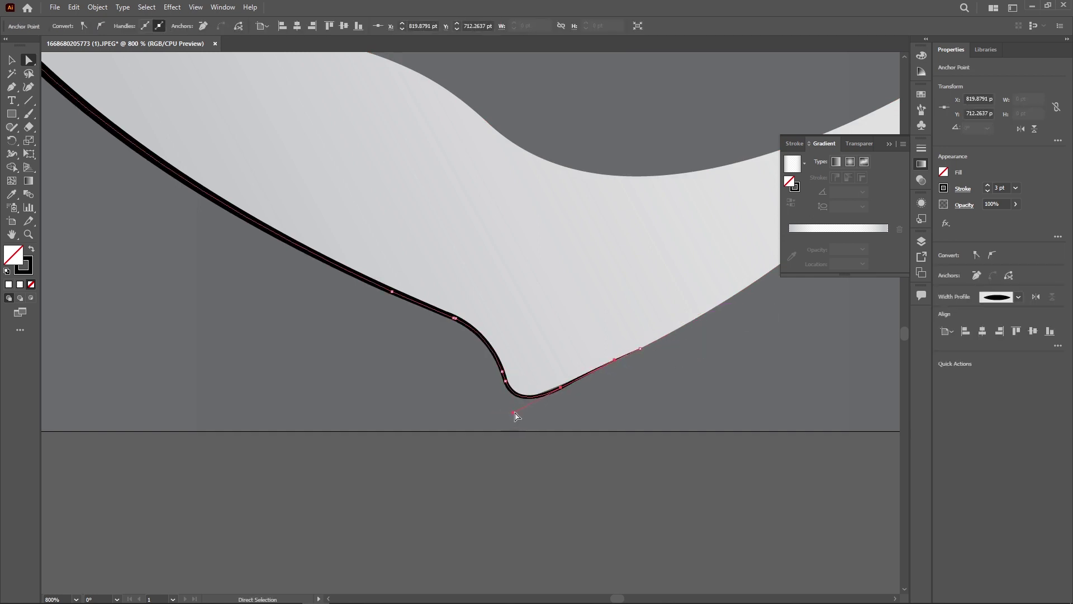
{"action": "left_click_drag", "start_coordinate": [516, 416], "coordinate": [509, 422]}
Reposition the outline's end anchor so its tail aligns with the jaw's lower edge
{"action": "key", "text": "ctrl+equal"}
{"action": "key", "text": "ctrl+equal"}
{"action": "key", "text": "ctrl+equal"}
{"action": "left_click_drag", "start_coordinate": [474, 336], "coordinate": [407, 354]}
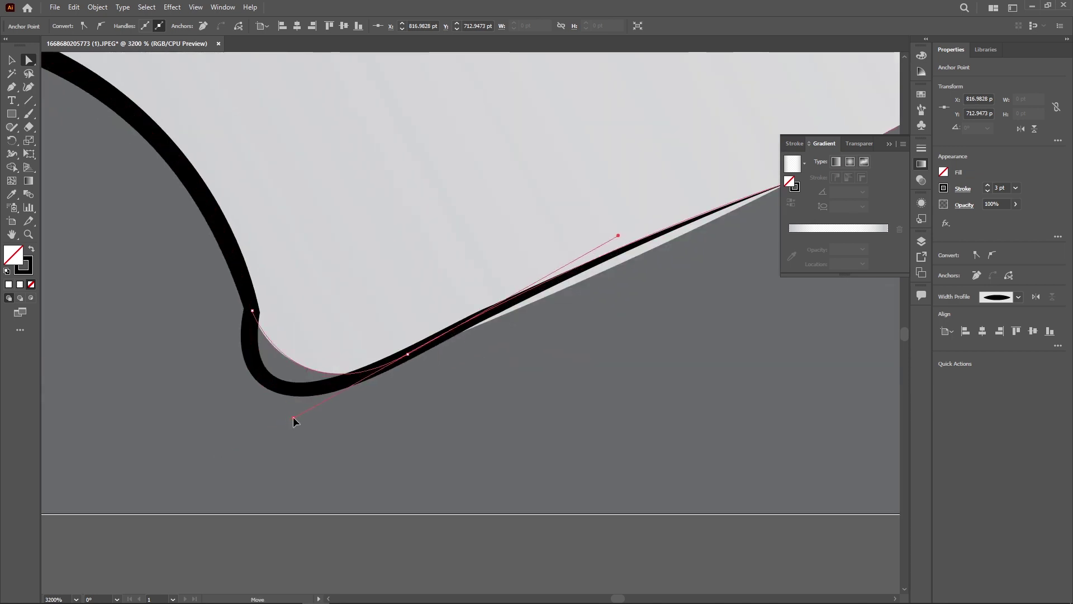
{"action": "key", "text": "ctrl+z"}
{"action": "mouse_move", "coordinate": [543, 357]}
{"action": "left_mouse_down"}
{"action": "mouse_move", "coordinate": [563, 323]}
{"action": "mouse_move", "coordinate": [257, 455]}
{"action": "mouse_move", "coordinate": [470, 364]}
{"action": "left_mouse_up"}
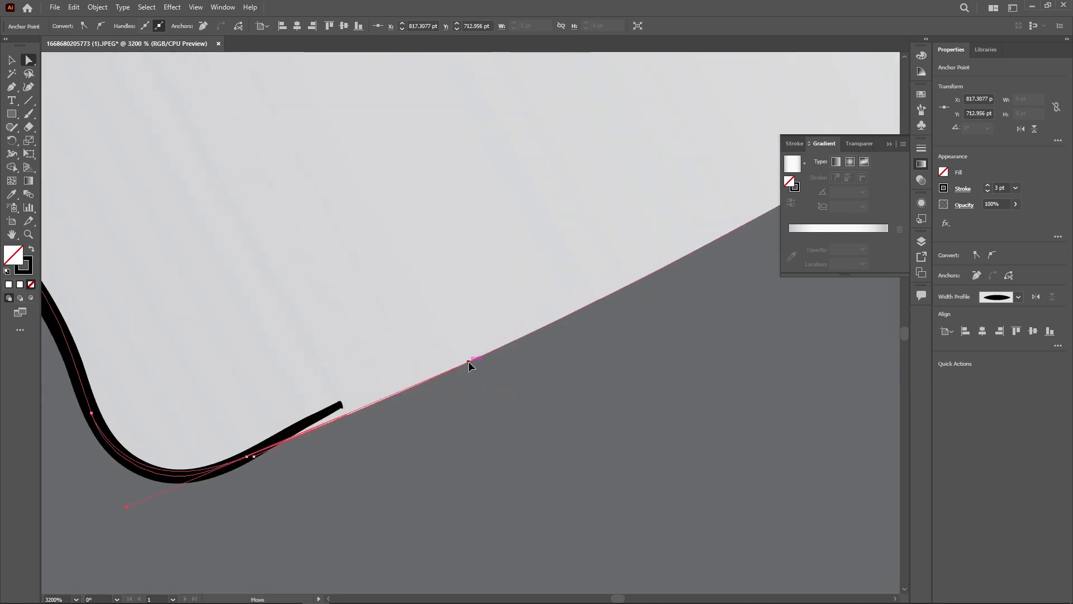
{"action": "left_click_drag", "start_coordinate": [288, 438], "coordinate": [561, 388]}
Fit the artboard in view, clear the selection and close the gradient settings
{"action": "key", "text": "ctrl+0"}
{"action": "left_click", "coordinate": [864, 384]}
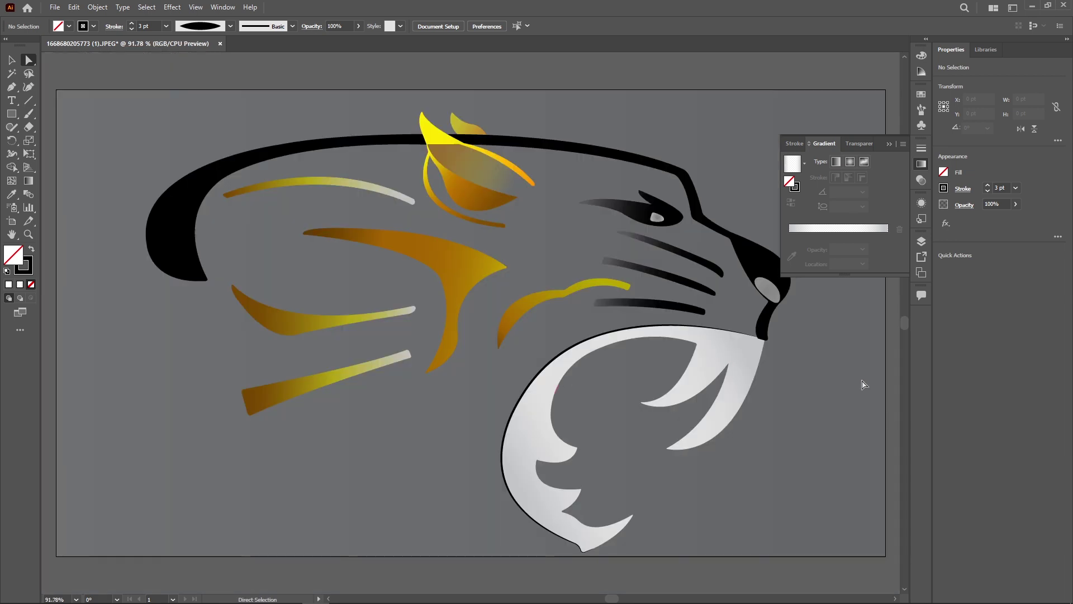
{"action": "left_click", "coordinate": [546, 363]}
{"action": "key", "text": "v"}
{"action": "left_click", "coordinate": [547, 364]}
{"action": "left_click", "coordinate": [793, 396]}
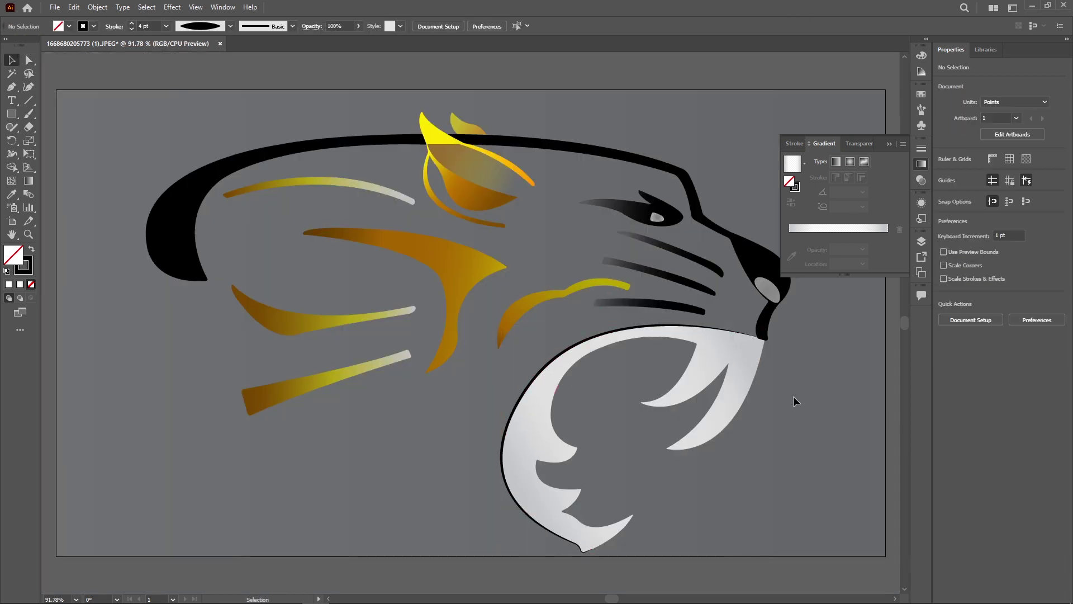
{"action": "left_click", "coordinate": [720, 161]}
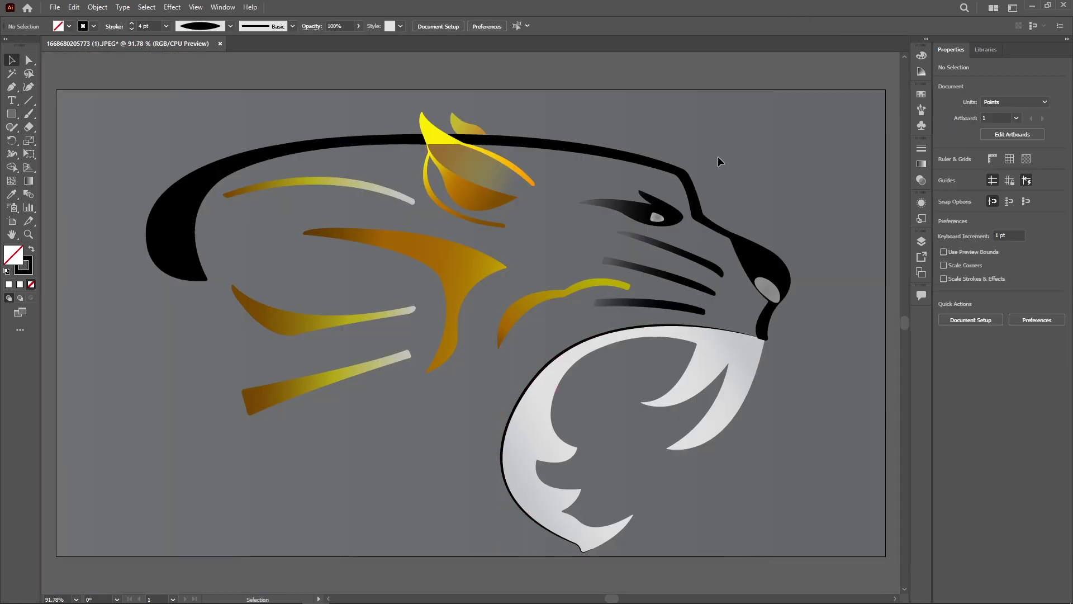
Select the yellow ear shape lying beneath the translucent brown overlay
{"action": "left_click", "coordinate": [441, 151]}
{"action": "scroll", "coordinate": [513, 182], "scroll_direction": "up", "scroll_amount": 3}
{"action": "scroll", "coordinate": [513, 182], "scroll_direction": "up", "scroll_amount": 5}
{"action": "scroll", "coordinate": [571, 279], "scroll_direction": "up", "scroll_amount": 3}
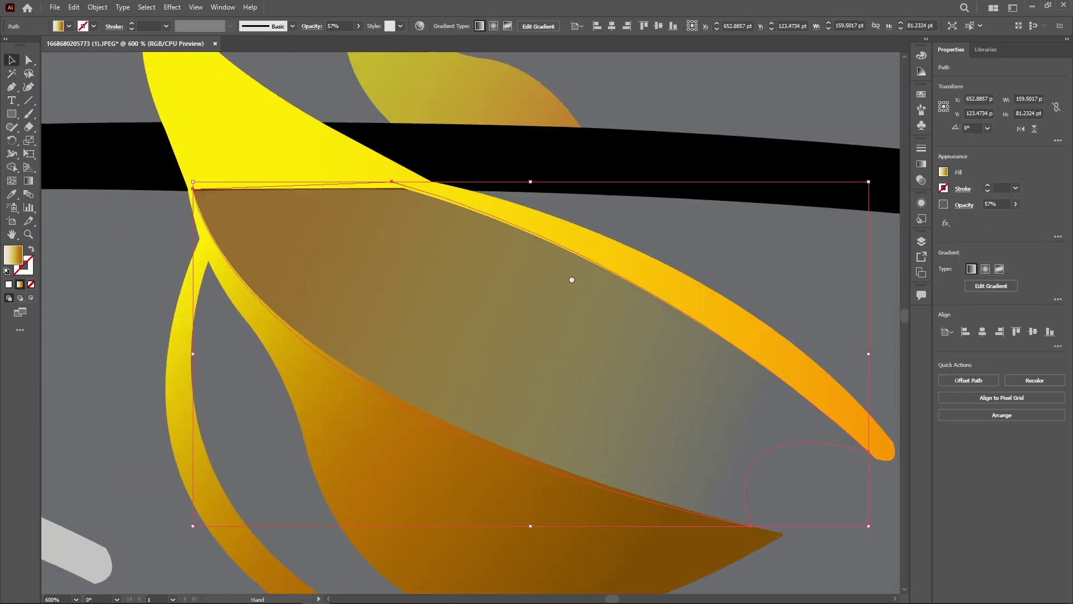
{"action": "left_click", "coordinate": [232, 163]}
{"action": "scroll", "coordinate": [233, 163], "scroll_direction": "up", "scroll_amount": 2}
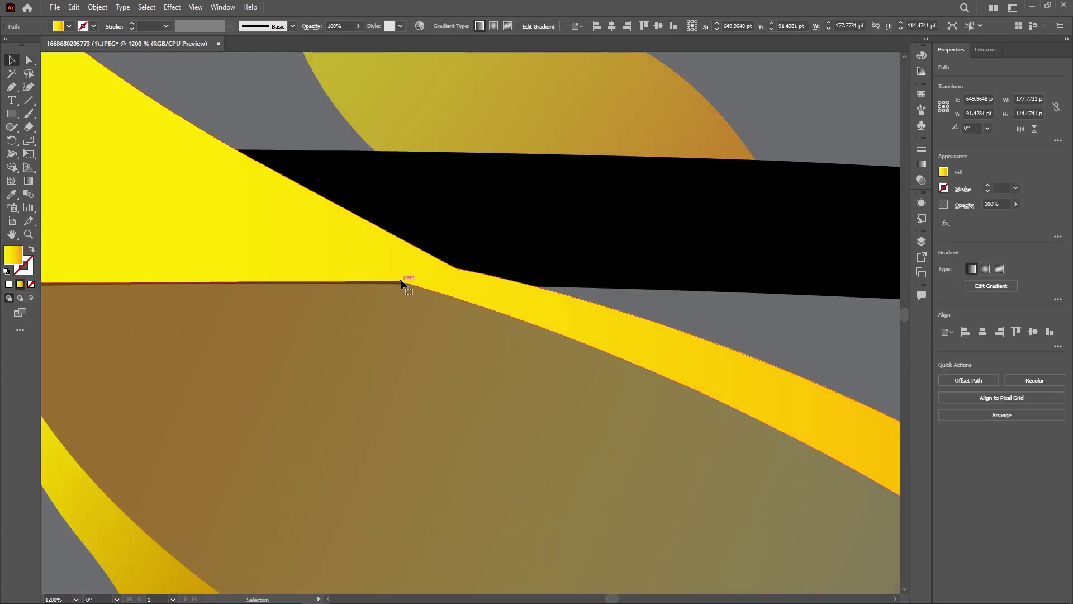
Raise the yellow shape's two bottom corners to the brown overlay's top edge
{"action": "key", "text": "a"}
{"action": "left_click", "coordinate": [404, 282]}
{"action": "scroll", "coordinate": [408, 283], "scroll_direction": "left", "scroll_amount": 5}
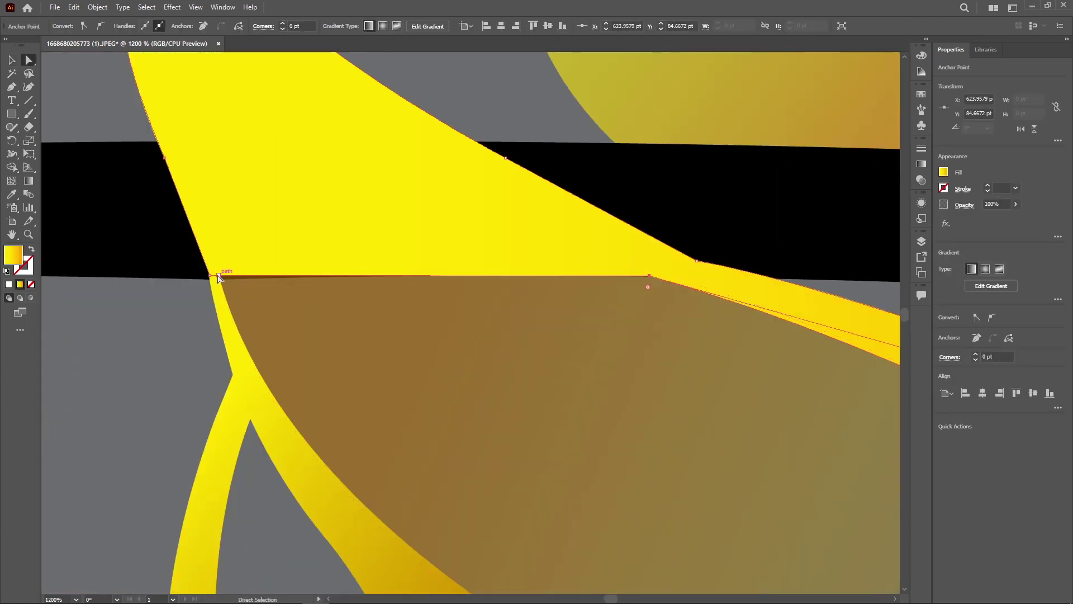
{"action": "left_click", "coordinate": [218, 275]}
{"action": "left_click", "coordinate": [649, 276], "text": "shift"}
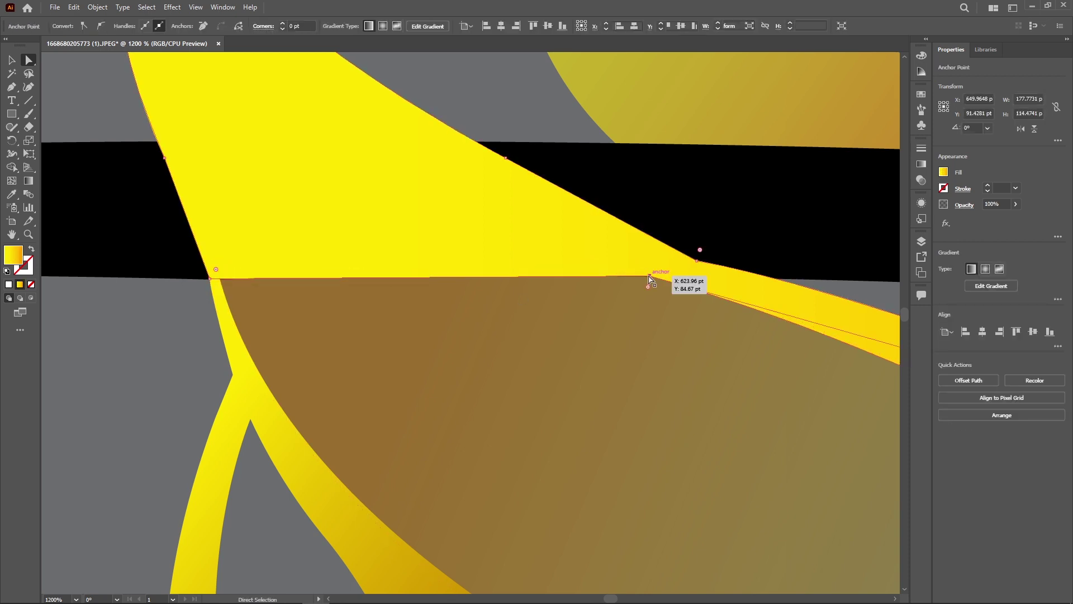
{"action": "left_click_drag", "start_coordinate": [649, 277], "coordinate": [699, 234]}
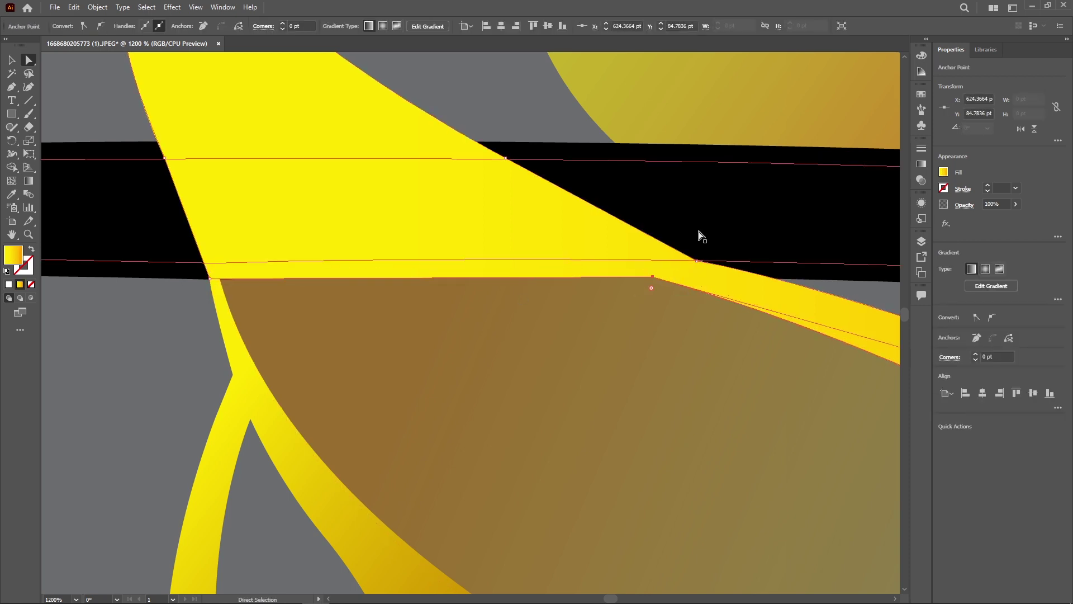
{"action": "left_click", "coordinate": [539, 368]}
{"action": "scroll", "coordinate": [327, 166], "scroll_direction": "down", "scroll_amount": 2}
Lay diagonal orange-to-yellow gradients across the lower and upper leaves, pulling the upper yellow end inward
{"action": "key", "text": "g"}
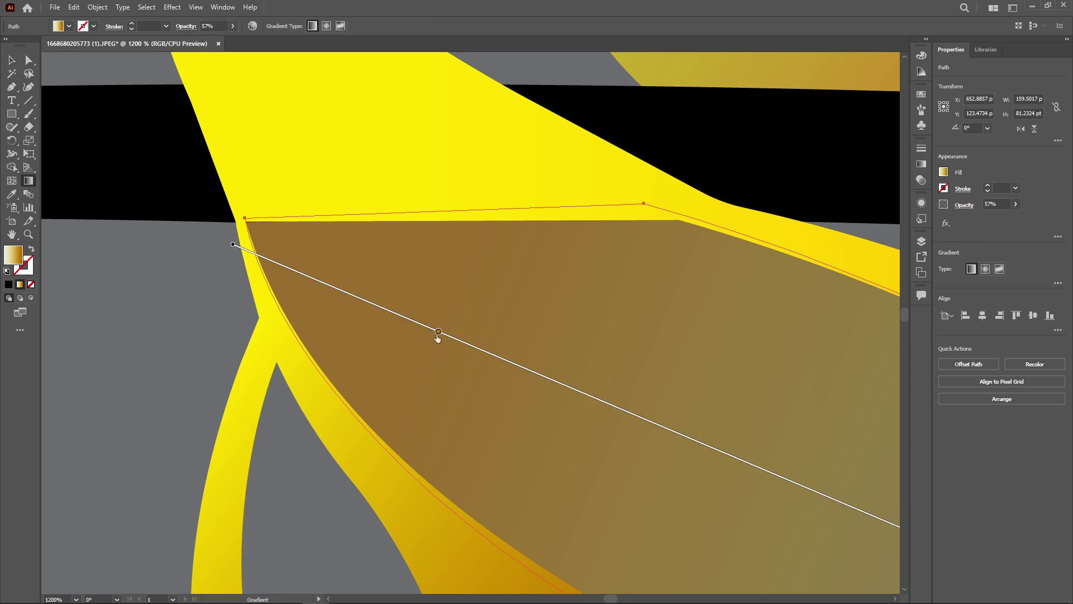
{"action": "left_click", "coordinate": [497, 354]}
{"action": "key", "text": "ctrl+minus"}
{"action": "key", "text": "ctrl+minus"}
{"action": "key", "text": "ctrl+minus"}
{"action": "left_click", "coordinate": [311, 306]}
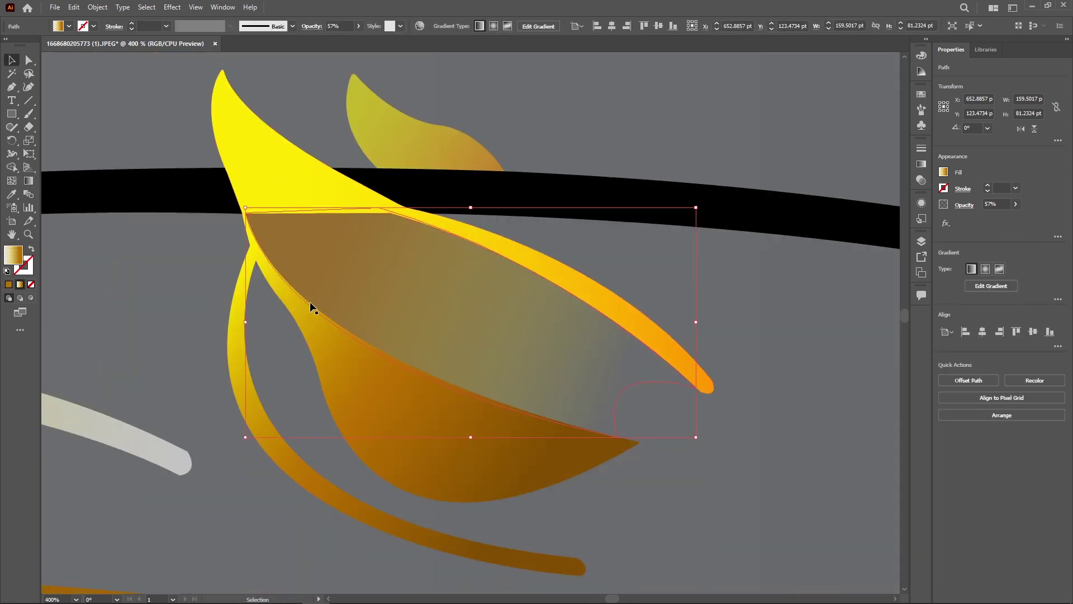
{"action": "left_click_drag", "start_coordinate": [200, 252], "coordinate": [568, 546]}
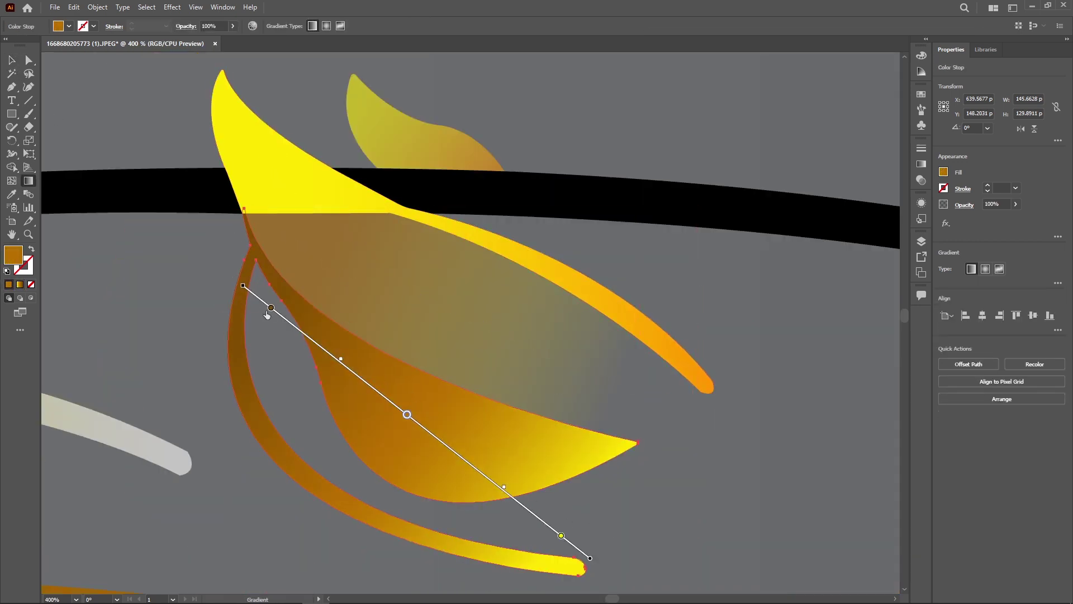
{"action": "left_click", "coordinate": [240, 139]}
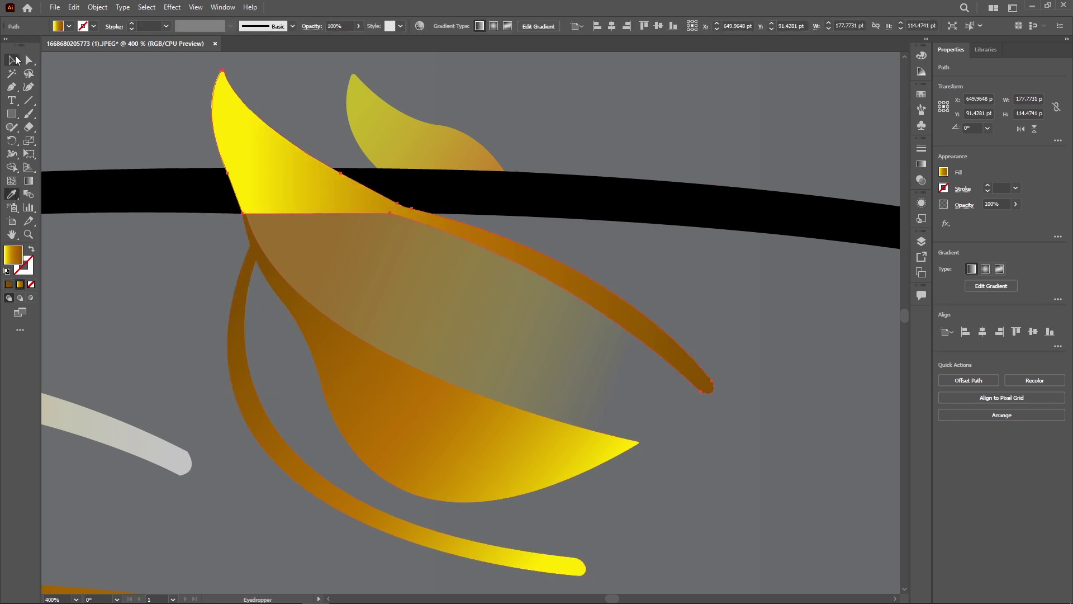
{"action": "left_click_drag", "start_coordinate": [149, 96], "coordinate": [722, 408]}
{"action": "left_click_drag", "start_coordinate": [423, 247], "coordinate": [417, 243]}
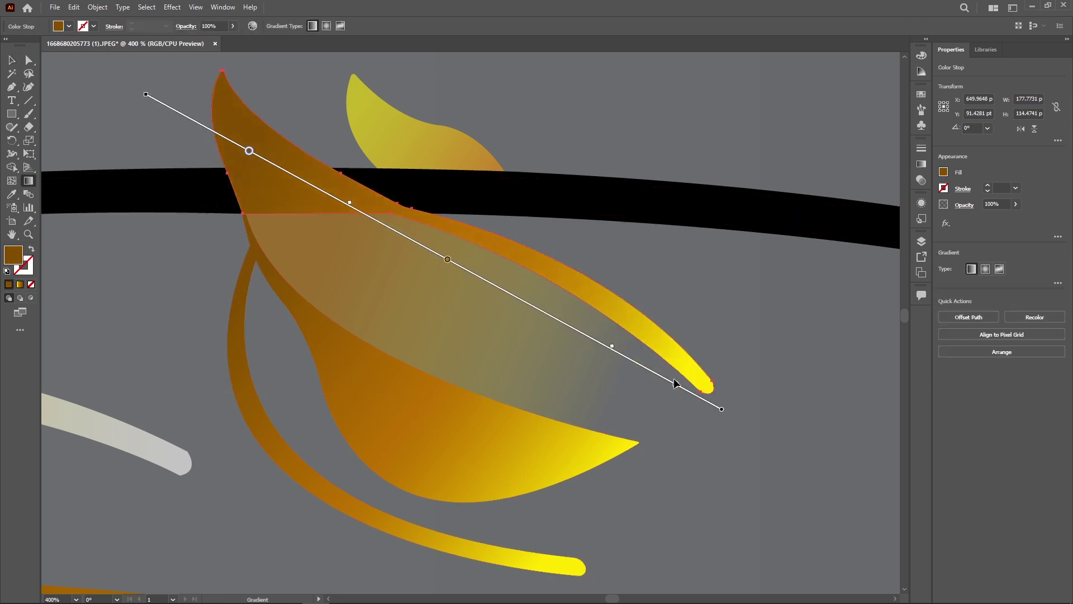
{"action": "left_click_drag", "start_coordinate": [676, 384], "coordinate": [642, 365]}
Darken the overlay's start stop with a sampled brown and shorten its gradient toward the tip
{"action": "left_click", "coordinate": [359, 283]}
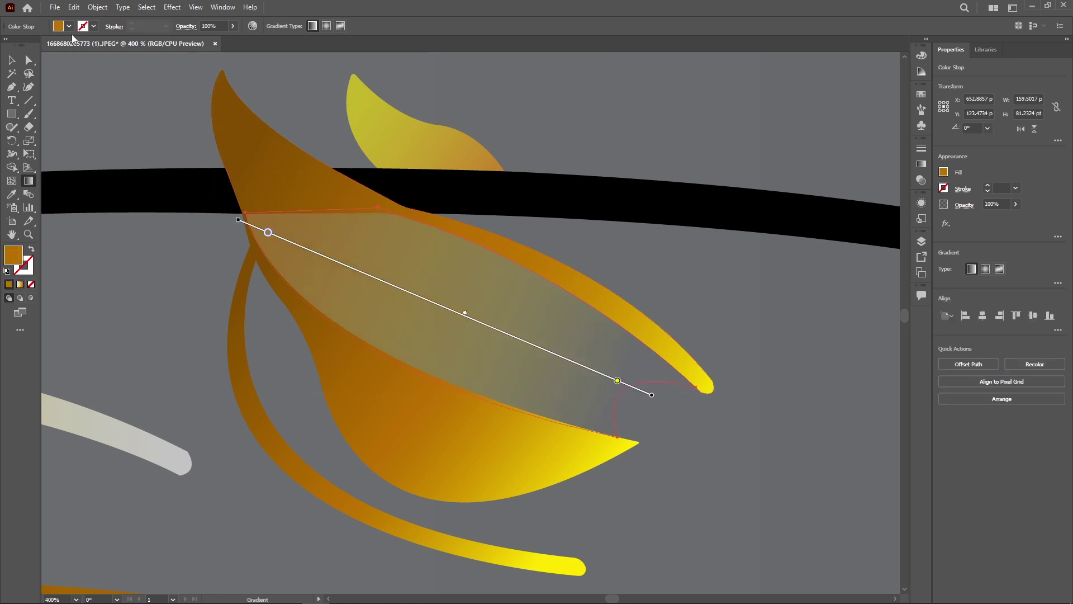
{"action": "double_click", "coordinate": [268, 232]}
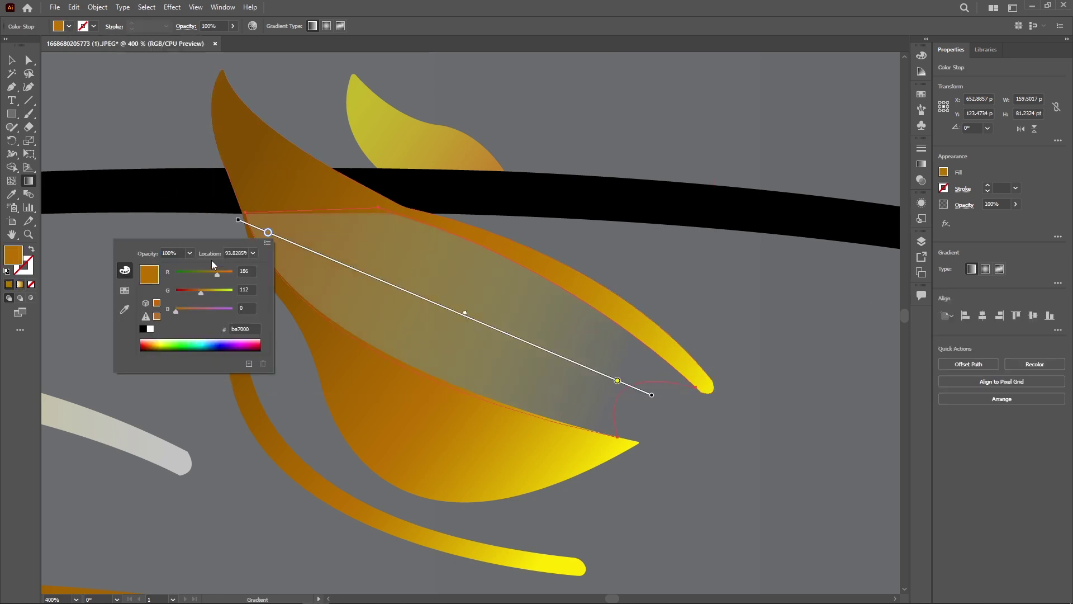
{"action": "left_click", "coordinate": [124, 310]}
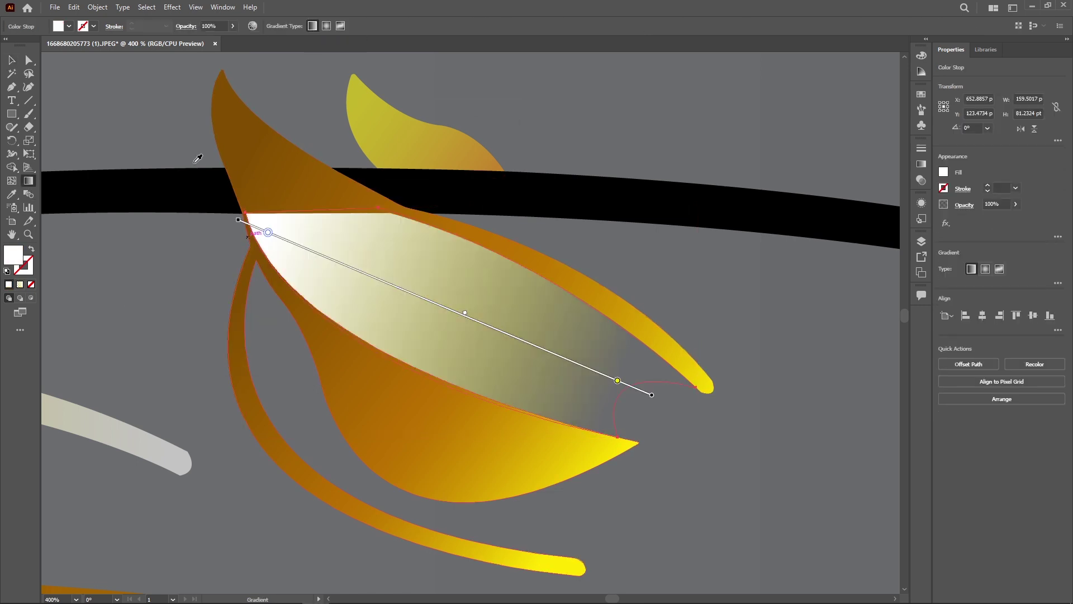
{"action": "key", "text": "Escape"}
{"action": "key", "text": "v"}
{"action": "key", "text": "ctrl+shift+a"}
{"action": "left_click", "coordinate": [306, 223]}
{"action": "key", "text": "g"}
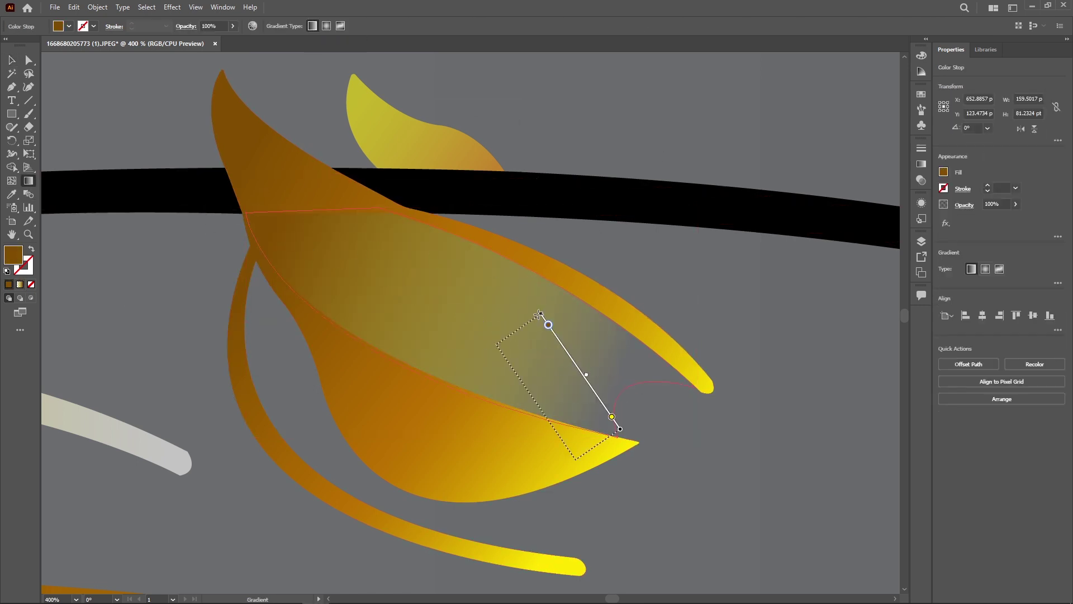
{"action": "mouse_move", "coordinate": [546, 319]}
{"action": "left_mouse_down"}
{"action": "mouse_move", "coordinate": [400, 212]}
{"action": "mouse_move", "coordinate": [342, 208]}
{"action": "left_mouse_up"}
{"action": "key", "text": "v"}
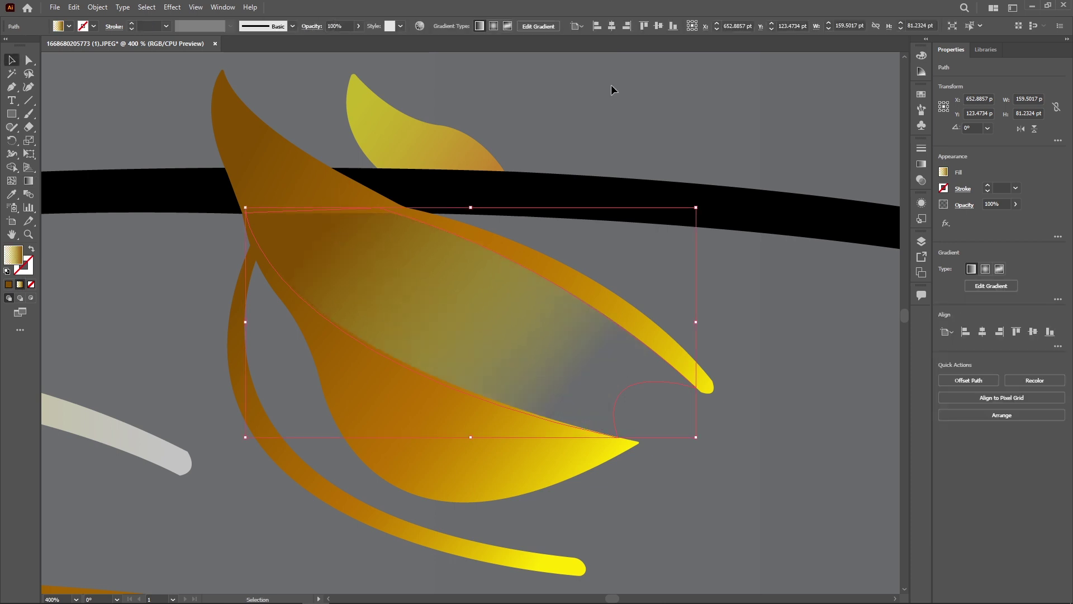
{"action": "key", "text": "ctrl+F9"}
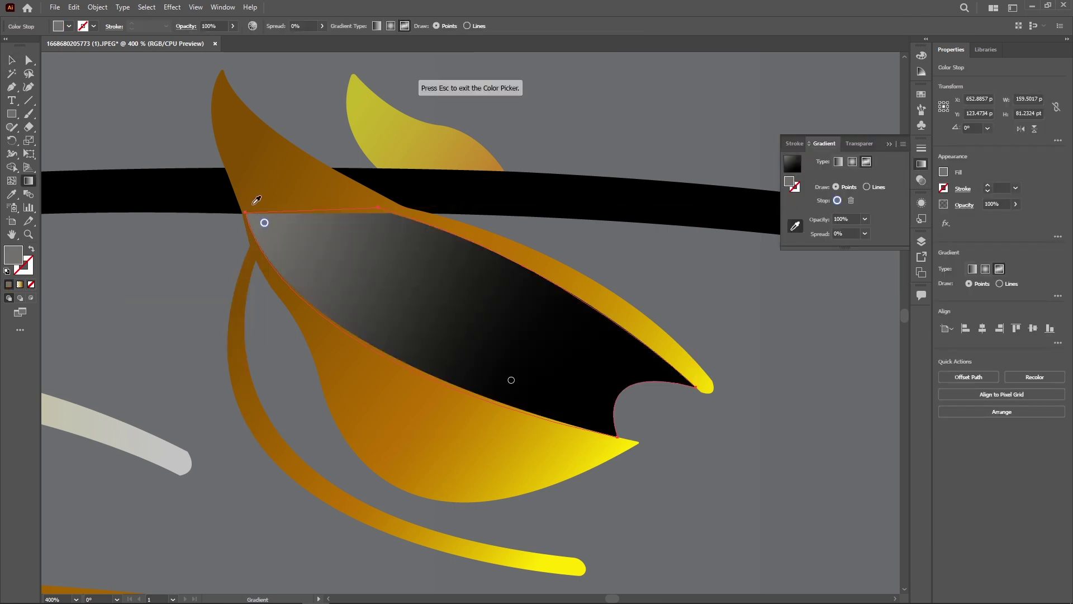
Convert the overlay to a freeform gradient with an orange upper point and a fully transparent orange lower point
{"action": "left_click", "coordinate": [335, 221]}
{"action": "left_click_drag", "start_coordinate": [335, 221], "coordinate": [381, 227]}
{"action": "double_click", "coordinate": [381, 227]}
{"action": "left_click", "coordinate": [238, 285]}
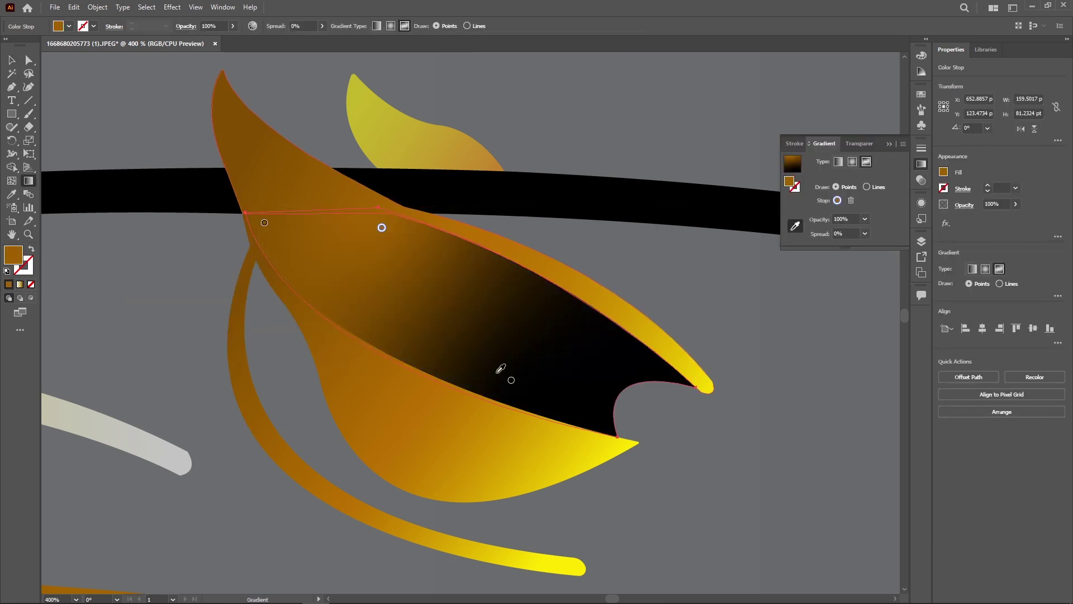
{"action": "double_click", "coordinate": [511, 379]}
{"action": "left_click", "coordinate": [368, 418]}
{"action": "mouse_move", "coordinate": [442, 438]}
{"action": "left_mouse_down"}
{"action": "mouse_move", "coordinate": [475, 444]}
{"action": "mouse_move", "coordinate": [458, 439]}
{"action": "left_mouse_up"}
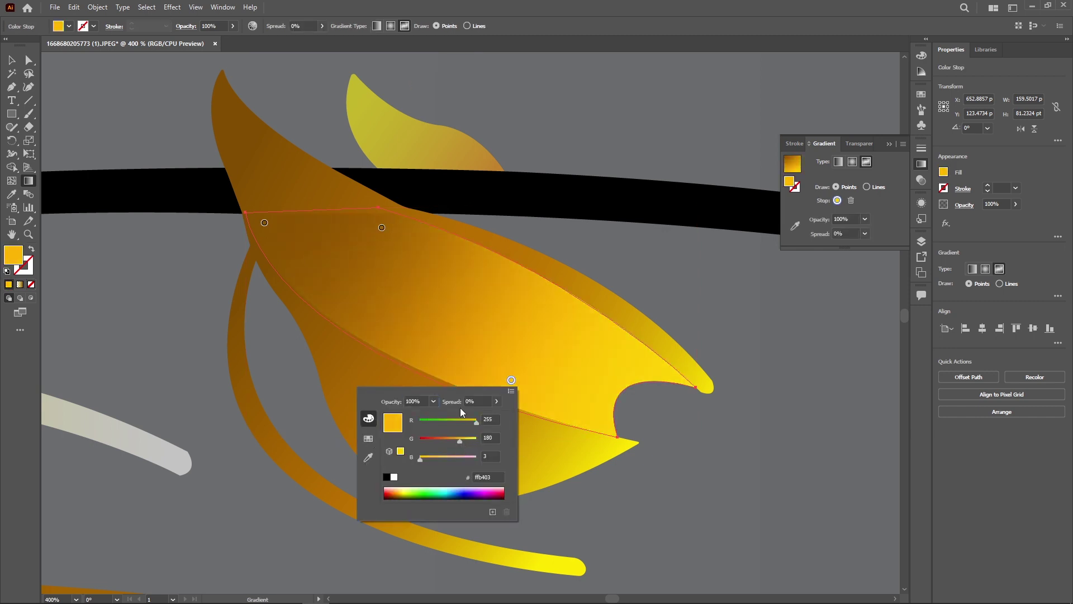
{"action": "left_click", "coordinate": [433, 401]}
{"action": "left_click", "coordinate": [509, 388]}
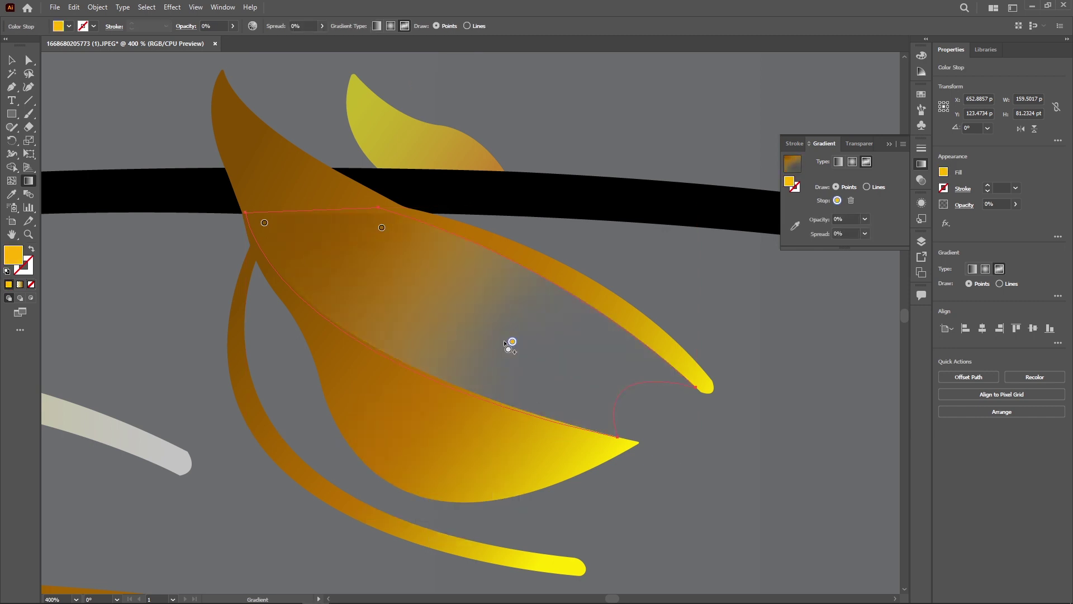
Recolour an overlay colour point with a darker orange sampled from the artwork
{"action": "left_click", "coordinate": [642, 153]}
{"action": "left_click", "coordinate": [347, 274]}
{"action": "scroll", "coordinate": [347, 273], "scroll_direction": "up", "scroll_amount": 2}
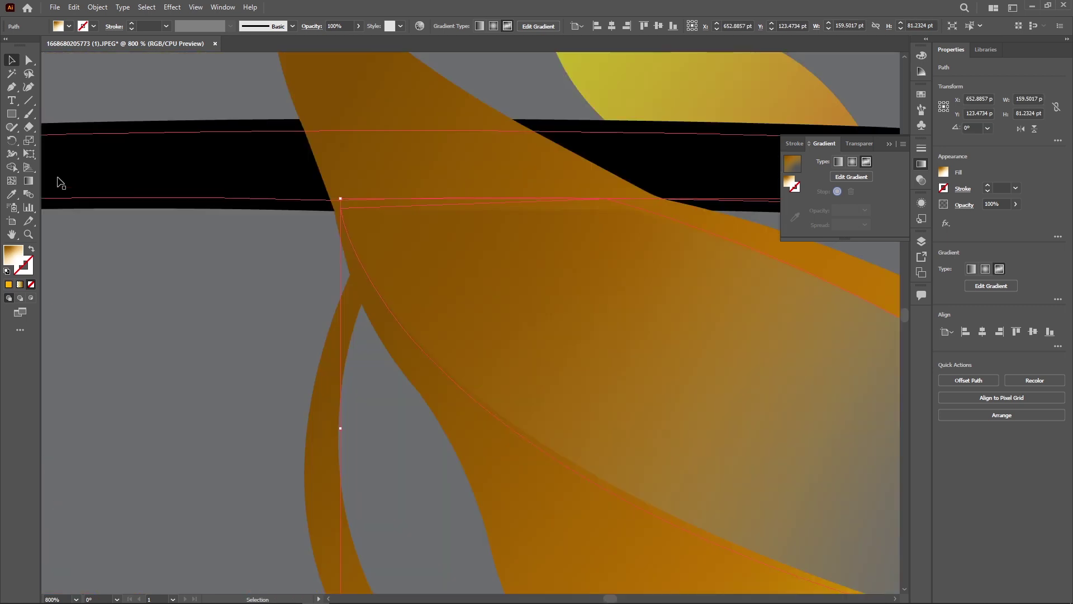
{"action": "key", "text": "g"}
{"action": "key", "text": "i"}
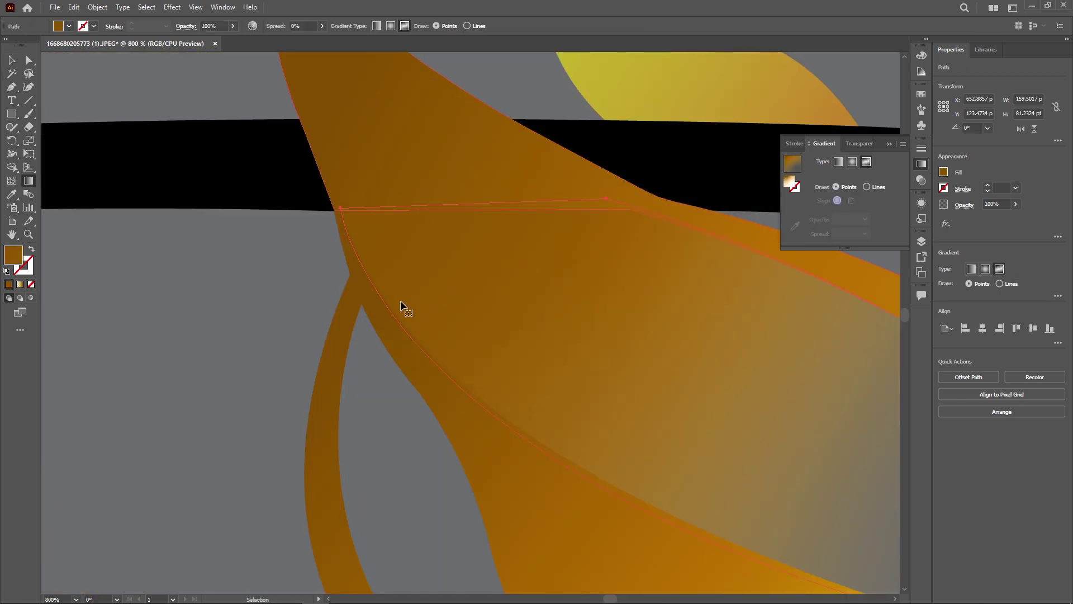
{"action": "key", "text": "g"}
{"action": "left_click", "coordinate": [419, 320]}
{"action": "key", "text": "i"}
{"action": "left_click", "coordinate": [390, 337]}
{"action": "double_click", "coordinate": [407, 307]}
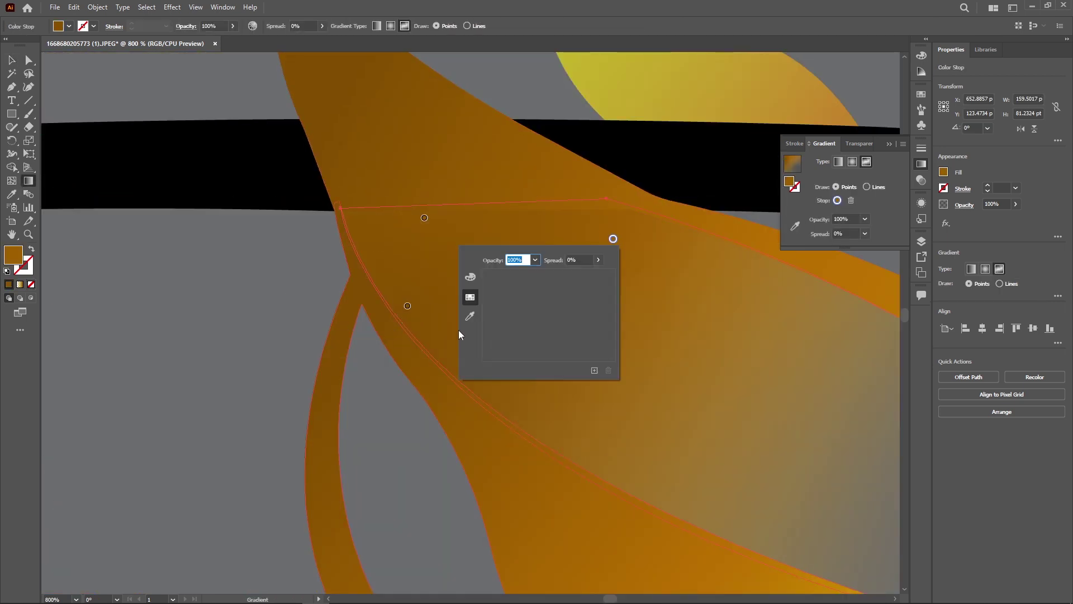
{"action": "key", "text": "Escape"}
{"action": "scroll", "coordinate": [413, 235], "scroll_direction": "right", "scroll_amount": 3}
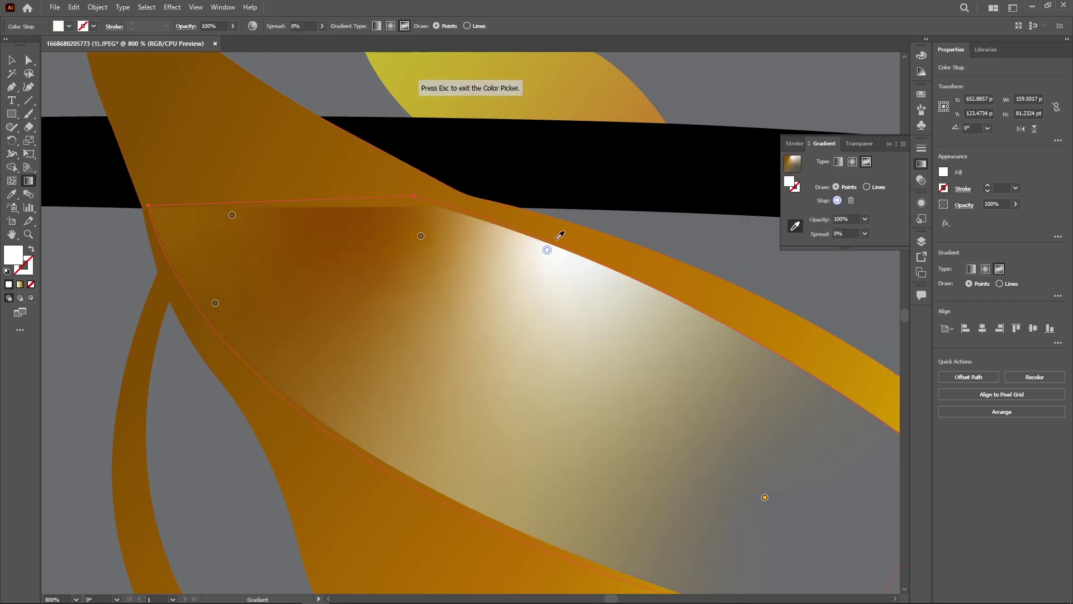
{"action": "left_click", "coordinate": [421, 236]}
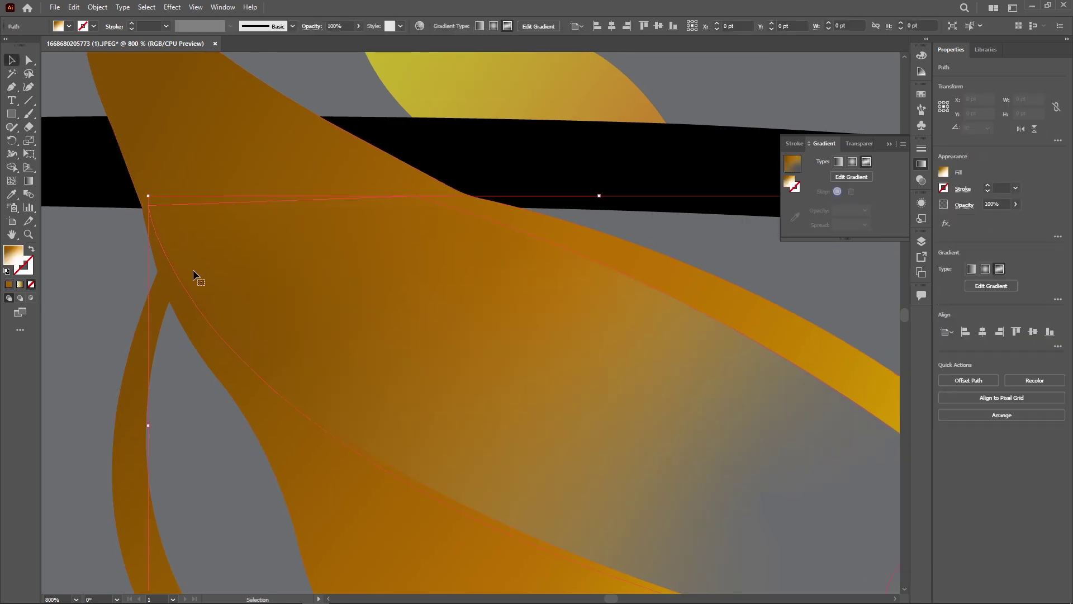
Add a sampled-colour point near the left corner, discard the white highlight point, and deselect
{"action": "double_click", "coordinate": [165, 228]}
{"action": "left_click", "coordinate": [21, 307]}
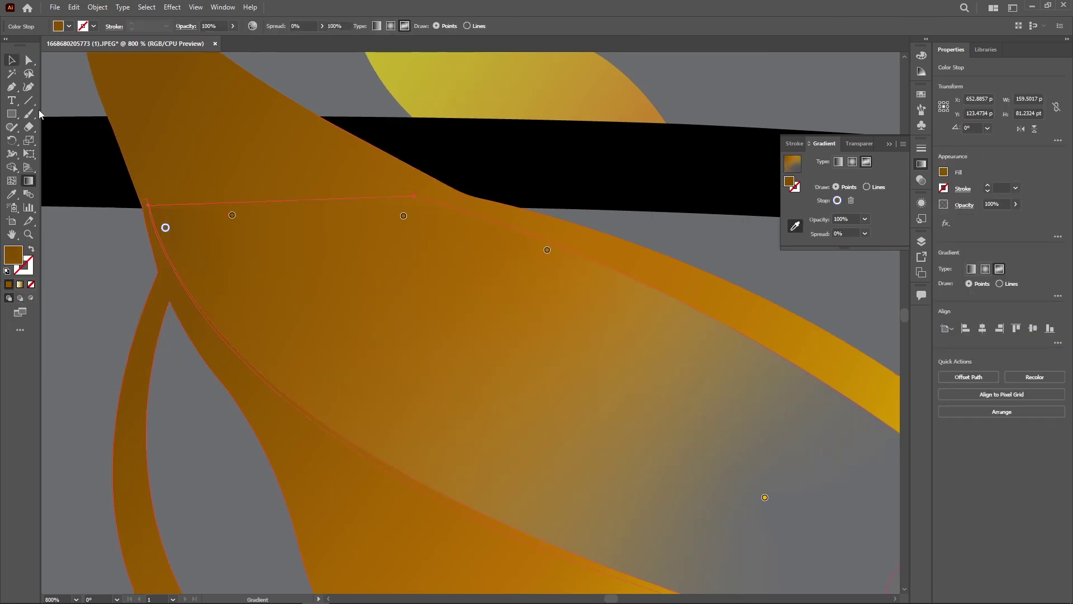
{"action": "left_click", "coordinate": [229, 328]}
{"action": "double_click", "coordinate": [229, 328]}
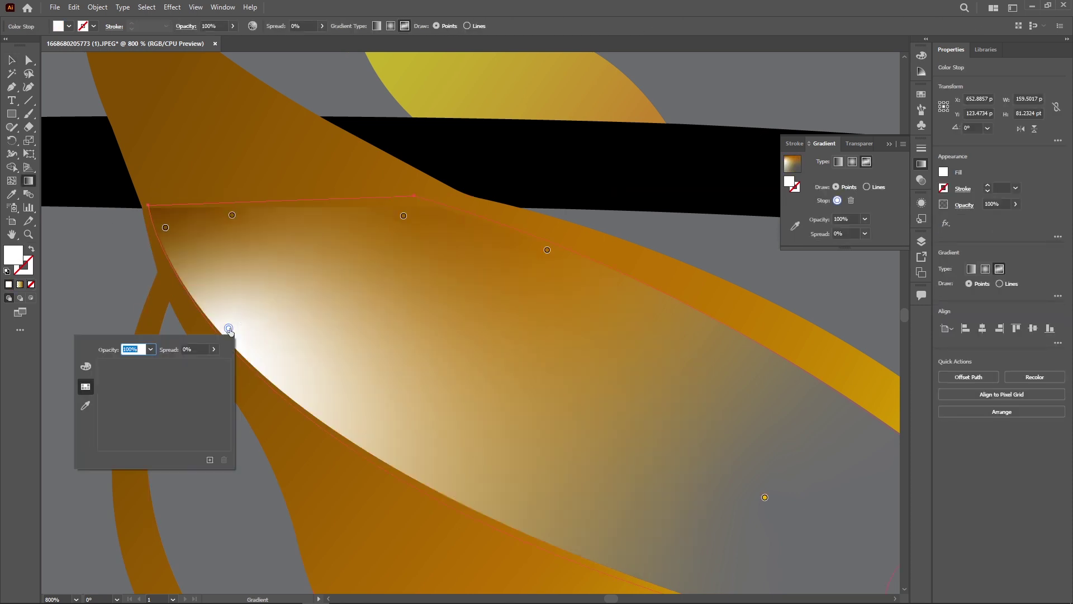
{"action": "key", "text": "Escape"}
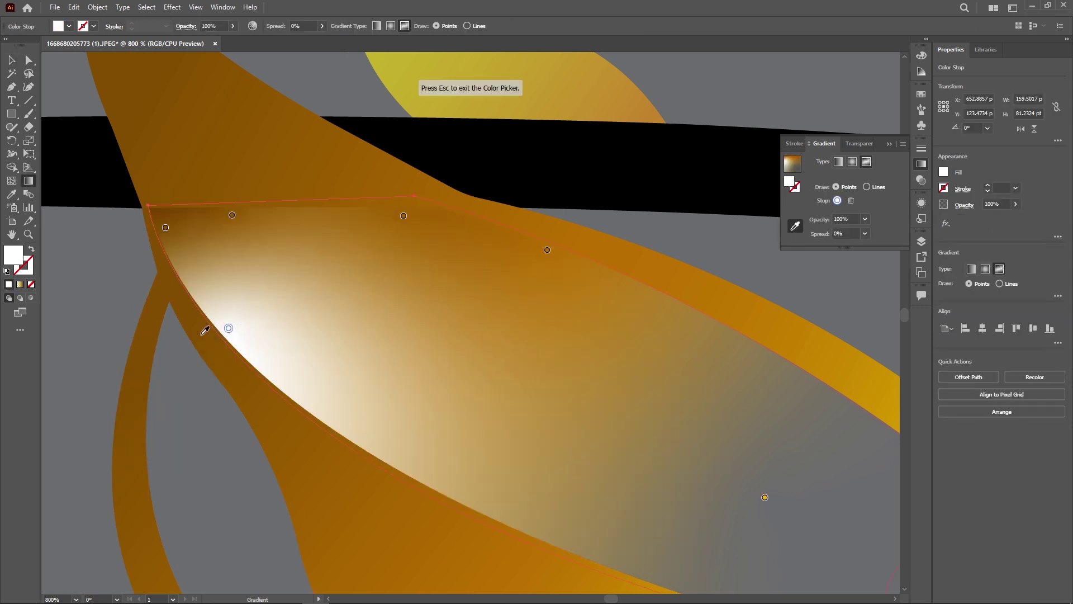
{"action": "key", "text": "ctrl+z"}
{"action": "key", "text": "v"}
{"action": "key", "text": "ctrl+shift+a"}
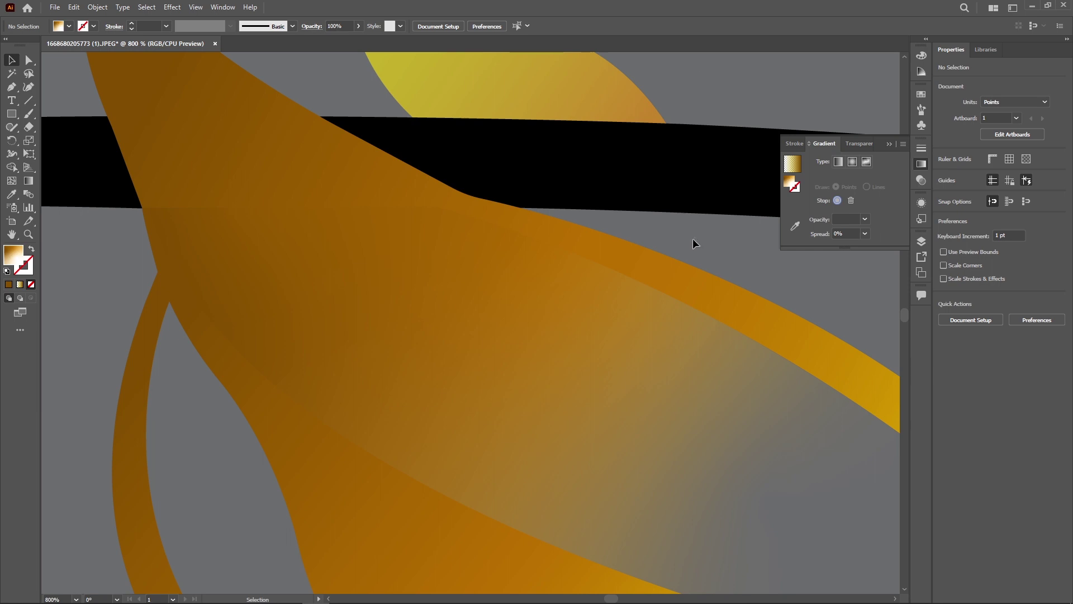
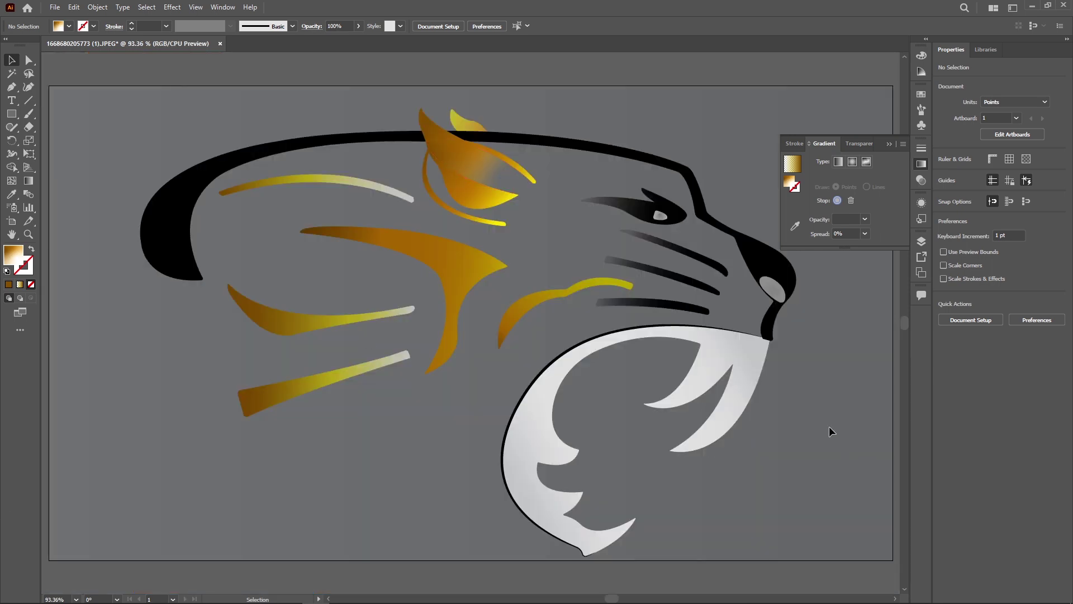
Draw a white (ffffff) line across the head's top-left arc with the tapered Width Profile 1
{"action": "left_click", "coordinate": [29, 100]}
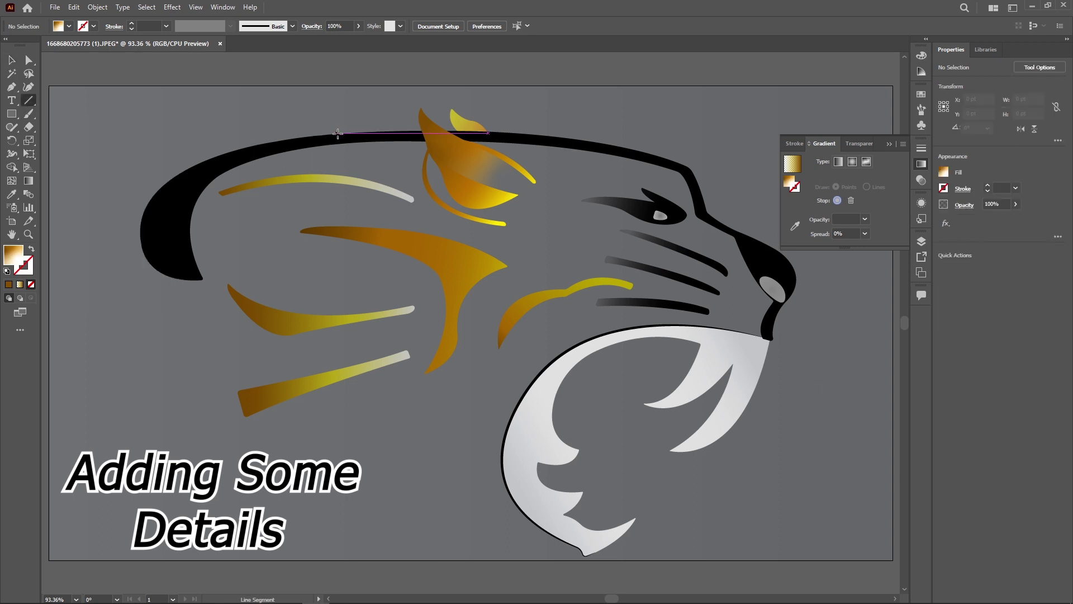
{"action": "mouse_move", "coordinate": [536, 181]}
{"action": "left_mouse_down"}
{"action": "mouse_move", "coordinate": [150, 185]}
{"action": "mouse_move", "coordinate": [142, 225]}
{"action": "left_mouse_up"}
{"action": "left_click", "coordinate": [131, 24]}
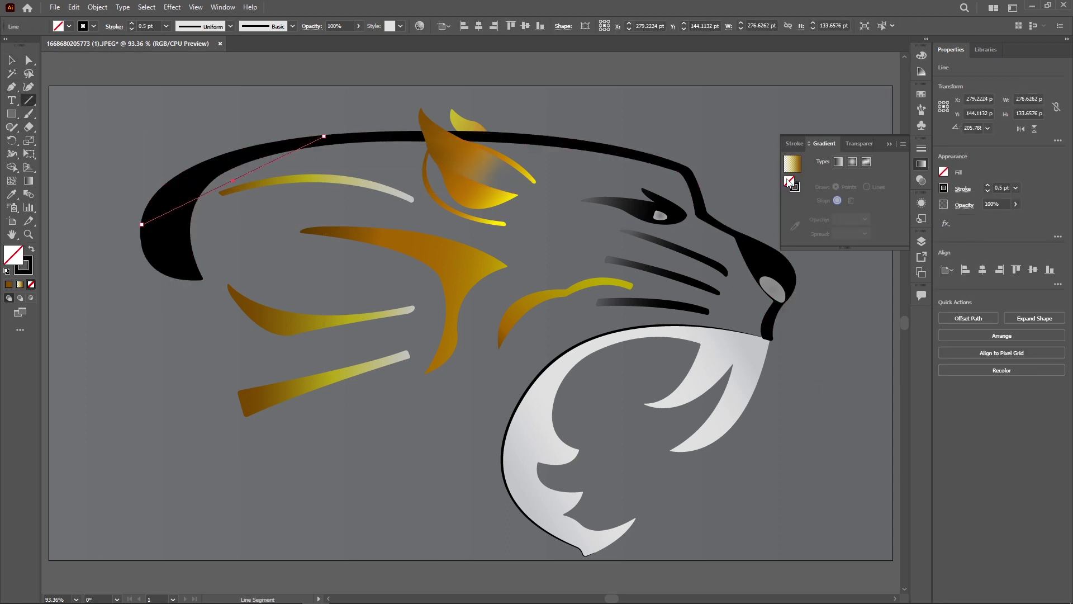
{"action": "double_click", "coordinate": [794, 185]}
{"action": "type", "text": "ffffff"}
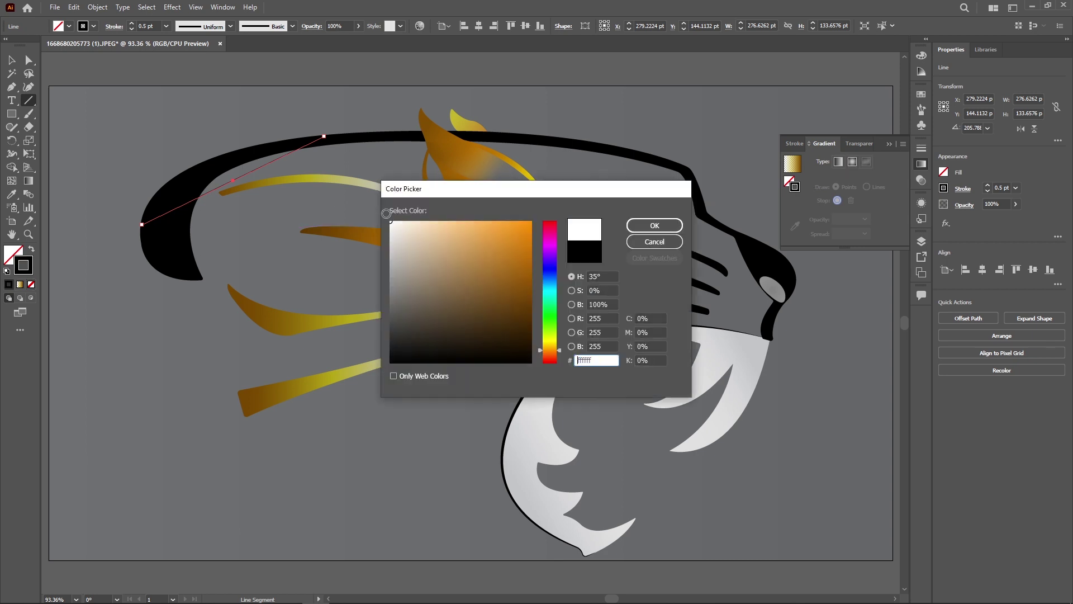
{"action": "key", "text": "Return"}
{"action": "left_click", "coordinate": [230, 27]}
{"action": "left_click", "coordinate": [201, 56]}
Bend the white line with the Anchor Point tool to follow the outline's outer curve
{"action": "key", "text": "ctrl+equal"}
{"action": "key", "text": "ctrl+equal"}
{"action": "key", "text": "ctrl+equal"}
{"action": "key", "text": "shift+c"}
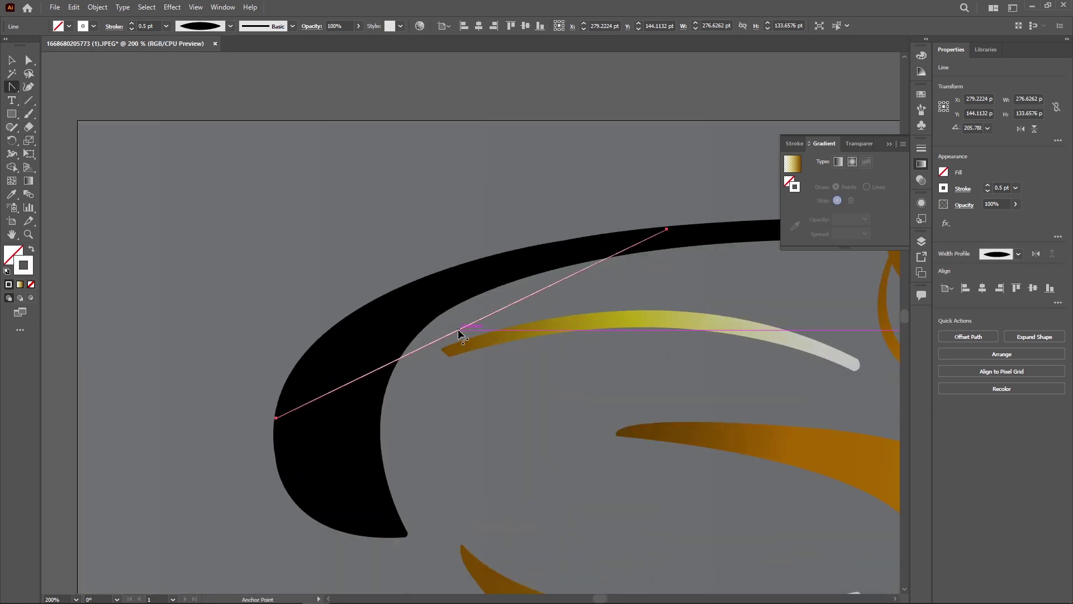
{"action": "left_click_drag", "start_coordinate": [458, 330], "coordinate": [390, 302]}
{"action": "key", "text": "v"}
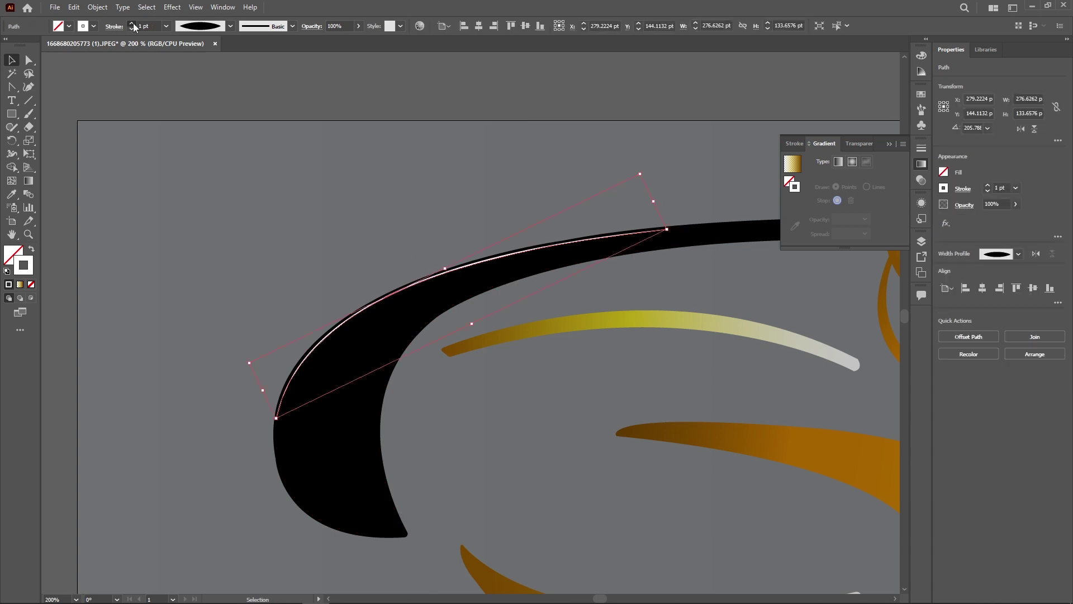
{"action": "key", "text": "ctrl+shift+a"}
Align the white curve's lower-left end with the black outline's edge
{"action": "key", "text": "a"}
{"action": "left_click", "coordinate": [276, 419]}
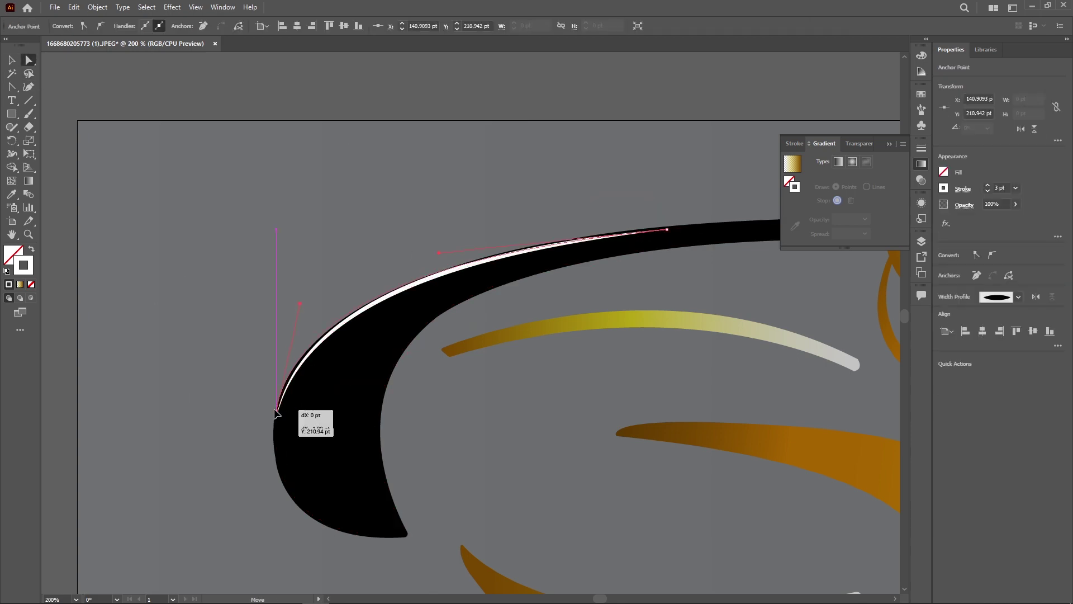
{"action": "left_click_drag", "start_coordinate": [275, 412], "coordinate": [273, 415]}
{"action": "key", "text": "ctrl+equal"}
{"action": "key", "text": "ctrl+equal"}
{"action": "key", "text": "ctrl+equal"}
{"action": "key", "text": "ctrl+equal"}
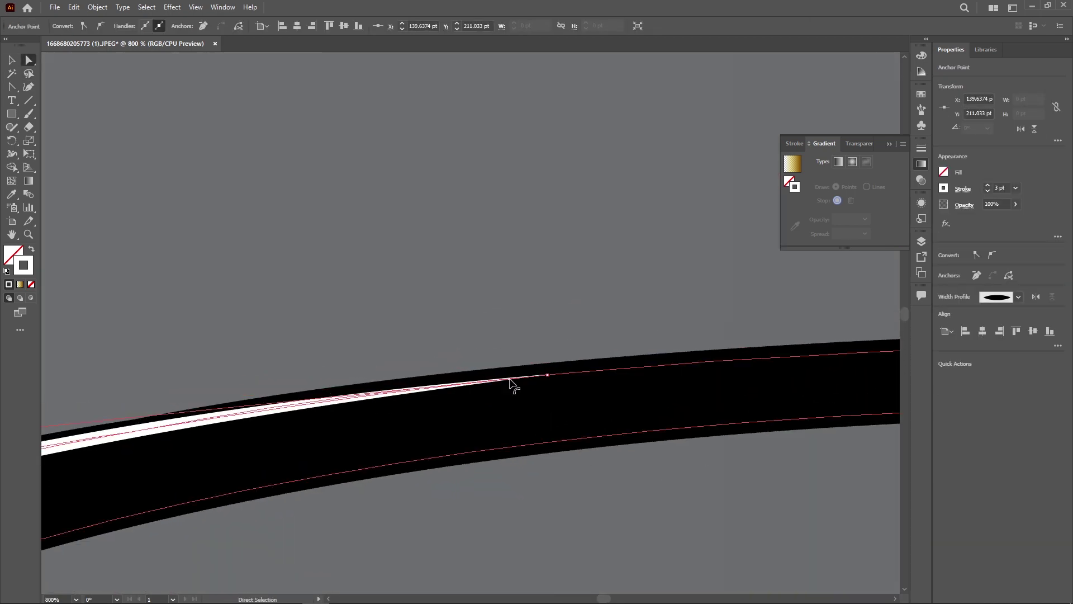
{"action": "key", "text": "ctrl+minus"}
{"action": "key", "text": "ctrl+minus"}
{"action": "left_click", "coordinate": [237, 411]}
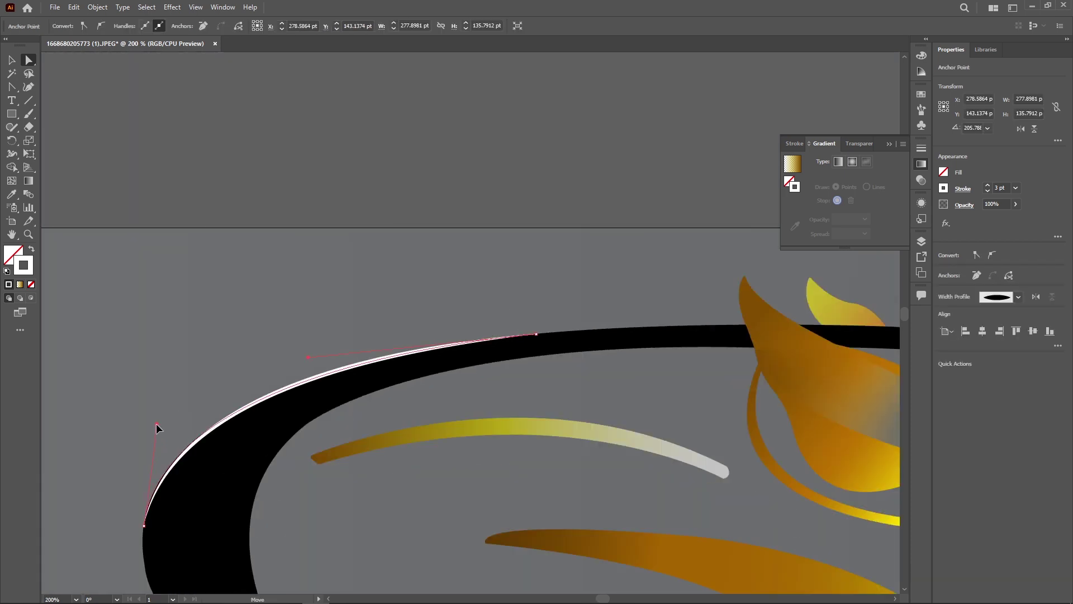
{"action": "left_click", "coordinate": [156, 424]}
{"action": "key", "text": "ctrl+minus"}
{"action": "key", "text": "ctrl+minus"}
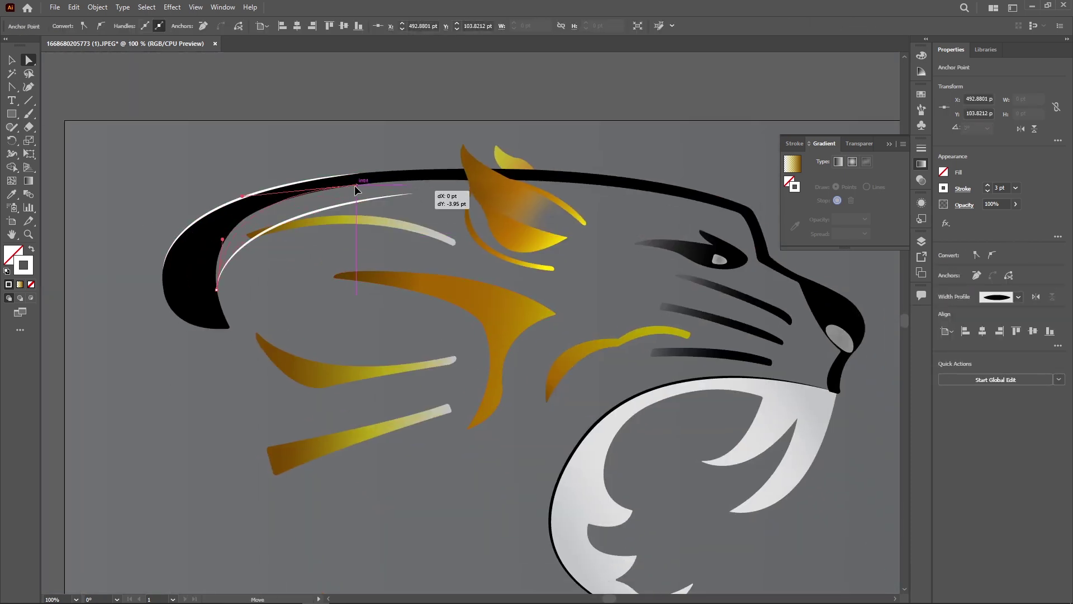
Stretch a second white curve along the outline's inner edge
{"action": "left_click_drag", "start_coordinate": [241, 249], "coordinate": [325, 190]}
{"action": "key", "text": "ctrl+equal"}
{"action": "key", "text": "ctrl+equal"}
{"action": "left_click_drag", "start_coordinate": [469, 330], "coordinate": [480, 328]}
{"action": "scroll", "coordinate": [289, 425], "scroll_direction": "down", "scroll_amount": 5}
{"action": "scroll", "coordinate": [290, 424], "scroll_direction": "left", "scroll_amount": 3}
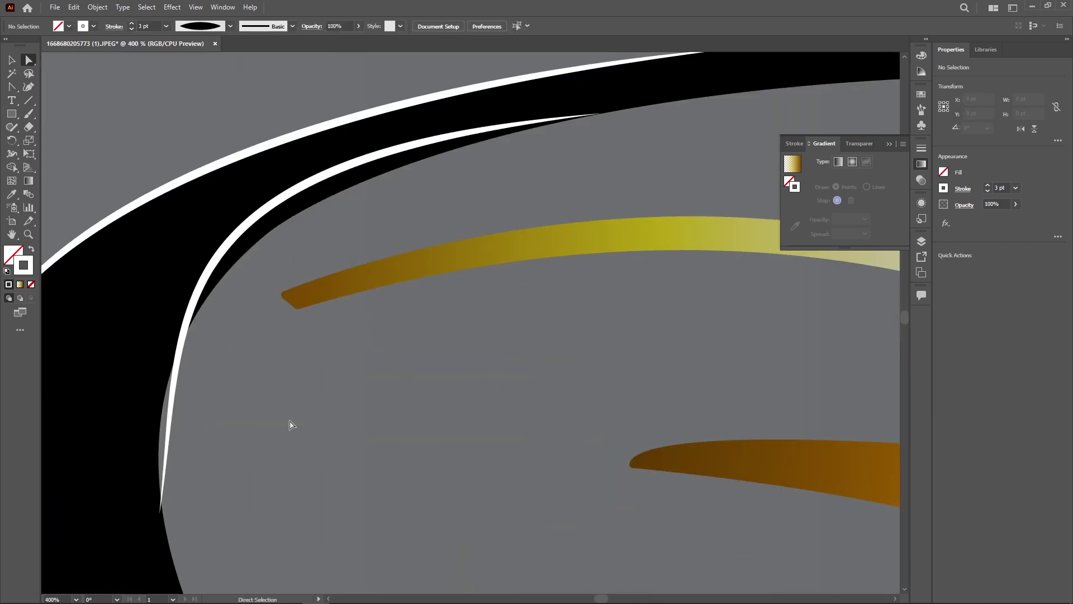
{"action": "left_click_drag", "start_coordinate": [190, 320], "coordinate": [161, 401]}
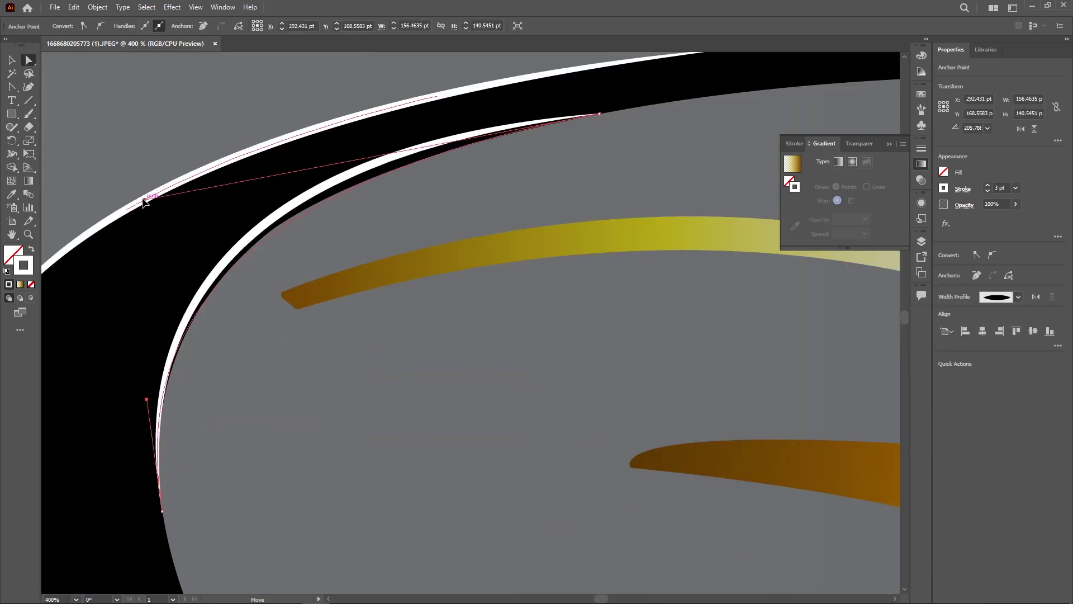
Bend the inner curve's lower part to hug the outline's inner edge
{"action": "left_click", "coordinate": [260, 401]}
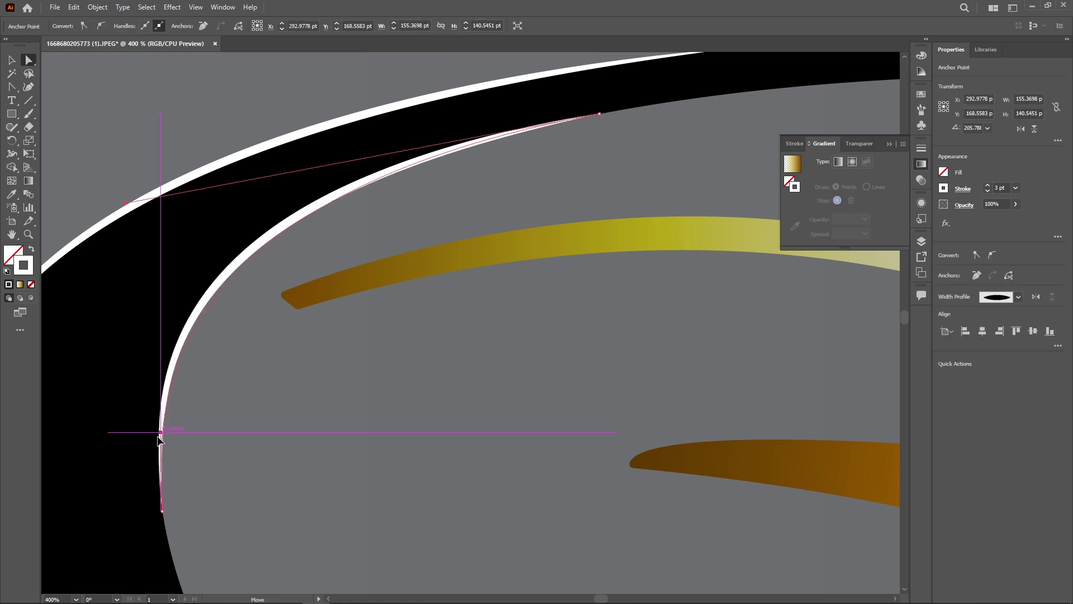
{"action": "left_click_drag", "start_coordinate": [163, 434], "coordinate": [148, 447]}
{"action": "left_click", "coordinate": [487, 369]}
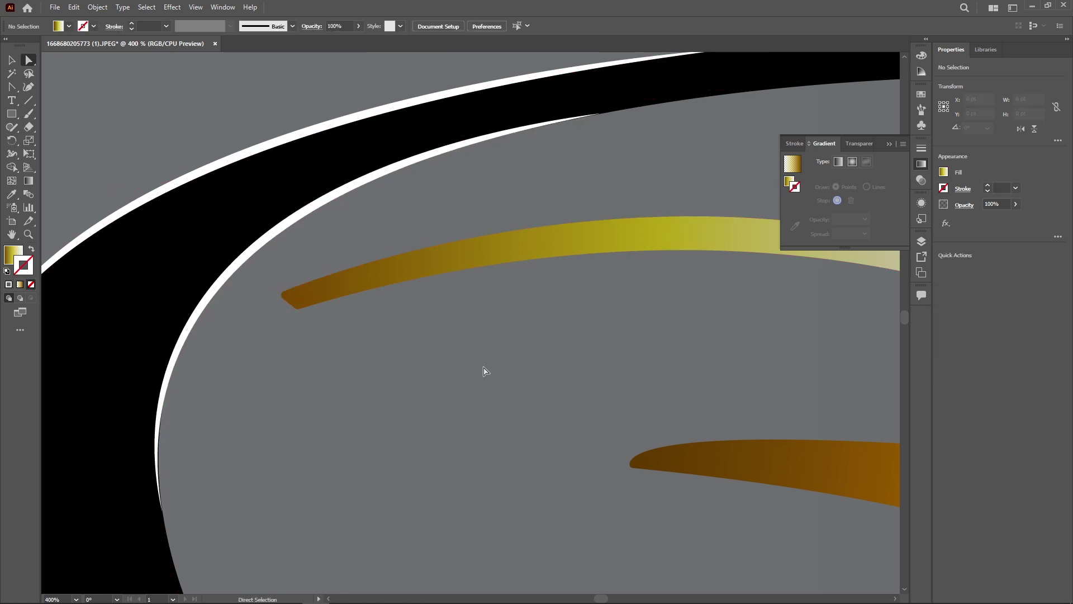
{"action": "left_click", "coordinate": [152, 447]}
{"action": "left_click", "coordinate": [278, 457]}
{"action": "key", "text": "ctrl+minus"}
{"action": "key", "text": "ctrl+minus"}
{"action": "key", "text": "ctrl+minus"}
{"action": "key", "text": "ctrl+minus"}
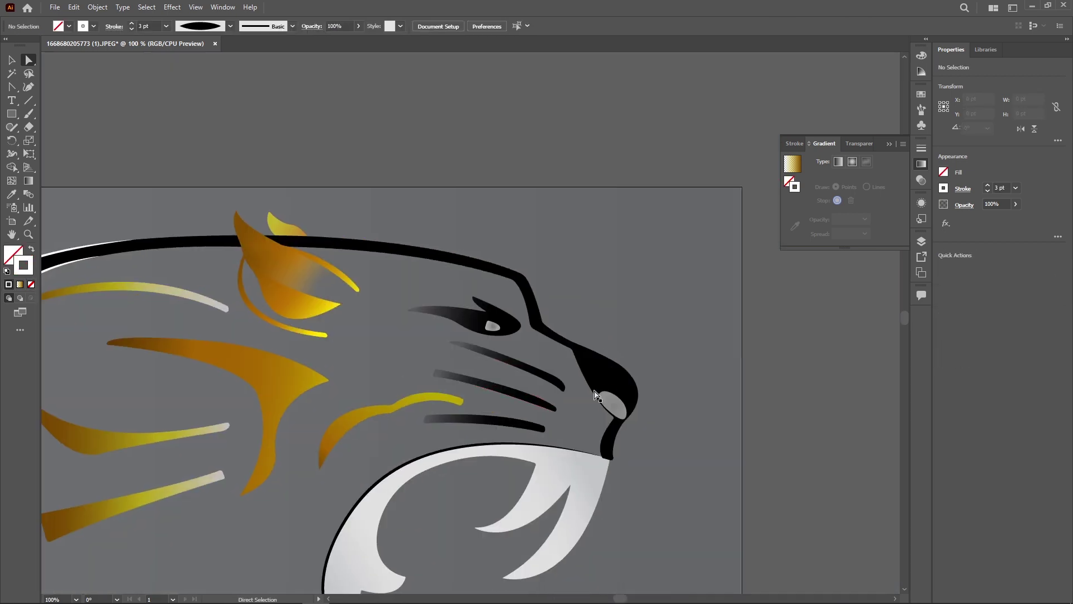
Draw a tapered line across the nose top and curve it along the upper edge
{"action": "key", "text": "backslash"}
{"action": "left_click_drag", "start_coordinate": [520, 345], "coordinate": [565, 380]}
{"action": "left_click", "coordinate": [166, 26]}
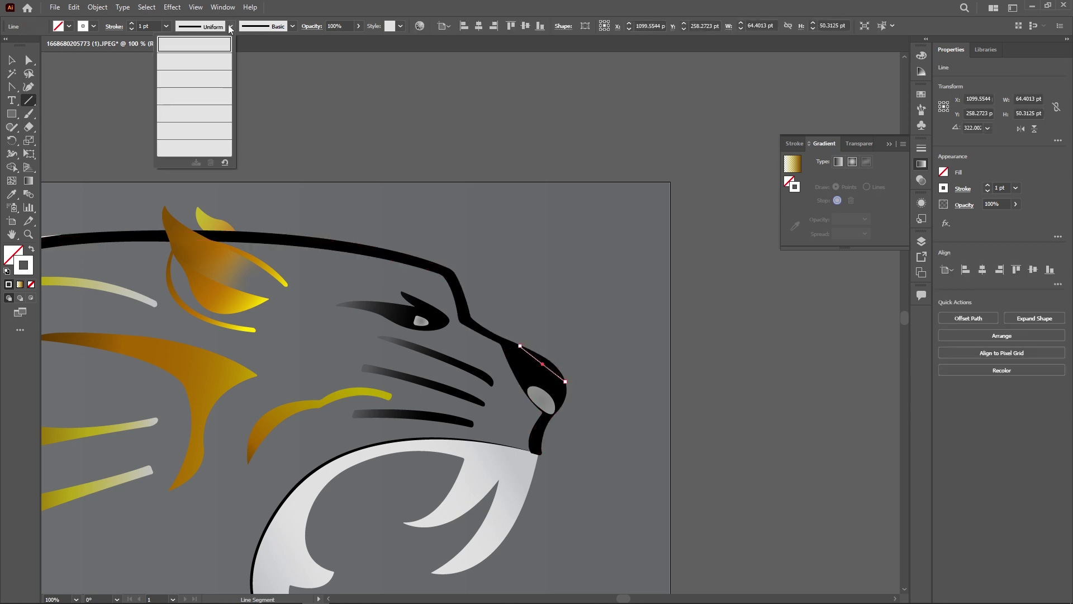
{"action": "left_click", "coordinate": [168, 73]}
{"action": "key", "text": "a"}
{"action": "key", "text": "ctrl+equal"}
{"action": "key", "text": "ctrl+equal"}
{"action": "left_click_drag", "start_coordinate": [380, 251], "coordinate": [348, 232]}
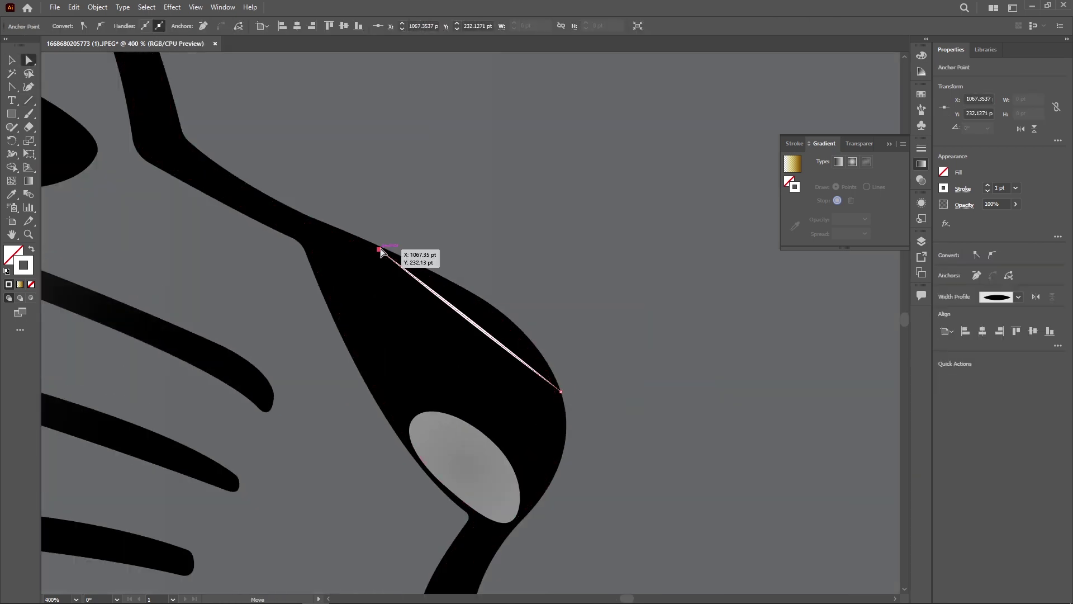
{"action": "left_click_drag", "start_coordinate": [452, 299], "coordinate": [484, 291]}
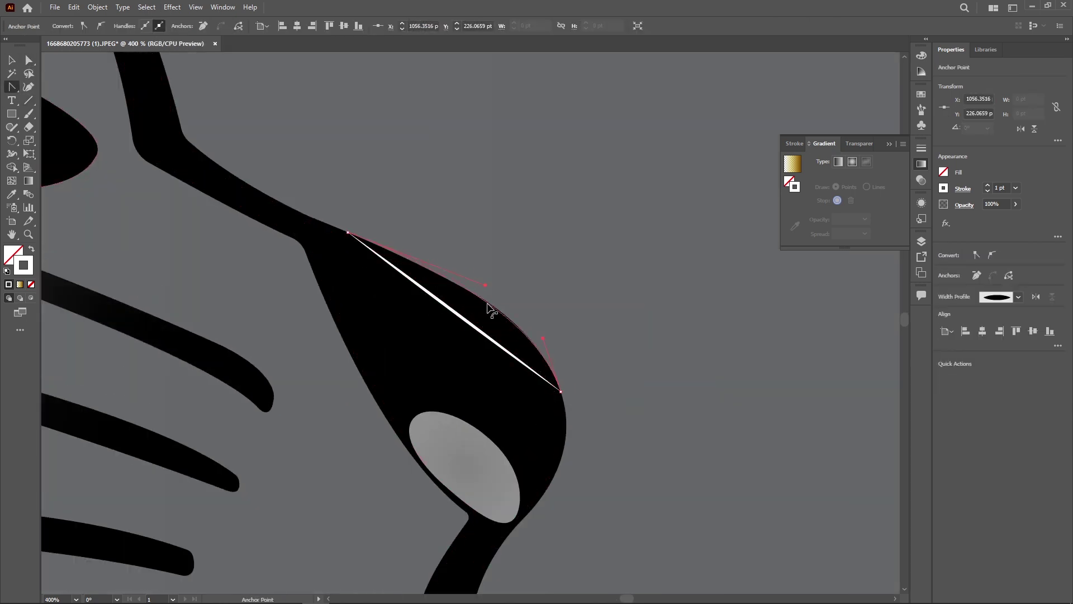
Place a copy of the highlight beside the nostril and reshape it along its edge
{"action": "key", "text": "v"}
{"action": "left_click", "coordinate": [425, 263]}
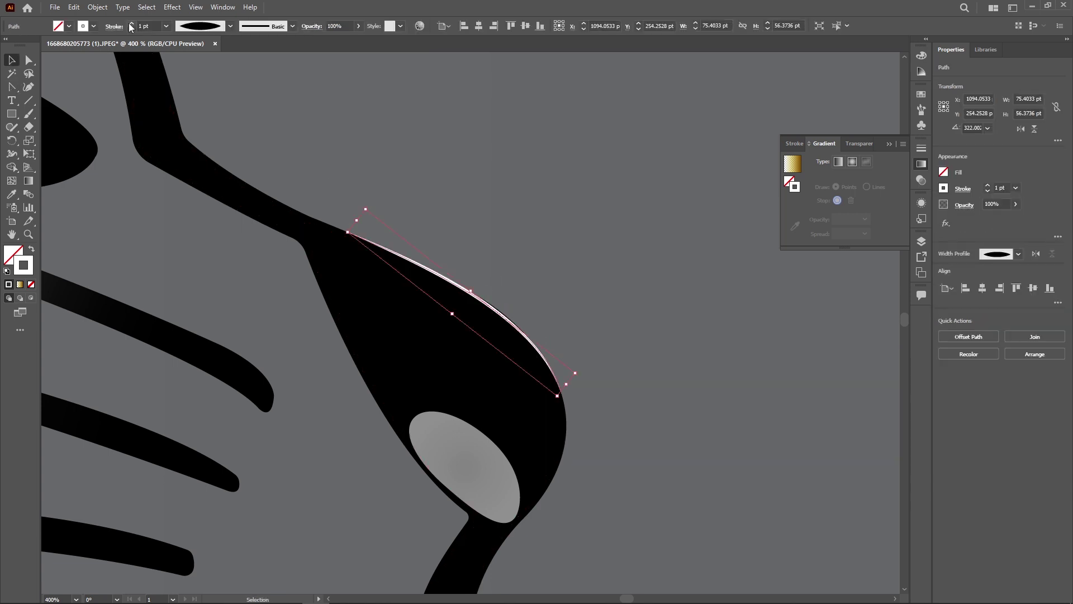
{"action": "left_click", "coordinate": [675, 479]}
{"action": "scroll", "coordinate": [559, 335], "scroll_direction": "down", "scroll_amount": 3}
{"action": "left_click_drag", "start_coordinate": [486, 190], "coordinate": [464, 282]}
{"action": "key", "text": "a"}
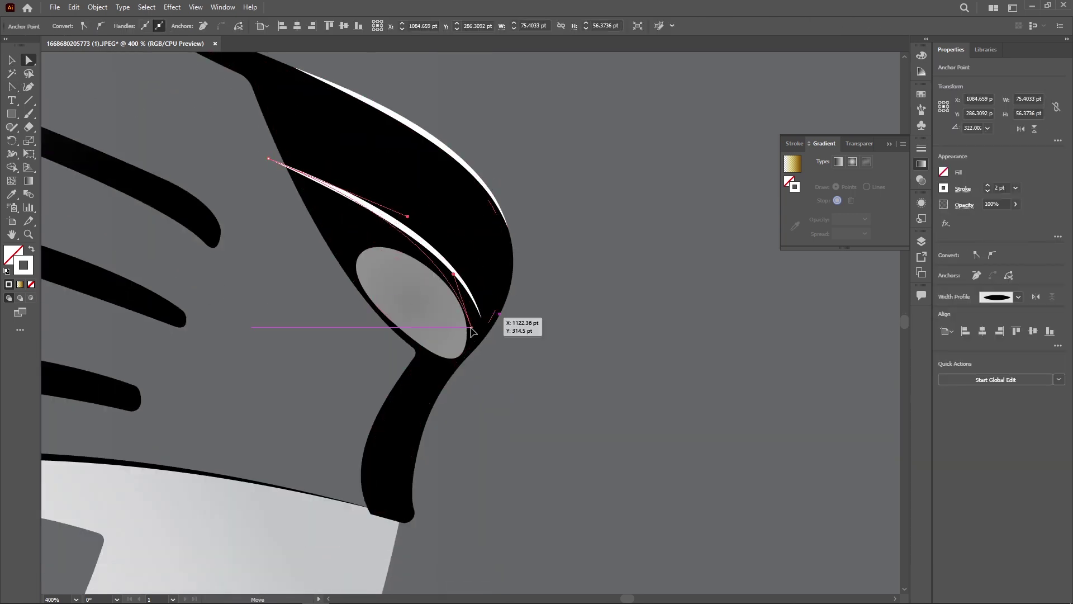
{"action": "mouse_move", "coordinate": [272, 160]}
{"action": "left_mouse_down"}
{"action": "mouse_move", "coordinate": [364, 254]}
{"action": "mouse_move", "coordinate": [391, 248]}
{"action": "left_mouse_up"}
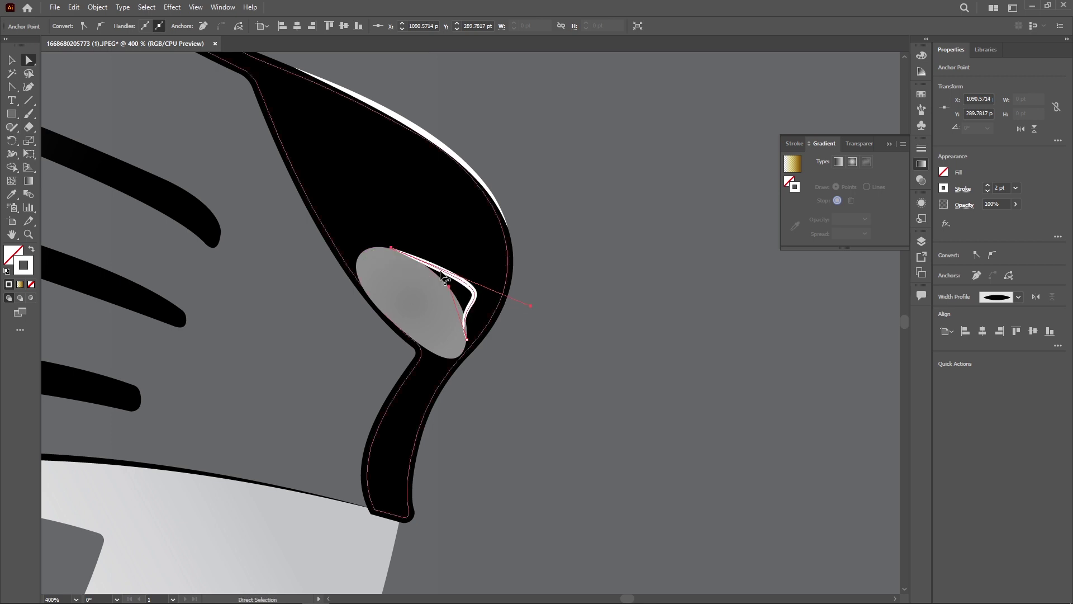
{"action": "left_click_drag", "start_coordinate": [467, 299], "coordinate": [467, 294]}
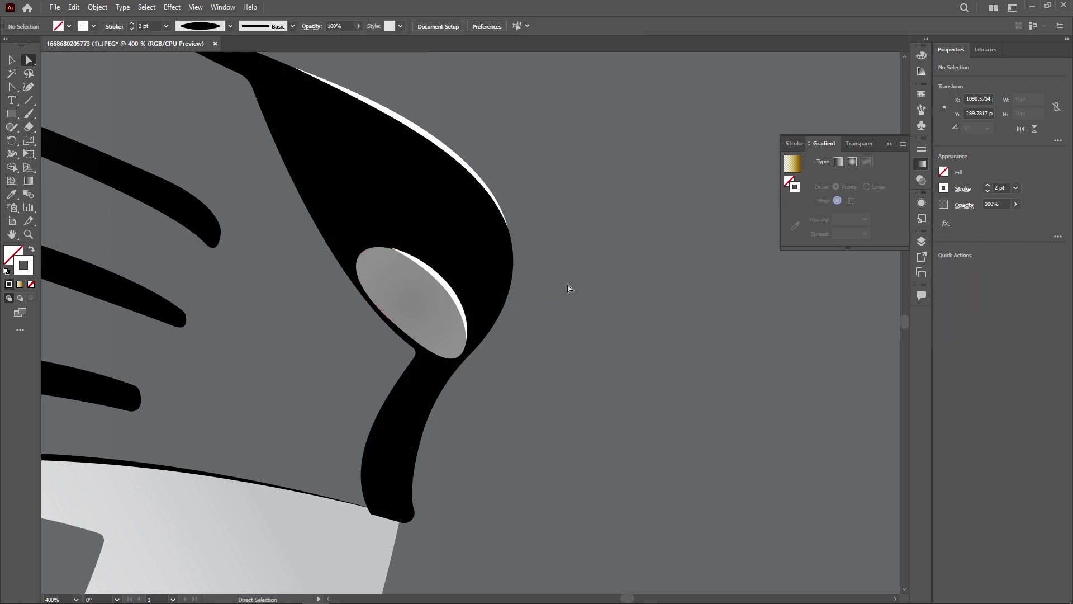
{"action": "scroll", "coordinate": [408, 278], "scroll_direction": "up", "scroll_amount": 3, "text": "alt"}
{"action": "left_click_drag", "start_coordinate": [358, 187], "coordinate": [353, 191]}
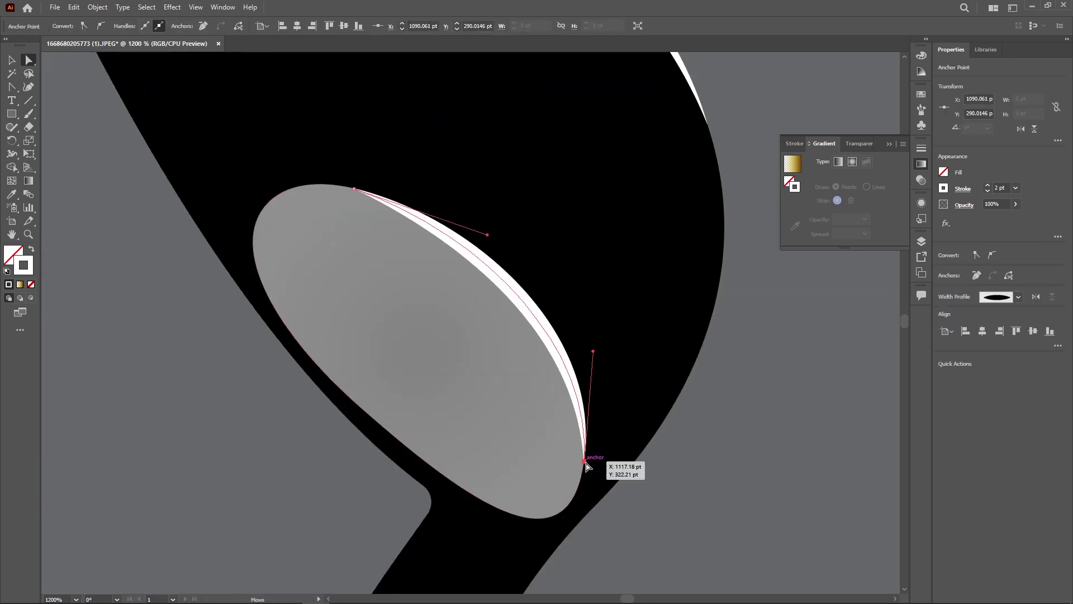
Move the nostril highlight's bottom anchor along the nostril edge
{"action": "left_click", "coordinate": [508, 307]}
{"action": "scroll", "coordinate": [509, 307], "scroll_direction": "down", "scroll_amount": 4, "text": "alt"}
{"action": "scroll", "coordinate": [370, 321], "scroll_direction": "down", "scroll_amount": 1, "text": "alt"}
{"action": "left_click", "coordinate": [458, 324]}
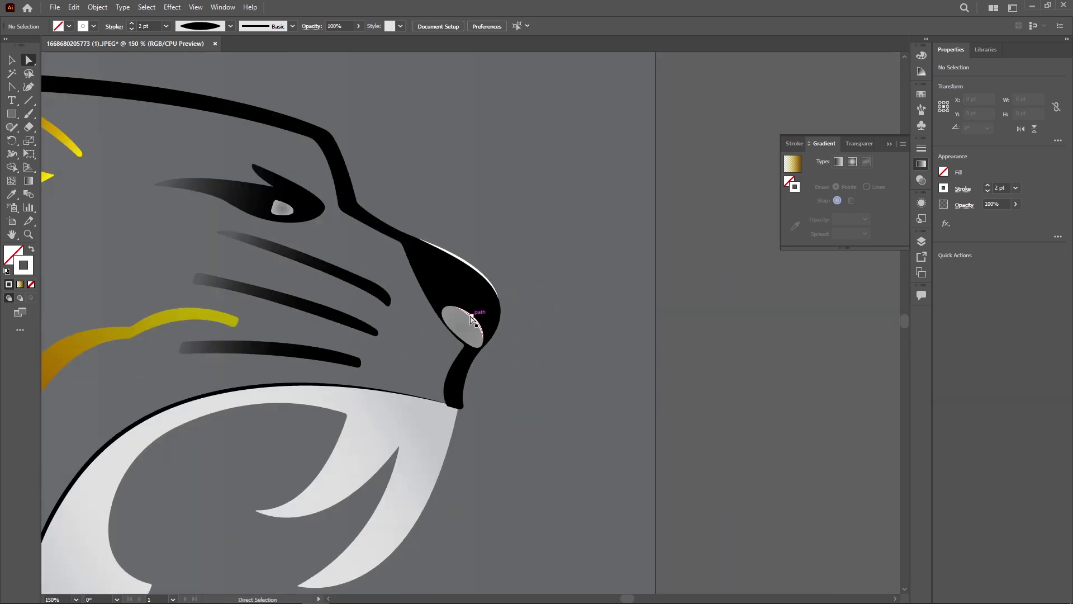
{"action": "scroll", "coordinate": [347, 270], "scroll_direction": "up", "scroll_amount": 3, "text": "alt"}
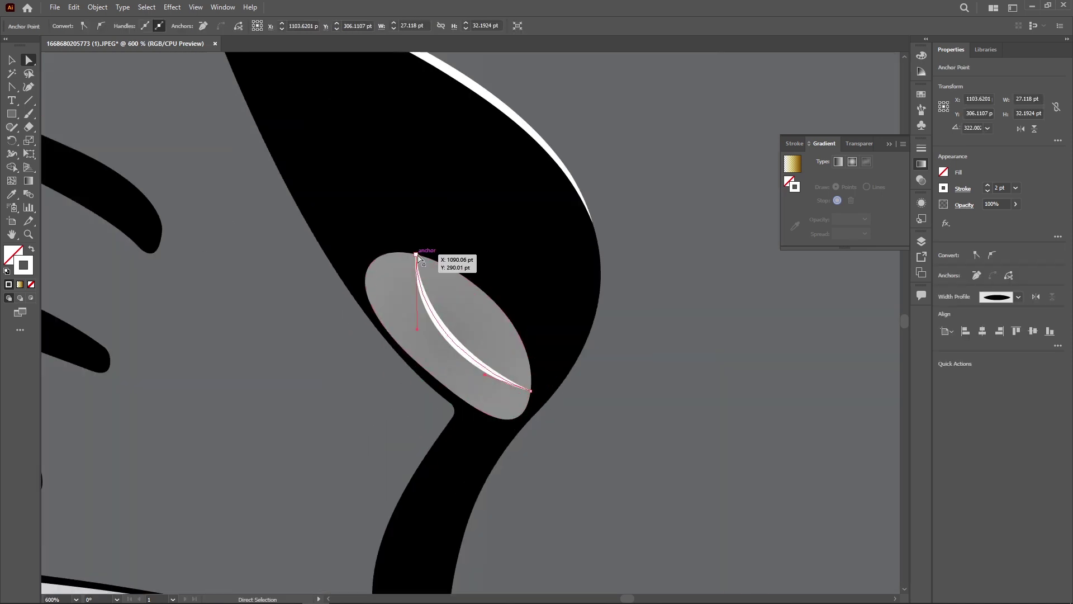
{"action": "left_click_drag", "start_coordinate": [506, 415], "coordinate": [508, 420]}
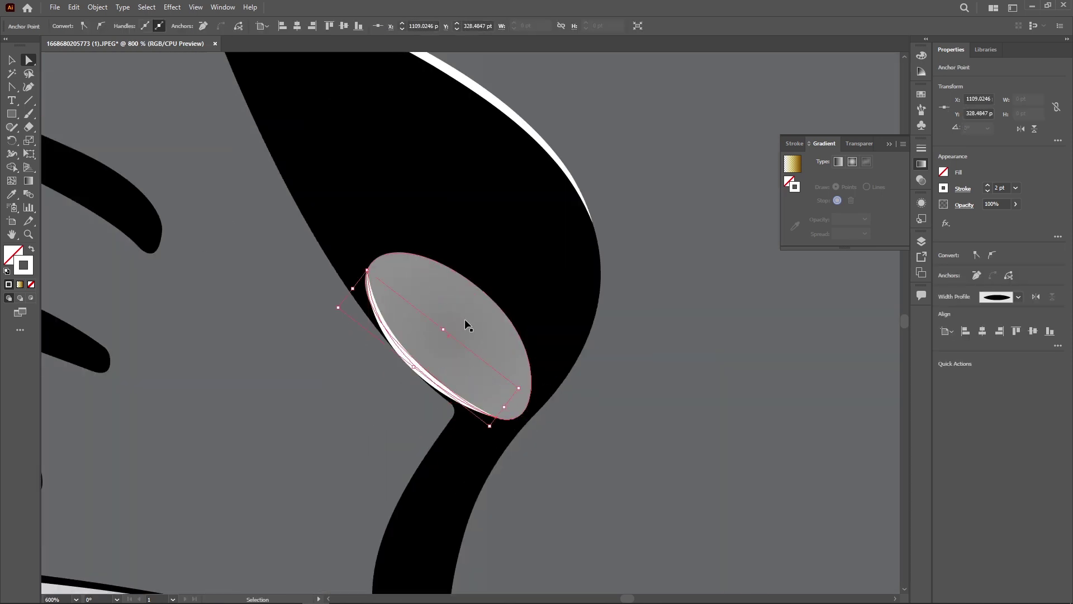
{"action": "scroll", "coordinate": [467, 323], "scroll_direction": "up", "scroll_amount": 3, "text": "alt"}
{"action": "left_click", "coordinate": [441, 520]}
{"action": "left_click", "coordinate": [201, 447]}
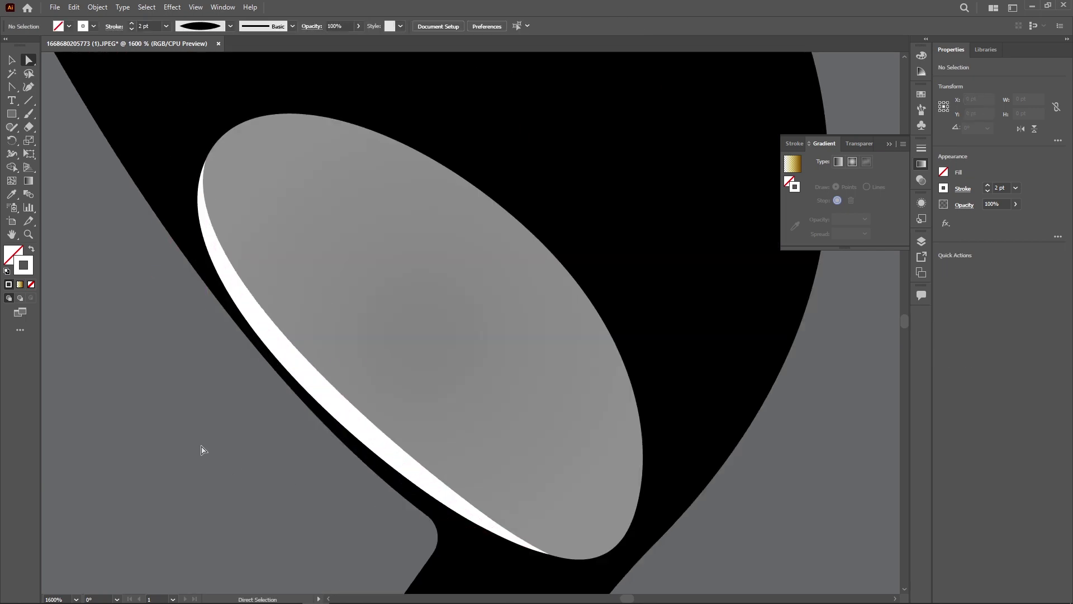
Wrap the white crescent around the nostril's lower-left edge and thin its lower edge
{"action": "scroll", "coordinate": [200, 442], "scroll_direction": "up", "scroll_amount": 2, "text": "alt"}
{"action": "scroll", "coordinate": [200, 441], "scroll_direction": "down", "scroll_amount": 8, "text": "alt"}
{"action": "left_click", "coordinate": [437, 274]}
{"action": "scroll", "coordinate": [437, 274], "scroll_direction": "up", "scroll_amount": 2, "text": "alt"}
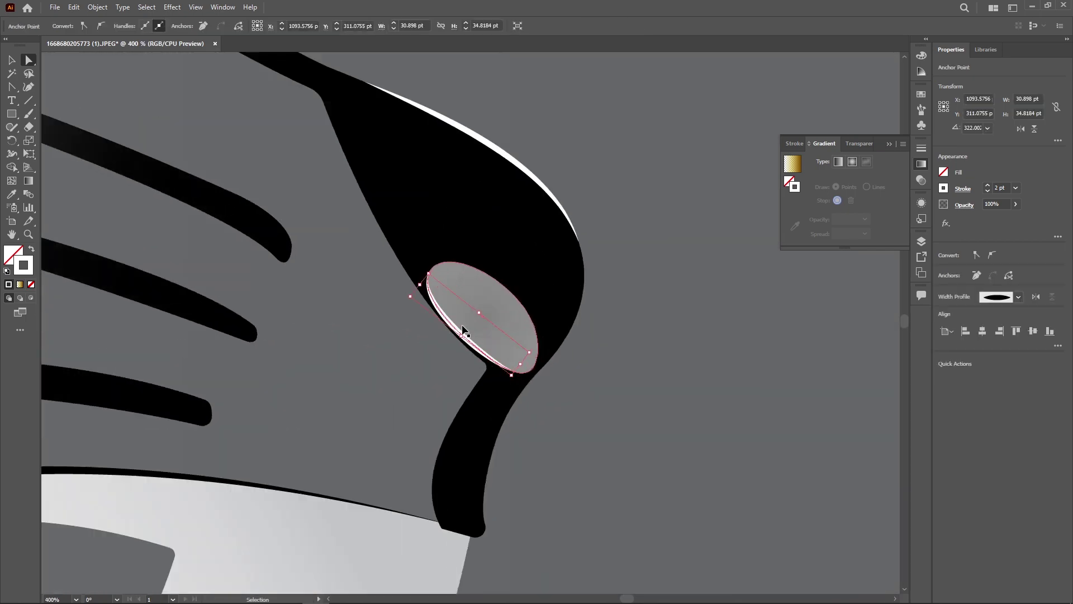
{"action": "scroll", "coordinate": [437, 273], "scroll_direction": "up", "scroll_amount": 2, "text": "alt"}
{"action": "left_click_drag", "start_coordinate": [357, 172], "coordinate": [406, 147]}
{"action": "left_click_drag", "start_coordinate": [602, 474], "coordinate": [465, 383]}
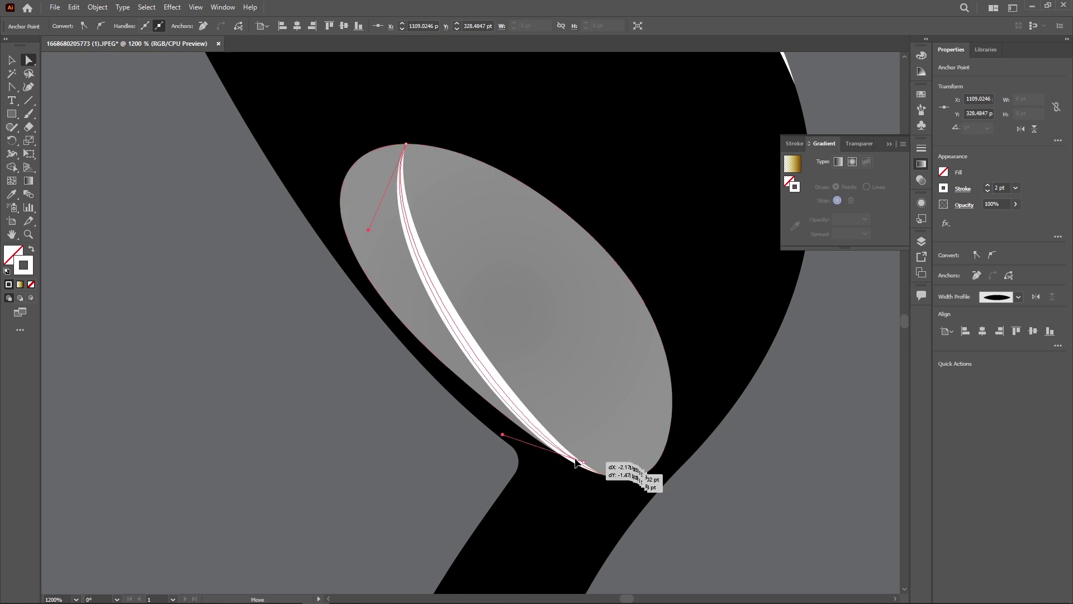
{"action": "left_click_drag", "start_coordinate": [267, 151], "coordinate": [263, 151]}
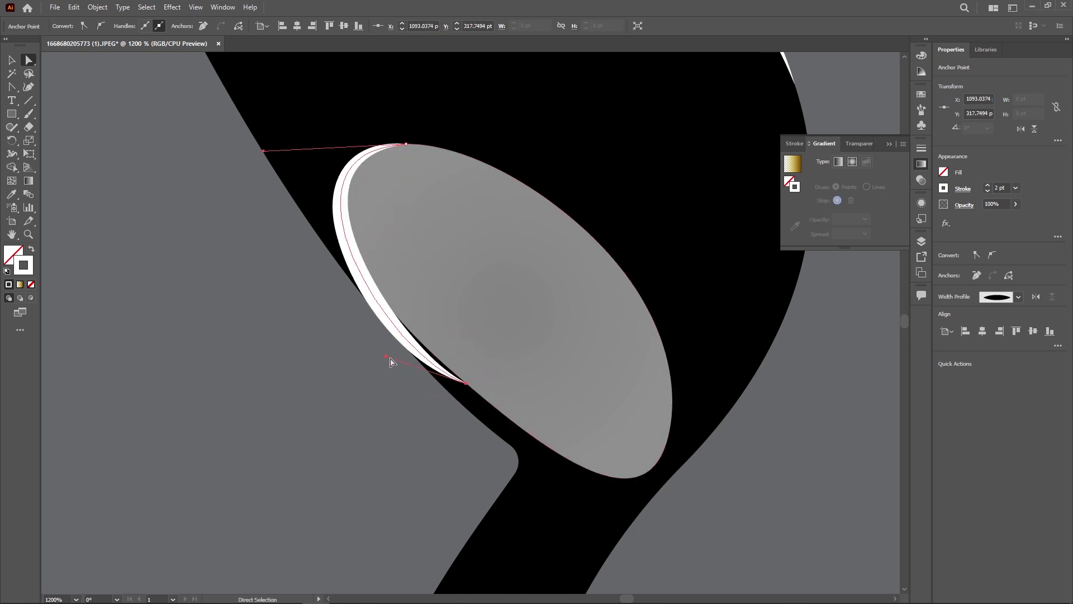
{"action": "left_click_drag", "start_coordinate": [410, 349], "coordinate": [405, 342]}
{"action": "left_click", "coordinate": [270, 252]}
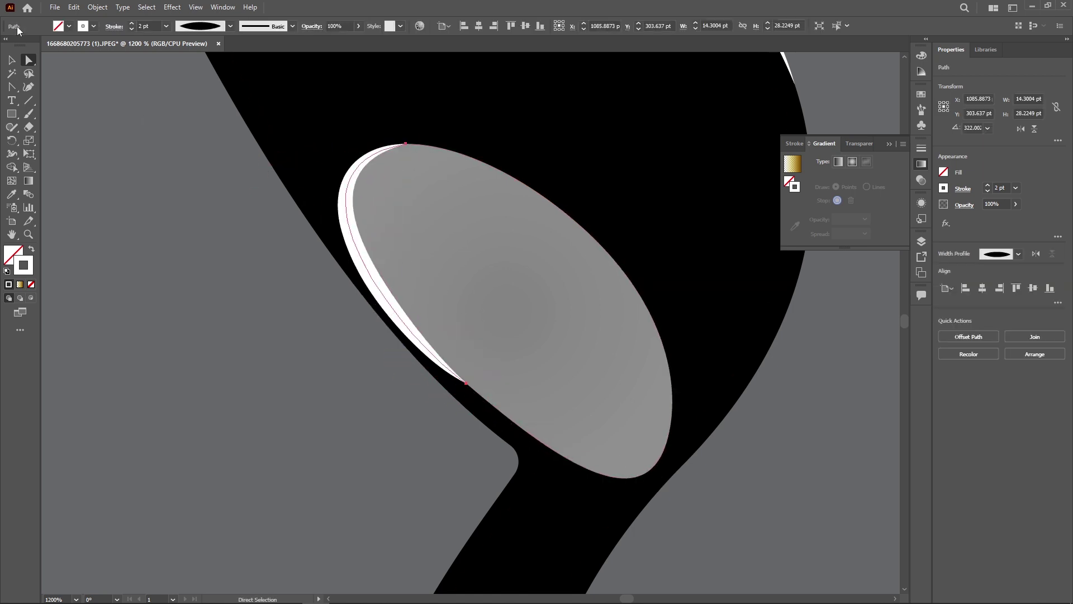
Check the highlight's anchors and fit the whole artwork in view
{"action": "left_click", "coordinate": [345, 212]}
{"action": "left_click", "coordinate": [225, 232]}
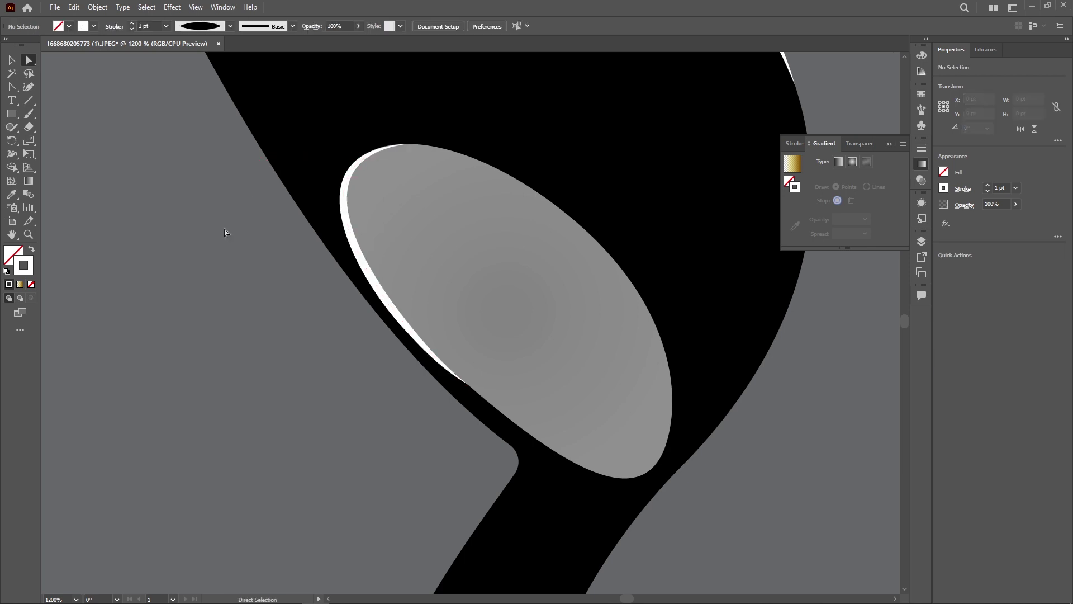
{"action": "left_click", "coordinate": [411, 345]}
{"action": "key", "text": "ctrl+0"}
{"action": "left_click", "coordinate": [243, 257]}
Copy a white highlight onto the ear and bend it along the ear's edge
{"action": "key", "text": "v"}
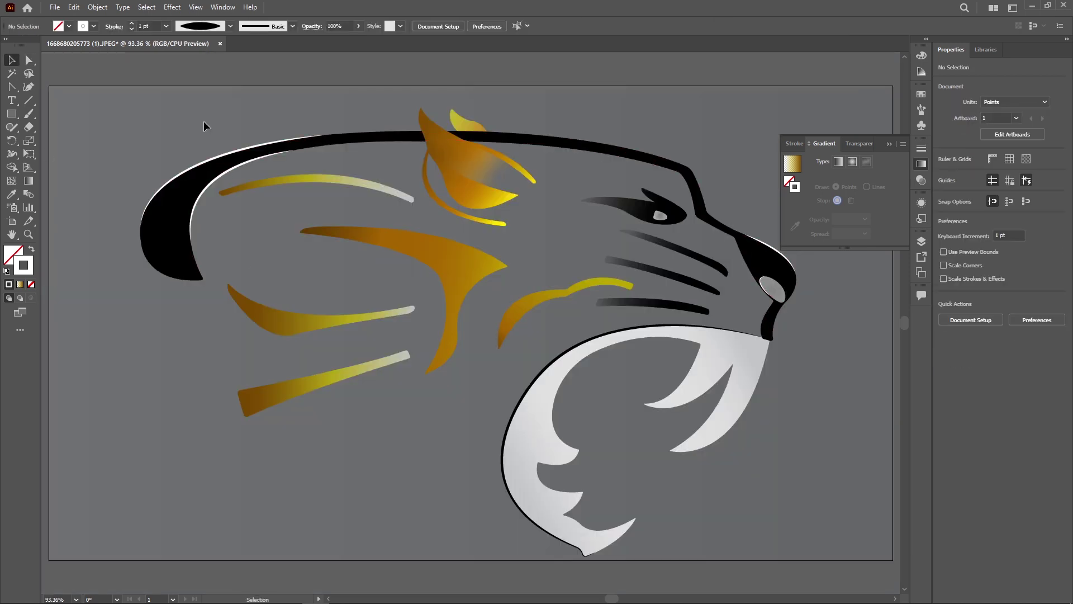
{"action": "left_click", "coordinate": [219, 156]}
{"action": "left_click_drag", "start_coordinate": [805, 269], "coordinate": [469, 150]}
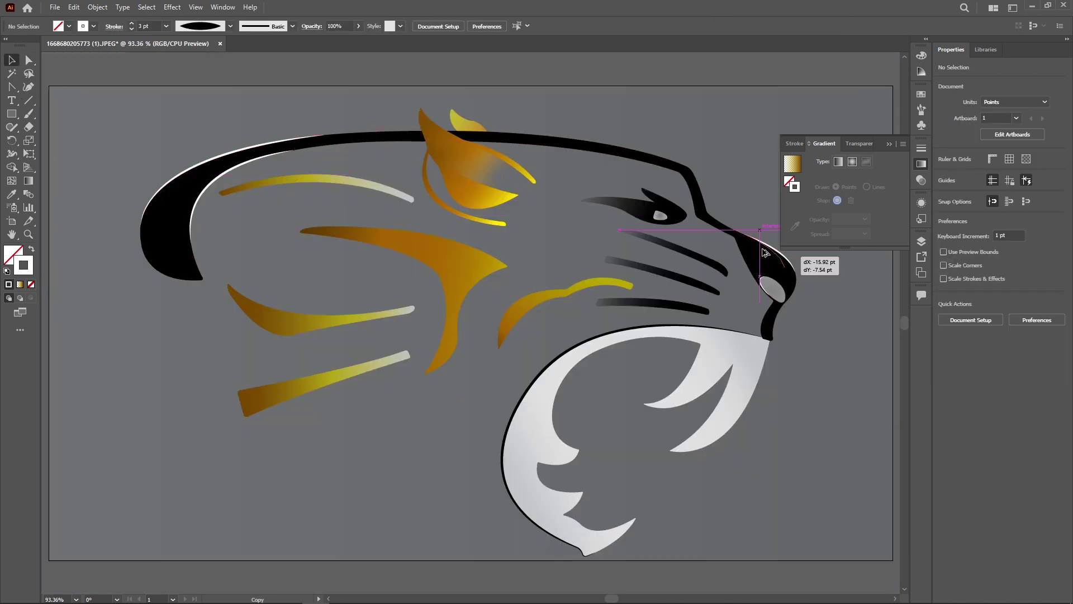
{"action": "scroll", "coordinate": [469, 150], "scroll_direction": "up", "scroll_amount": 5}
{"action": "key", "text": "a"}
{"action": "left_click", "coordinate": [352, 189]}
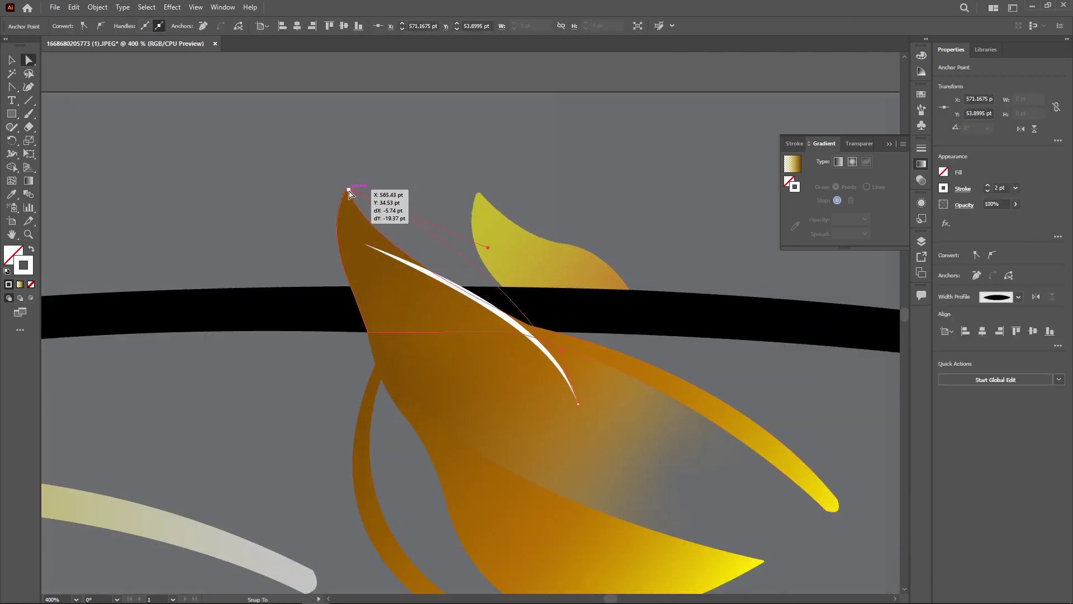
{"action": "left_click", "coordinate": [578, 403]}
{"action": "left_click_drag", "start_coordinate": [579, 408], "coordinate": [523, 325]}
{"action": "left_click_drag", "start_coordinate": [488, 247], "coordinate": [402, 288]}
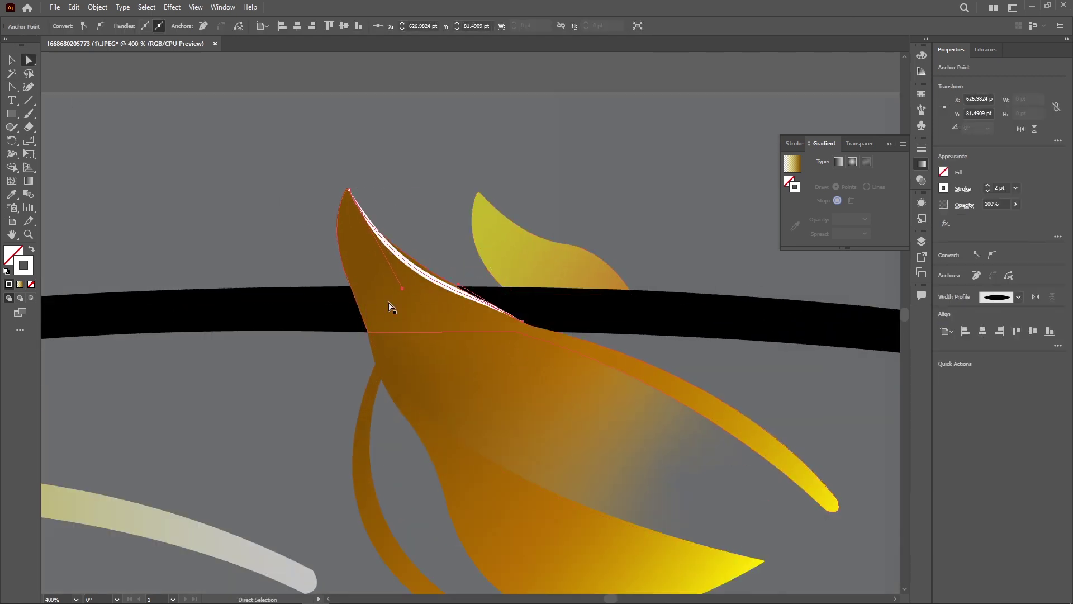
{"action": "left_click", "coordinate": [476, 245]}
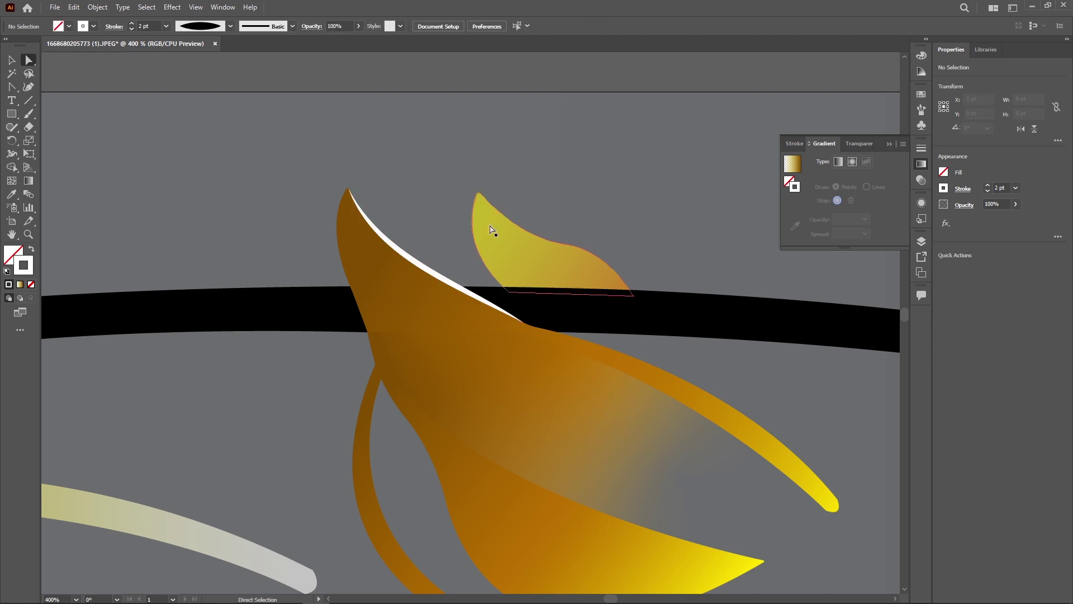
Place highlight copies along the yellow leaf's edge and the middle of the ear
{"action": "mouse_move", "coordinate": [523, 323]}
{"action": "left_mouse_down"}
{"action": "mouse_move", "coordinate": [652, 319]}
{"action": "mouse_move", "coordinate": [562, 243]}
{"action": "left_mouse_up"}
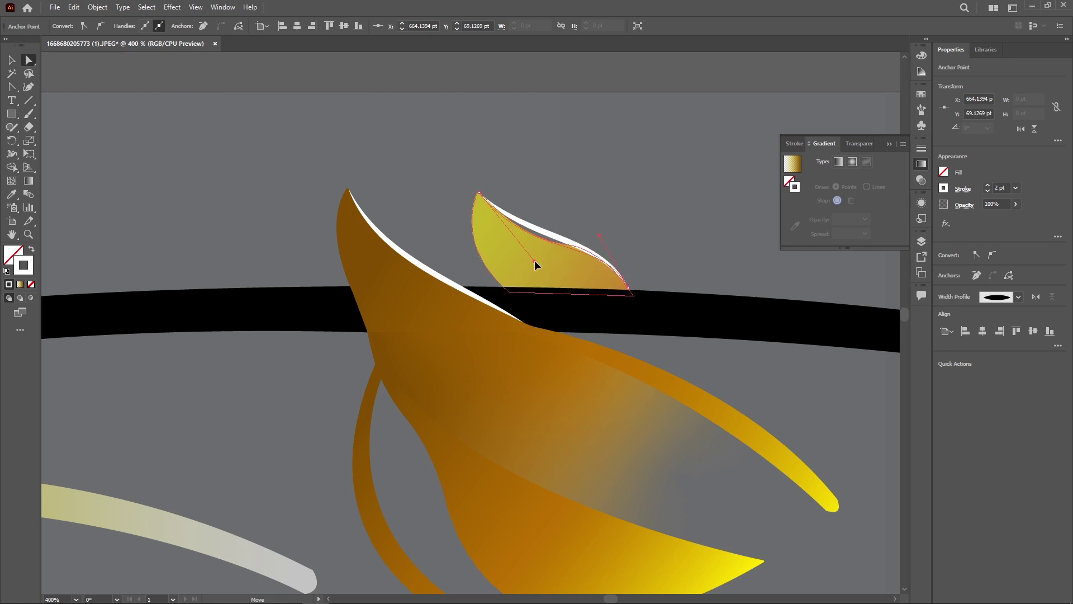
{"action": "left_click", "coordinate": [520, 165]}
{"action": "scroll", "coordinate": [565, 140], "scroll_direction": "down", "scroll_amount": 3}
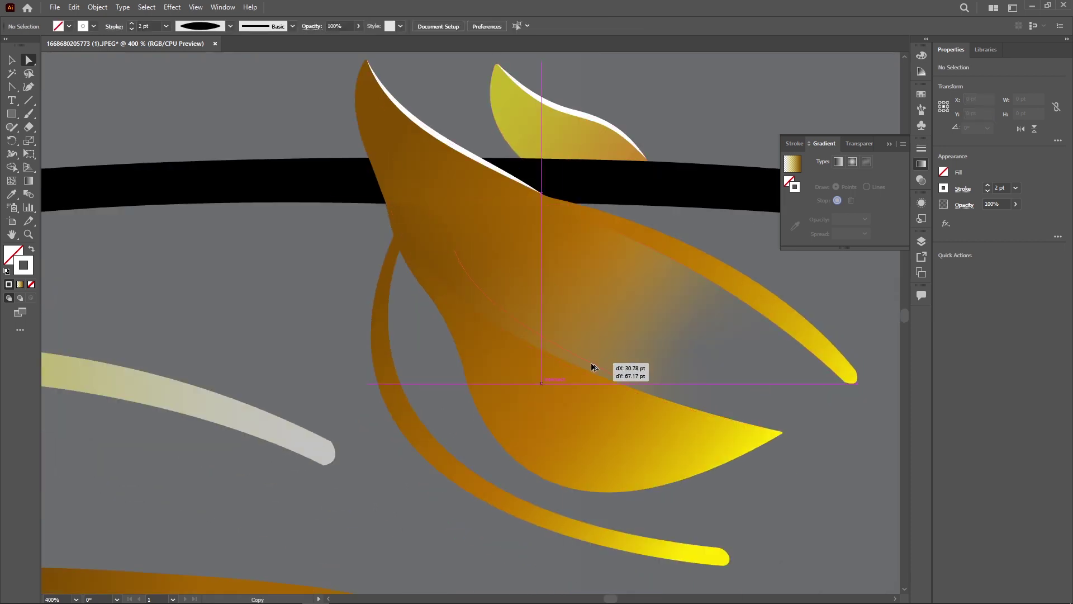
{"action": "left_click_drag", "start_coordinate": [592, 366], "coordinate": [718, 323]}
{"action": "key", "text": "ctrl+z"}
{"action": "left_click_drag", "start_coordinate": [505, 173], "coordinate": [721, 321]}
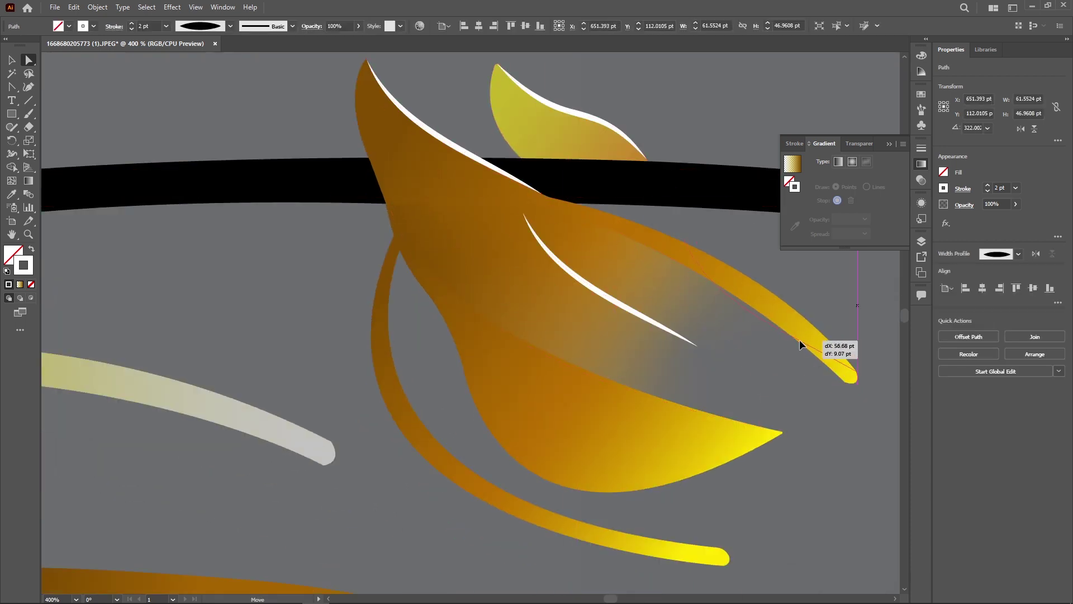
Fit a highlight along the curling gold tip's edge
{"action": "left_click_drag", "start_coordinate": [800, 345], "coordinate": [852, 371]}
{"action": "left_click_drag", "start_coordinate": [693, 252], "coordinate": [703, 252]}
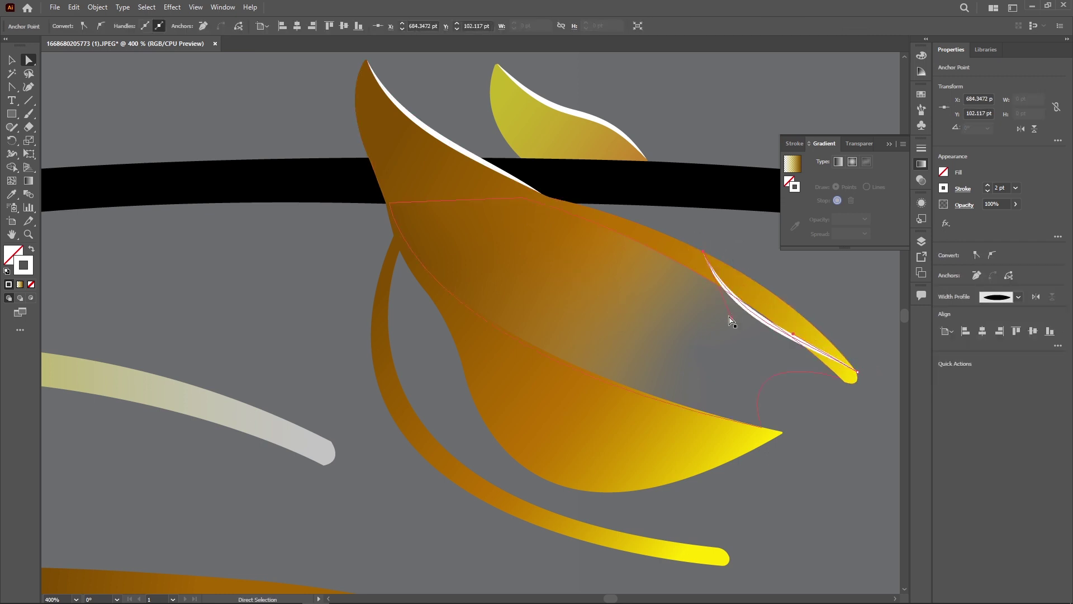
{"action": "left_click_drag", "start_coordinate": [729, 319], "coordinate": [781, 336]}
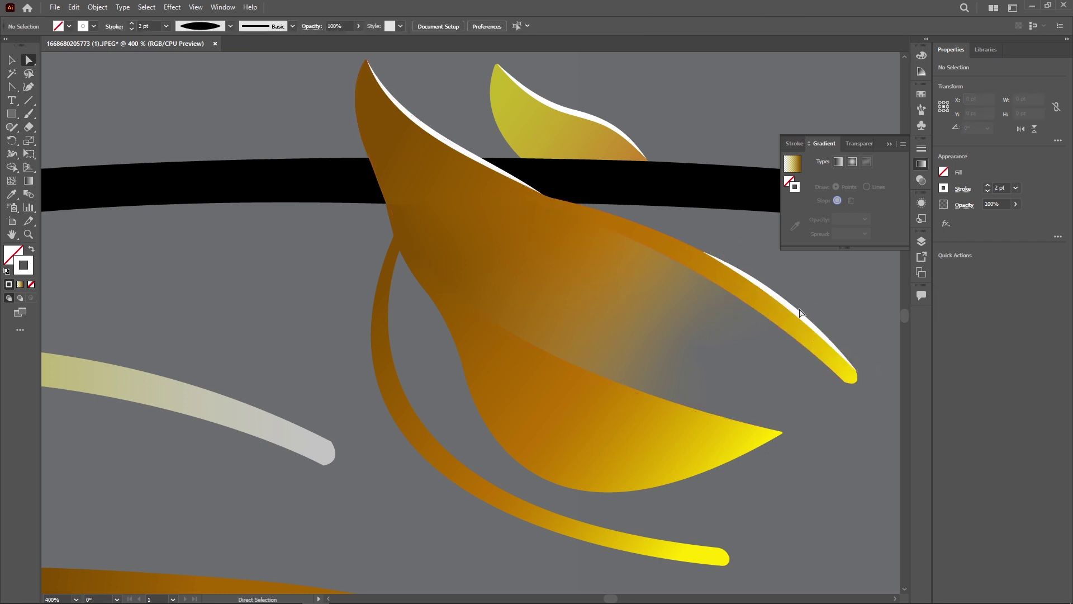
{"action": "left_click", "coordinate": [726, 260]}
{"action": "key", "text": "ctrl+plus"}
{"action": "left_click", "coordinate": [632, 400]}
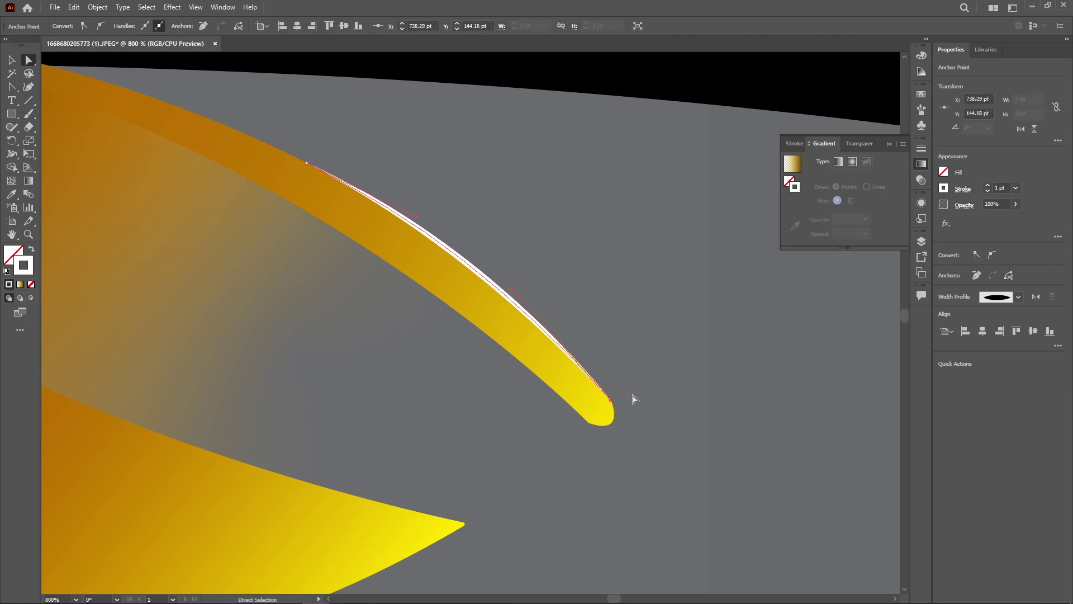
{"action": "key", "text": "ctrl+minus"}
{"action": "key", "text": "ctrl+minus"}
{"action": "key", "text": "ctrl+minus"}
{"action": "key", "text": "ctrl+minus"}
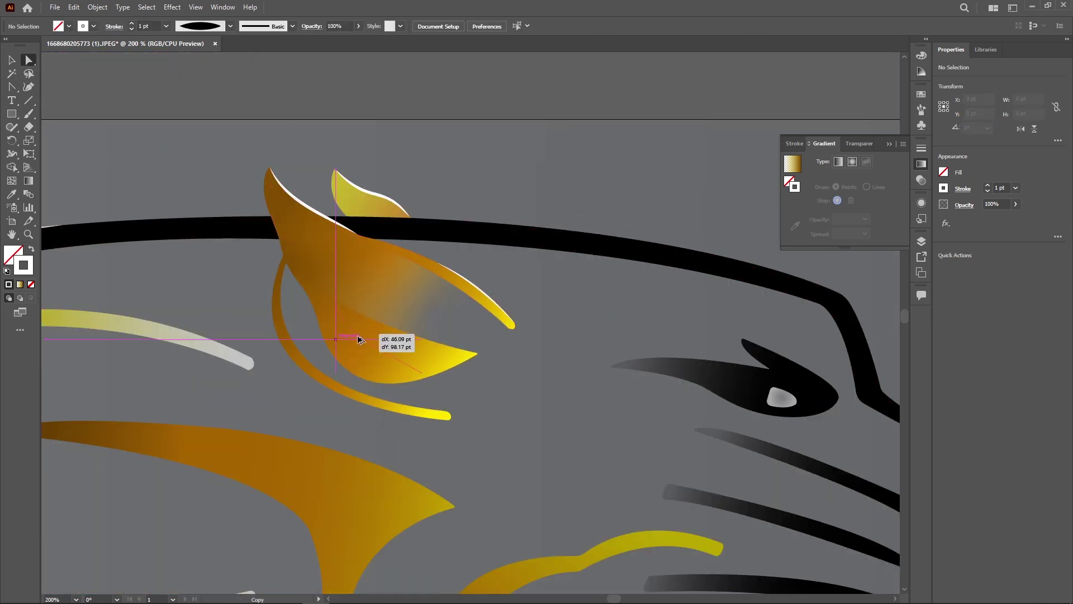
Copy a highlight onto the lower ear shape and reshape it along its edge
{"action": "left_click_drag", "start_coordinate": [358, 340], "coordinate": [414, 365]}
{"action": "key", "text": "ctrl+plus"}
{"action": "key", "text": "ctrl+plus"}
{"action": "key", "text": "ctrl+plus"}
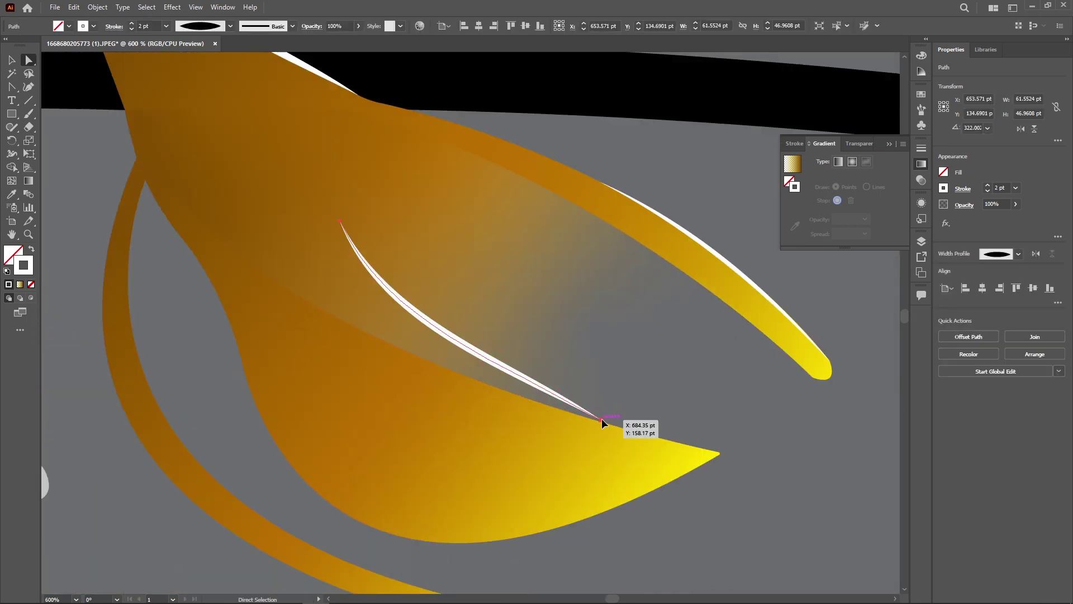
{"action": "left_click", "coordinate": [274, 282]}
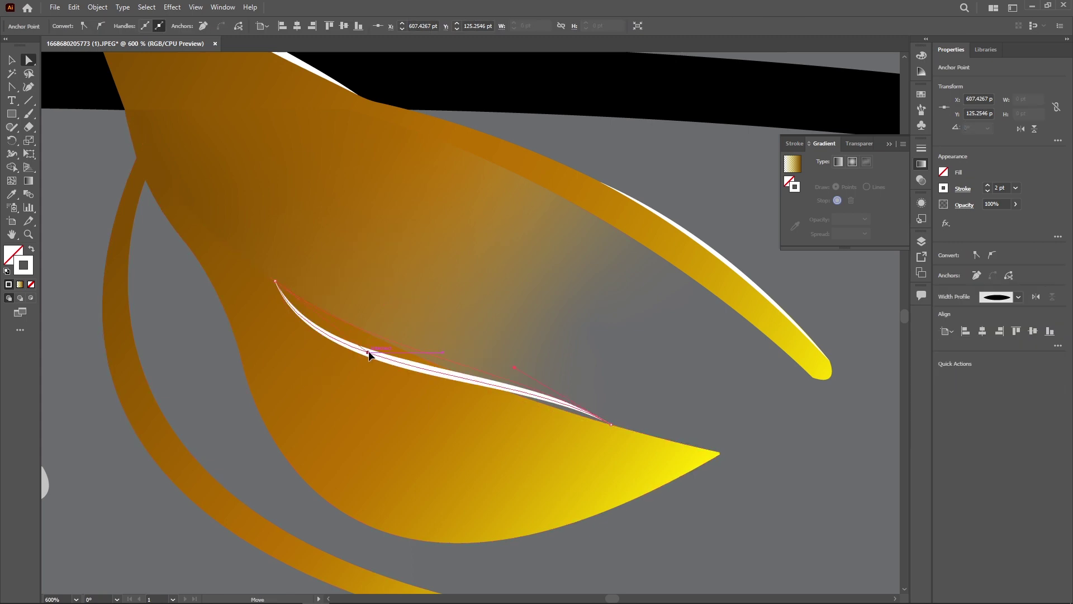
{"action": "left_click_drag", "start_coordinate": [368, 353], "coordinate": [500, 370]}
{"action": "left_click", "coordinate": [767, 432]}
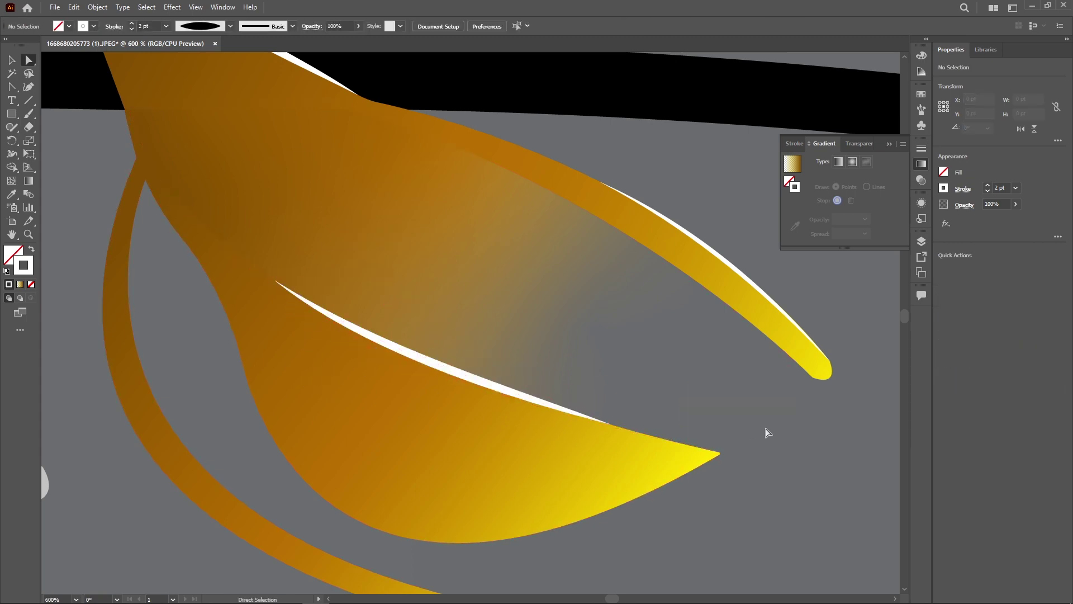
{"action": "key", "text": "ctrl+minus"}
{"action": "key", "text": "ctrl+minus"}
{"action": "key", "text": "ctrl+minus"}
{"action": "key", "text": "ctrl+minus"}
Review the highlight along the thin gold arc and view the whole logo
{"action": "key", "text": "ctrl+plus"}
{"action": "key", "text": "ctrl+plus"}
{"action": "key", "text": "ctrl+plus"}
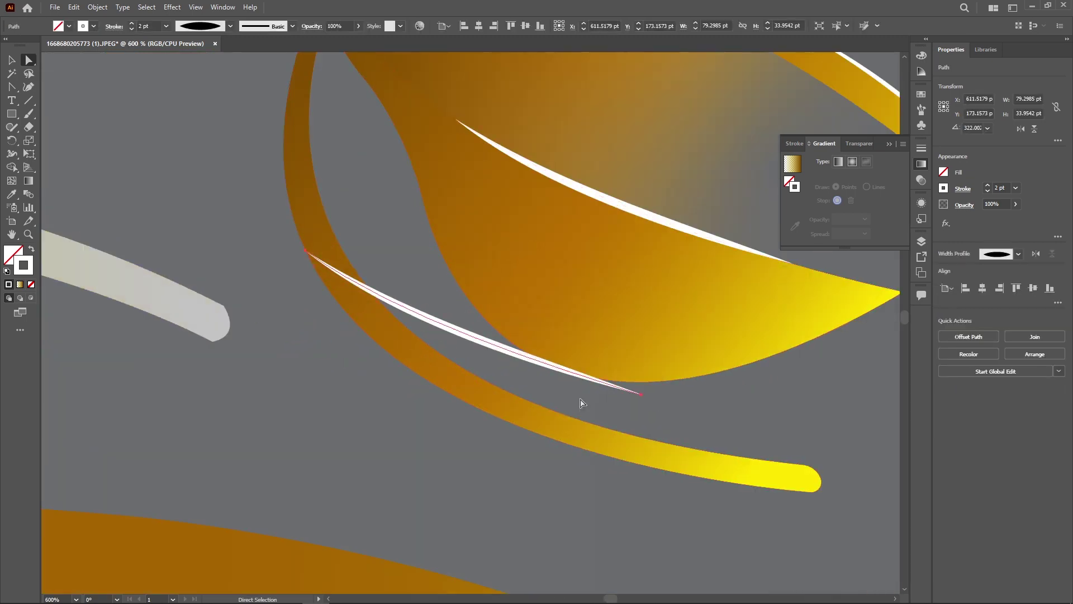
{"action": "left_click", "coordinate": [547, 442]}
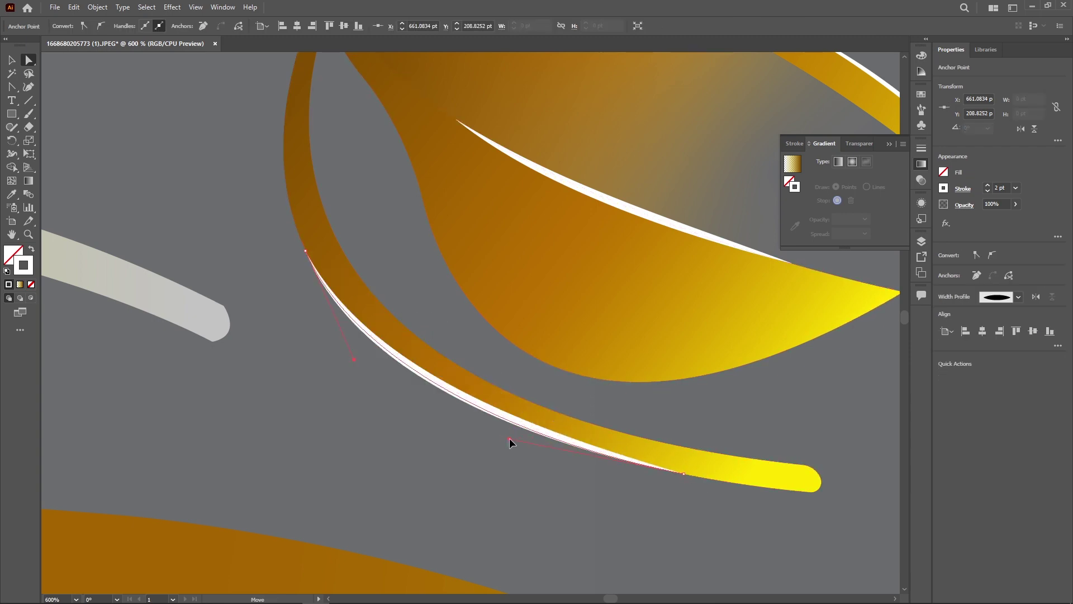
{"action": "left_click", "coordinate": [323, 337]}
{"action": "key", "text": "ctrl+minus"}
{"action": "key", "text": "ctrl+minus"}
{"action": "key", "text": "ctrl+minus"}
{"action": "key", "text": "ctrl+minus"}
{"action": "key", "text": "ctrl+minus"}
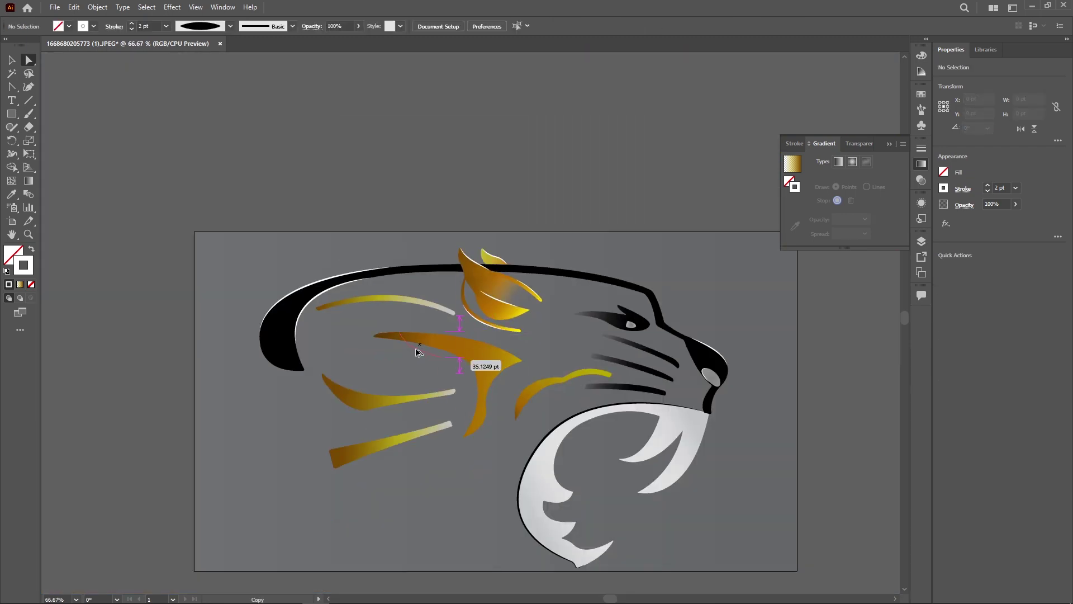
Copy a highlight onto the wavy gold cheek stripe and stretch it along its edge
{"action": "left_click_drag", "start_coordinate": [416, 351], "coordinate": [390, 413]}
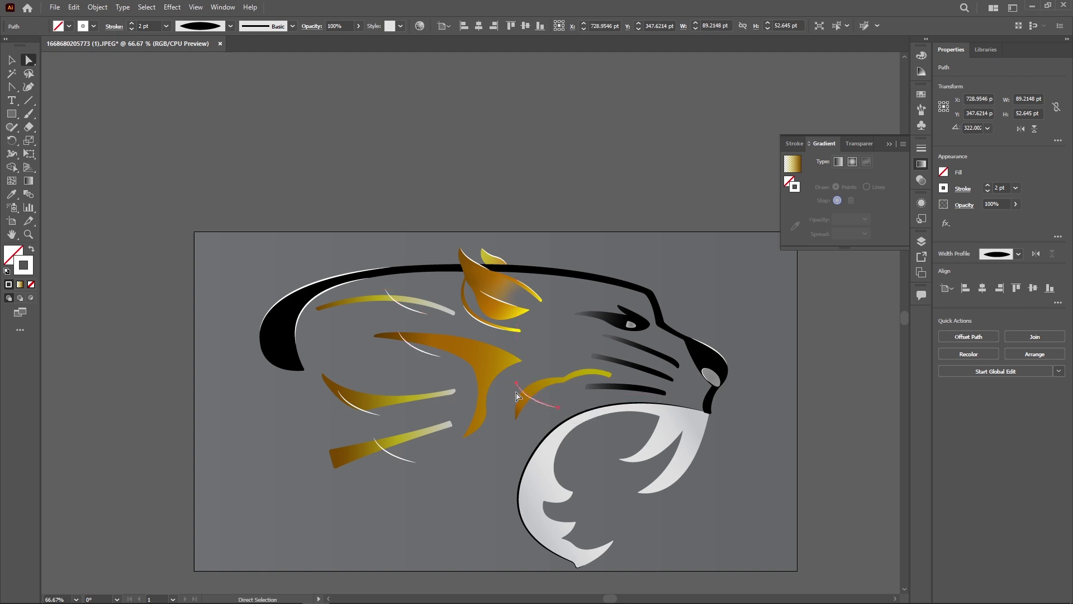
{"action": "key", "text": "ctrl+plus"}
{"action": "key", "text": "ctrl+plus"}
{"action": "left_click", "coordinate": [585, 262]}
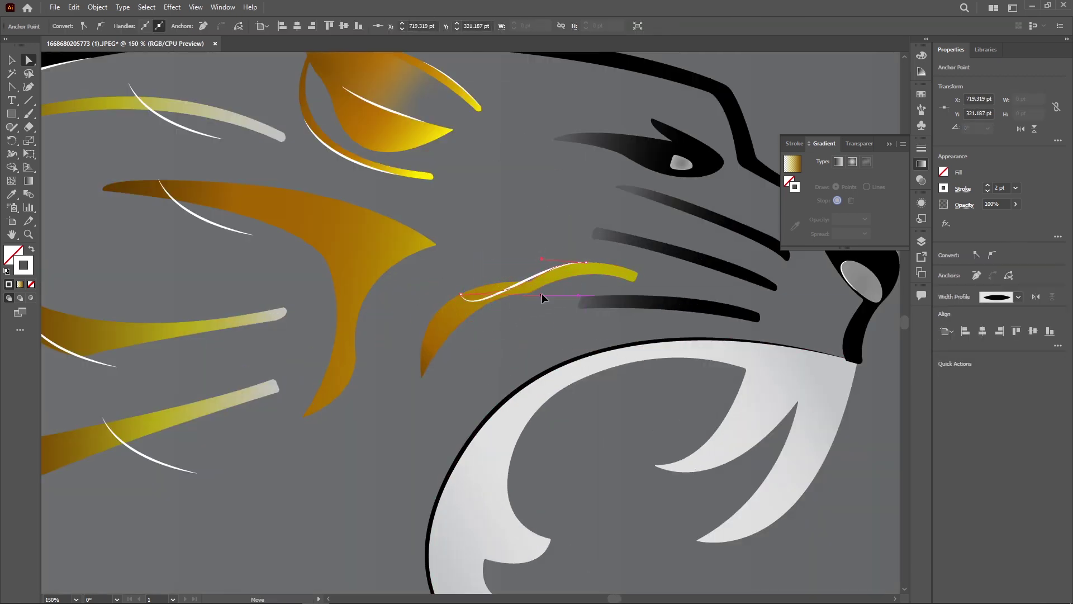
{"action": "left_click_drag", "start_coordinate": [542, 298], "coordinate": [579, 280]}
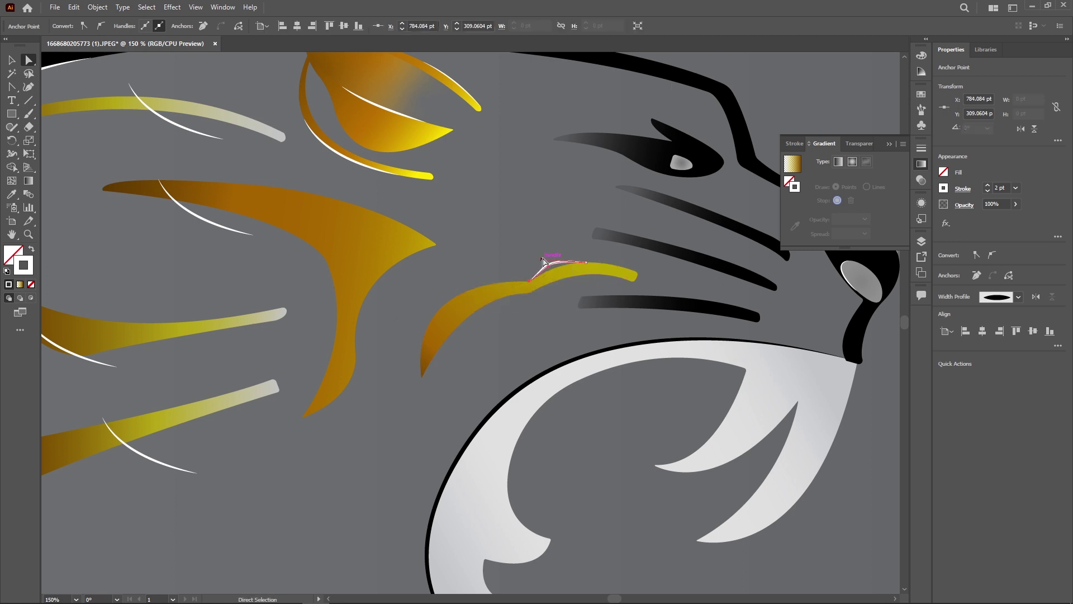
{"action": "key", "text": "ctrl+shift+a"}
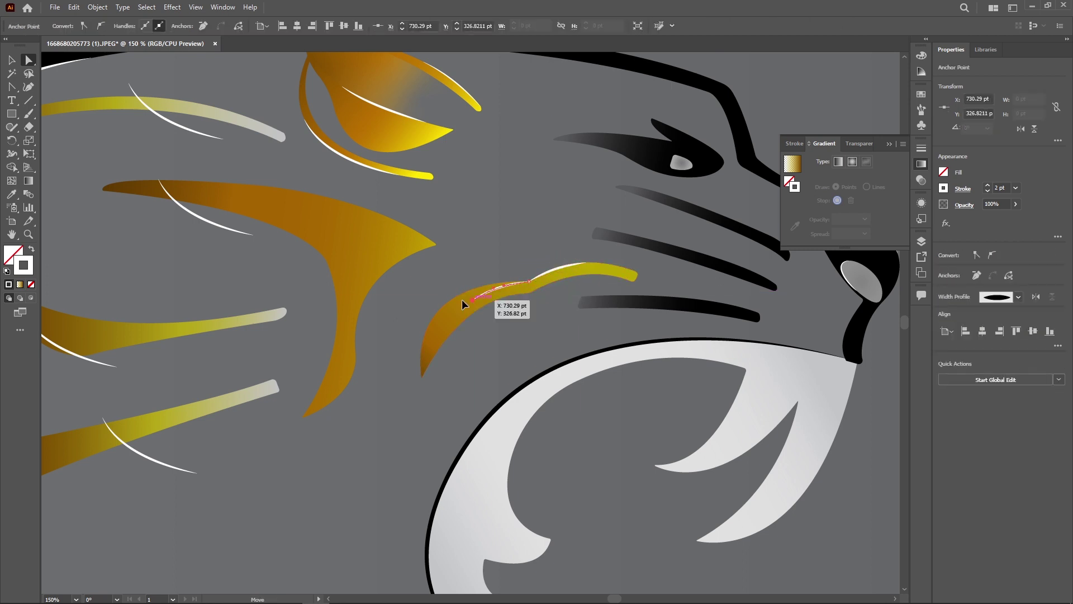
{"action": "left_click_drag", "start_coordinate": [487, 296], "coordinate": [497, 298]}
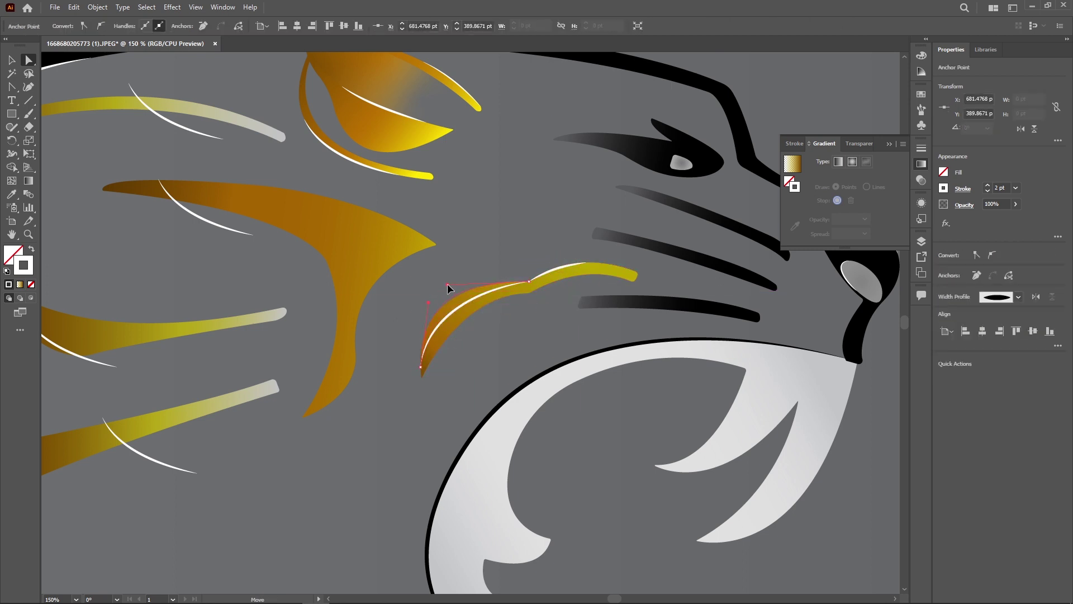
{"action": "key", "text": "ctrl+shift+a"}
Inspect and select anchors of the wavy stripe's highlight up close
{"action": "left_click", "coordinate": [522, 276]}
{"action": "key", "text": "ctrl+plus"}
{"action": "key", "text": "ctrl+plus"}
{"action": "key", "text": "ctrl+plus"}
{"action": "key", "text": "ctrl+shift+a"}
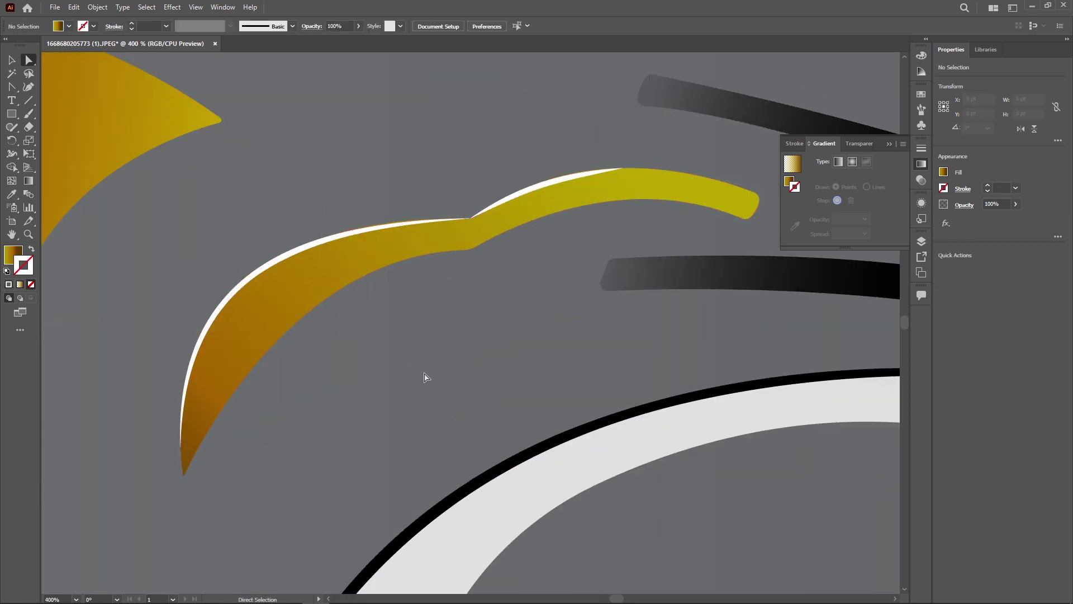
{"action": "left_click", "coordinate": [335, 235]}
{"action": "left_click", "coordinate": [273, 230]}
{"action": "left_click", "coordinate": [360, 231]}
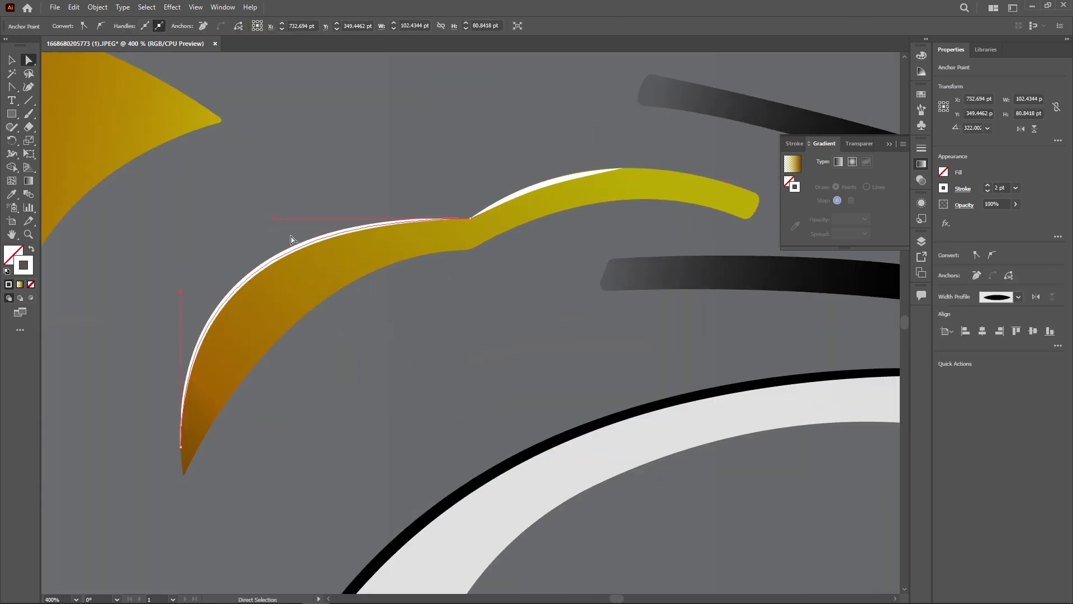
{"action": "left_click", "coordinate": [461, 354]}
{"action": "scroll", "coordinate": [483, 358], "scroll_direction": "up", "scroll_amount": 1}
{"action": "scroll", "coordinate": [484, 358], "scroll_direction": "right", "scroll_amount": 2}
{"action": "left_click", "coordinate": [527, 184]}
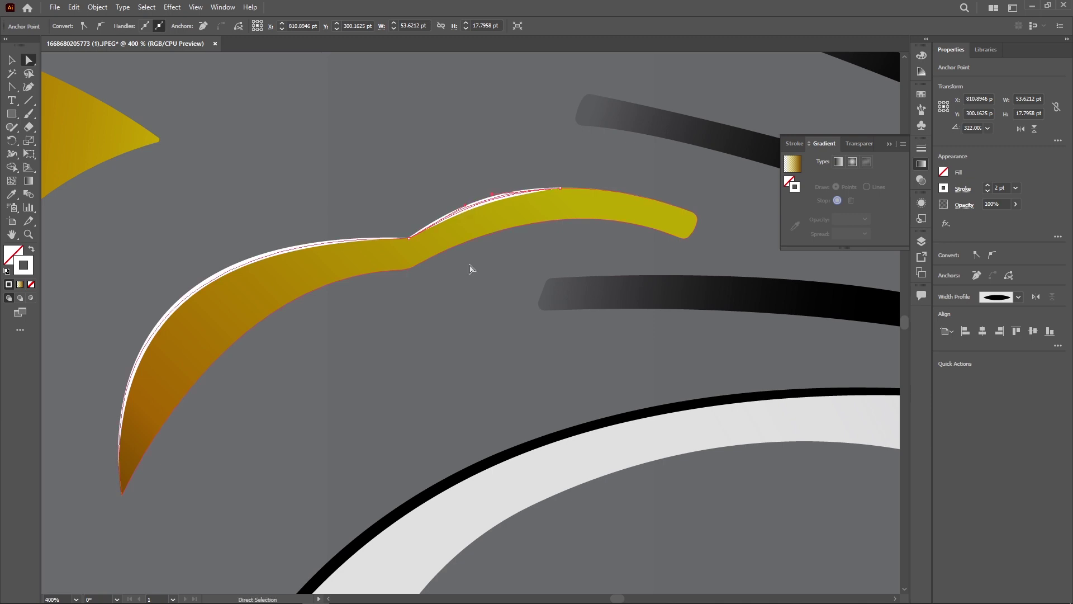
Fit a highlight along the top edge of the long pale stripe
{"action": "scroll", "coordinate": [469, 269], "scroll_direction": "down", "scroll_amount": 3}
{"action": "scroll", "coordinate": [498, 318], "scroll_direction": "down", "scroll_amount": 3}
{"action": "scroll", "coordinate": [241, 207], "scroll_direction": "up", "scroll_amount": 6}
{"action": "left_click_drag", "start_coordinate": [348, 247], "coordinate": [166, 302]}
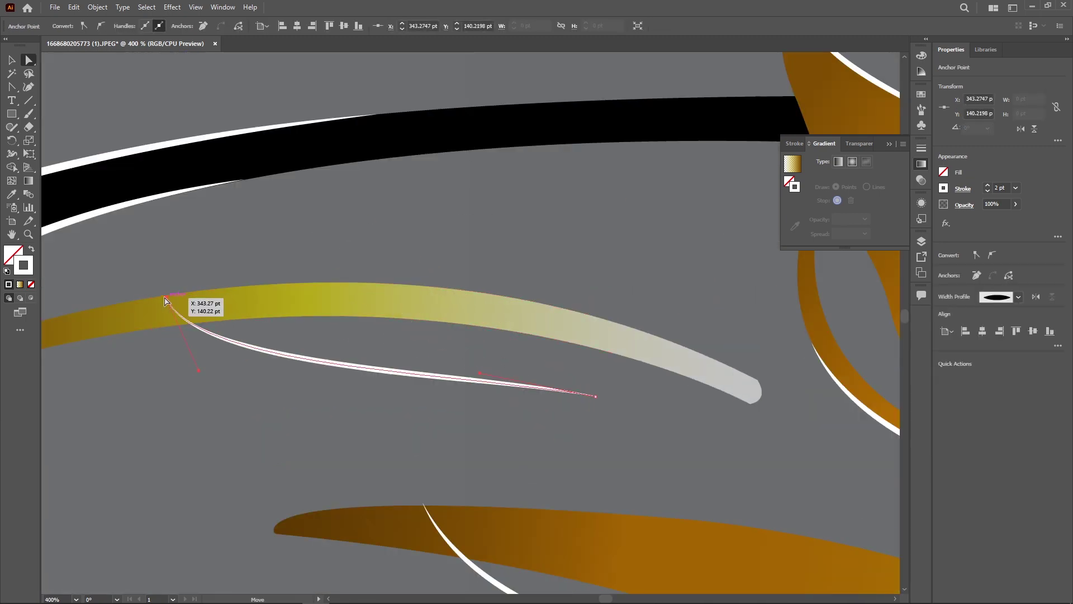
{"action": "left_click_drag", "start_coordinate": [595, 396], "coordinate": [530, 301]}
{"action": "left_click_drag", "start_coordinate": [242, 283], "coordinate": [244, 279]}
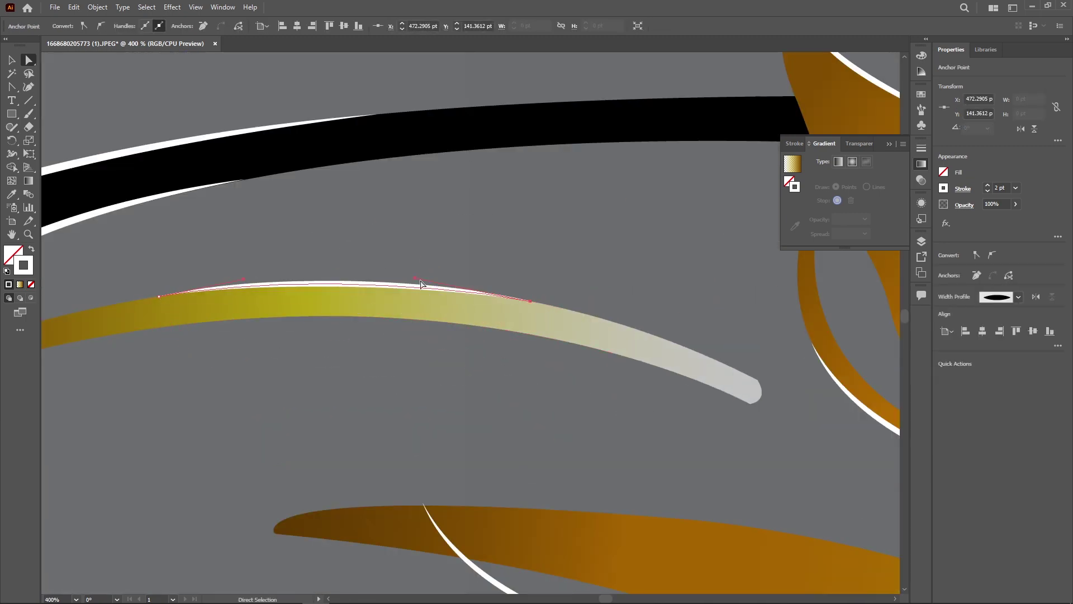
Fit a highlight along the brown stripe's top edge
{"action": "scroll", "coordinate": [447, 262], "scroll_direction": "down", "scroll_amount": 4}
{"action": "left_click_drag", "start_coordinate": [376, 276], "coordinate": [321, 277]}
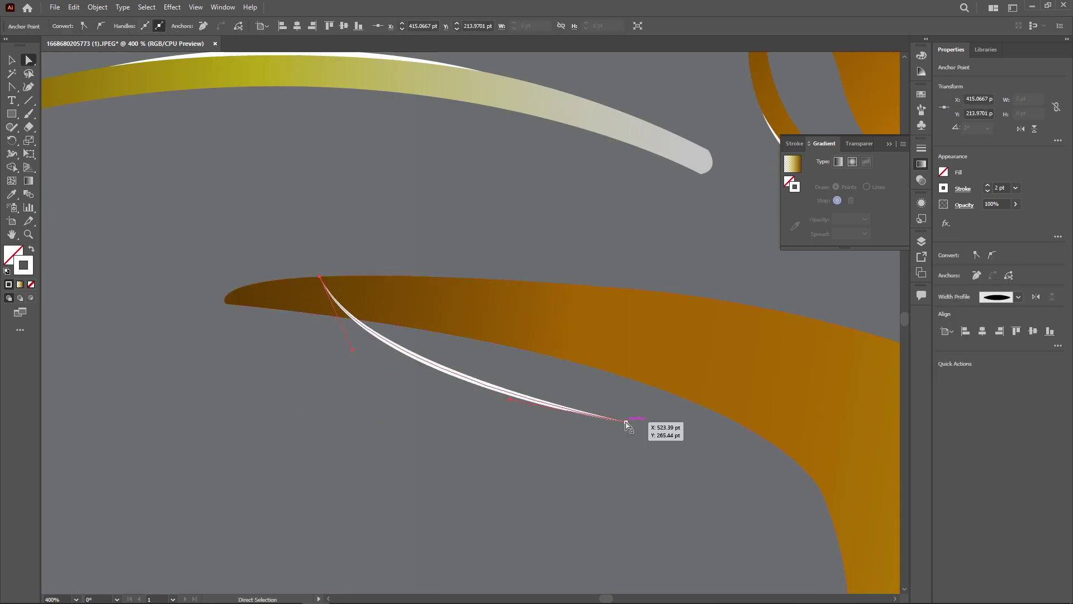
{"action": "left_click_drag", "start_coordinate": [627, 423], "coordinate": [704, 296]}
{"action": "left_click_drag", "start_coordinate": [389, 281], "coordinate": [392, 280]}
Fit the first white highlight's end anchors and curve along a gold stripe's top edge
{"action": "scroll", "coordinate": [504, 363], "scroll_direction": "down", "scroll_amount": 10}
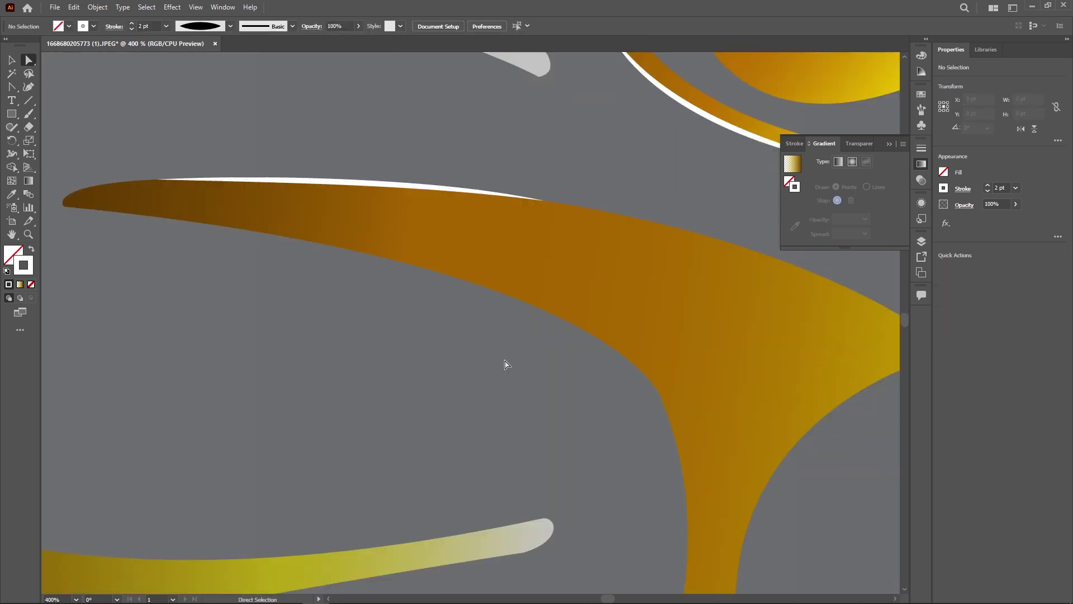
{"action": "left_click_drag", "start_coordinate": [441, 535], "coordinate": [339, 371]}
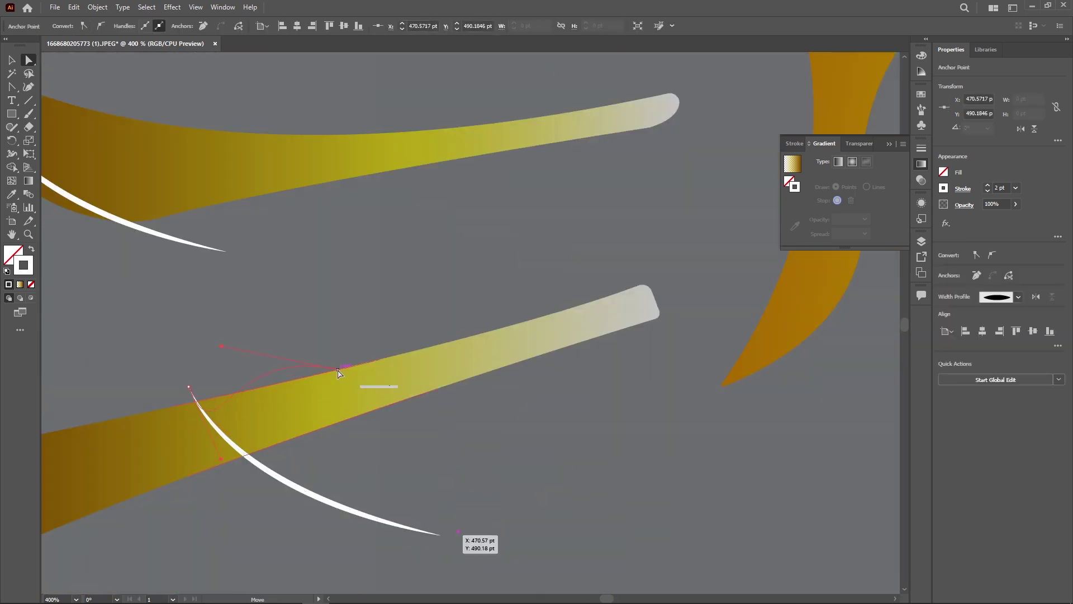
{"action": "scroll", "coordinate": [358, 386], "scroll_direction": "down", "scroll_amount": 5}
{"action": "scroll", "coordinate": [358, 385], "scroll_direction": "left", "scroll_amount": 6}
{"action": "left_click_drag", "start_coordinate": [444, 188], "coordinate": [207, 253]}
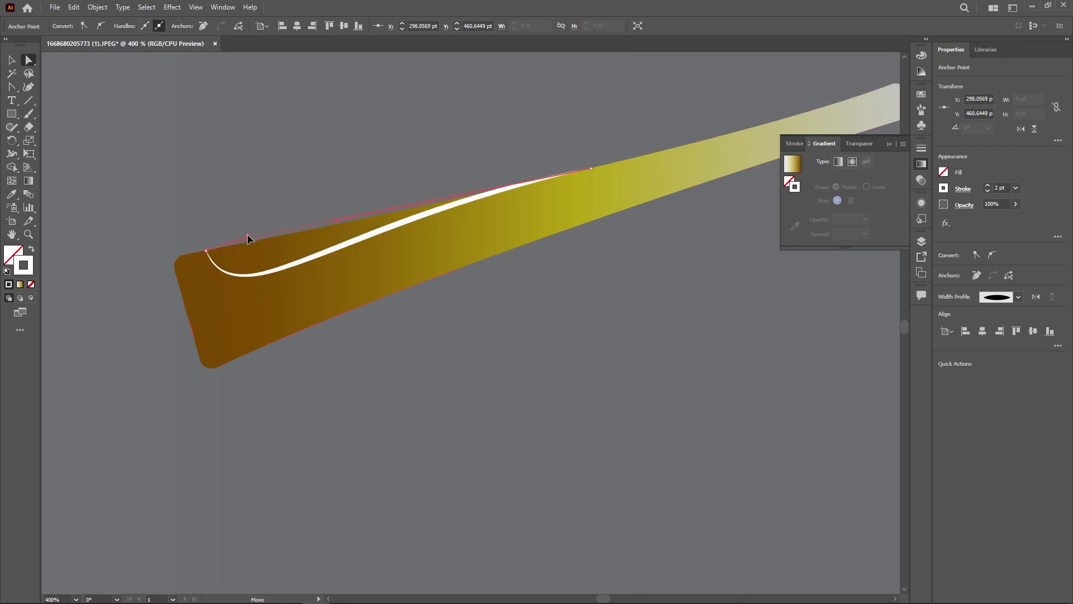
{"action": "left_click_drag", "start_coordinate": [360, 213], "coordinate": [335, 223]}
{"action": "left_click", "coordinate": [339, 172]}
Reshape a second highlight's endpoints and curve to follow the curved brown stripe's lower edge
{"action": "mouse_move", "coordinate": [340, 172]}
{"action": "left_mouse_down"}
{"action": "mouse_move", "coordinate": [322, 312]}
{"action": "mouse_move", "coordinate": [488, 357]}
{"action": "left_mouse_up"}
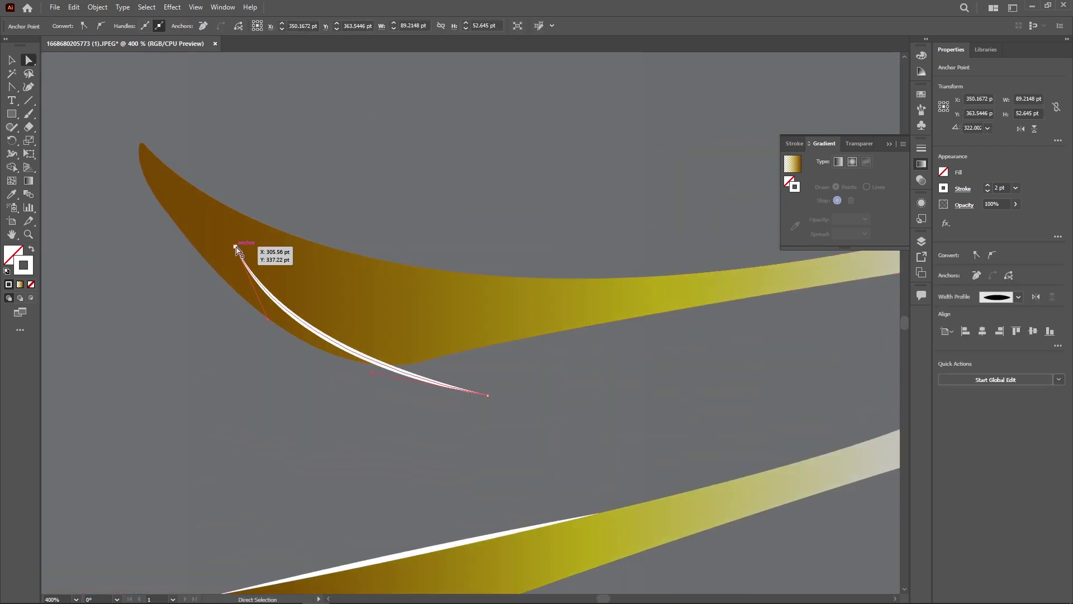
{"action": "left_click_drag", "start_coordinate": [240, 240], "coordinate": [155, 196]}
{"action": "mouse_move", "coordinate": [492, 390]}
{"action": "left_mouse_down"}
{"action": "mouse_move", "coordinate": [428, 359]}
{"action": "mouse_move", "coordinate": [354, 390]}
{"action": "left_mouse_up"}
{"action": "left_click_drag", "start_coordinate": [187, 269], "coordinate": [224, 297]}
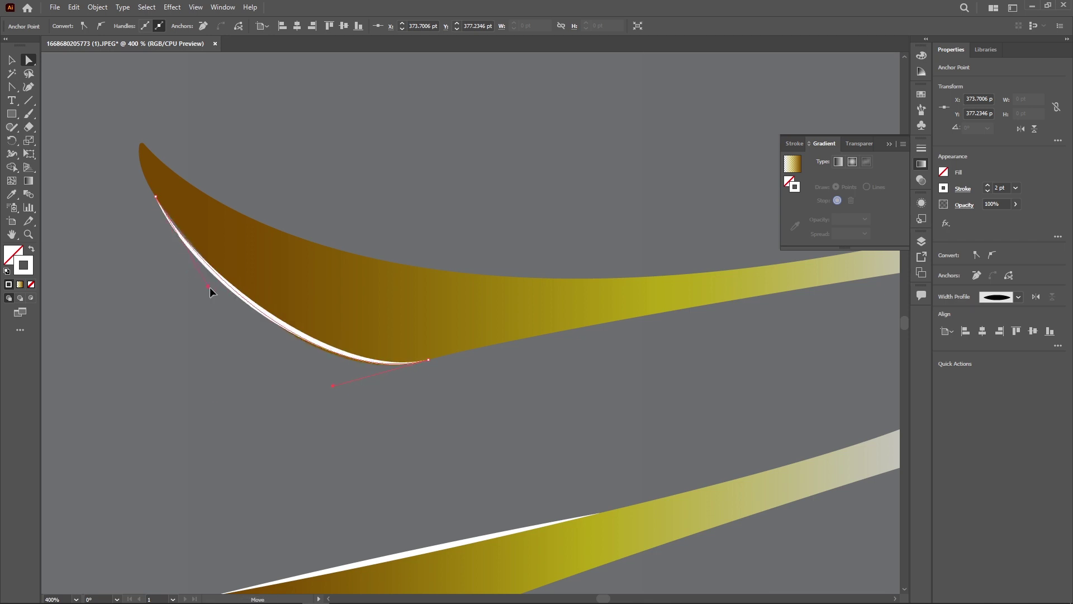
{"action": "left_click_drag", "start_coordinate": [354, 390], "coordinate": [330, 382]}
{"action": "left_click", "coordinate": [228, 311]}
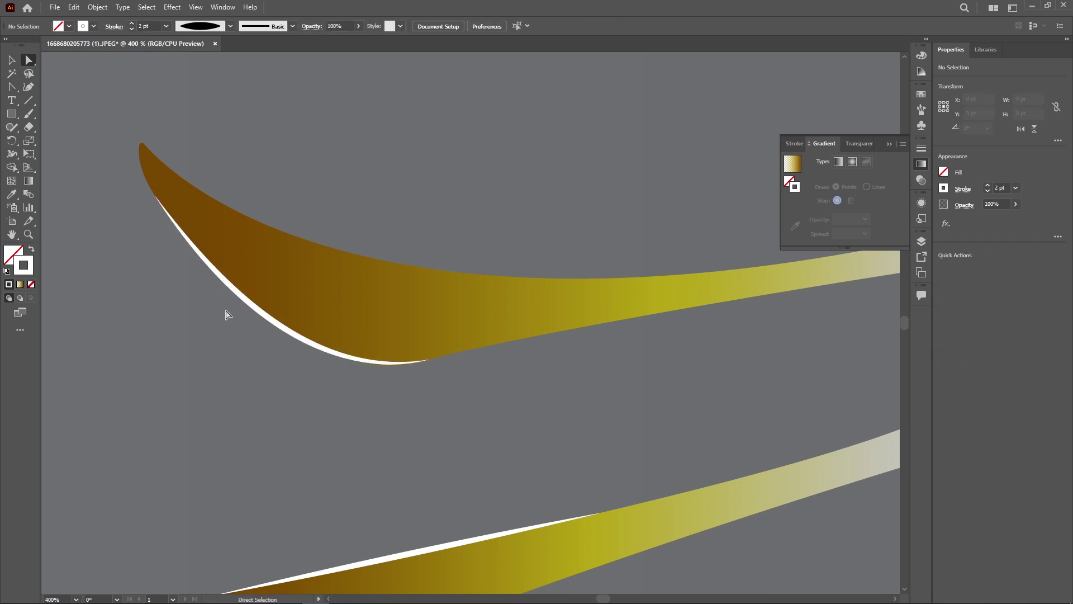
Bend the central orange stripe's highlight to hug its curved edge, then view the whole head
{"action": "scroll", "coordinate": [421, 170], "scroll_direction": "down", "scroll_amount": 2}
{"action": "scroll", "coordinate": [395, 317], "scroll_direction": "down", "scroll_amount": 3}
{"action": "left_click_drag", "start_coordinate": [561, 320], "coordinate": [456, 298]}
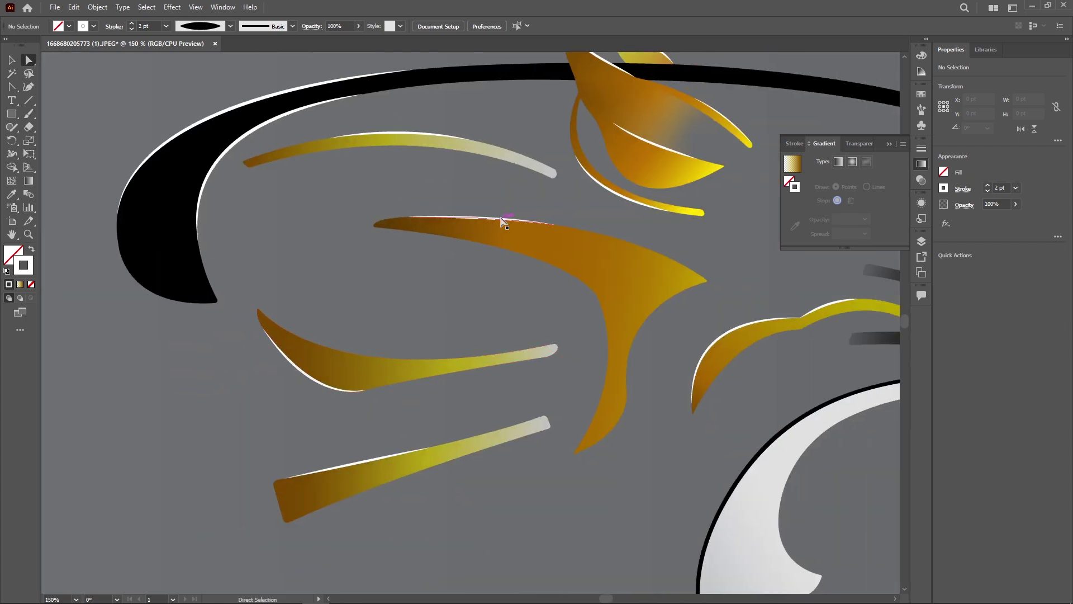
{"action": "left_click", "coordinate": [479, 312]}
{"action": "key", "text": "ctrl+plus"}
{"action": "key", "text": "ctrl+plus"}
{"action": "key", "text": "ctrl+plus"}
{"action": "mouse_move", "coordinate": [811, 567]}
{"action": "left_mouse_down"}
{"action": "mouse_move", "coordinate": [649, 362]}
{"action": "mouse_move", "coordinate": [595, 438]}
{"action": "left_mouse_up"}
{"action": "left_click_drag", "start_coordinate": [588, 231], "coordinate": [584, 221]}
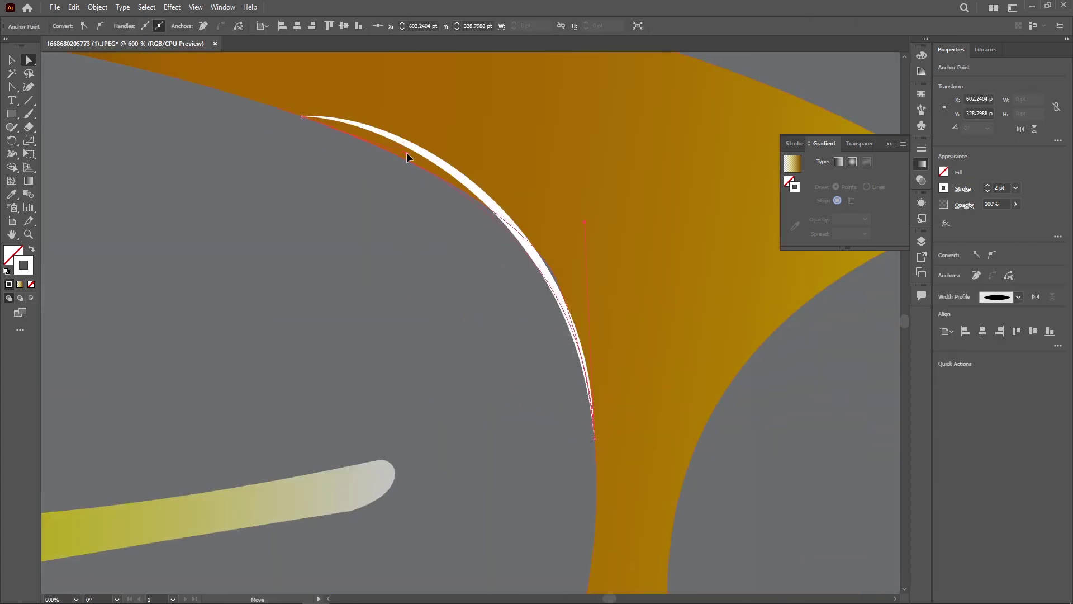
{"action": "left_click", "coordinate": [589, 221]}
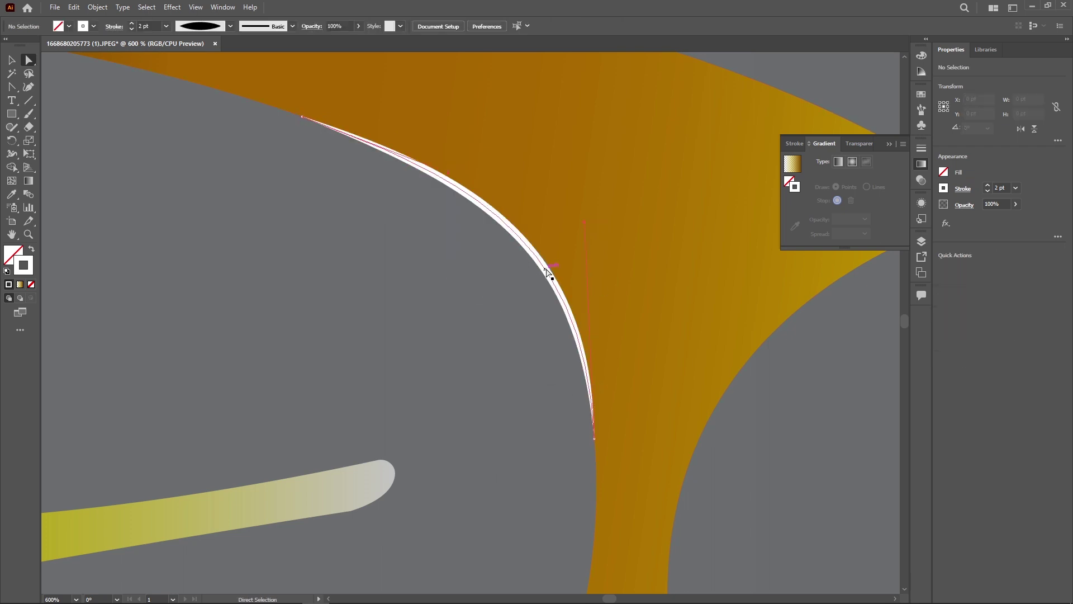
{"action": "mouse_move", "coordinate": [584, 222]}
{"action": "left_mouse_down"}
{"action": "mouse_move", "coordinate": [562, 352]}
{"action": "mouse_move", "coordinate": [595, 231]}
{"action": "left_mouse_up"}
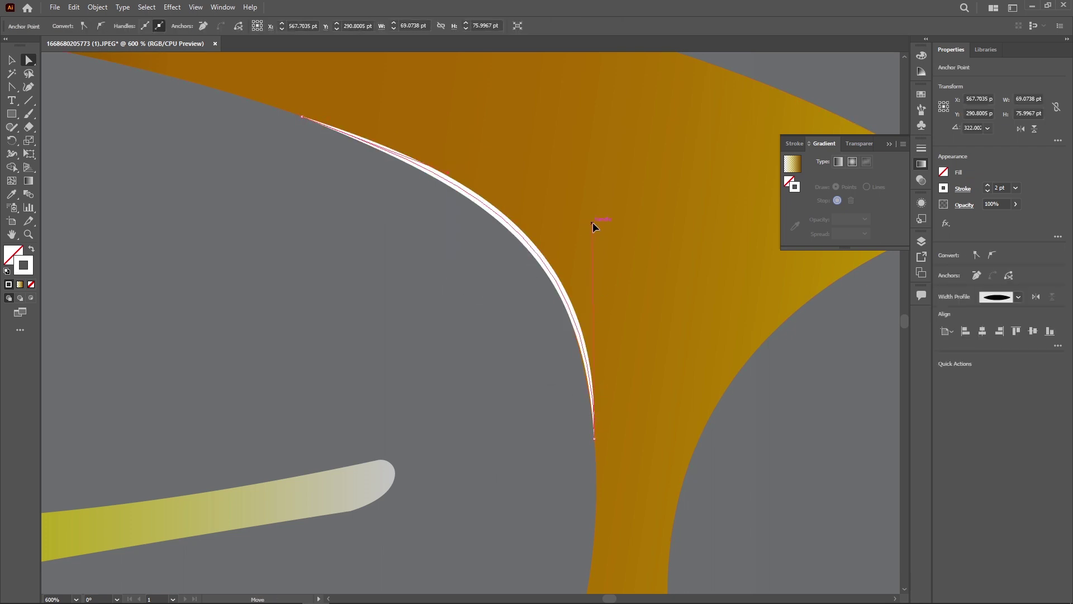
{"action": "left_click", "coordinate": [593, 223]}
{"action": "key", "text": "ctrl+minus"}
{"action": "key", "text": "ctrl+0"}
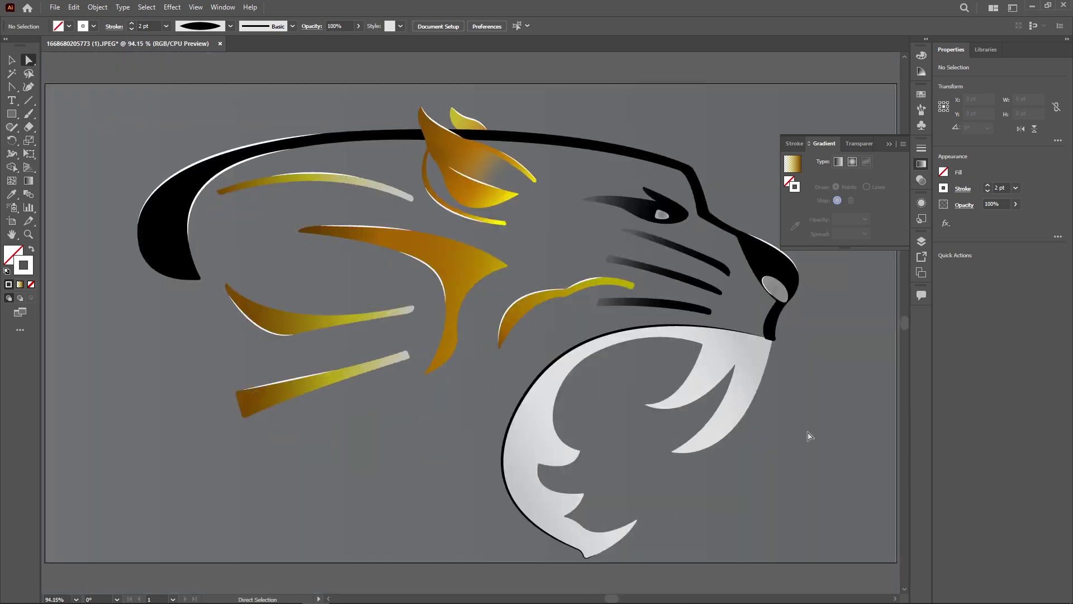
Place a white highlight along the black head outline's top edge
{"action": "left_click_drag", "start_coordinate": [548, 138], "coordinate": [550, 137]}
{"action": "key", "text": "ctrl+plus"}
{"action": "key", "text": "ctrl+plus"}
{"action": "key", "text": "ctrl+plus"}
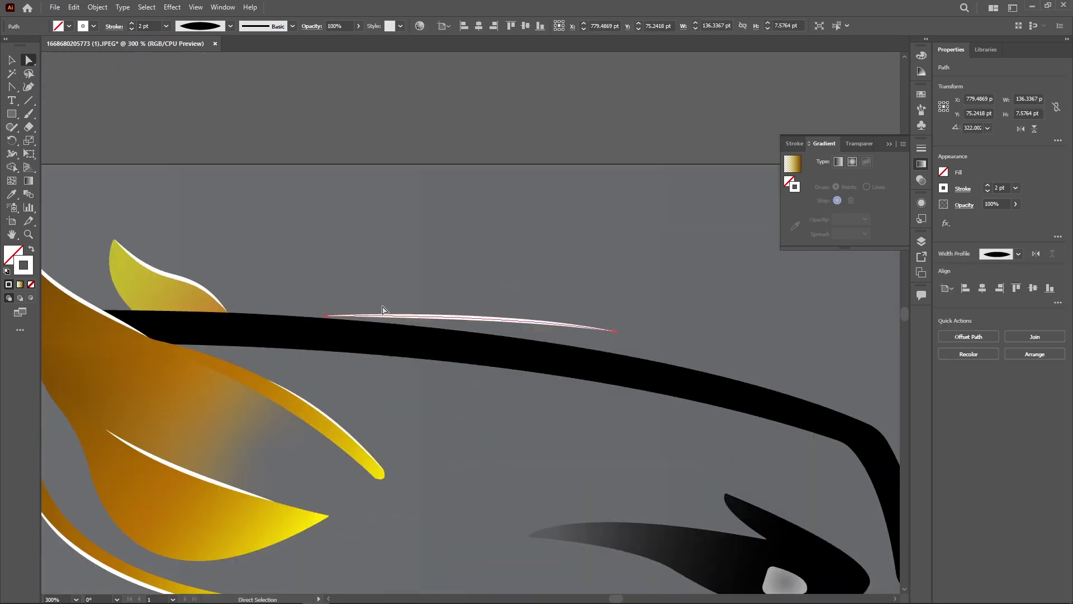
{"action": "left_click_drag", "start_coordinate": [322, 321], "coordinate": [310, 322]}
{"action": "left_click_drag", "start_coordinate": [629, 360], "coordinate": [630, 361]}
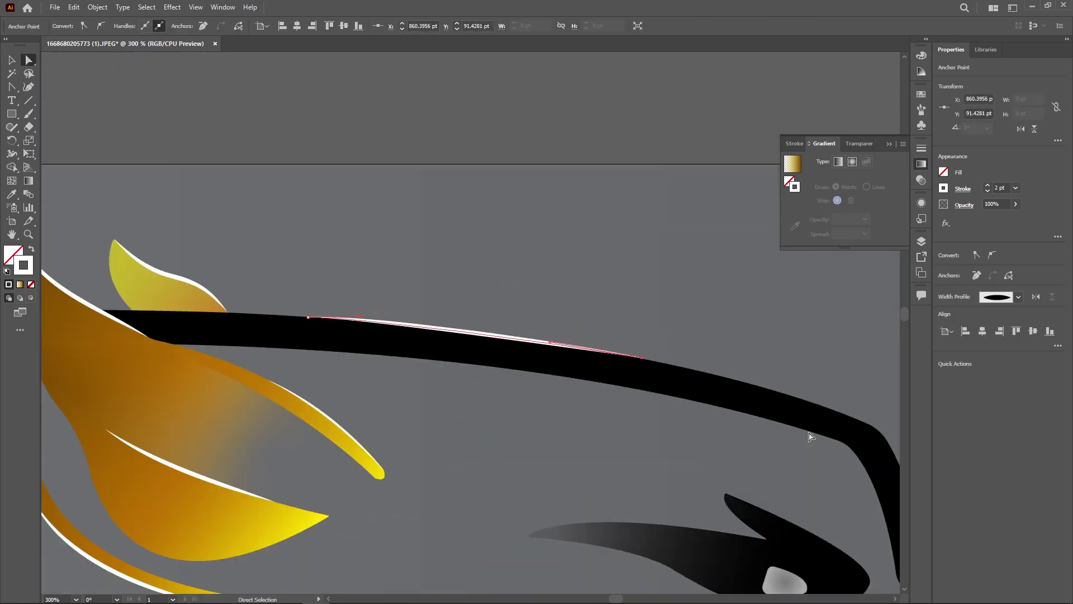
{"action": "key", "text": "ctrl+plus"}
{"action": "key", "text": "ctrl+plus"}
{"action": "key", "text": "ctrl+plus"}
{"action": "left_click", "coordinate": [498, 330]}
{"action": "scroll", "coordinate": [615, 335], "scroll_direction": "up", "scroll_amount": 2}
{"action": "key", "text": "ctrl+minus"}
{"action": "key", "text": "ctrl+minus"}
{"action": "key", "text": "ctrl+minus"}
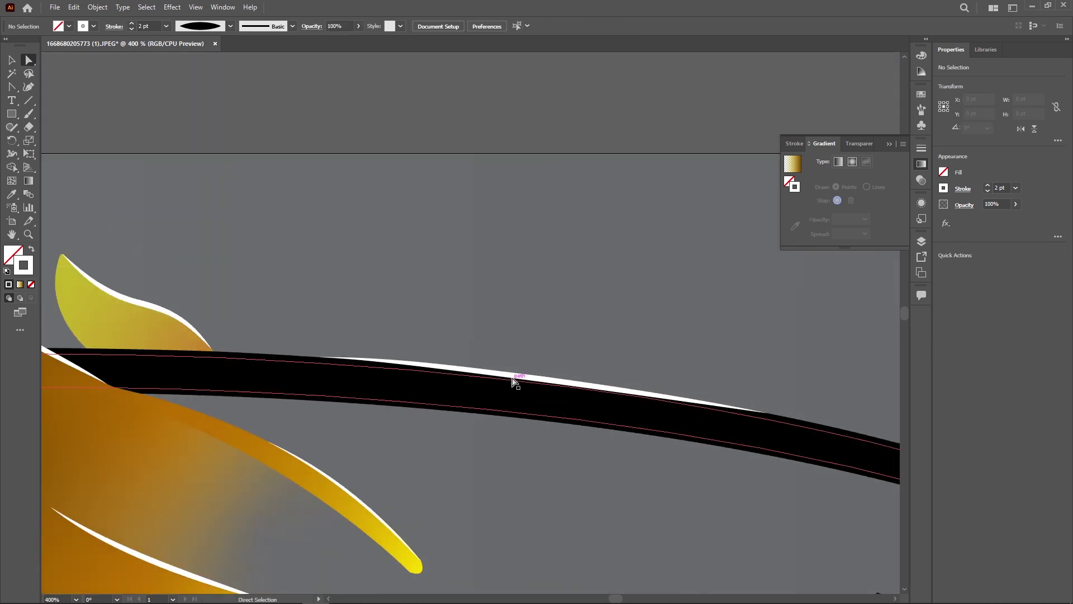
{"action": "left_click", "coordinate": [642, 394]}
{"action": "left_click", "coordinate": [658, 355]}
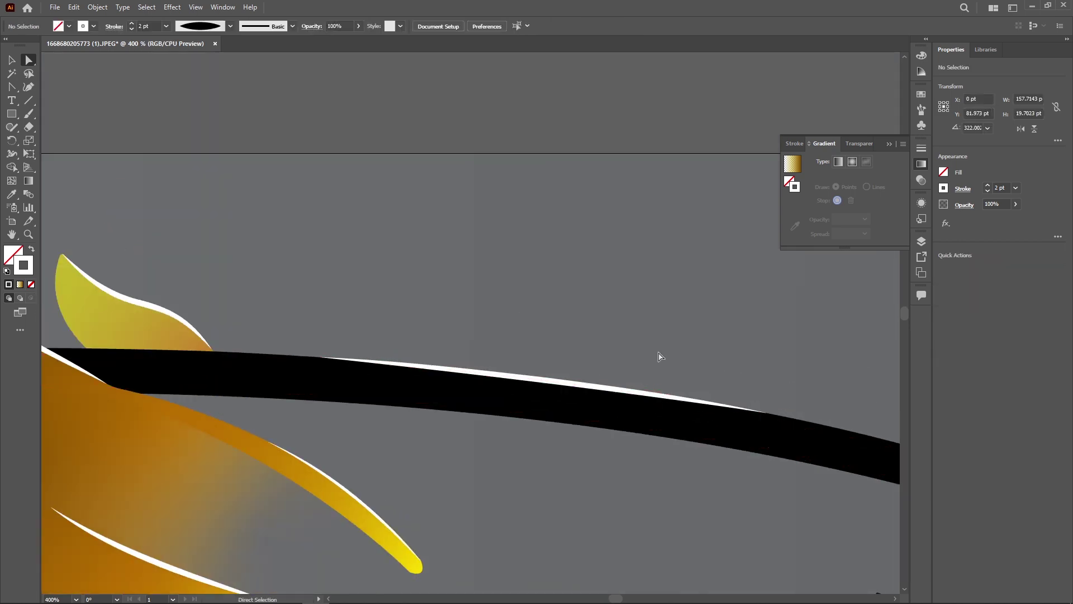
Copy the highlight onto the brow and fit its ends along the brow curve
{"action": "scroll", "coordinate": [522, 371], "scroll_direction": "down", "scroll_amount": 5}
{"action": "scroll", "coordinate": [375, 331], "scroll_direction": "right", "scroll_amount": 4}
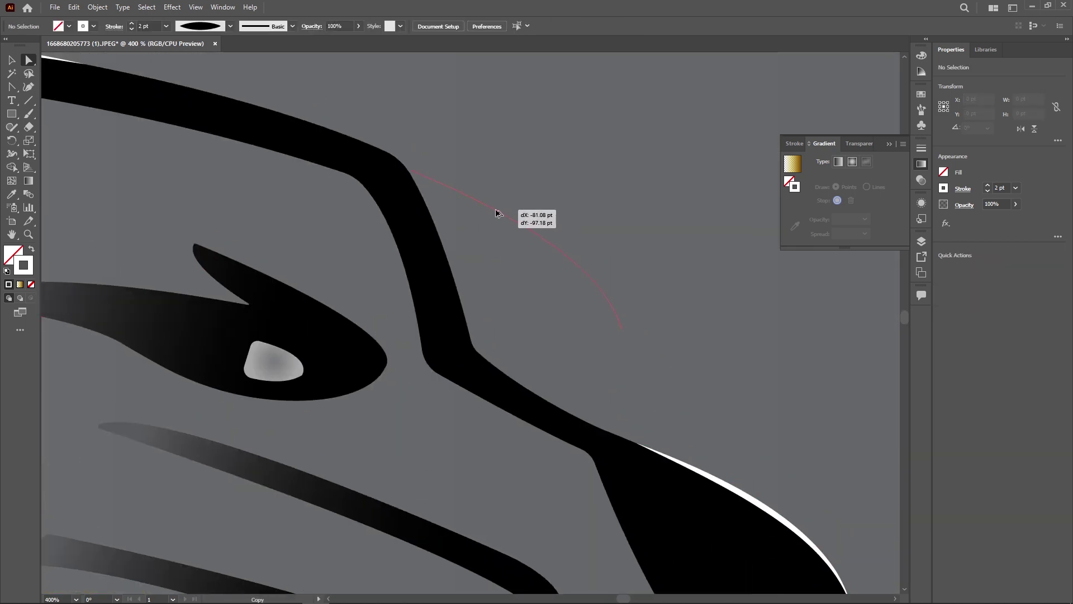
{"action": "left_click_drag", "start_coordinate": [496, 213], "coordinate": [497, 212]}
{"action": "left_click_drag", "start_coordinate": [410, 170], "coordinate": [353, 138]}
{"action": "left_click_drag", "start_coordinate": [621, 327], "coordinate": [458, 298]}
{"action": "left_click_drag", "start_coordinate": [492, 196], "coordinate": [486, 197]}
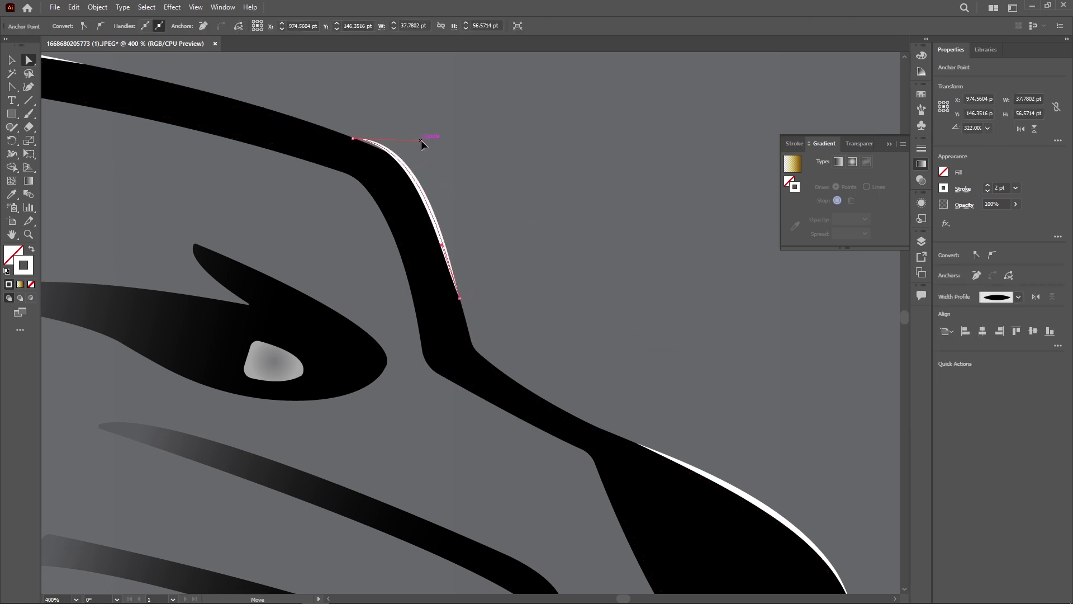
{"action": "scroll", "coordinate": [469, 276], "scroll_direction": "up", "scroll_amount": 5}
{"action": "left_click", "coordinate": [478, 348]}
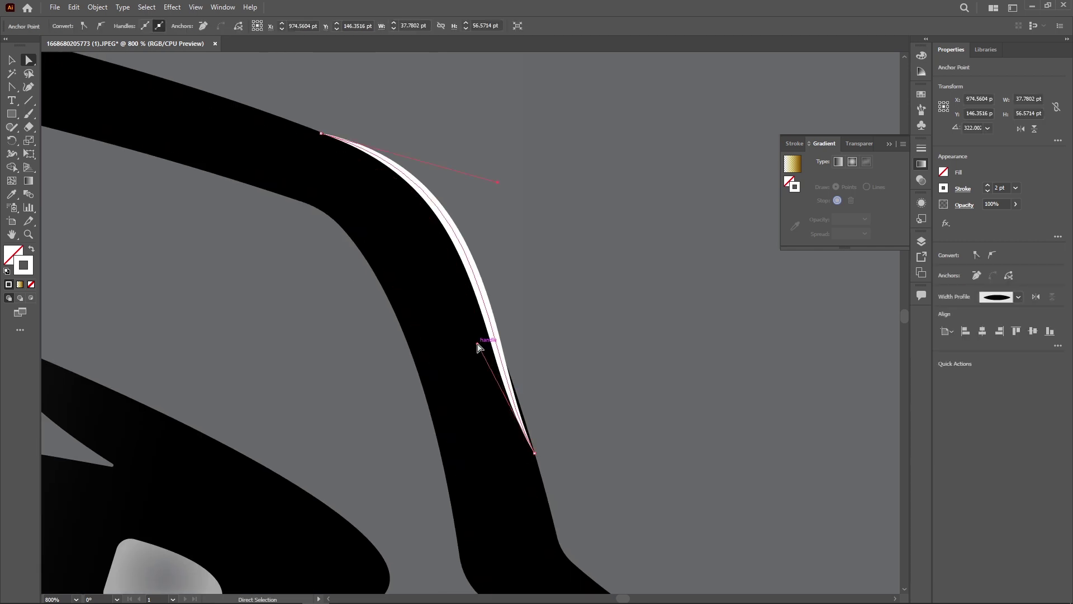
{"action": "left_click", "coordinate": [640, 355]}
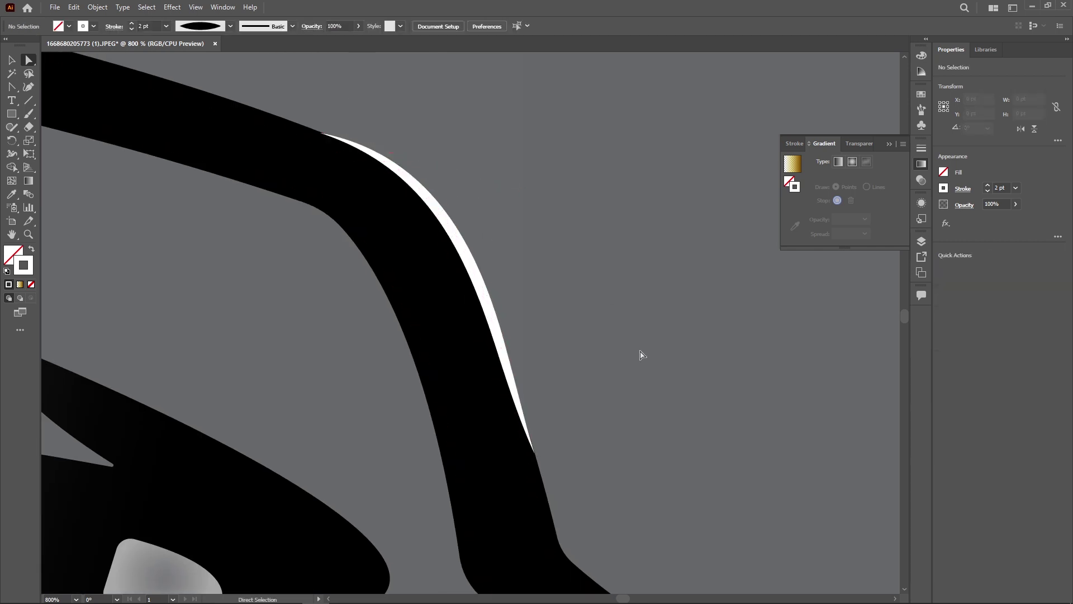
{"action": "key", "text": "ctrl+minus"}
{"action": "key", "text": "ctrl+minus"}
{"action": "key", "text": "ctrl+minus"}
{"action": "key", "text": "ctrl+minus"}
Fit a highlight copy along the eye's upper edge to its tip, and curve one around the grey eye spot
{"action": "left_click_drag", "start_coordinate": [479, 330], "coordinate": [414, 361]}
{"action": "key", "text": "ctrl+plus"}
{"action": "key", "text": "ctrl+plus"}
{"action": "key", "text": "ctrl+plus"}
{"action": "left_click_drag", "start_coordinate": [475, 251], "coordinate": [492, 247]}
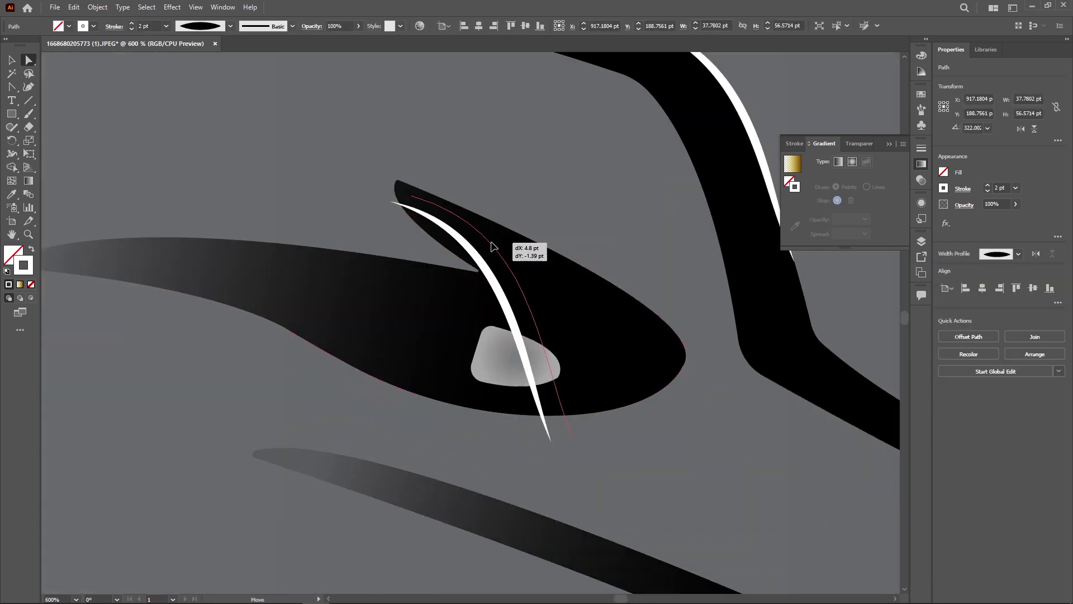
{"action": "key", "text": "ctrl+plus"}
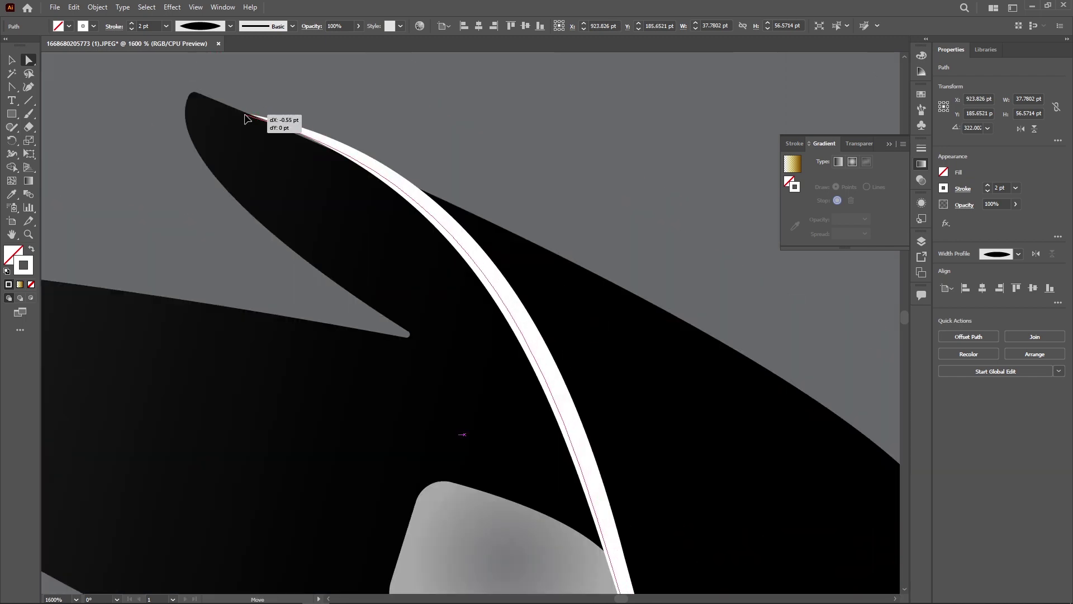
{"action": "key", "text": "ctrl+plus"}
{"action": "key", "text": "ctrl+plus"}
{"action": "mouse_move", "coordinate": [499, 240]}
{"action": "left_mouse_down"}
{"action": "mouse_move", "coordinate": [790, 297]}
{"action": "mouse_move", "coordinate": [752, 294]}
{"action": "left_mouse_up"}
{"action": "scroll", "coordinate": [752, 294], "scroll_direction": "up", "scroll_amount": 5}
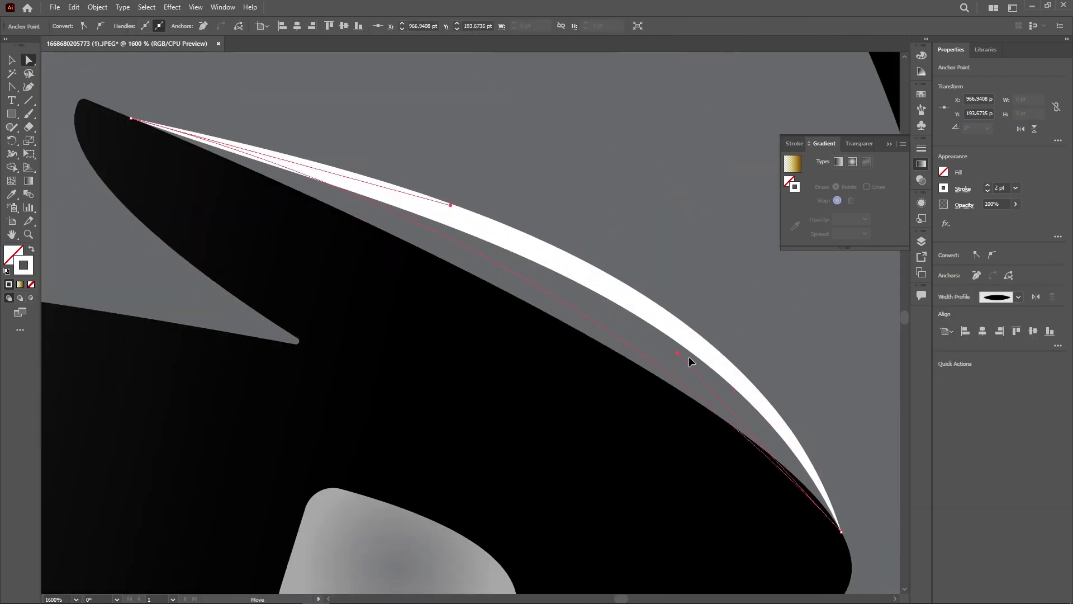
{"action": "left_click_drag", "start_coordinate": [689, 360], "coordinate": [764, 404]}
{"action": "left_click", "coordinate": [527, 215]}
{"action": "scroll", "coordinate": [650, 126], "scroll_direction": "down", "scroll_amount": 5}
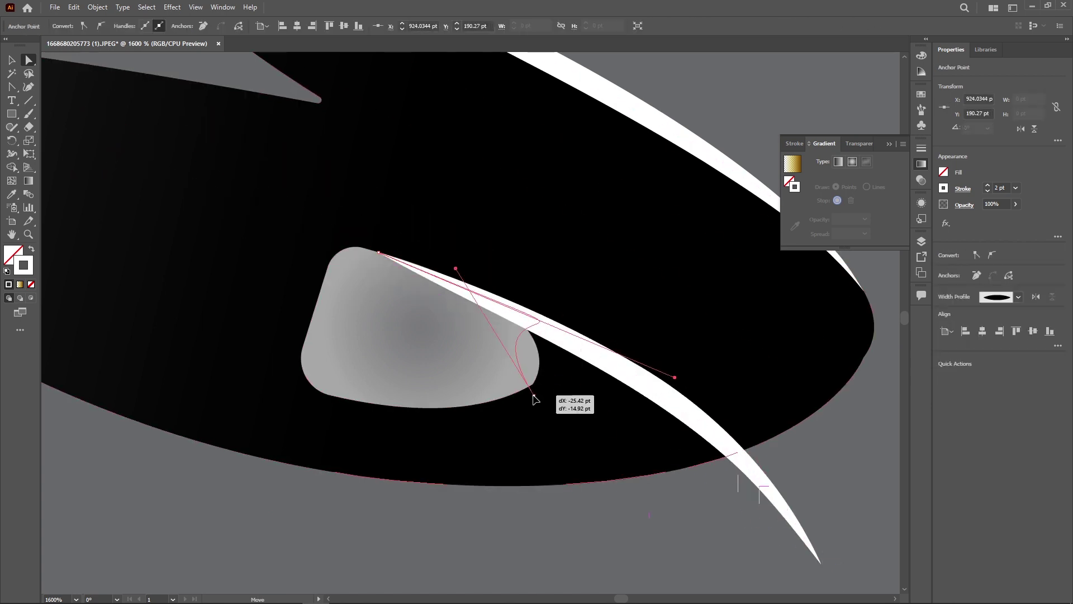
{"action": "left_click_drag", "start_coordinate": [535, 293], "coordinate": [532, 384]}
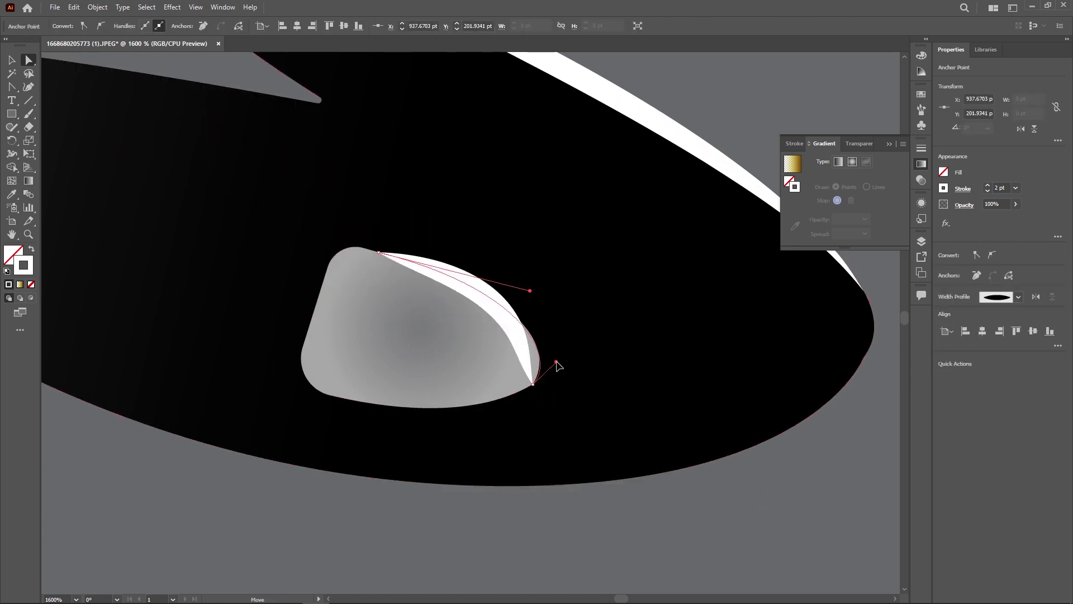
Copy a white highlight onto the eye tail and curve it along the tail's underside
{"action": "key", "text": "v"}
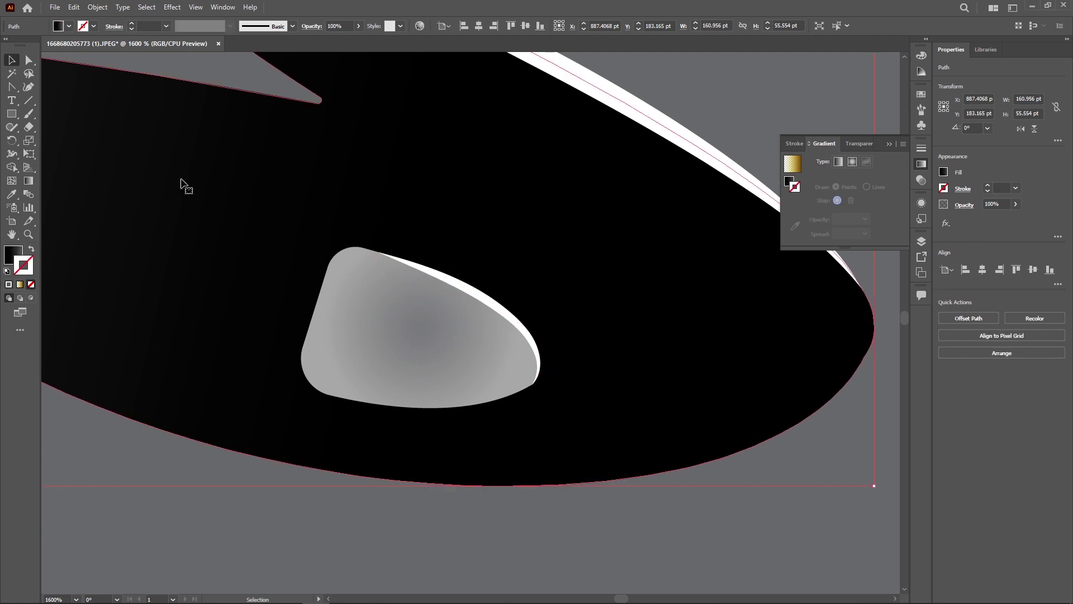
{"action": "scroll", "coordinate": [367, 370], "scroll_direction": "down", "scroll_amount": 4}
{"action": "key", "text": "ctrl+shift+a"}
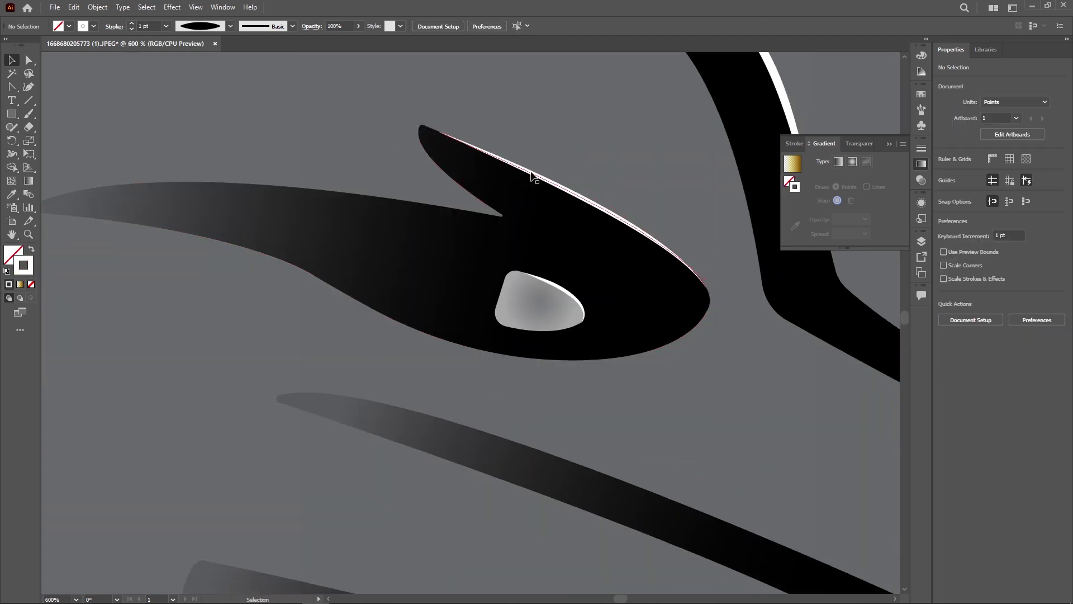
{"action": "left_click_drag", "start_coordinate": [230, 245], "coordinate": [224, 248]}
{"action": "scroll", "coordinate": [202, 169], "scroll_direction": "up", "scroll_amount": 2}
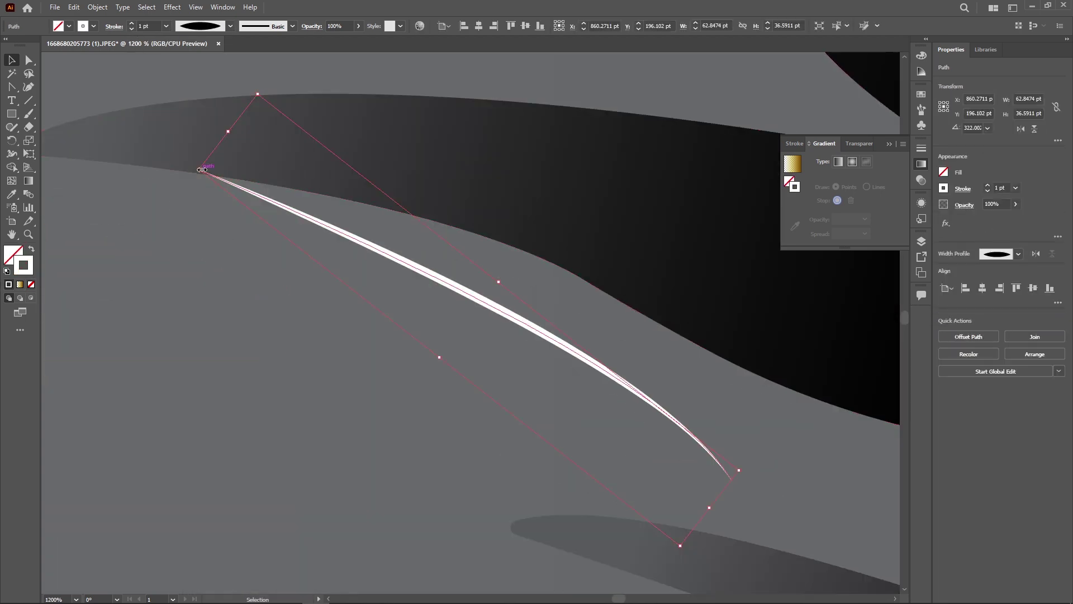
{"action": "left_click_drag", "start_coordinate": [199, 170], "coordinate": [189, 172]}
{"action": "left_click", "coordinate": [733, 481]}
{"action": "left_click_drag", "start_coordinate": [630, 311], "coordinate": [629, 311]}
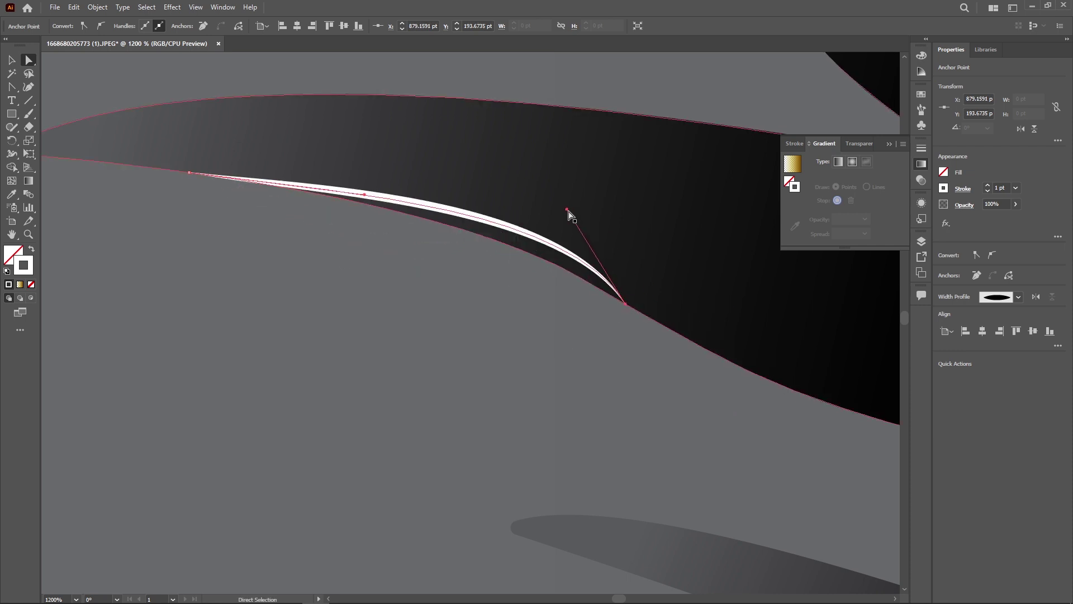
{"action": "key", "text": "v"}
{"action": "left_click", "coordinate": [405, 283]}
{"action": "scroll", "coordinate": [406, 283], "scroll_direction": "down", "scroll_amount": 3}
{"action": "scroll", "coordinate": [210, 316], "scroll_direction": "down", "scroll_amount": 3}
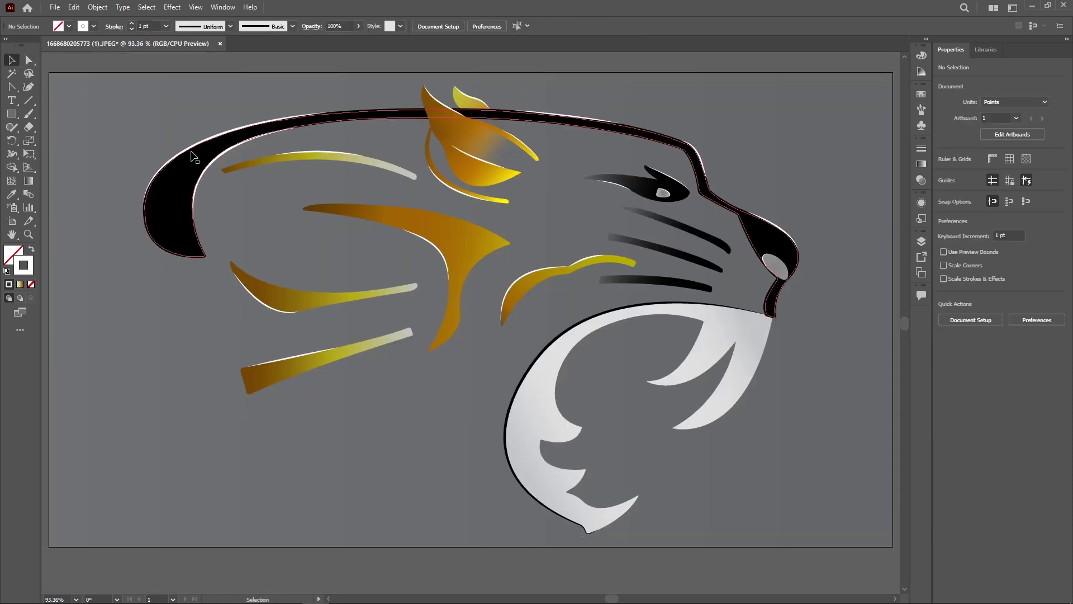
{"action": "scroll", "coordinate": [194, 157], "scroll_direction": "up", "scroll_amount": 1}
{"action": "scroll", "coordinate": [179, 163], "scroll_direction": "up", "scroll_amount": 2}
{"action": "scroll", "coordinate": [403, 331], "scroll_direction": "down", "scroll_amount": 1}
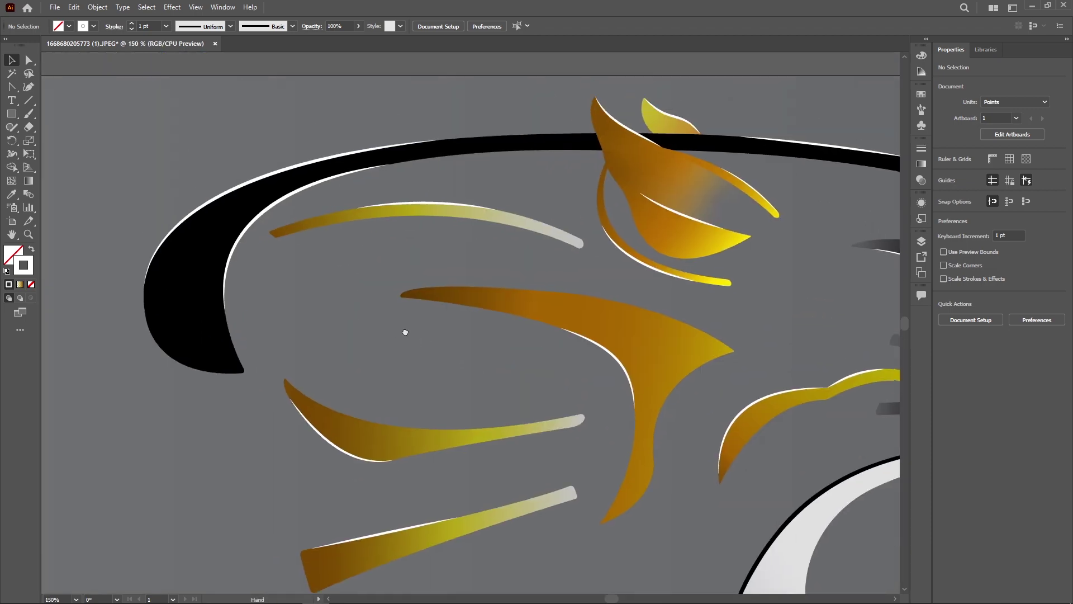
{"action": "scroll", "coordinate": [424, 306], "scroll_direction": "right", "scroll_amount": 5}
{"action": "scroll", "coordinate": [422, 331], "scroll_direction": "down", "scroll_amount": 4}
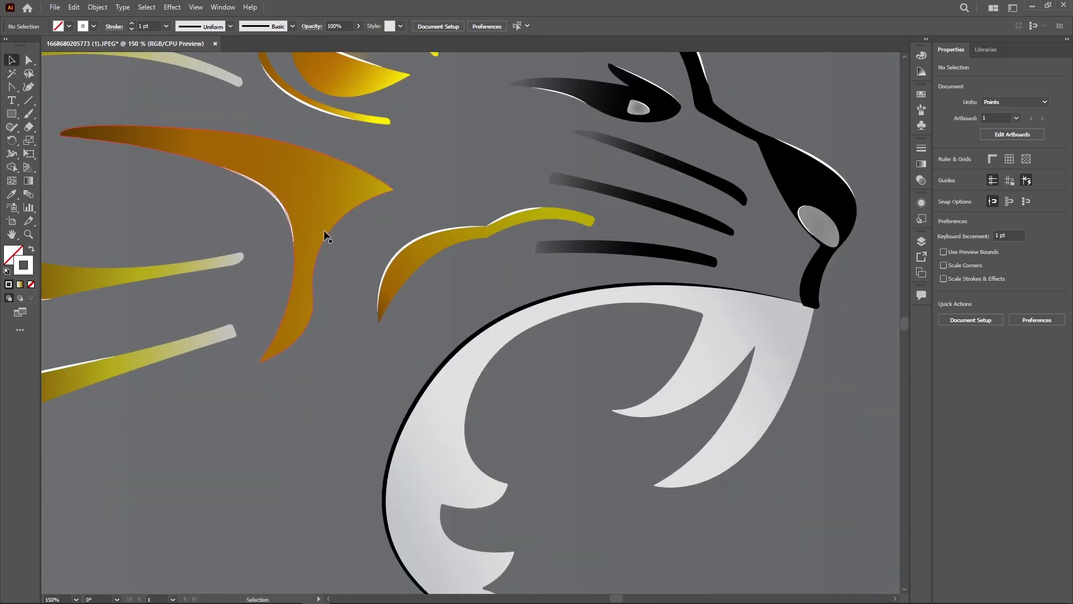
{"action": "left_click_drag", "start_coordinate": [383, 226], "coordinate": [529, 233]}
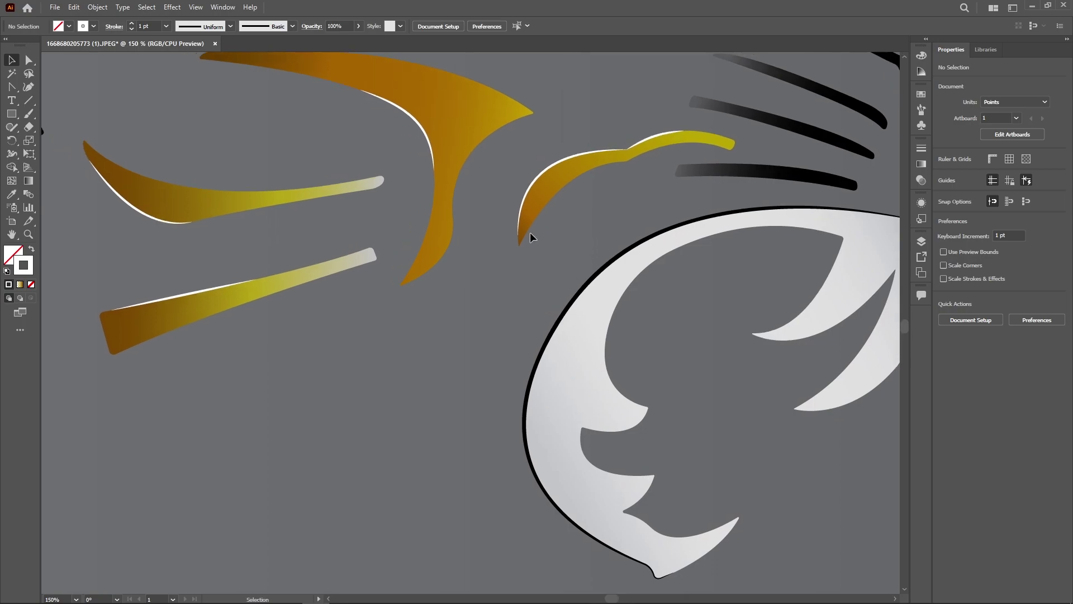